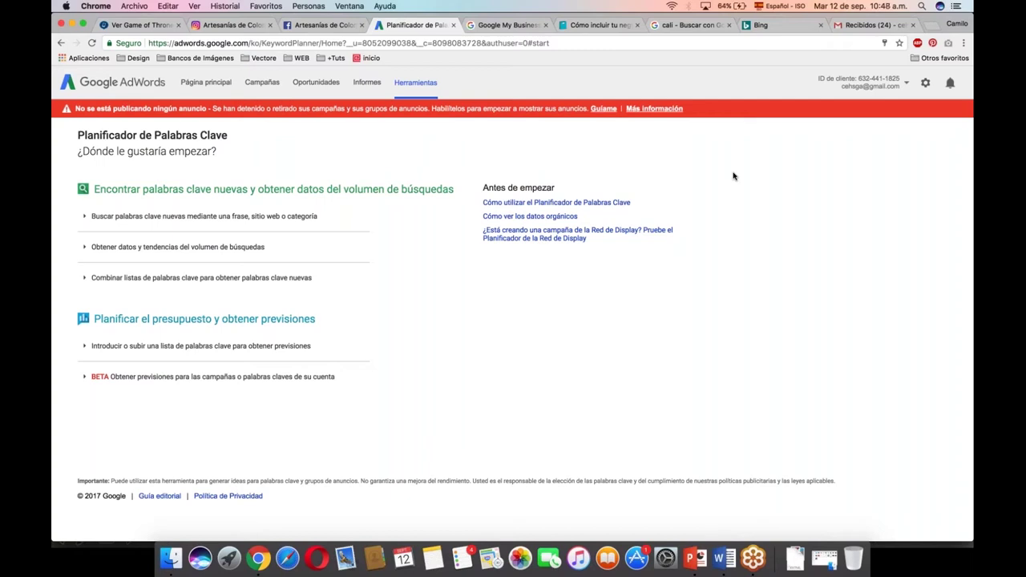
Open the search for new keywords by phrase, website or category and enter "joyas en plata para mujer" as the product or service
click(295, 223)
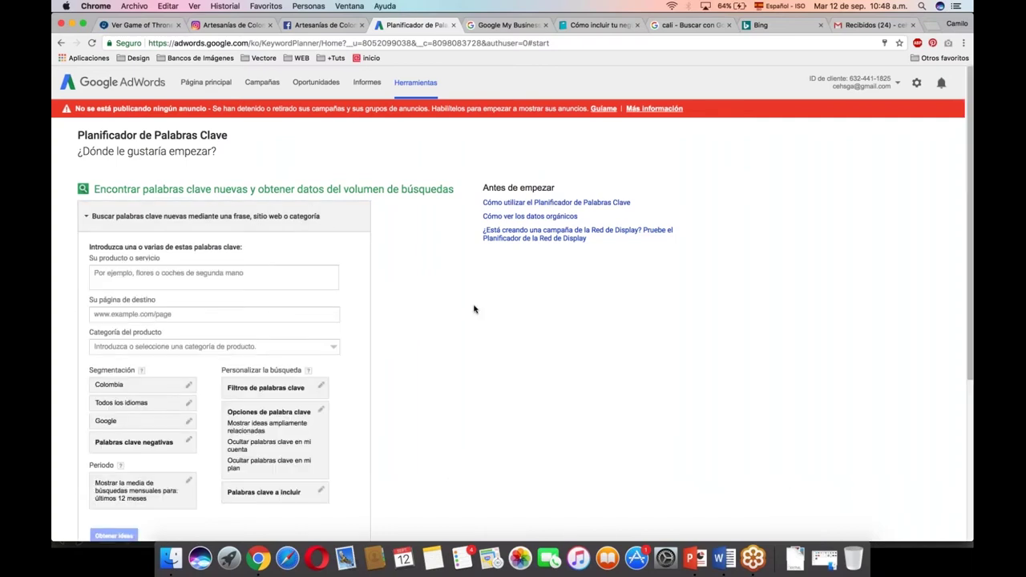
click(299, 274)
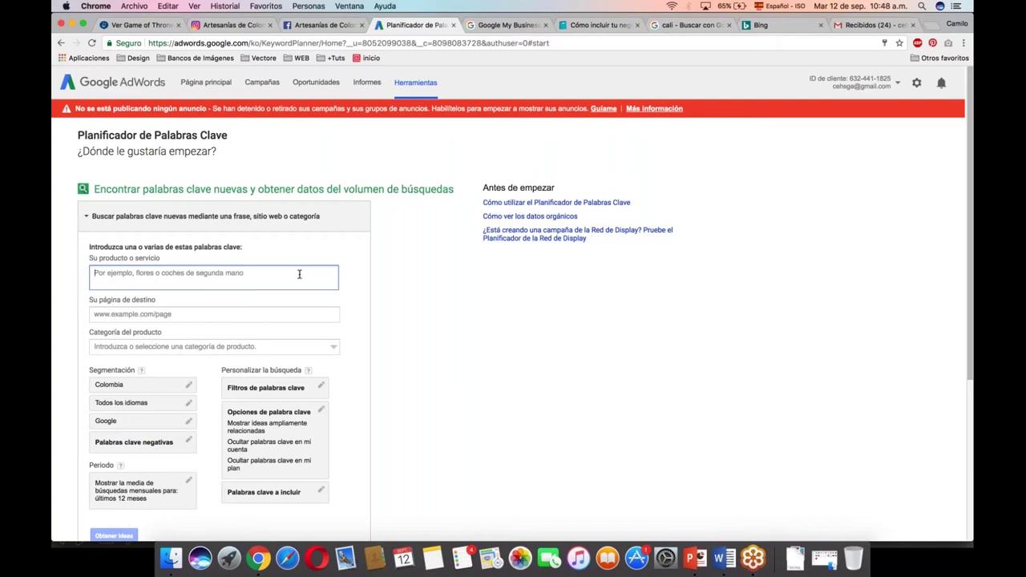
text(joyas en plata )
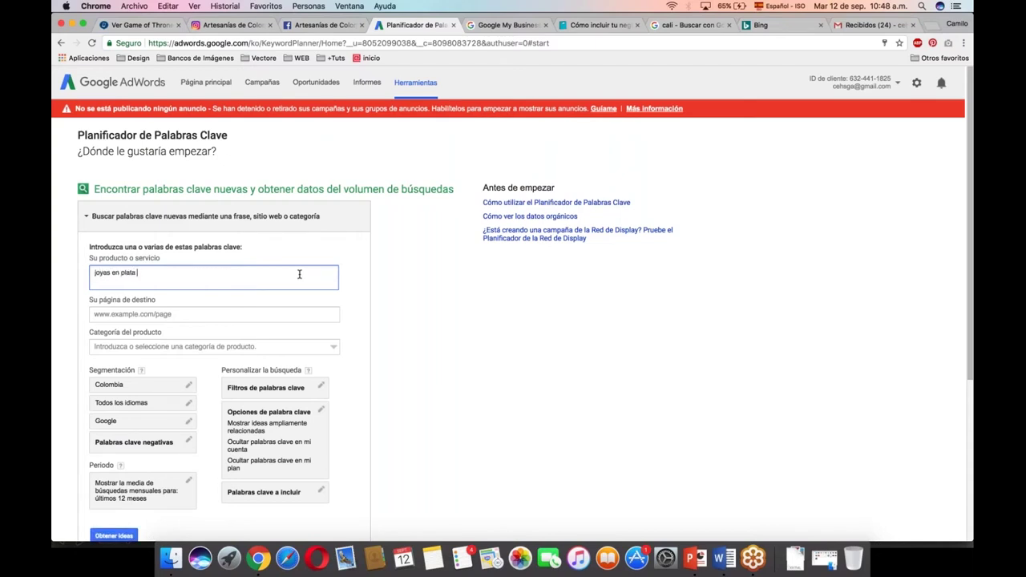
text(para mujer)
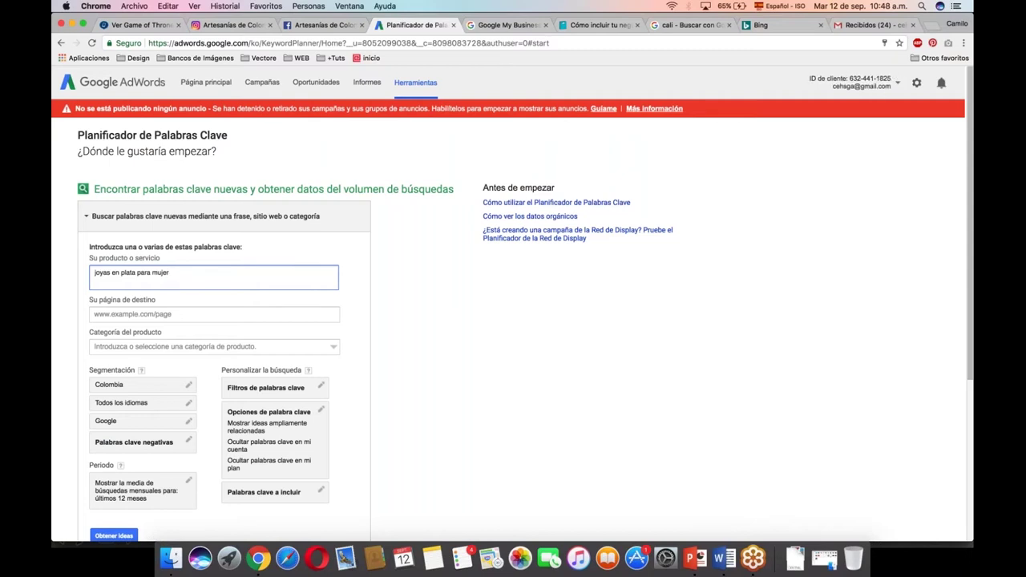
click(897, 82)
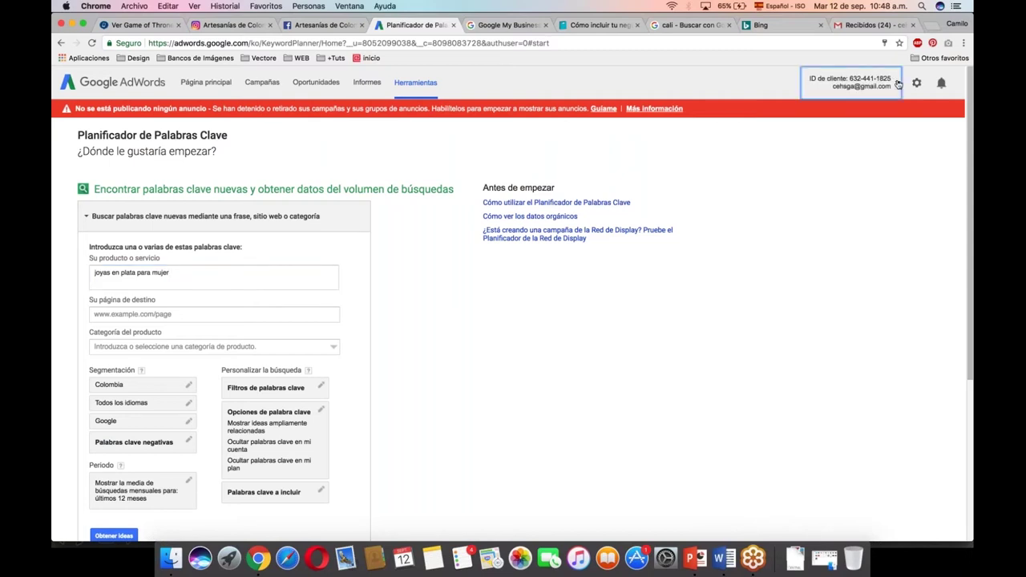
click(885, 185)
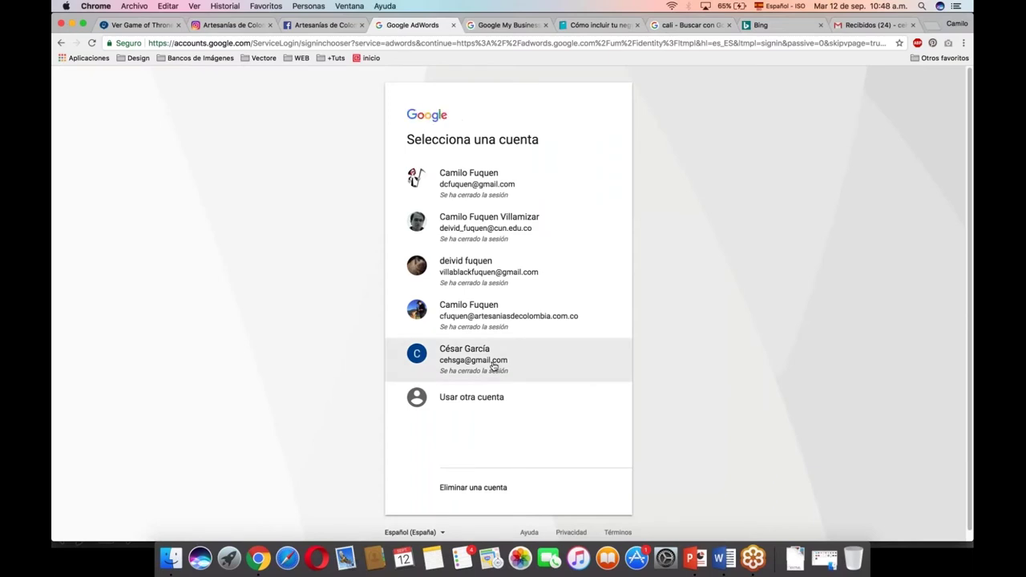
click(400, 43)
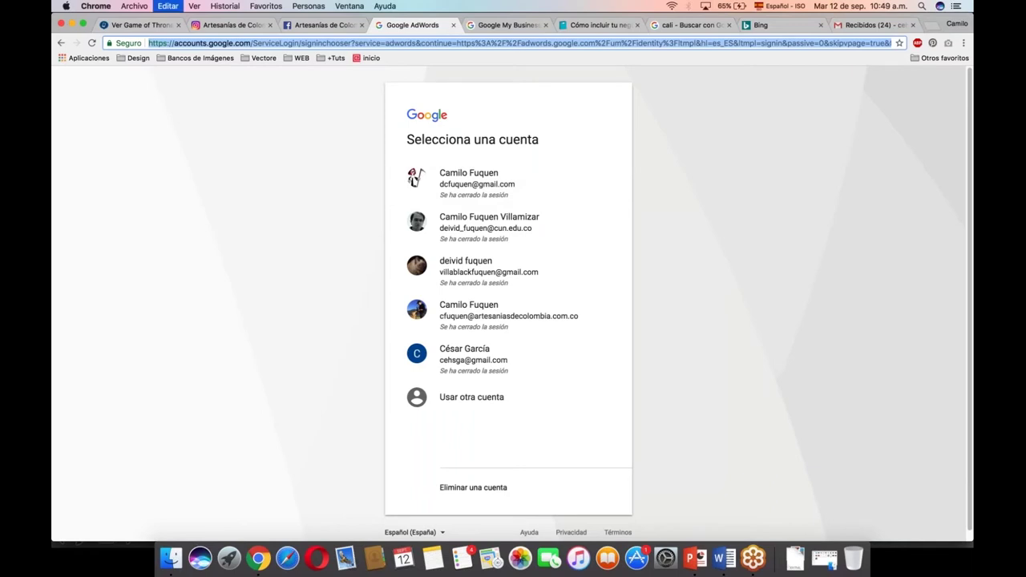
text(https://adwords.google.es/keywordplanner)
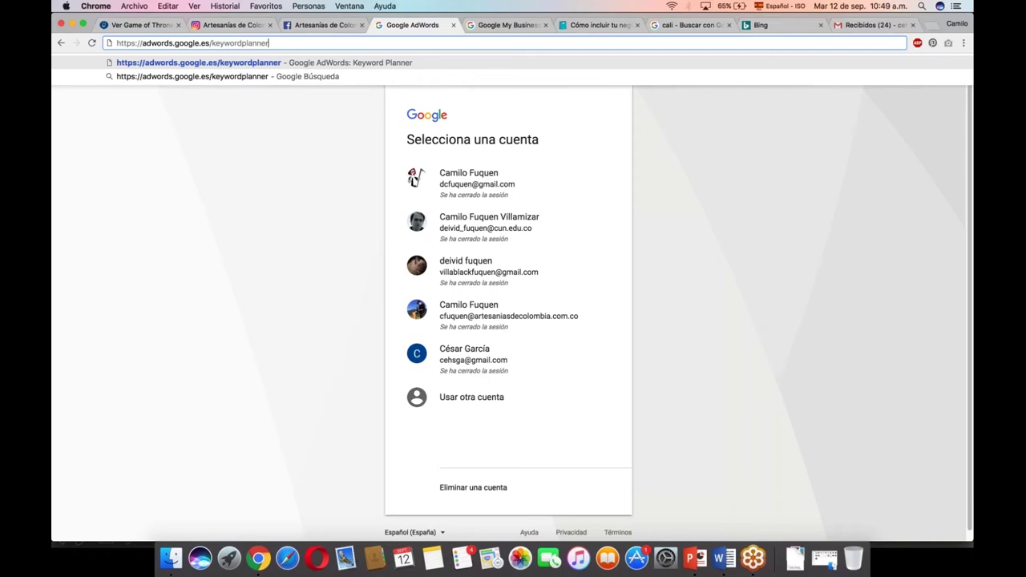
key(Return)
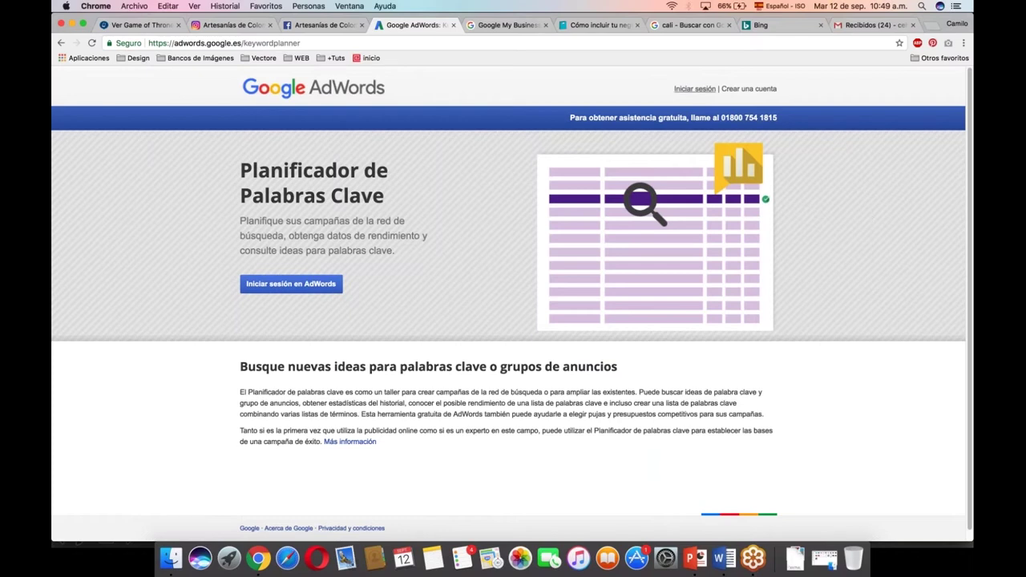
Sign back in to the Keyword Planner with the same Google account, entering the account password
click(699, 90)
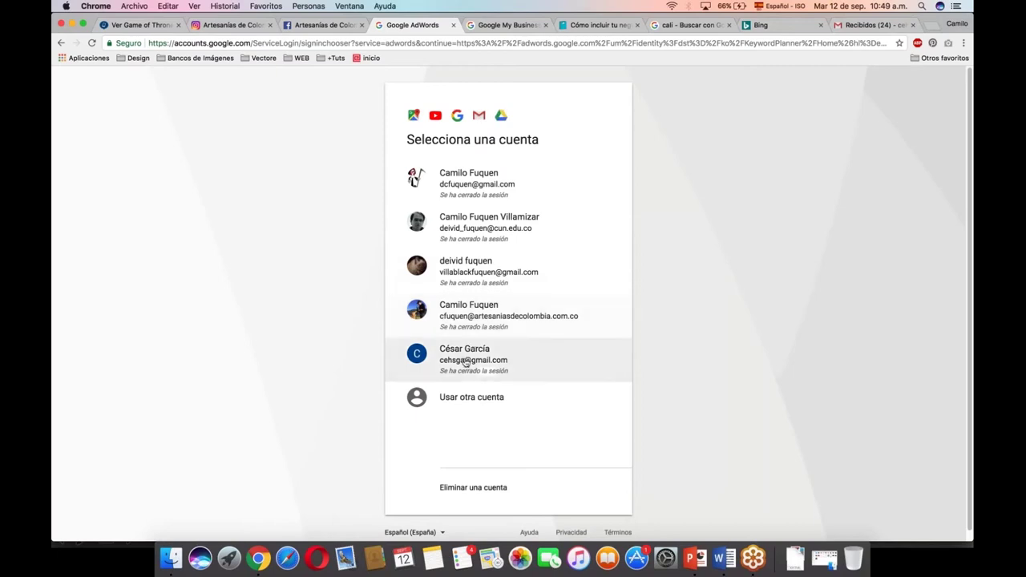
click(465, 362)
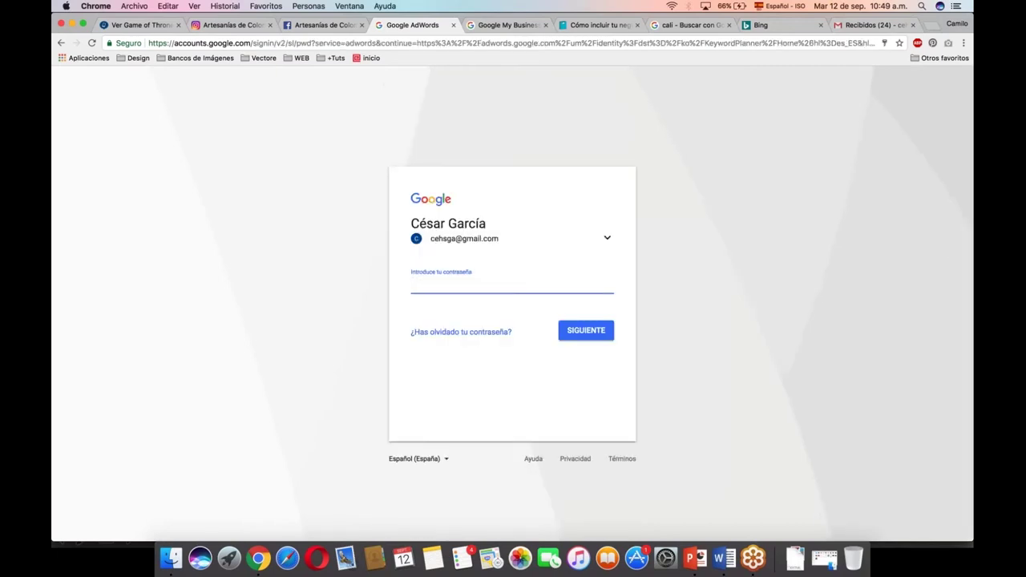
text(•••••••••••)
click(591, 330)
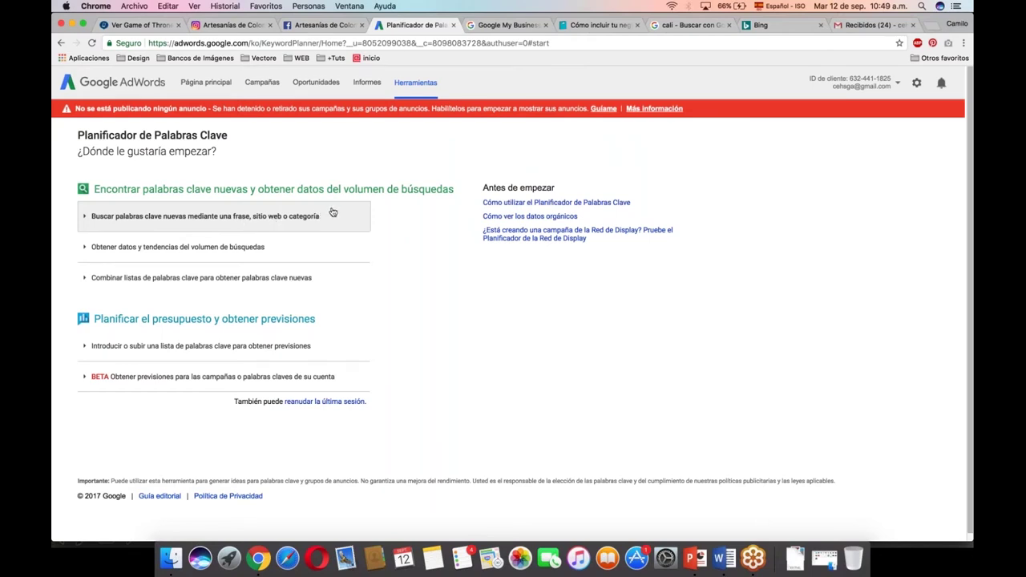
Open the search for new keywords by phrase, website or category and enter "aretes en plata para mujer" as the product or service
mouse_move(270, 249)
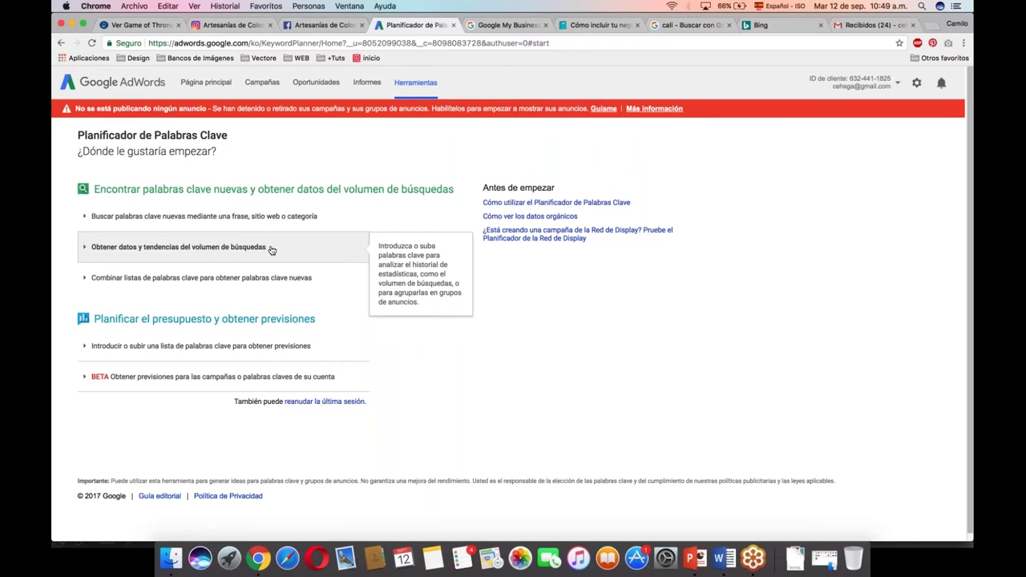
mouse_move(277, 278)
click(311, 227)
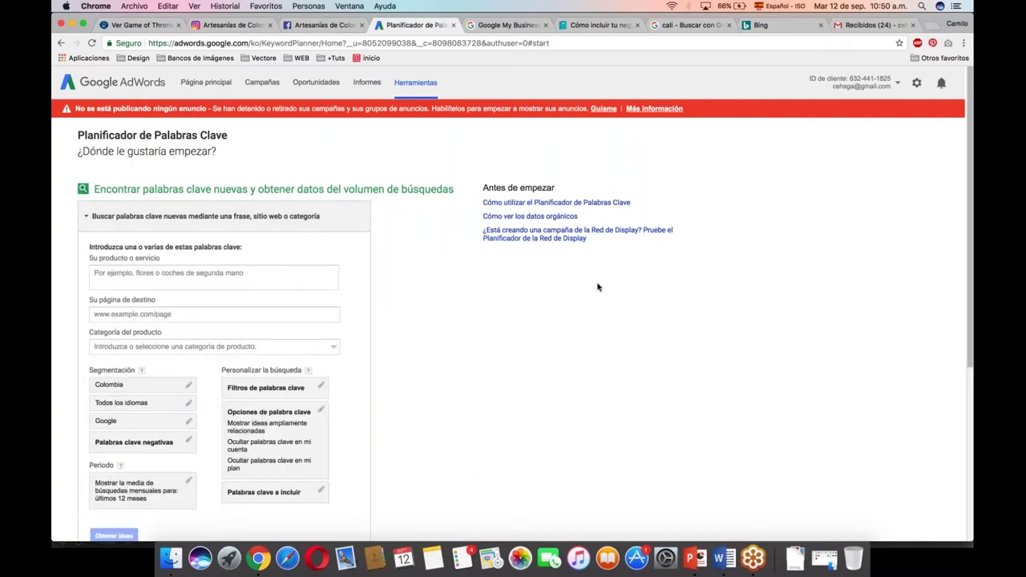
click(265, 275)
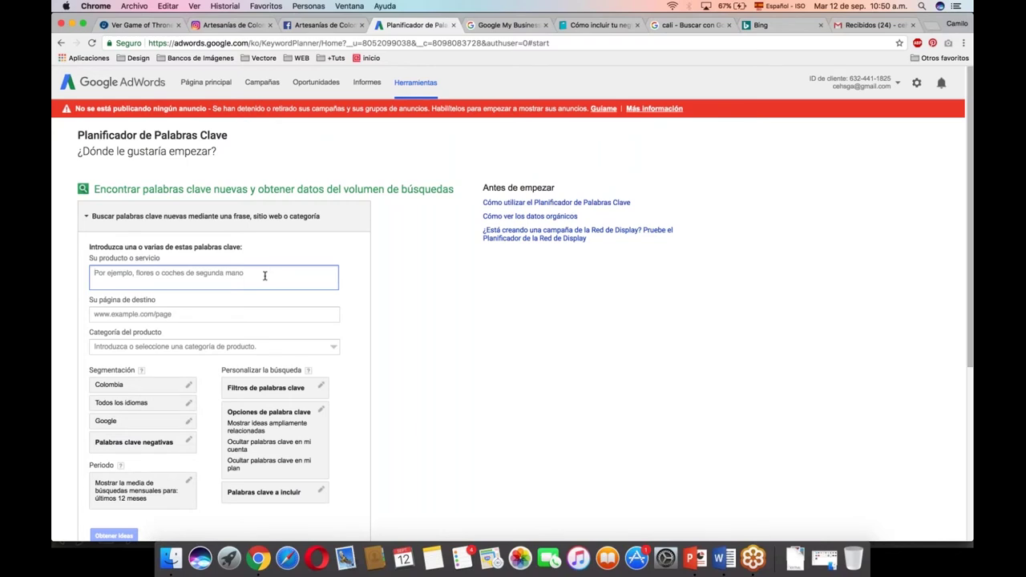
text(AR)
key(BackSpace)
text(ARETES EN)
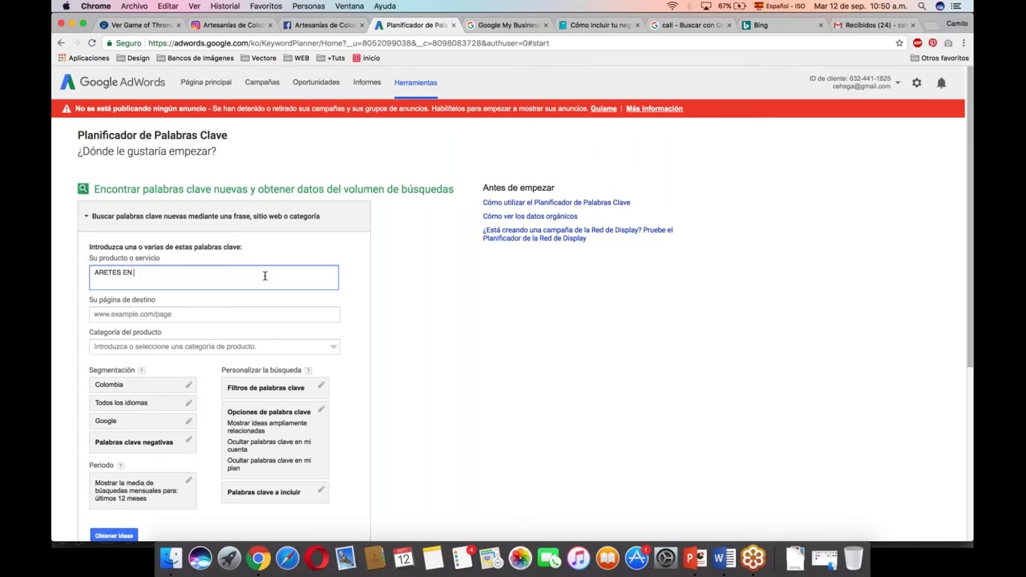
key(BackSpace)
key(BackSpace)
key(BackSpace)
key(BackSpace)
key(BackSpace)
key(BackSpace)
key(BackSpace)
key(BackSpace)
key(BackSpace)
text(aretes en plata para mujer)
click(96, 272)
key(Delete)
text(a)
click(186, 316)
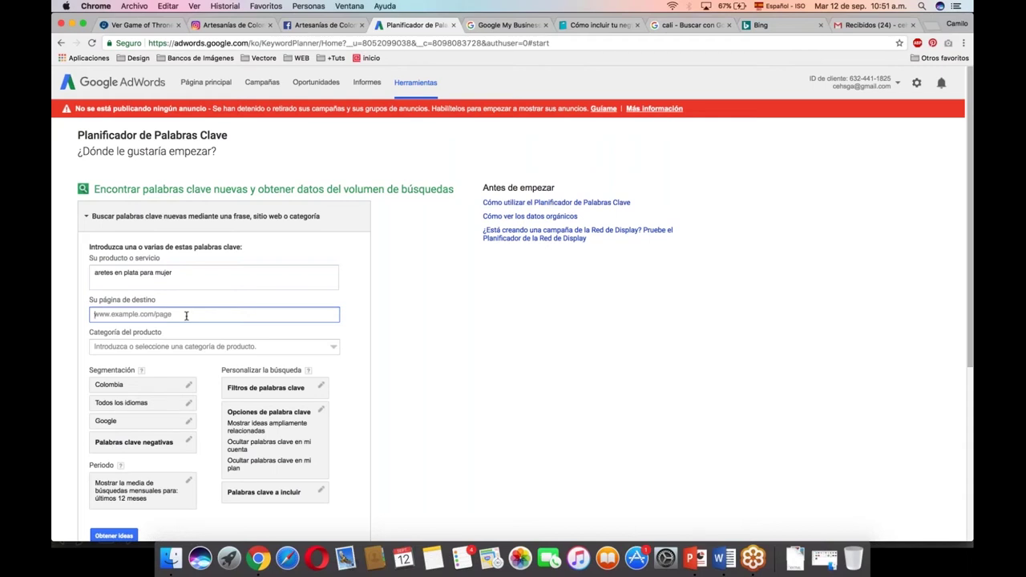
text(www)
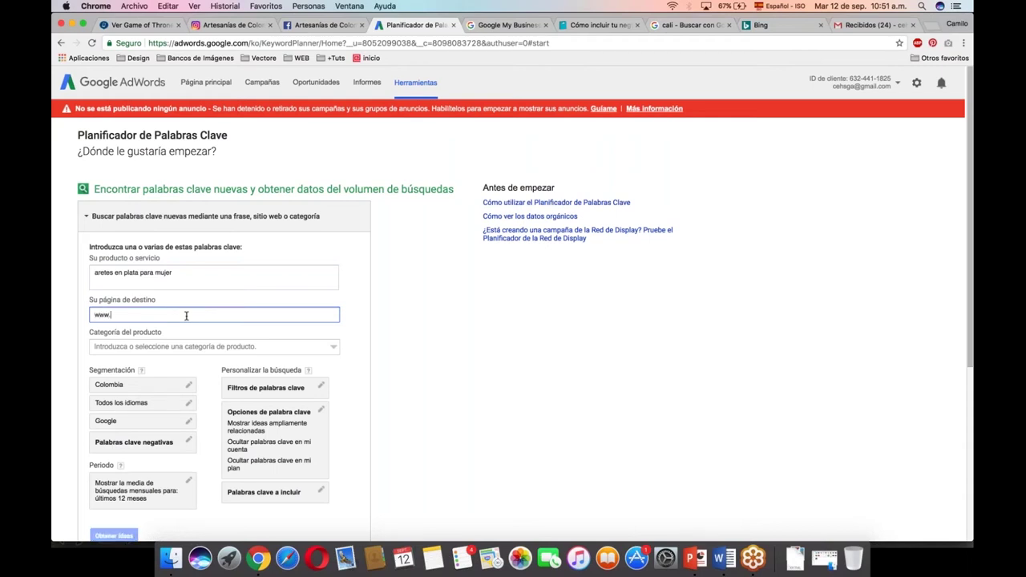
text(.arte)
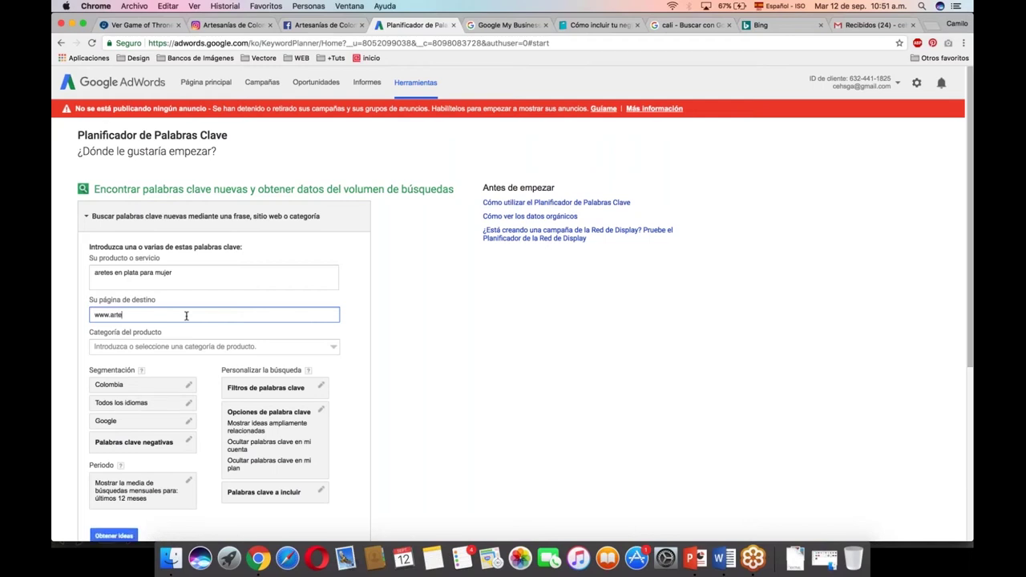
text(saniasd)
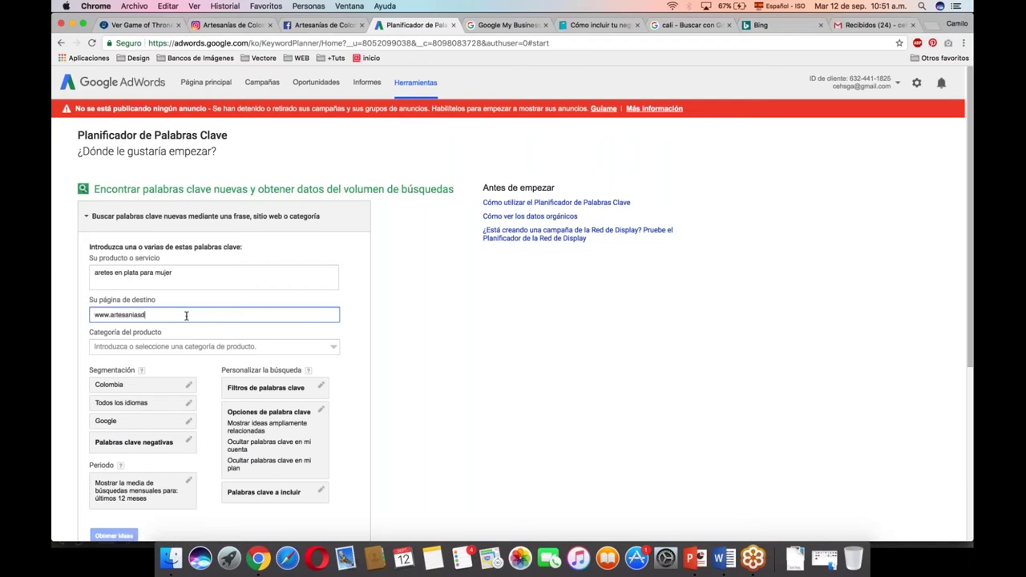
text(ecolombia.com.co)
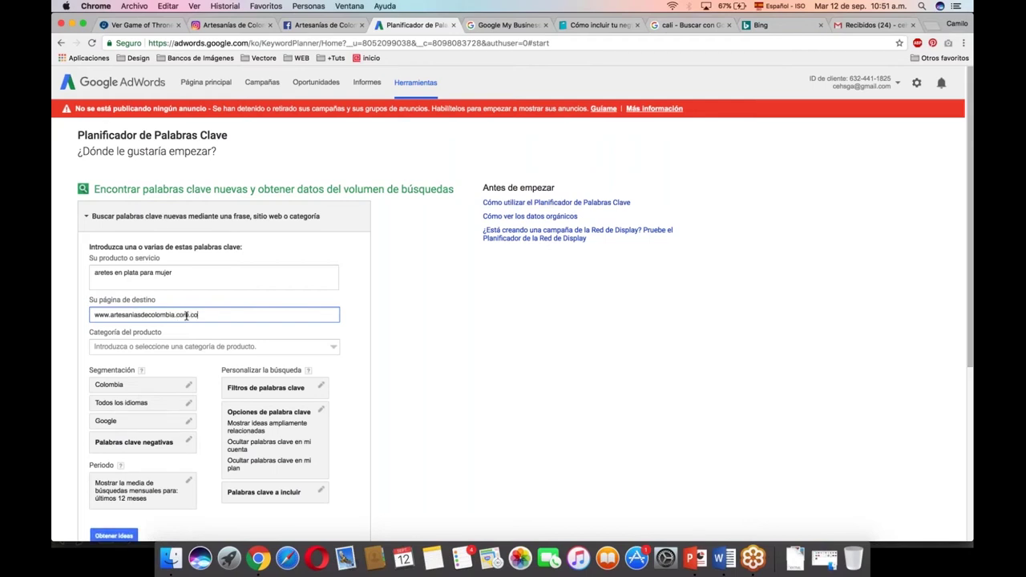
Set the product category to Pendientes, found under Indumentaria and Joyas
key(Tab)
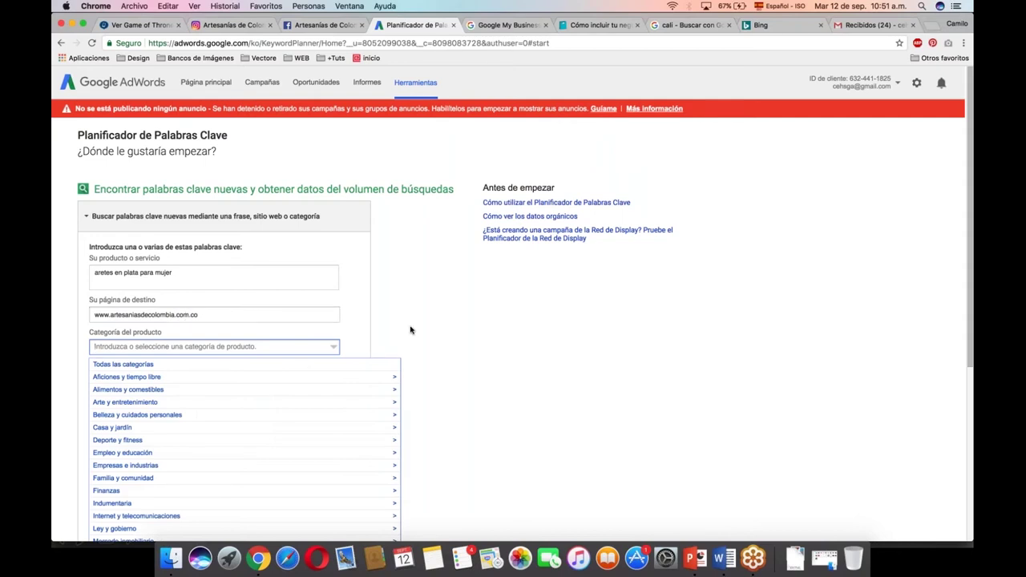
scroll(411, 329, down, 1)
scroll(411, 330, down, 5)
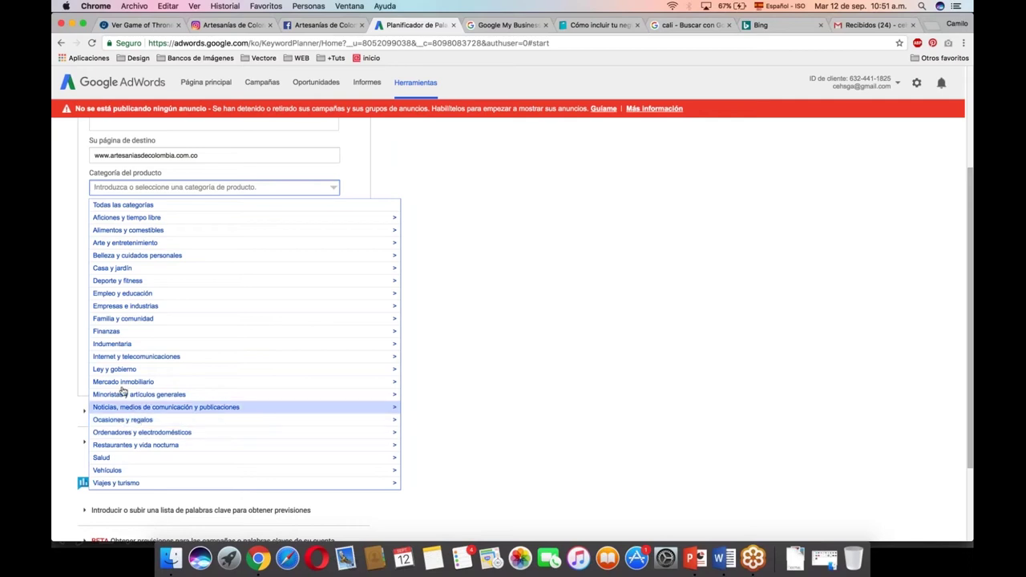
click(122, 346)
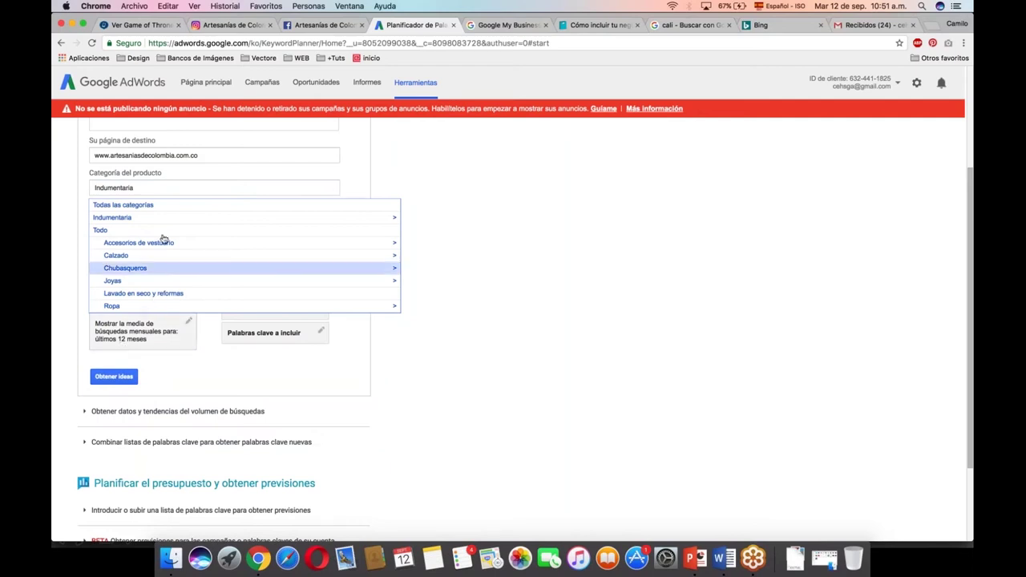
click(141, 283)
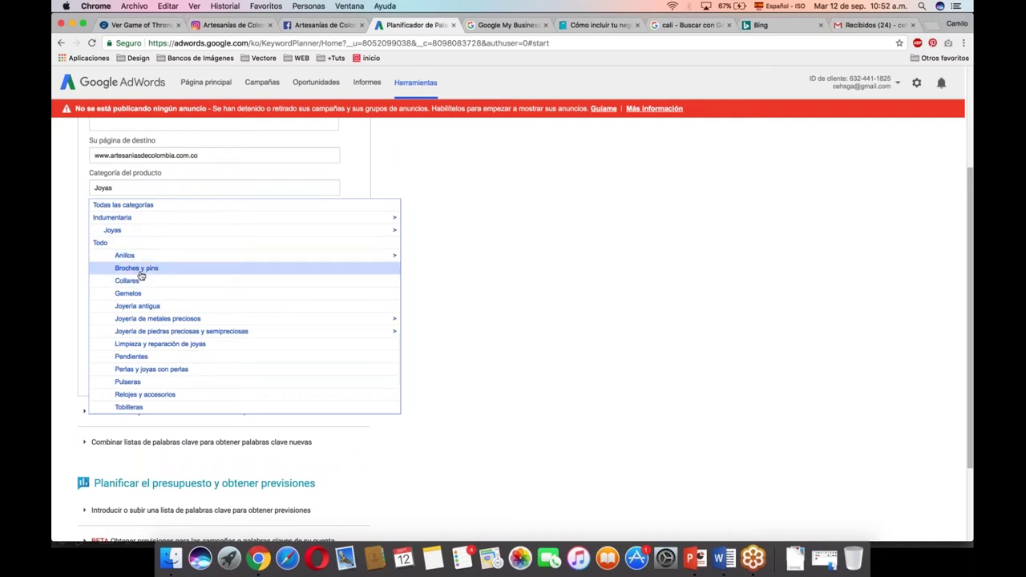
click(139, 360)
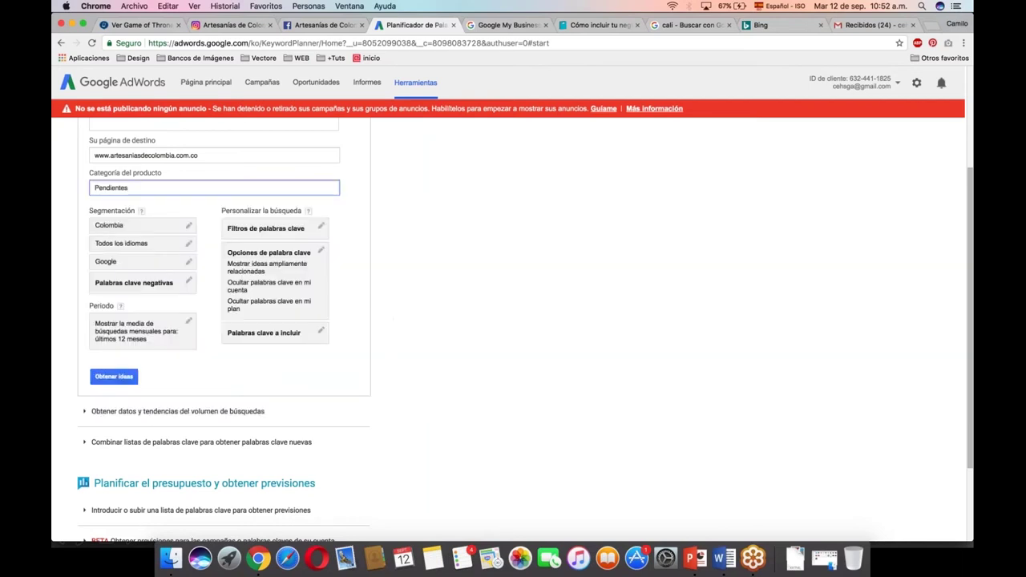
click(433, 267)
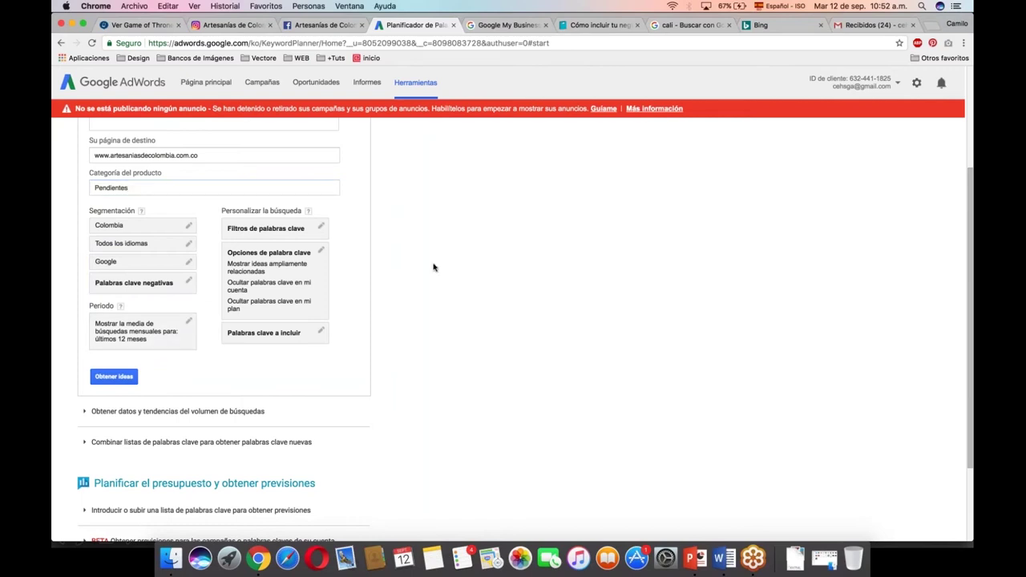
Try to set the keyword search's targeting language to español
scroll(433, 267, up, 3)
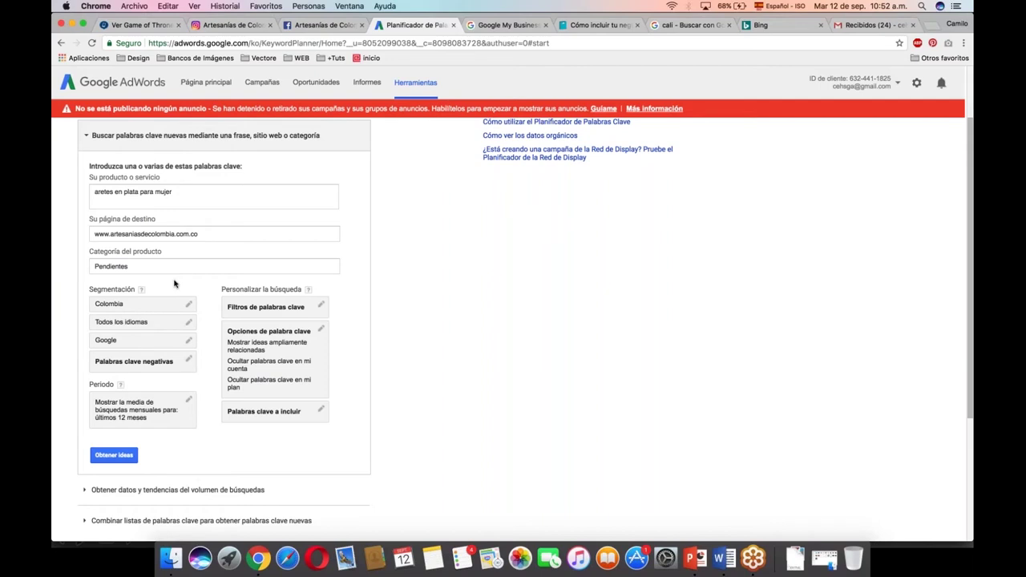
scroll(174, 283, down, 3)
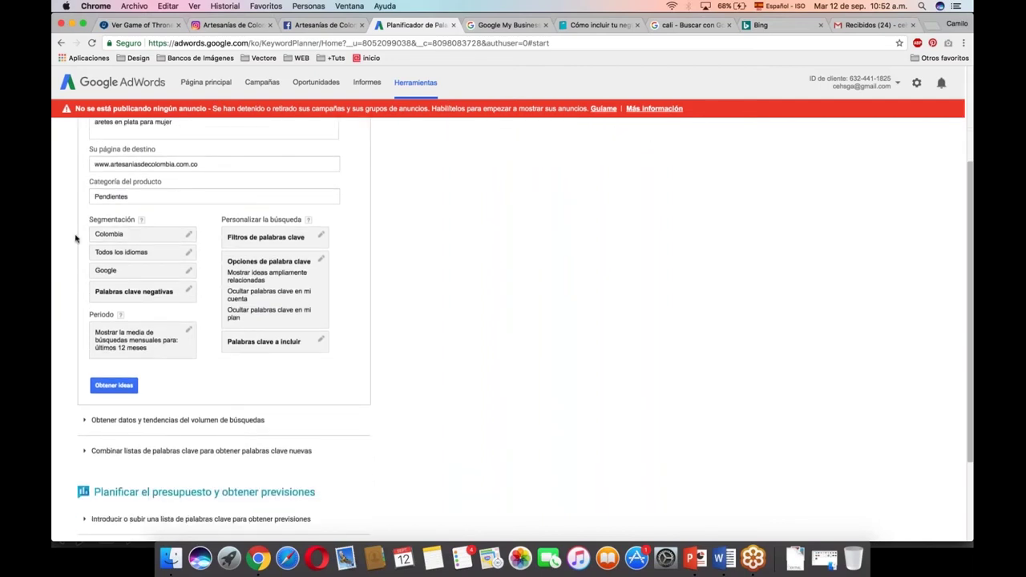
click(190, 254)
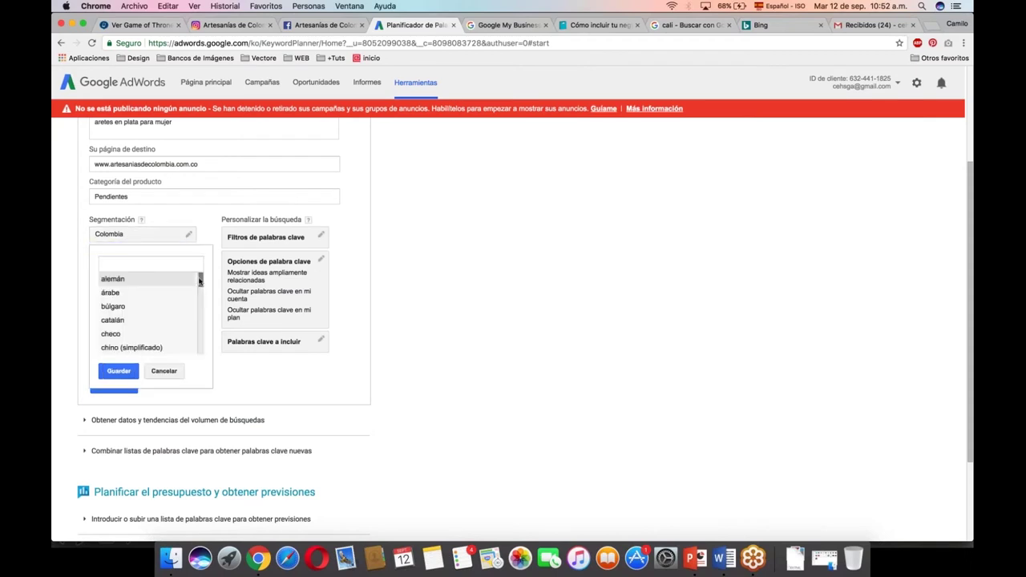
drag(200, 280, 200, 298)
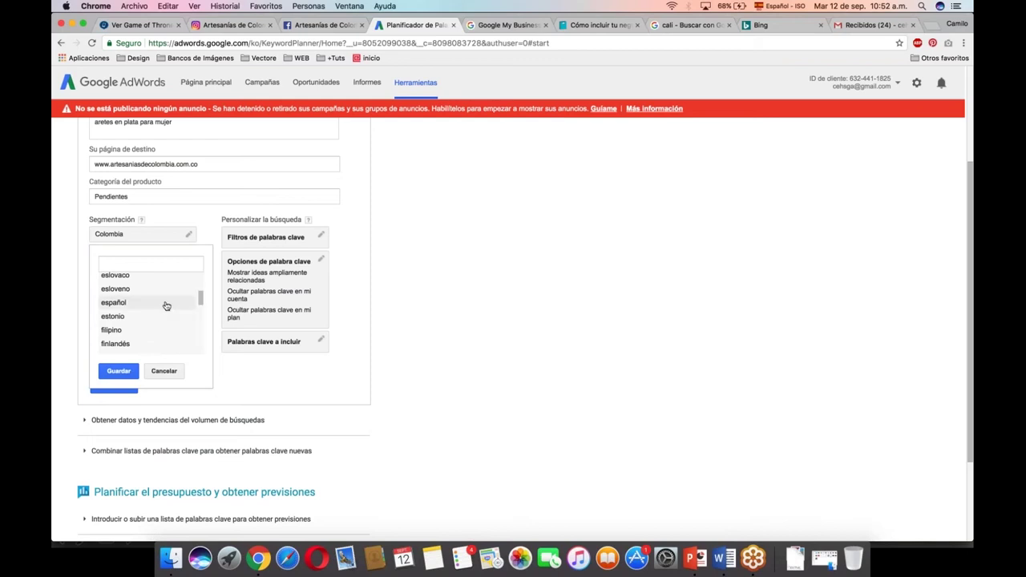
click(166, 304)
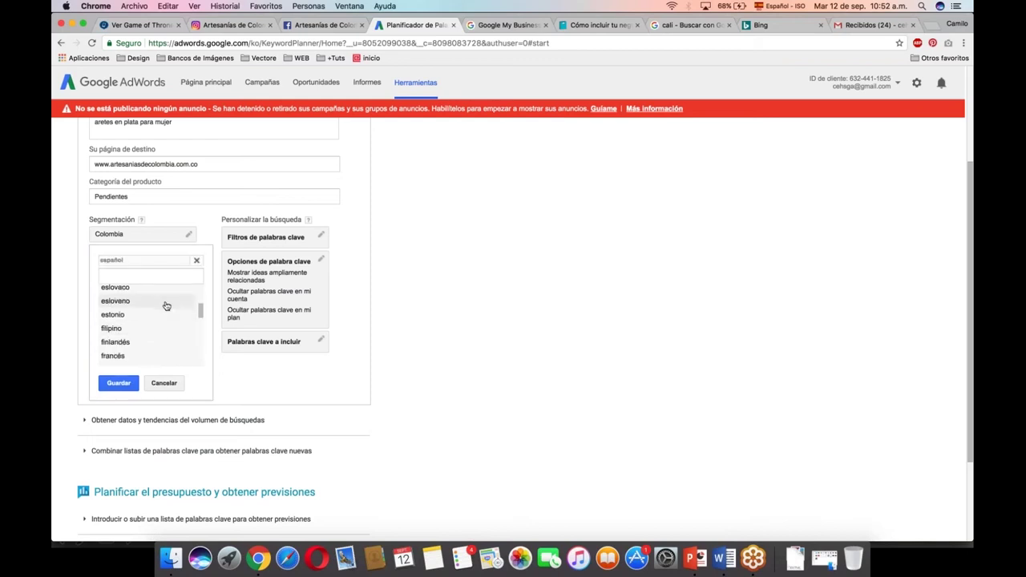
click(77, 297)
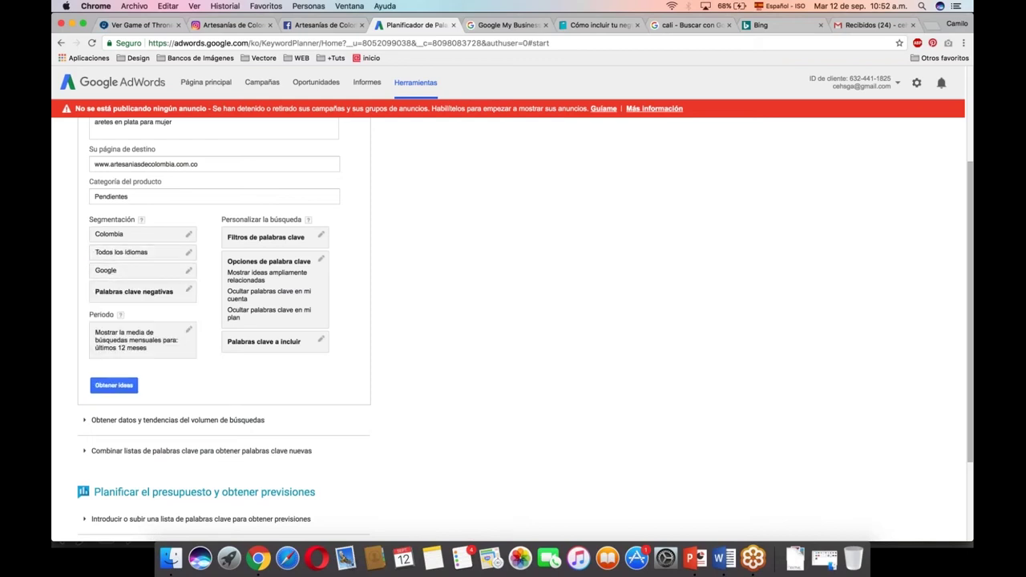
Set the targeted search network to Google y socios de búsqueda and save it
click(190, 273)
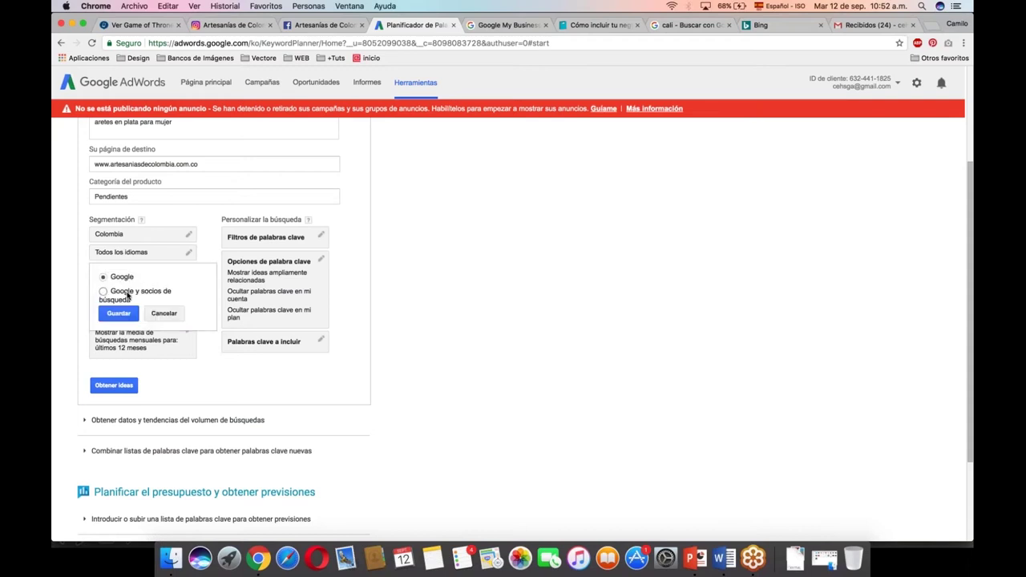
click(127, 296)
click(122, 313)
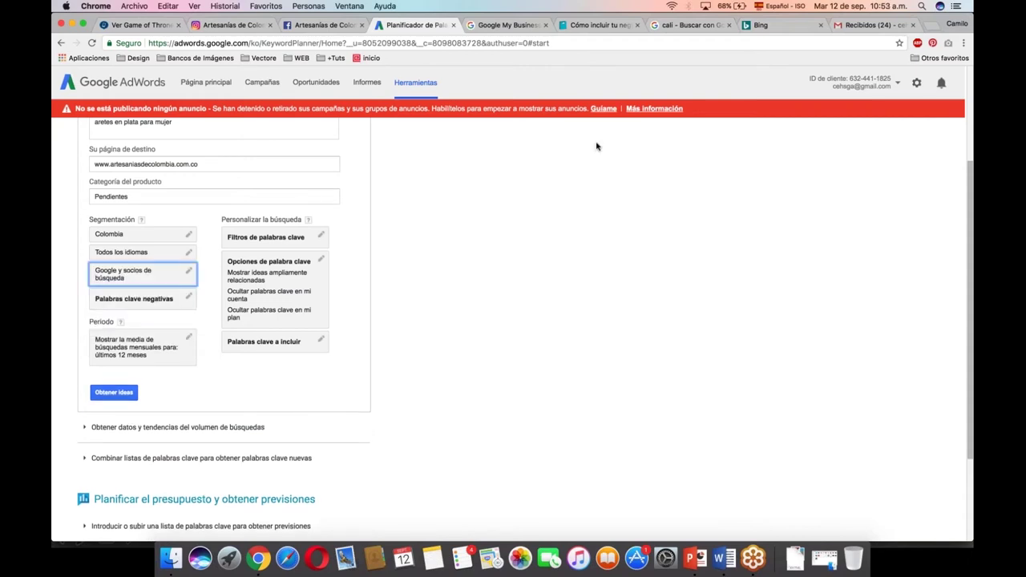
click(760, 27)
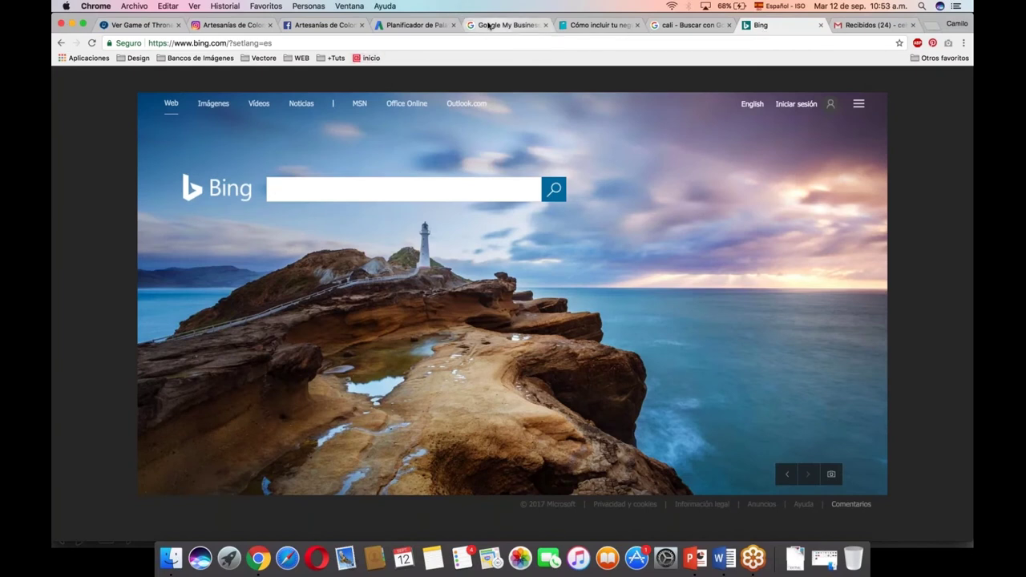
click(422, 26)
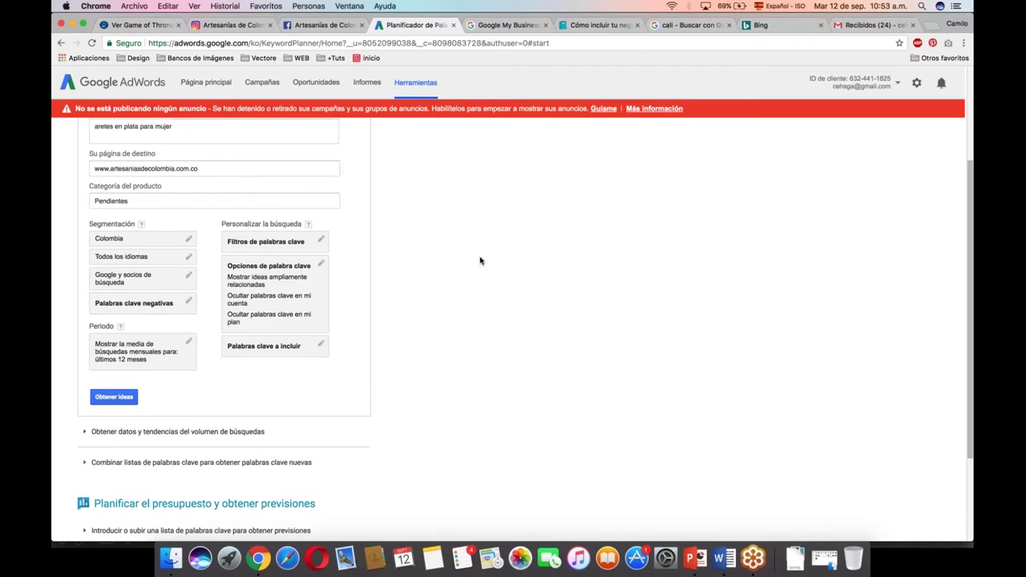
Request keyword ideas for "aretes en plata para mujer" with the current targeting settings
scroll(480, 260, up, 3)
scroll(480, 260, down, 1)
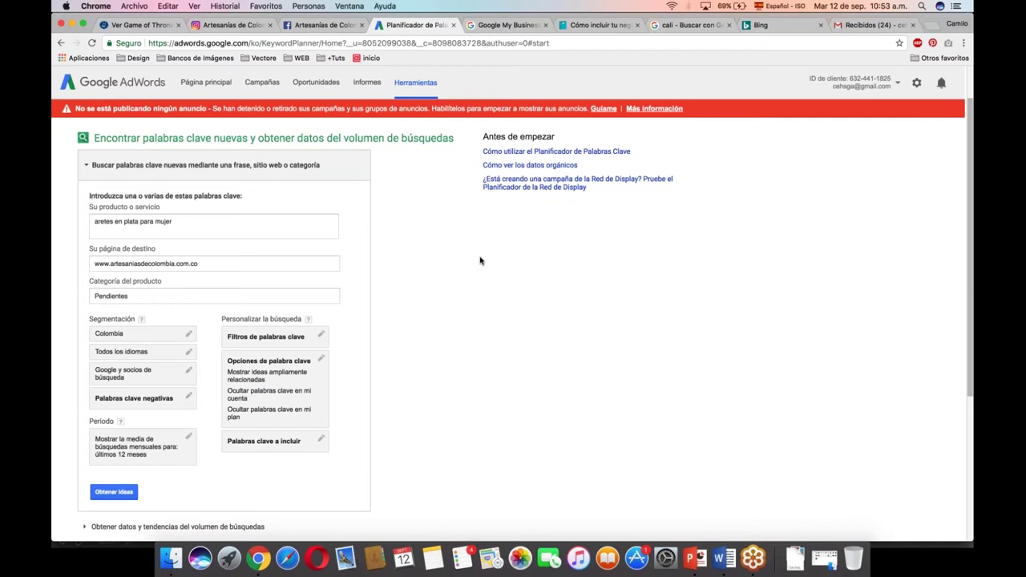
scroll(481, 260, down, 2)
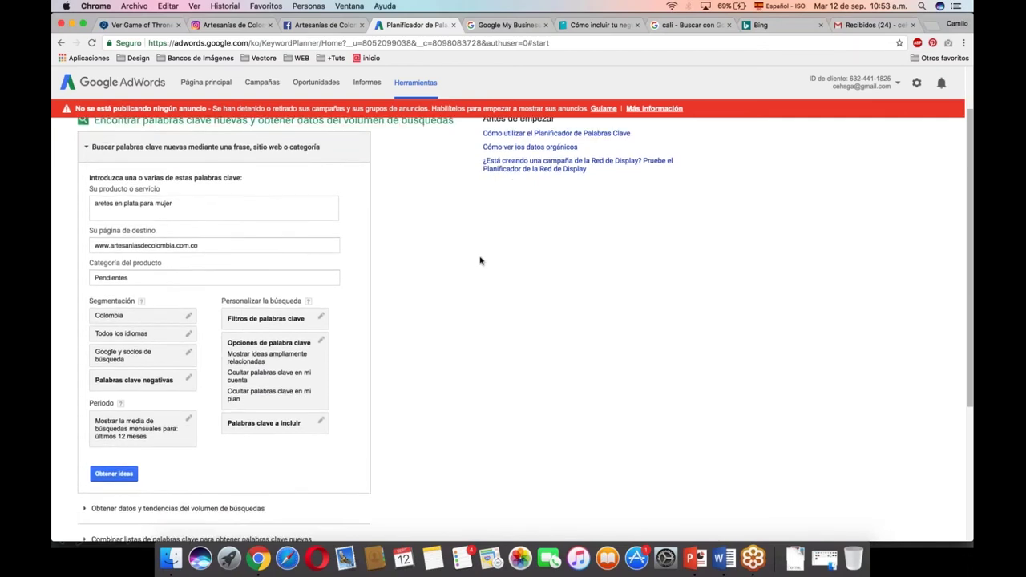
click(114, 468)
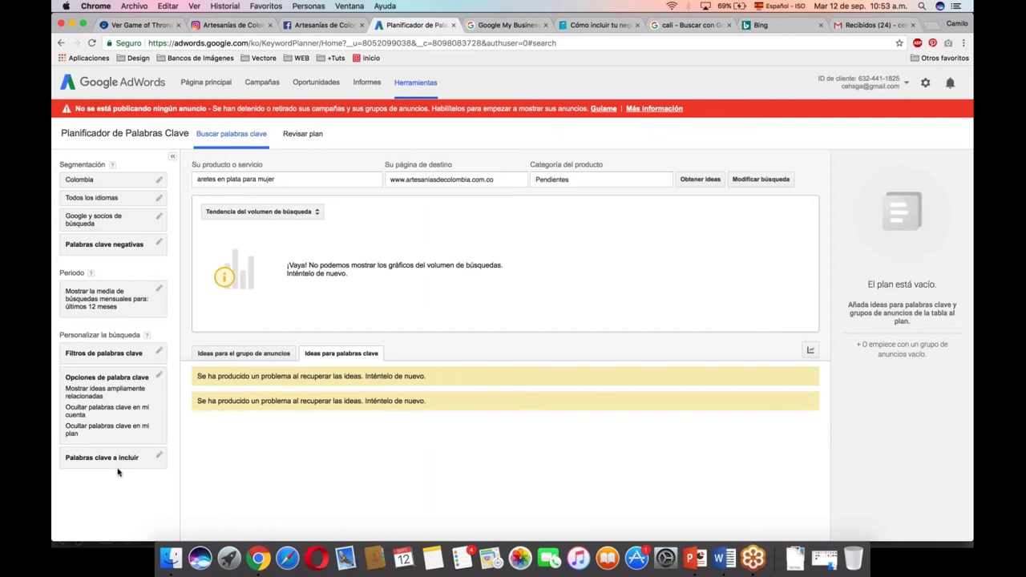
click(247, 138)
scroll(308, 141, up, 1)
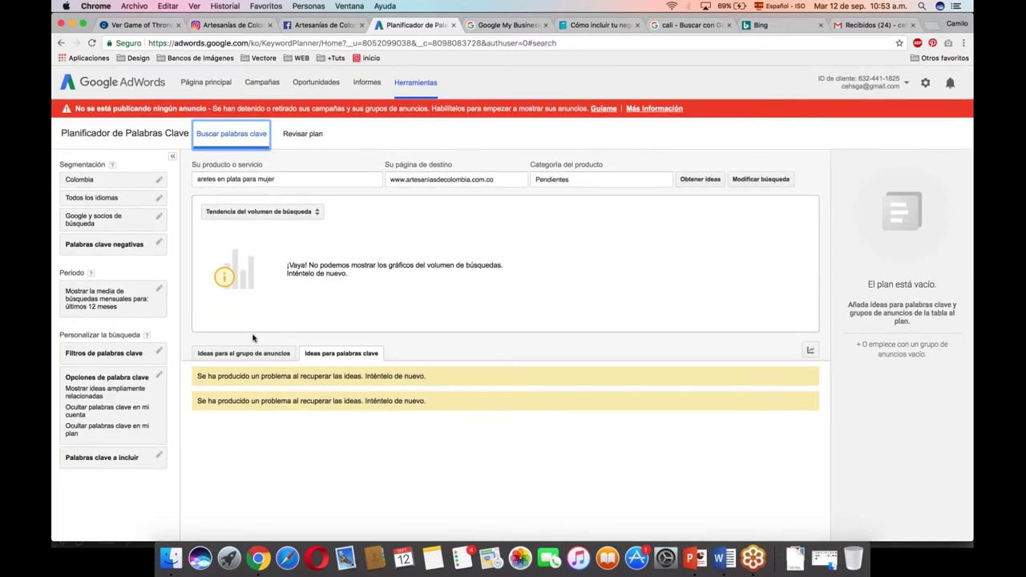
Modify the search so the product or service reads "joyas en plata para mujer" and get keyword ideas
click(761, 179)
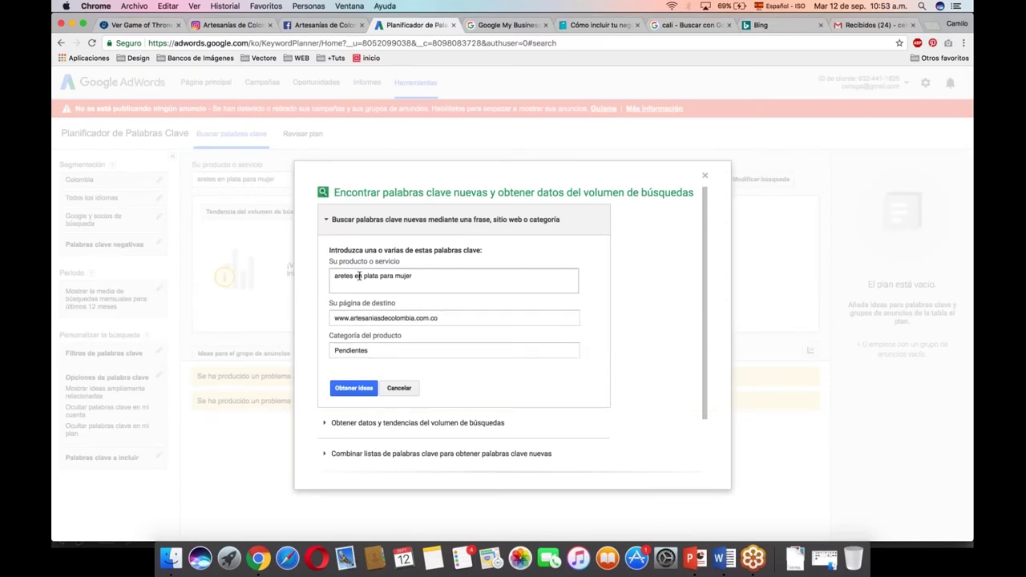
drag(355, 276, 294, 279)
text(jo)
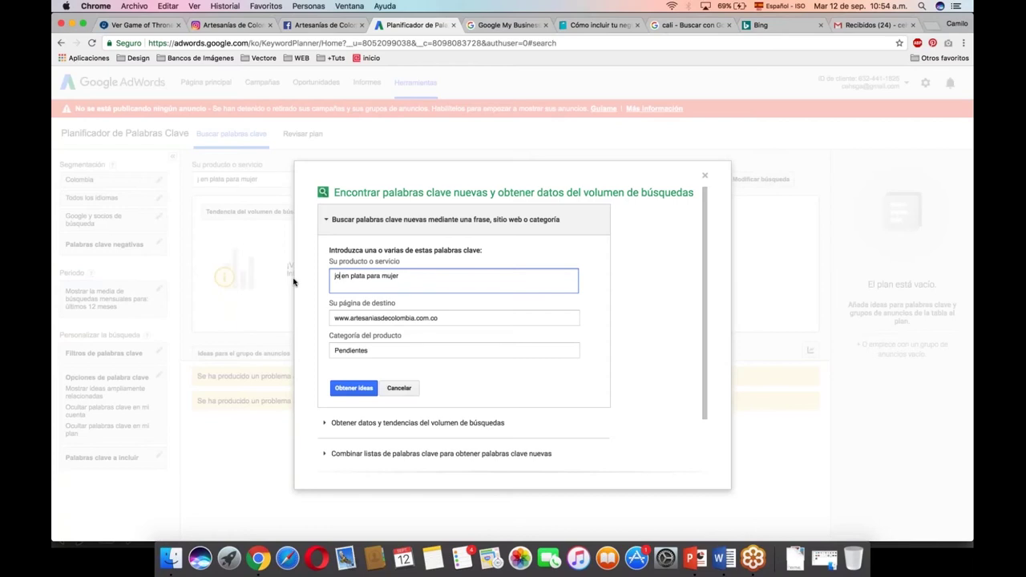
text(yas)
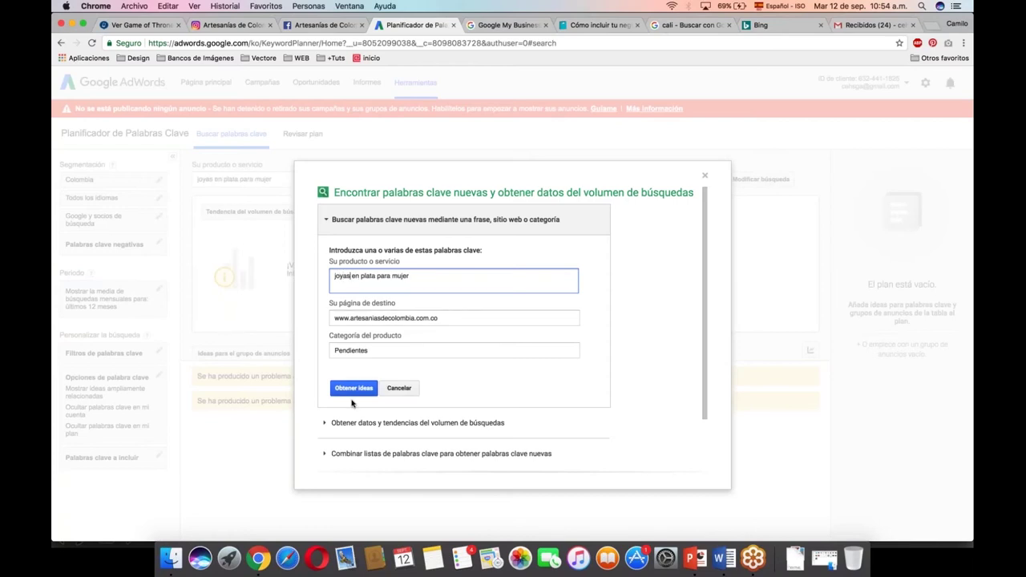
click(355, 389)
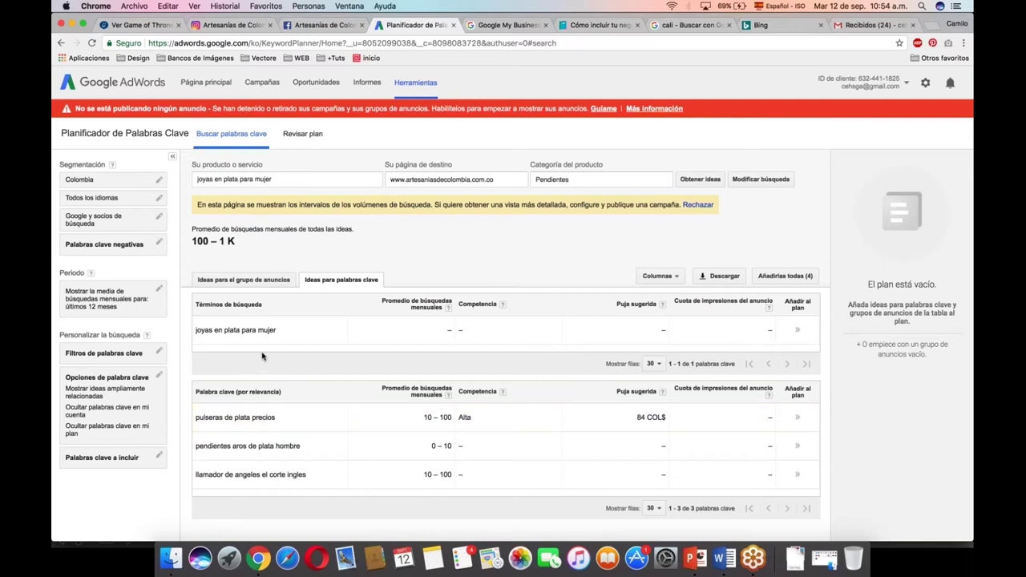
Request the ideas for "joyas en plata para mujer" again and dismiss the notice about search volume ranges
scroll(263, 356, up, 1)
scroll(263, 356, down, 1)
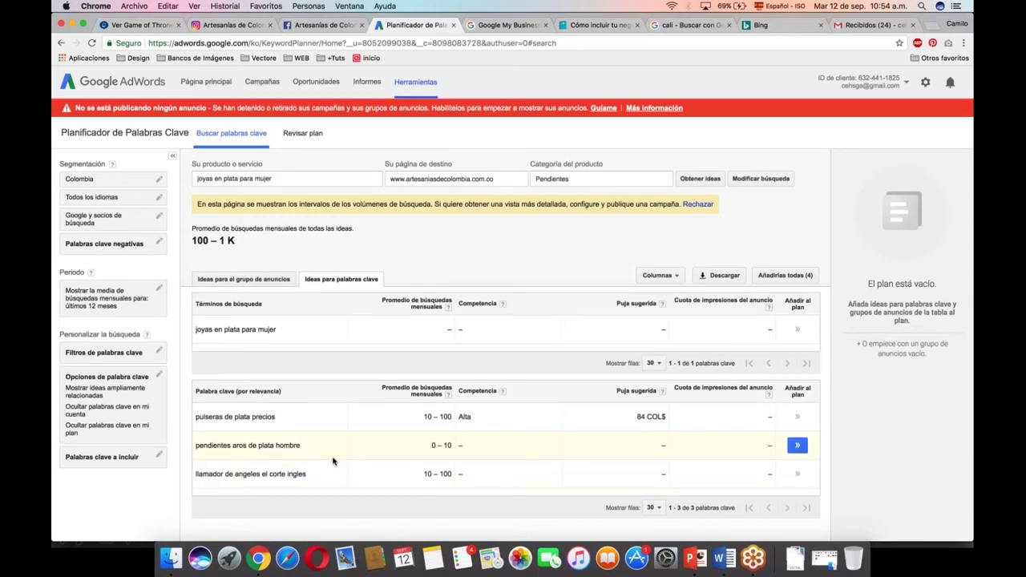
click(712, 180)
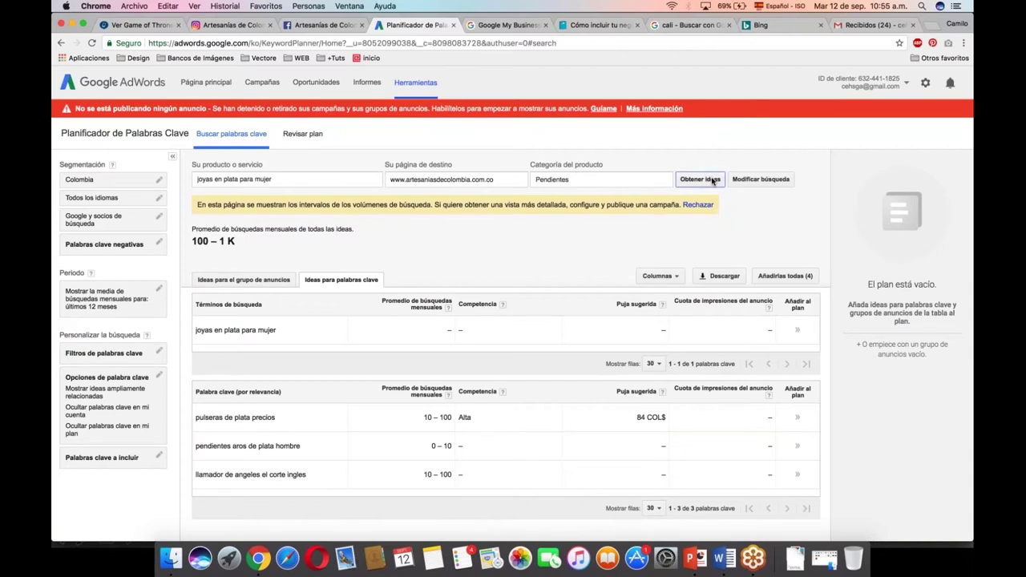
click(712, 180)
click(705, 208)
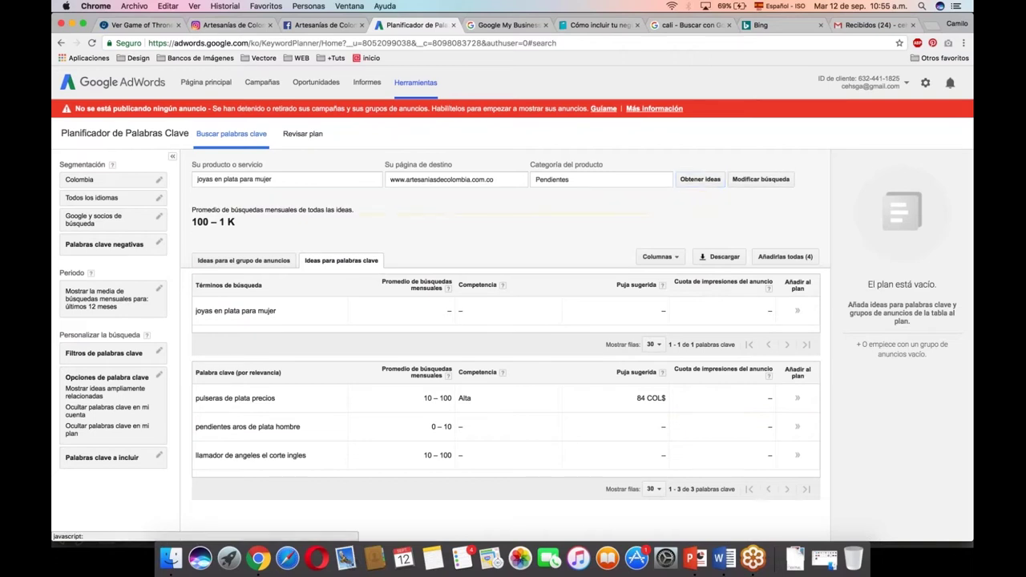
Modify the search by replacing the product or service with "pulseras para mujer"
click(756, 181)
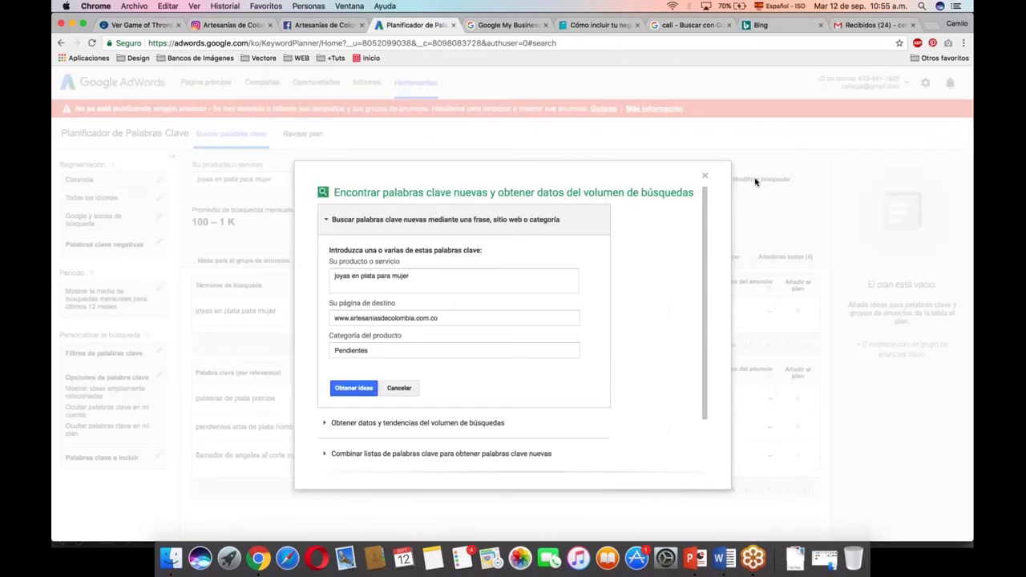
scroll(465, 304, up, 1)
scroll(424, 272, down, 1)
click(424, 273)
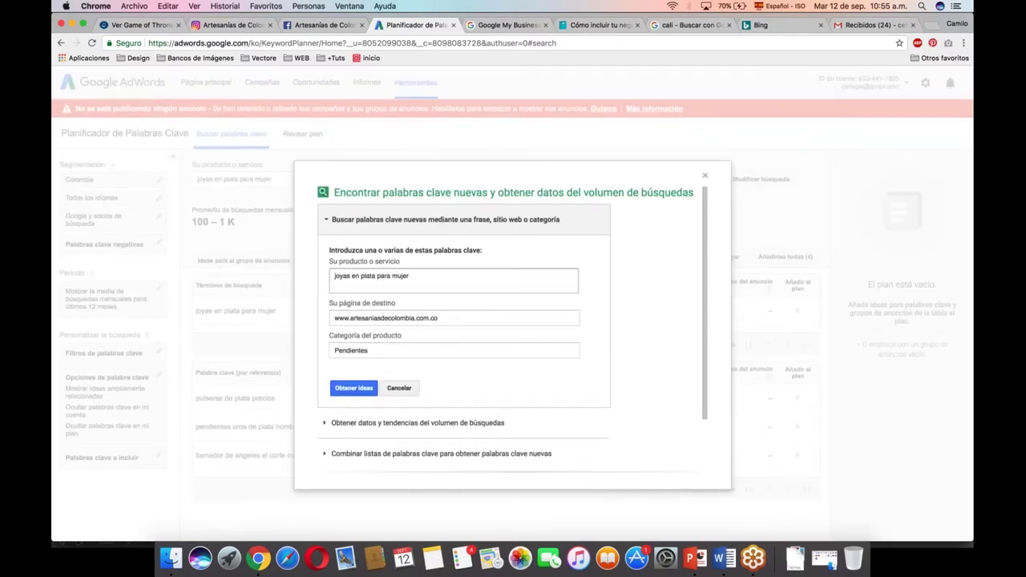
triple_click(424, 273)
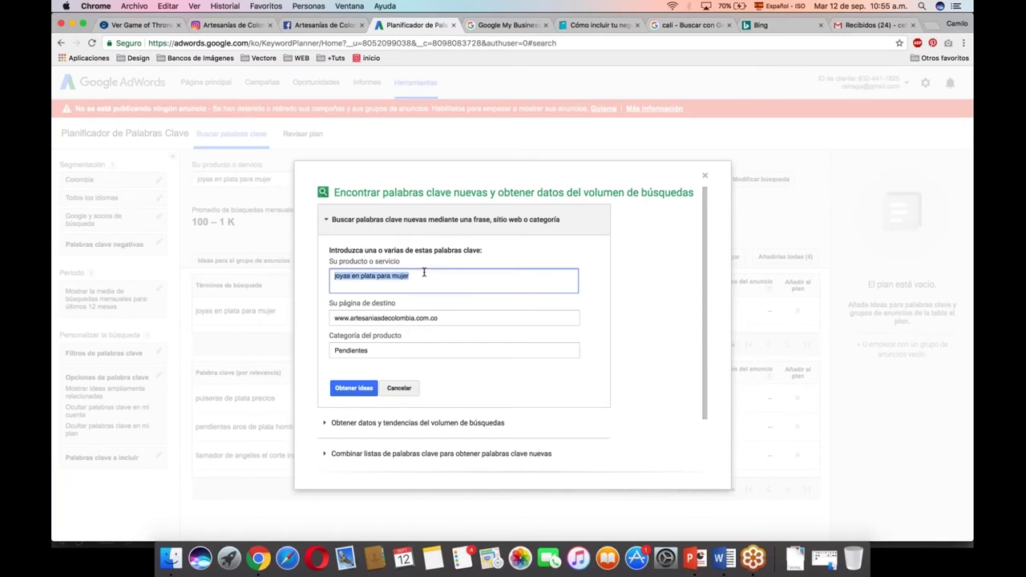
text(pu)
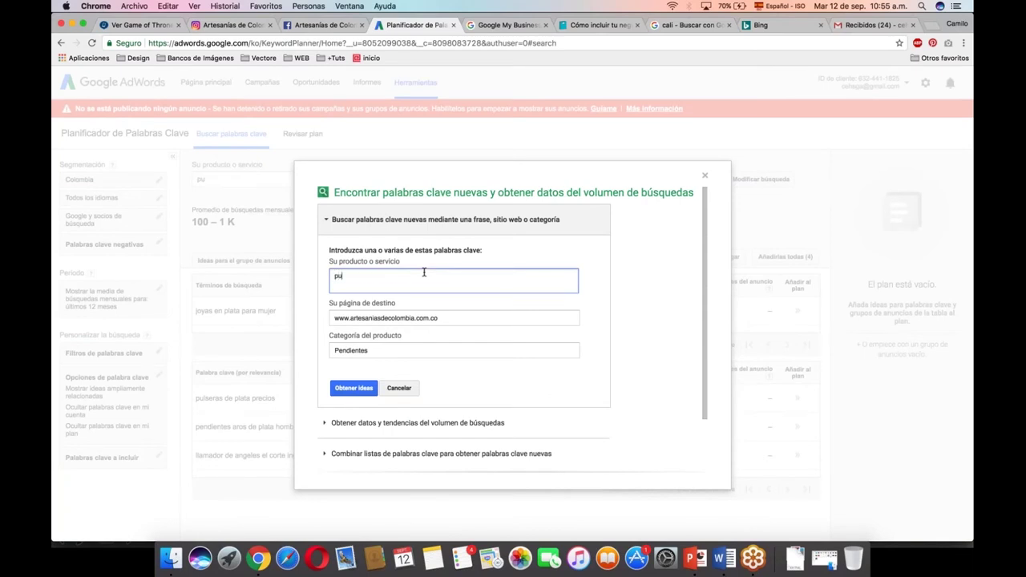
text(lseras para mujer)
Set the product category to Cumpleaños y santos, under Ocasiones y regalos and Ocasiones especiales, and get keyword ideas
click(435, 353)
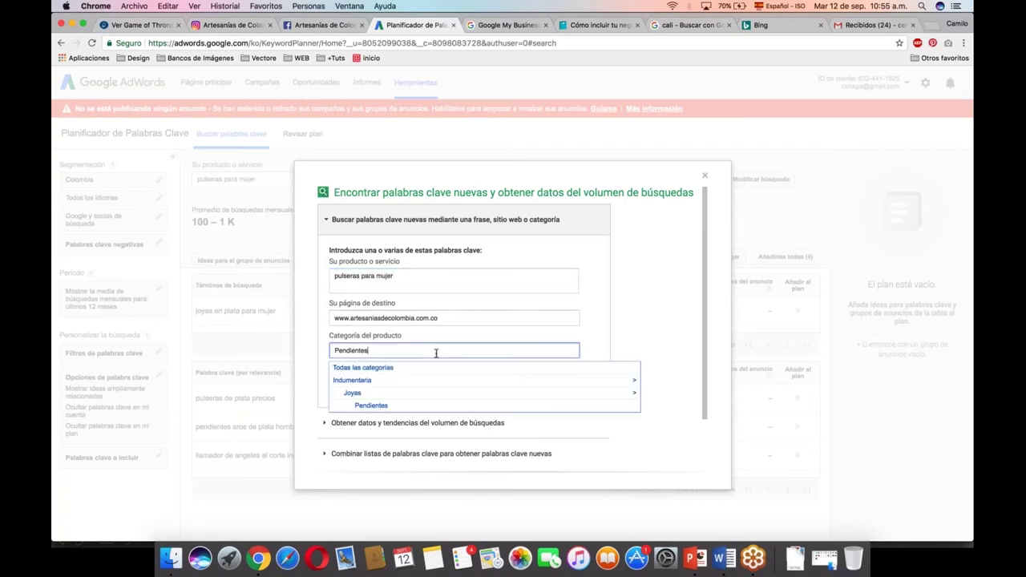
click(384, 381)
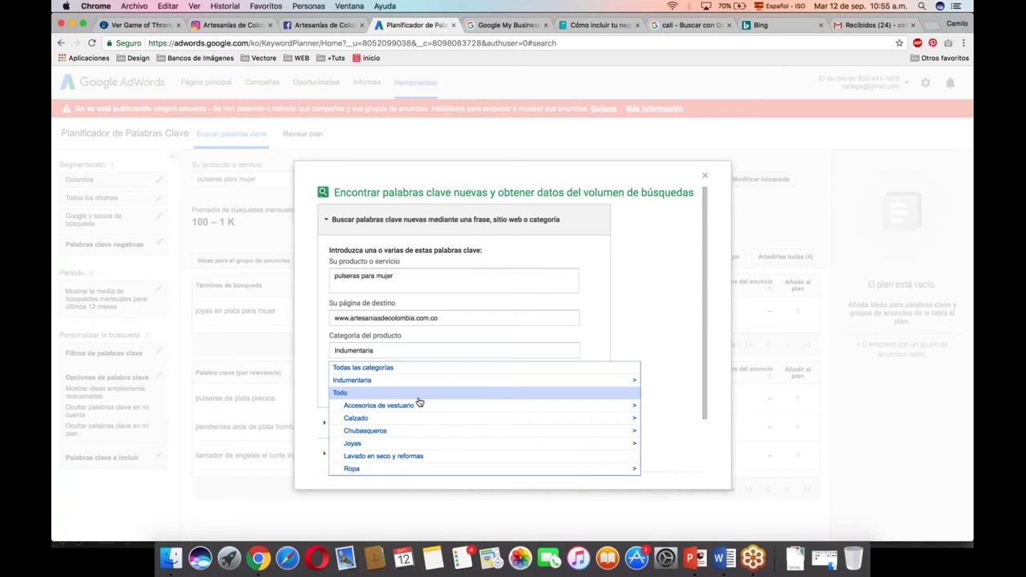
click(404, 368)
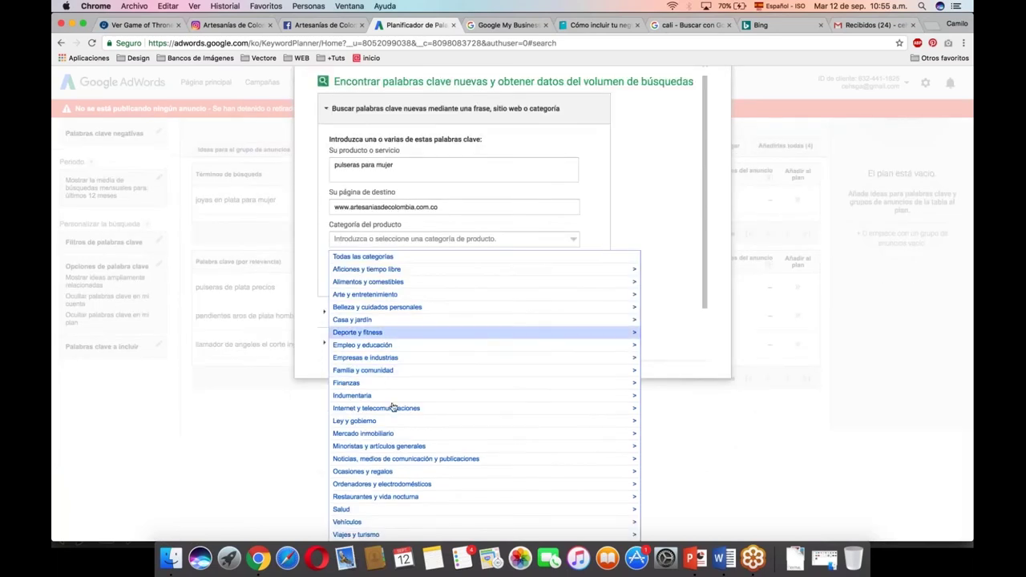
click(370, 472)
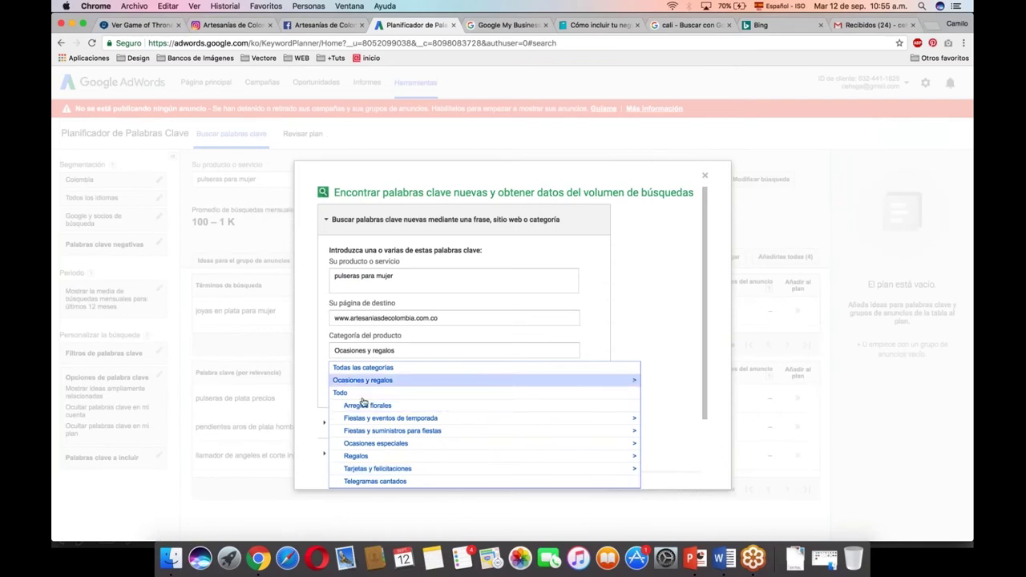
click(396, 445)
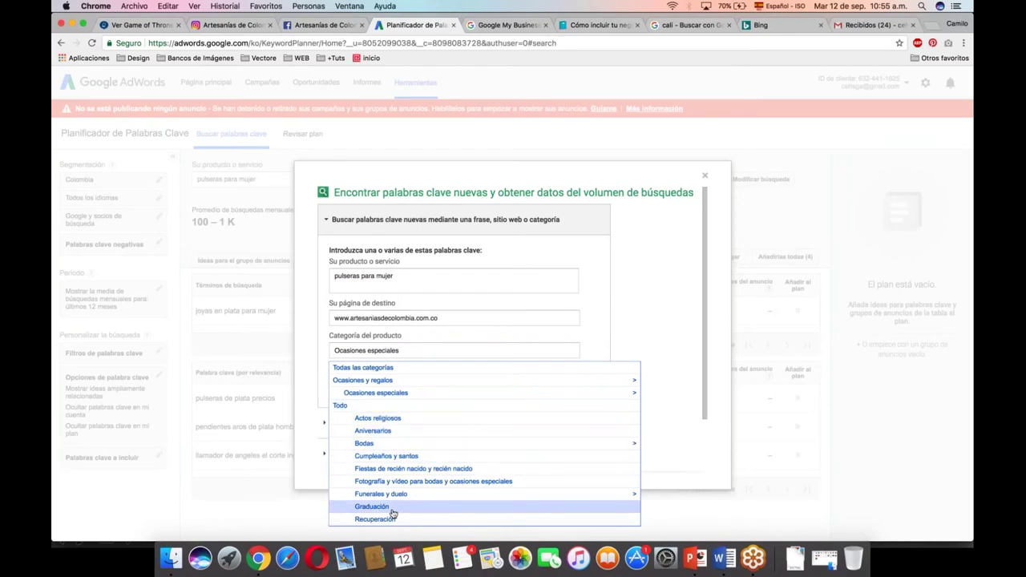
click(385, 455)
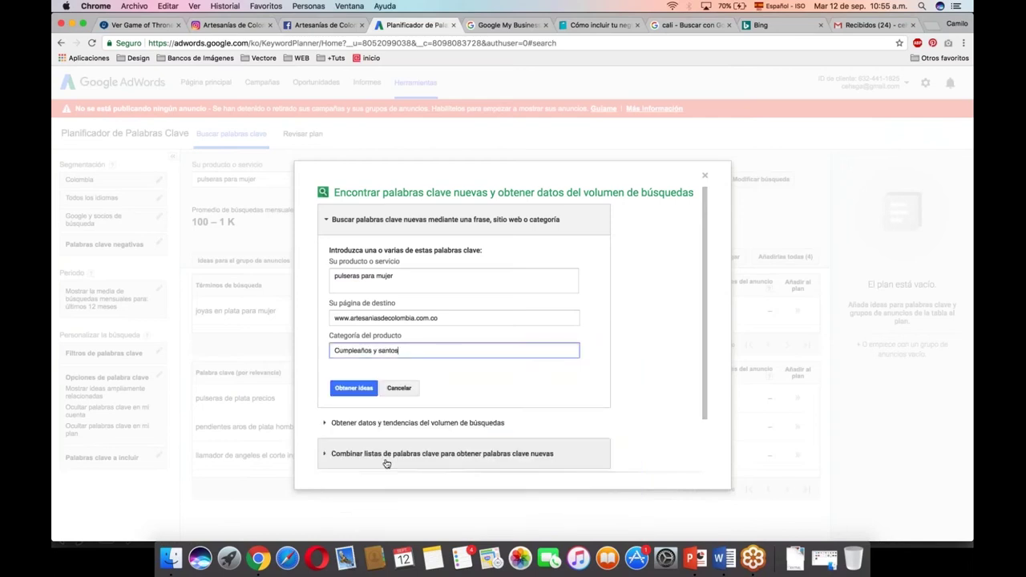
click(354, 388)
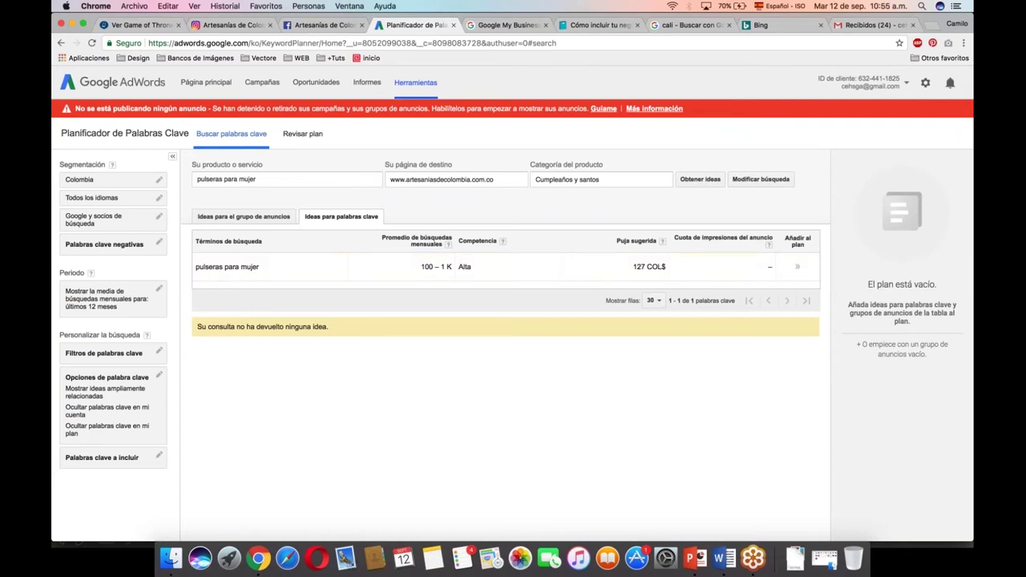
Modify the search so the product or service reads "joyas para mujer" and get keyword ideas
click(760, 180)
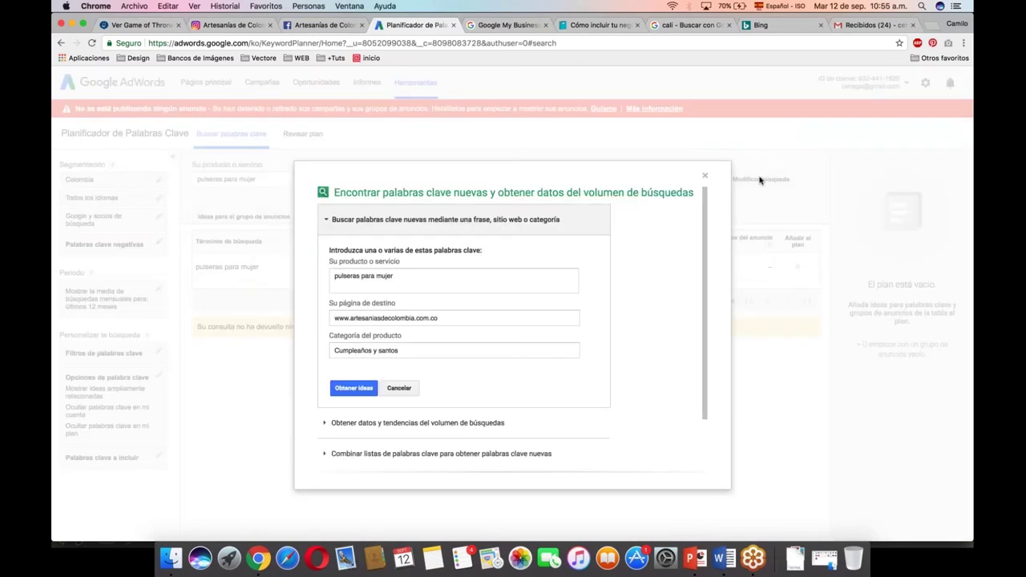
drag(393, 276, 359, 277)
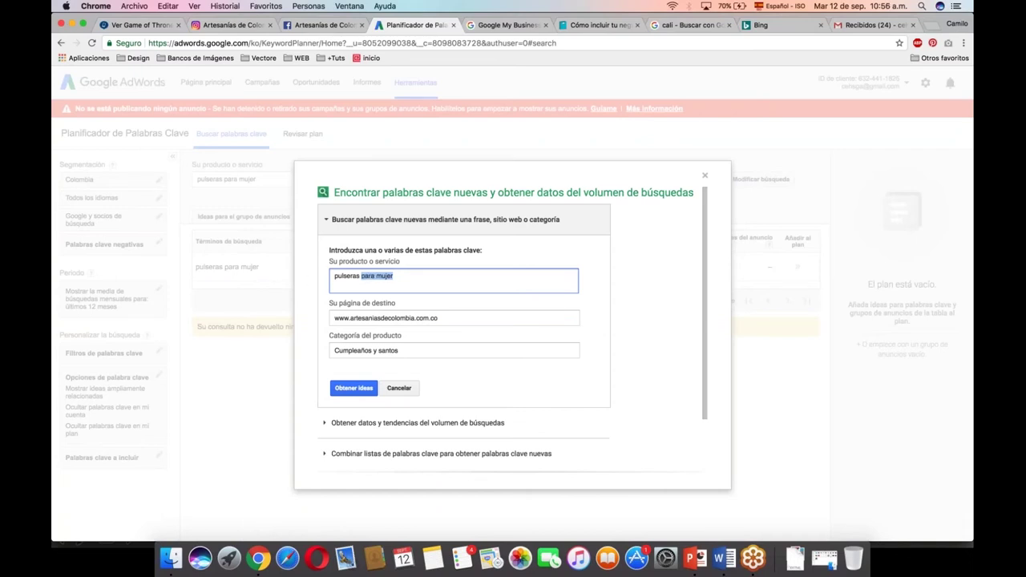
click(359, 275)
drag(360, 276, 307, 280)
text(joyas)
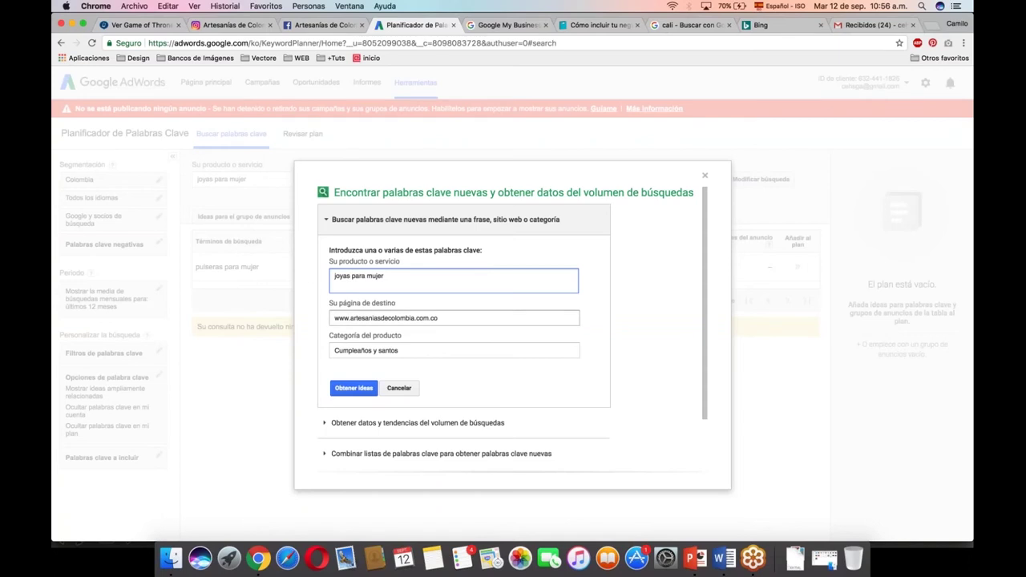
click(372, 389)
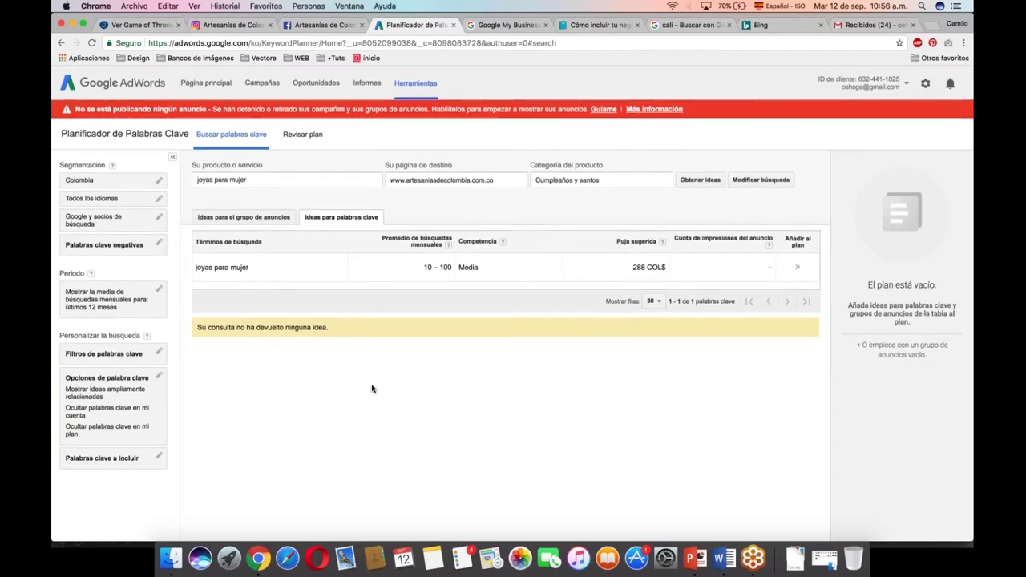
Modify the search by replacing the product or service with "artesanias en cuero para hombre"
click(281, 177)
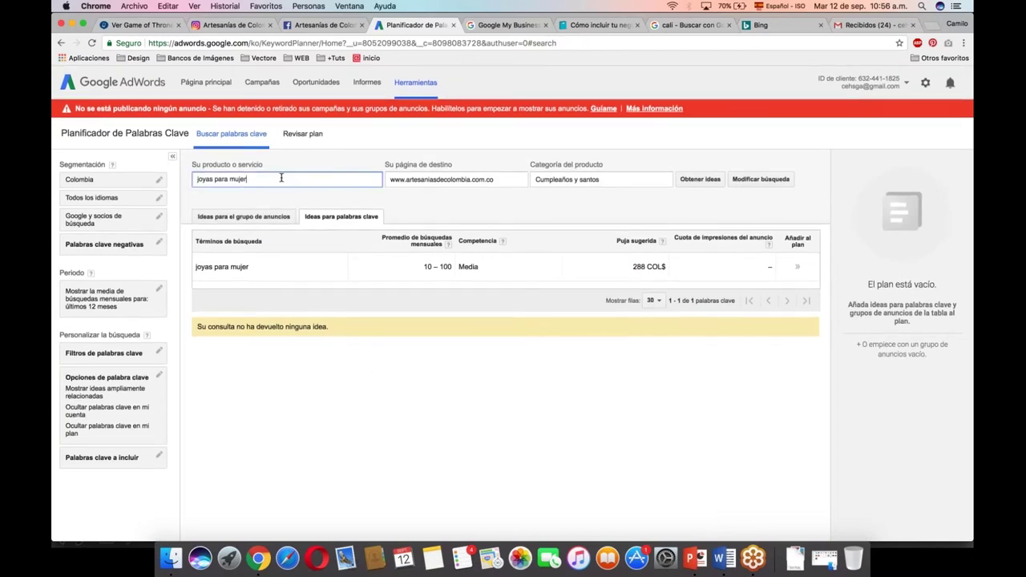
click(774, 180)
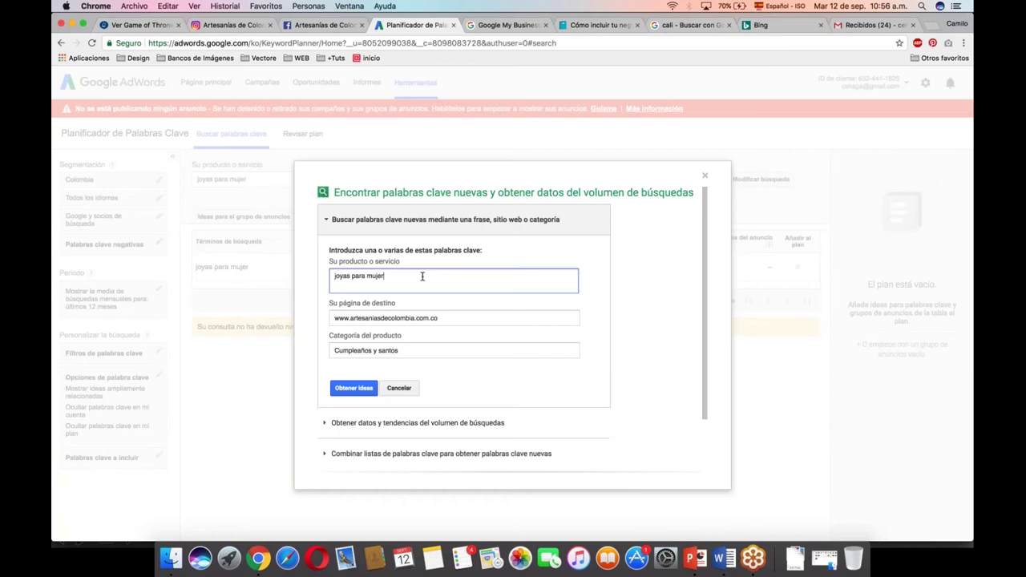
triple_click(423, 276)
text(artesanias en cuero para hombre)
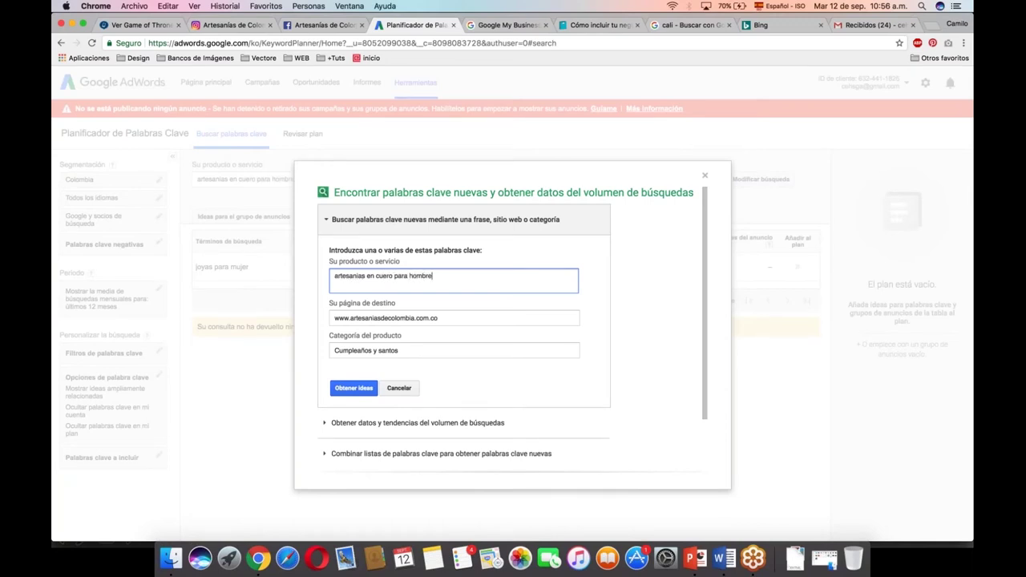
Set the product category to Billeteras y carteras, under Indumentaria and Accesorios de vestuario, and get keyword ideas
click(423, 353)
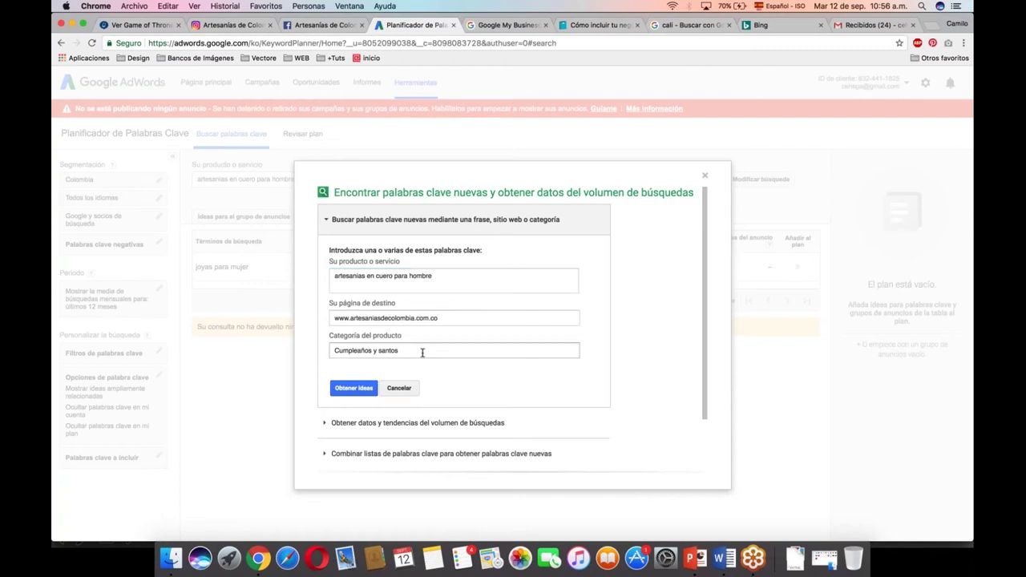
click(390, 369)
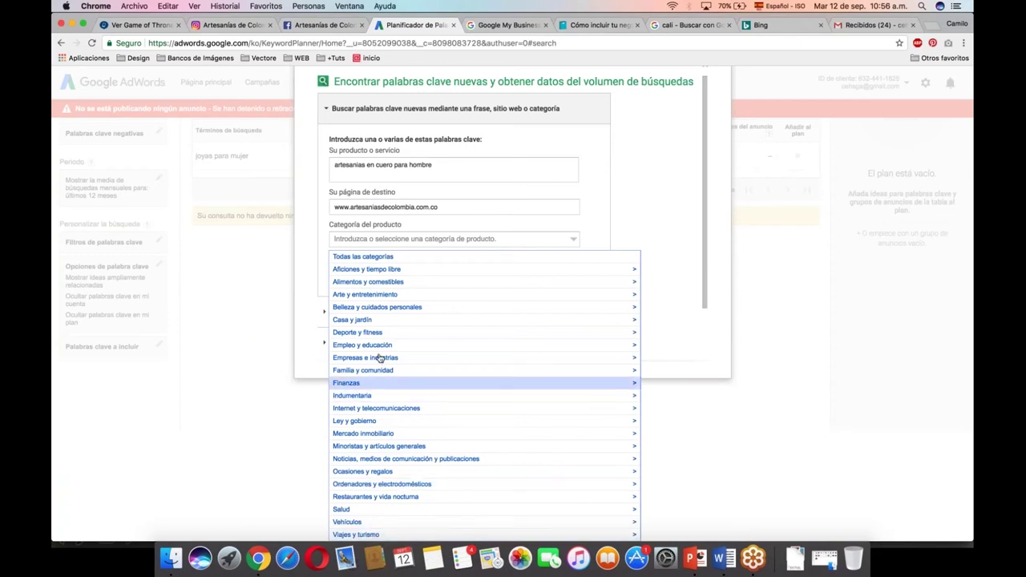
click(360, 398)
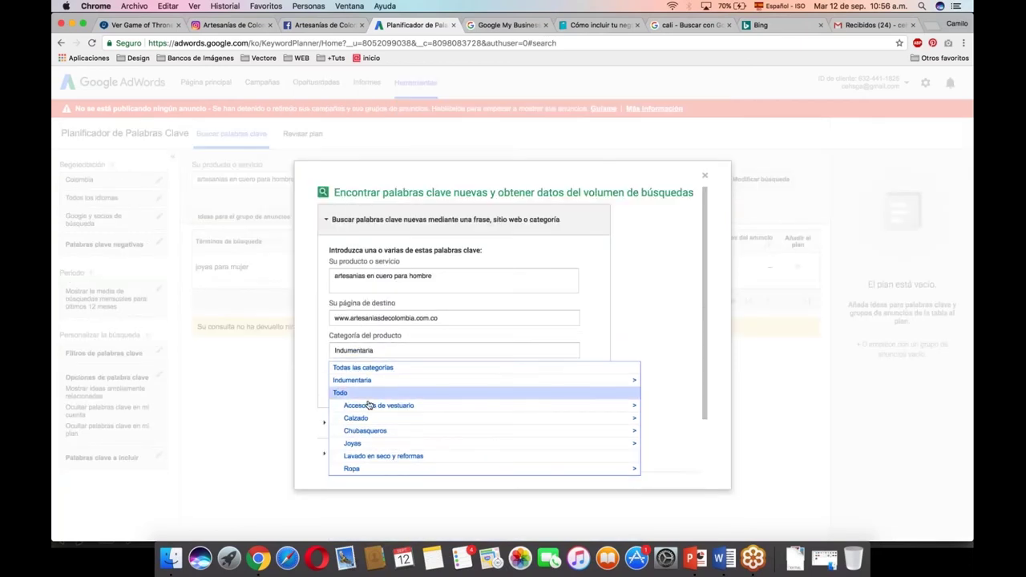
click(414, 407)
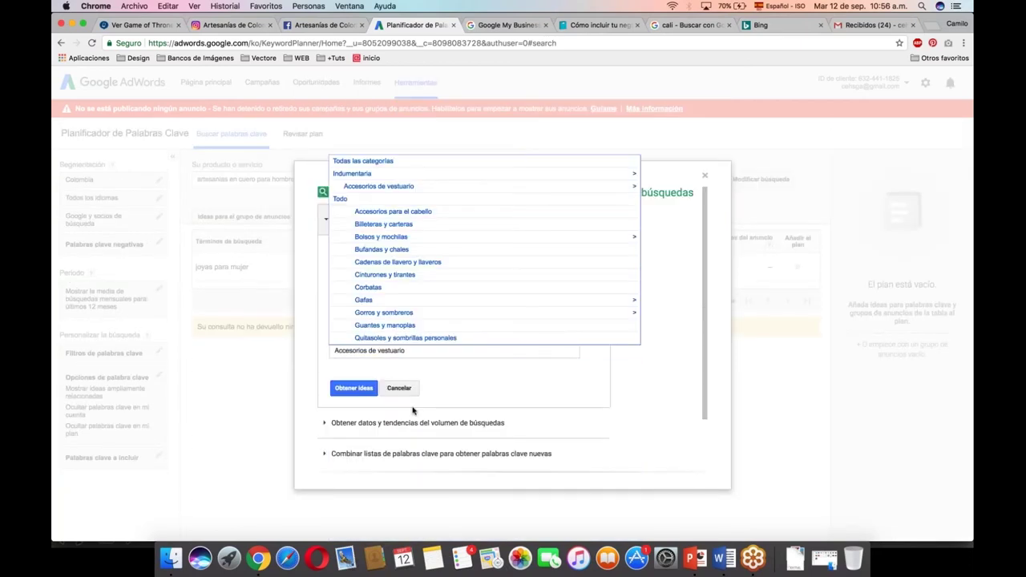
click(409, 225)
click(350, 395)
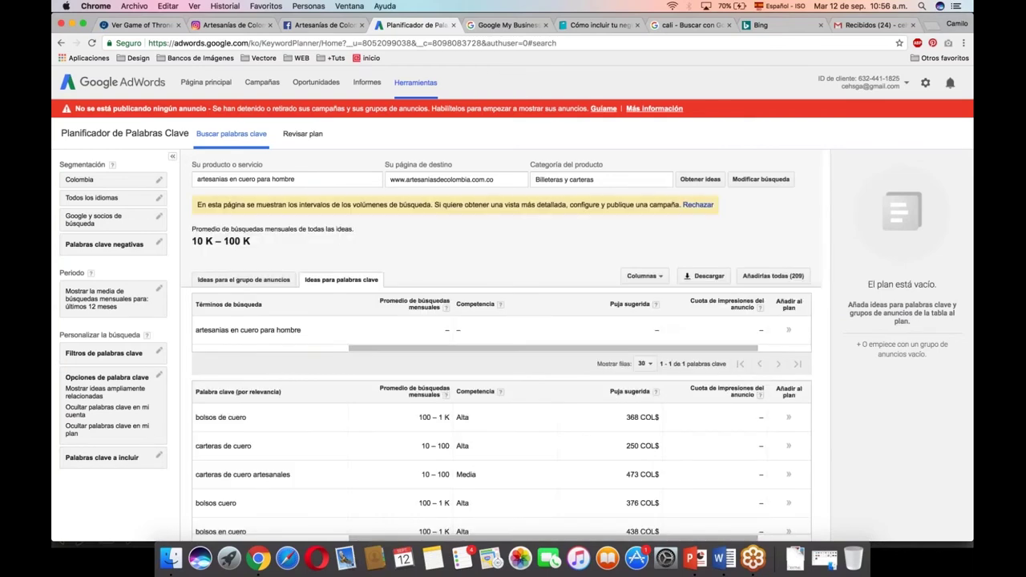
Examine the keyword ideas for leather crafts, comparing their monthly searches, competition and suggested bids
scroll(501, 345, down, 5)
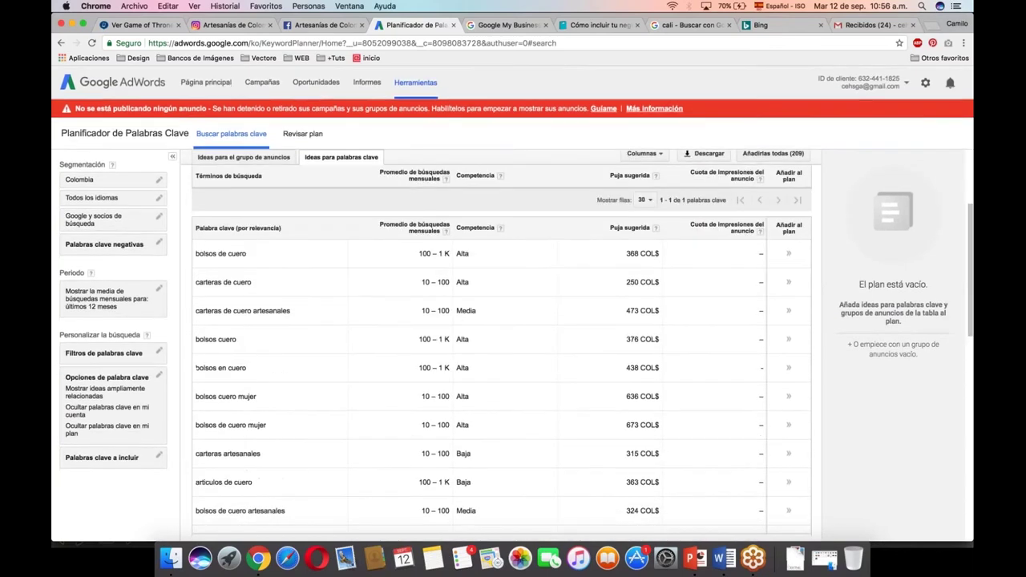
scroll(789, 382, down, 3)
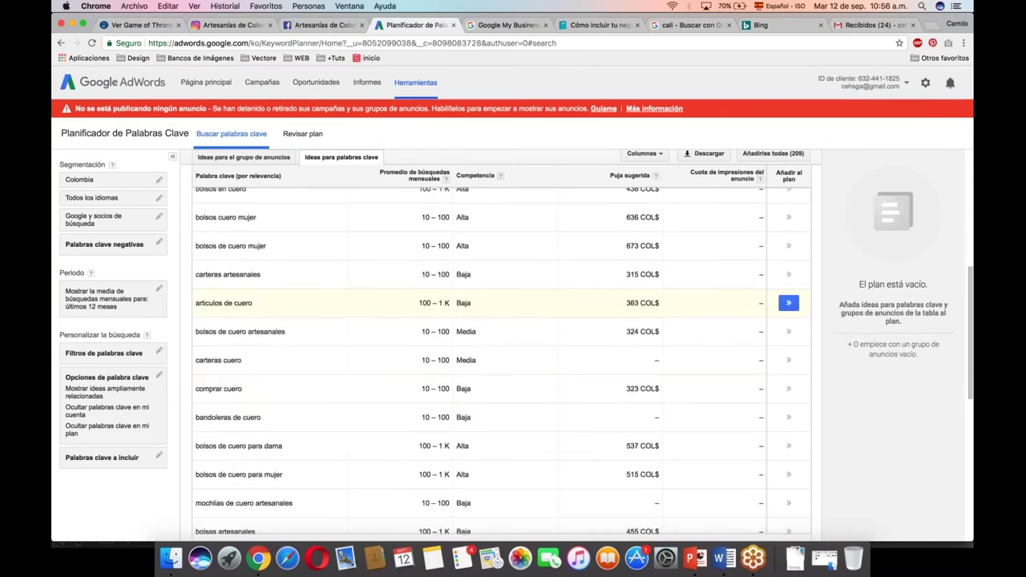
scroll(789, 273, down, 5)
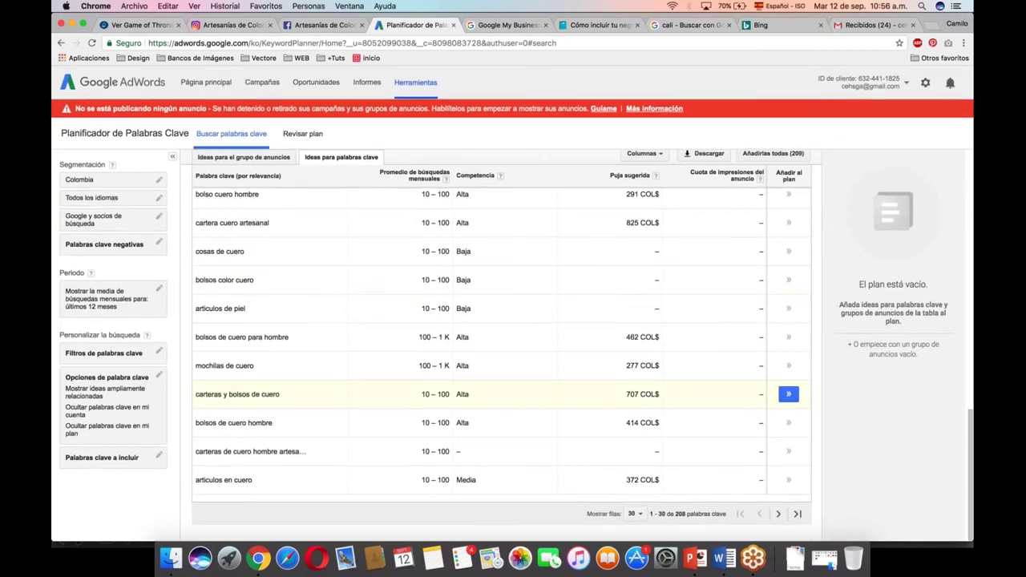
scroll(789, 393, up, 4)
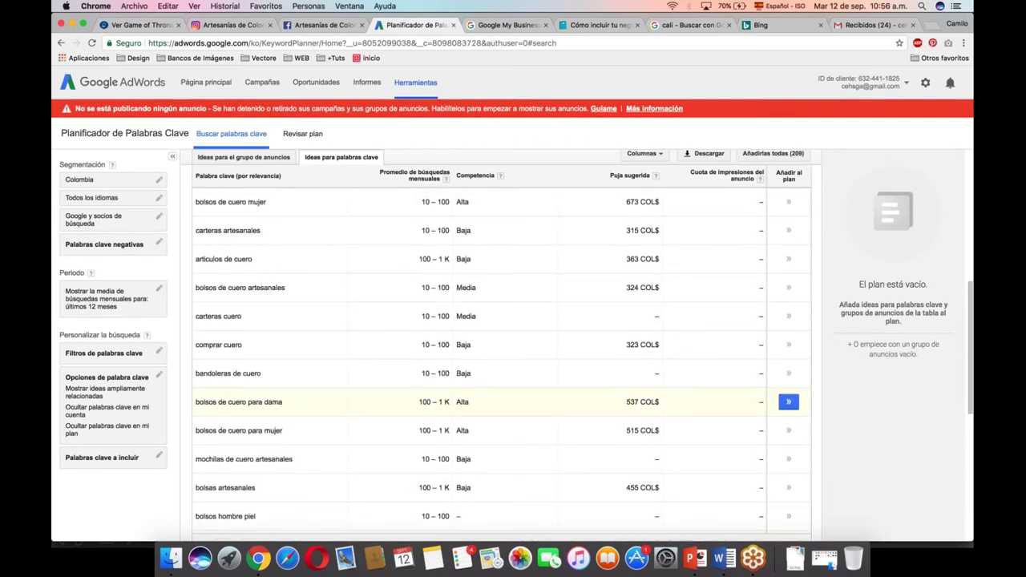
scroll(789, 397, up, 4)
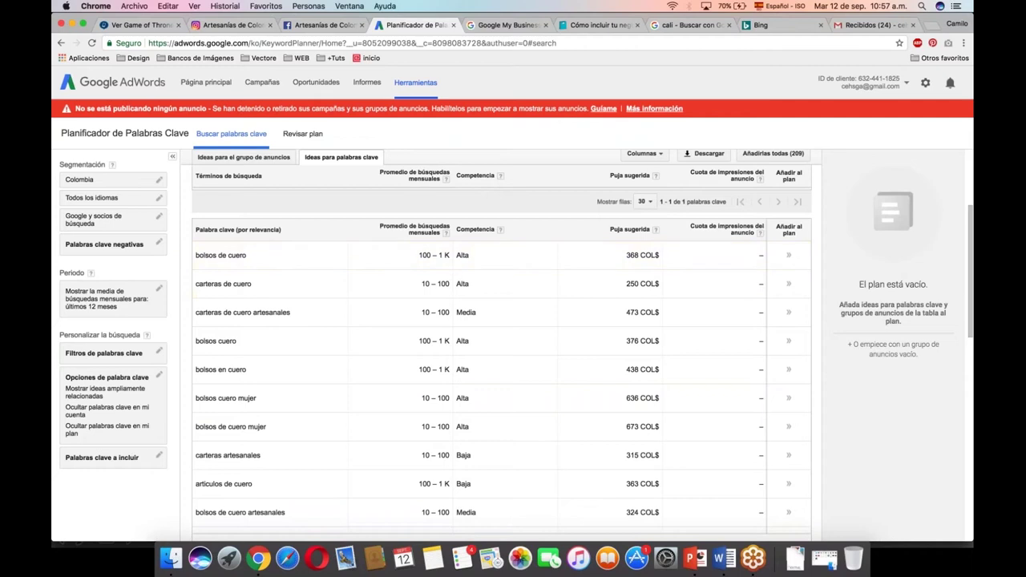
scroll(482, 246, down, 2)
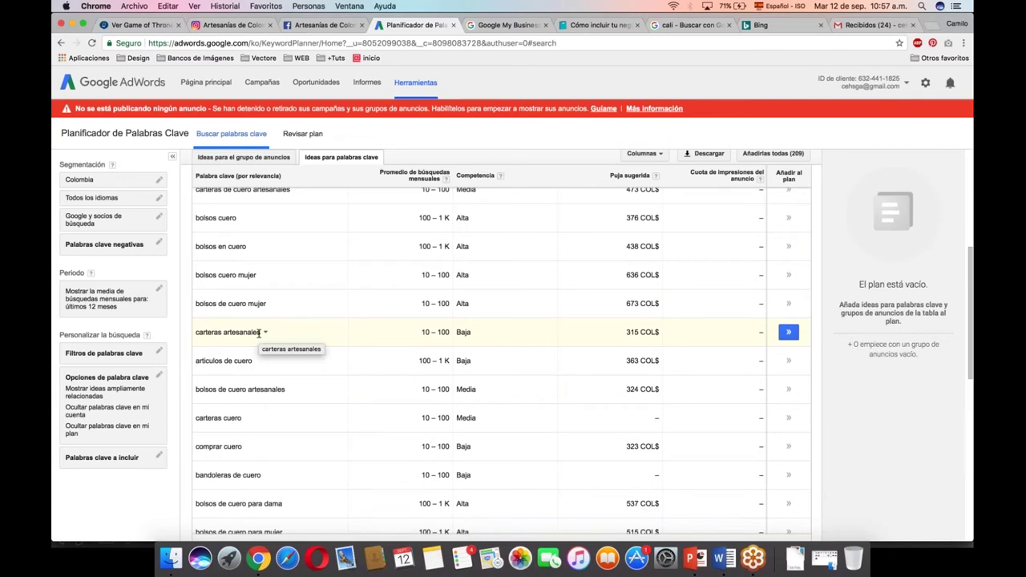
scroll(258, 335, up, 2)
scroll(258, 335, down, 2)
scroll(258, 328, up, 3)
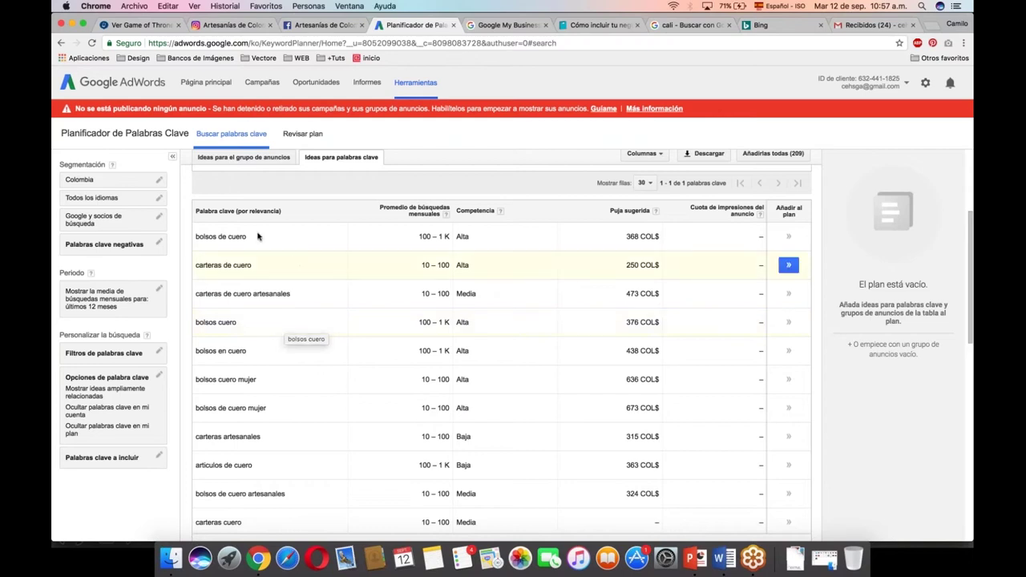
scroll(280, 339, up, 1)
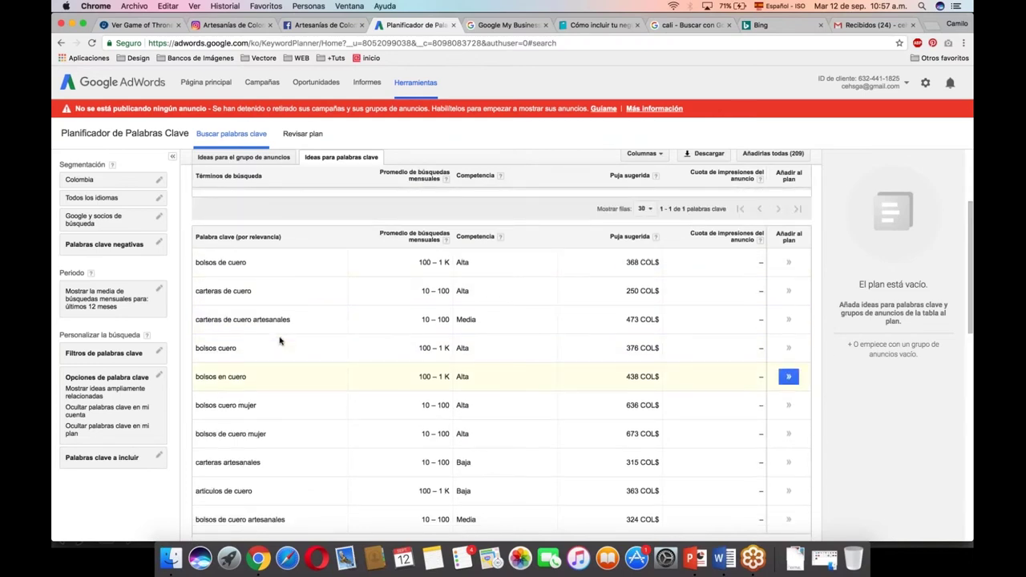
scroll(280, 341, down, 5)
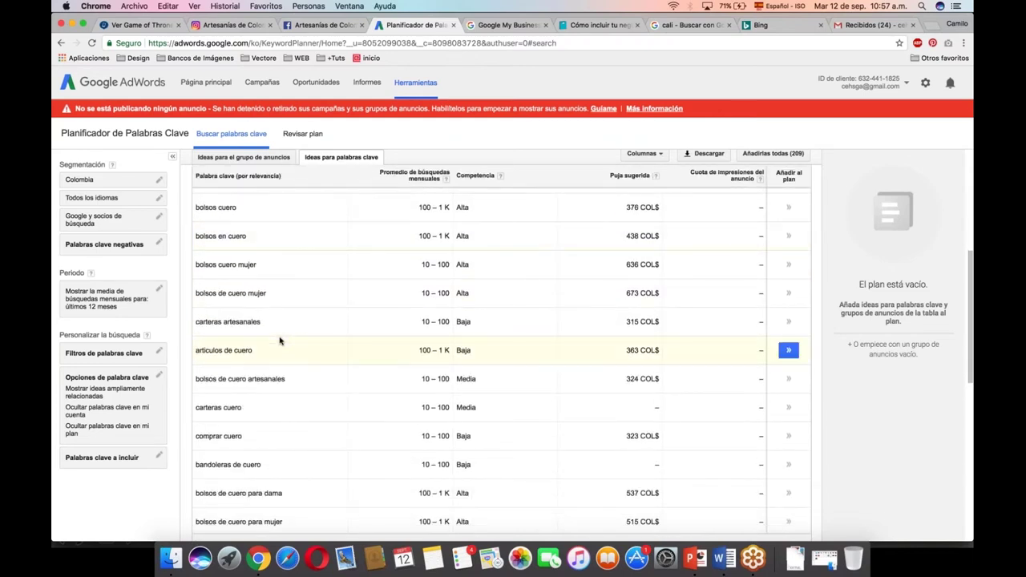
scroll(280, 341, down, 3)
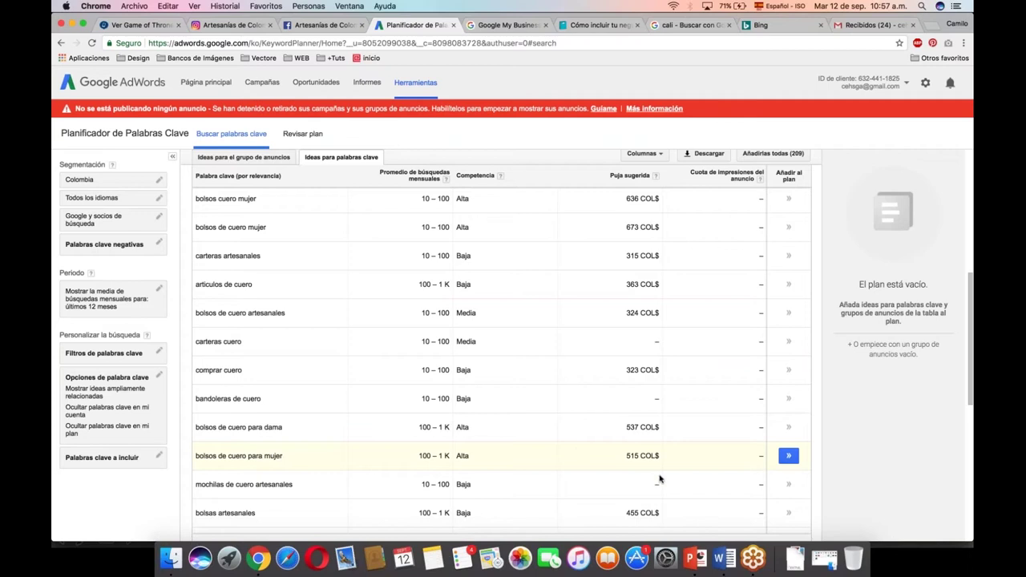
Switch to the guion document in Word and add the line "Bolsos en cuero para mujer" below the Instagram notes
click(724, 551)
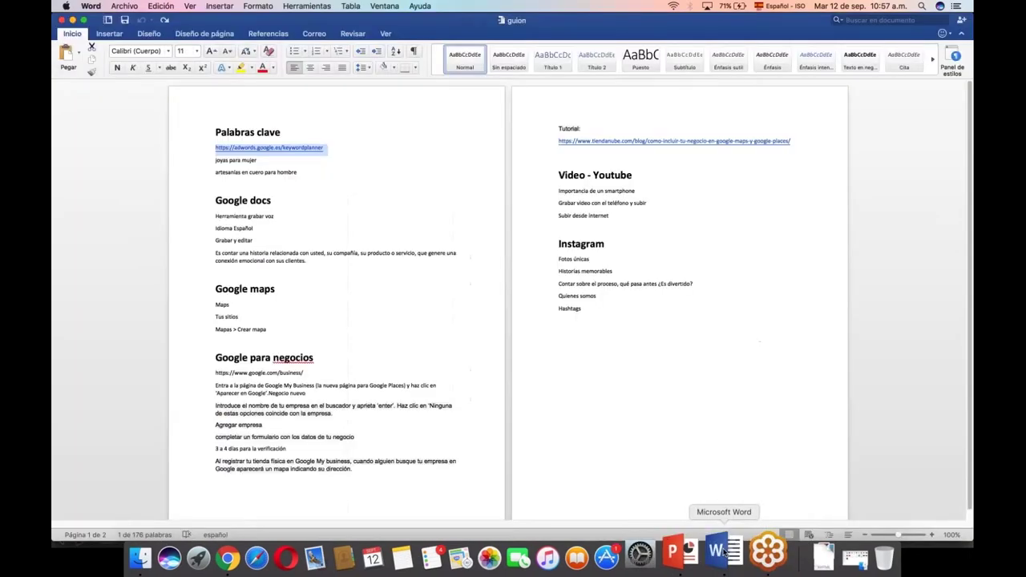
key(Return)
text(bol)
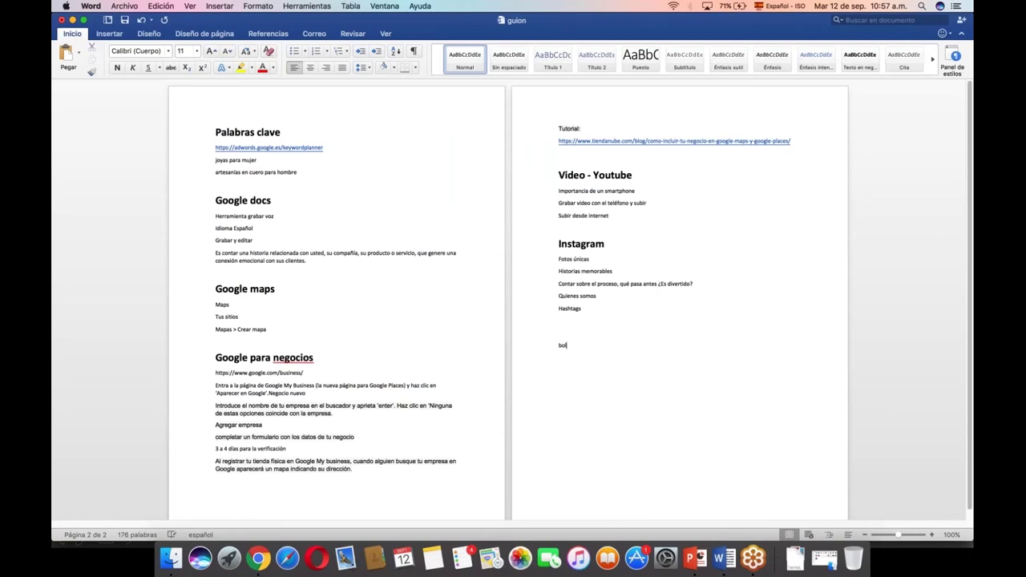
text(sos en cuero para mujer)
Return to the Keyword Planner in Chrome and modify the search by replacing the product or service with "anillos de compromiso"
click(258, 558)
scroll(579, 197, up, 10)
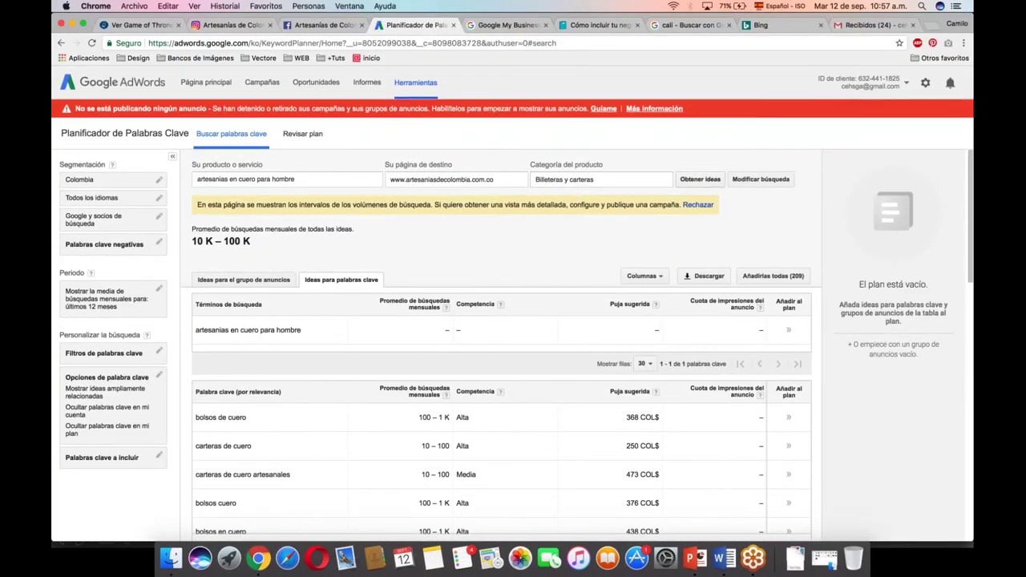
click(761, 179)
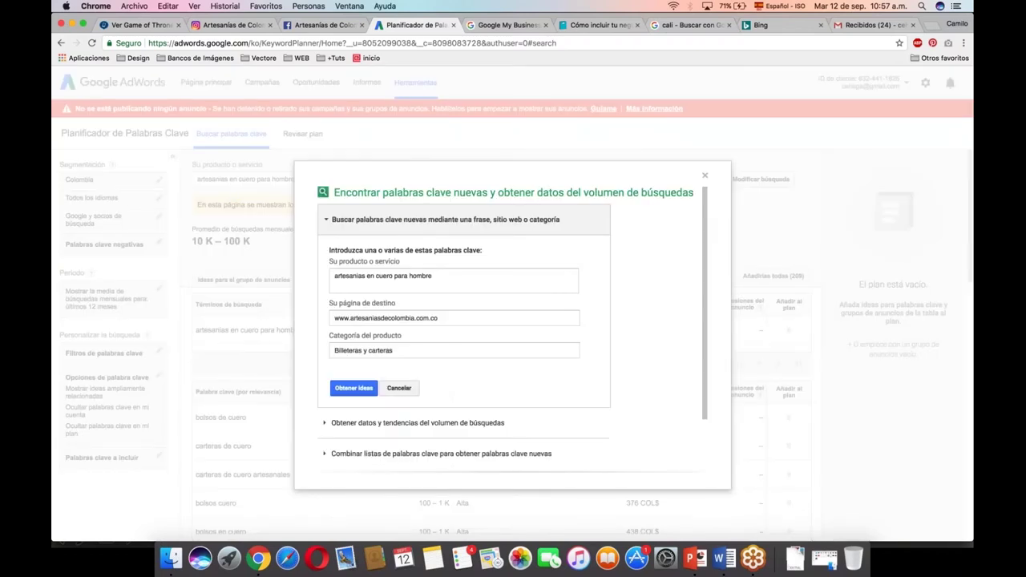
triple_click(442, 276)
text(anillos de compromiso)
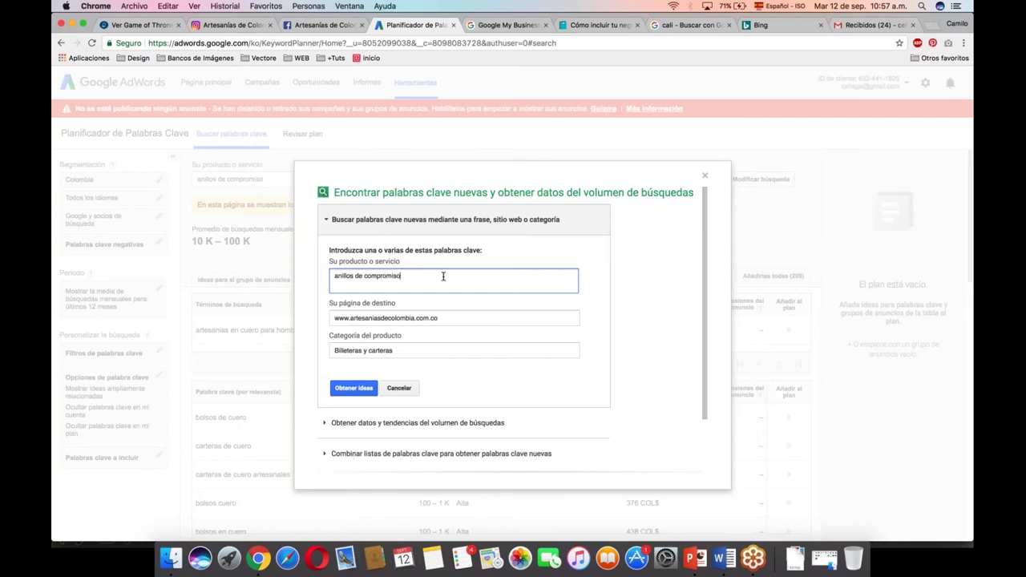
Set the product category to Bodas, under Ocasiones y regalos and Ocasiones especiales, and get keyword ideas
click(393, 350)
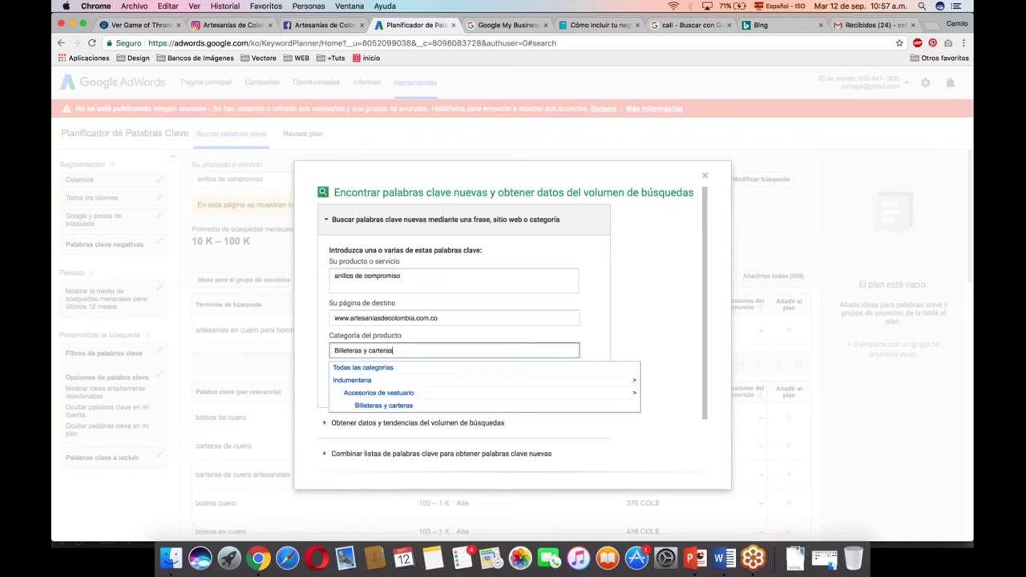
click(363, 367)
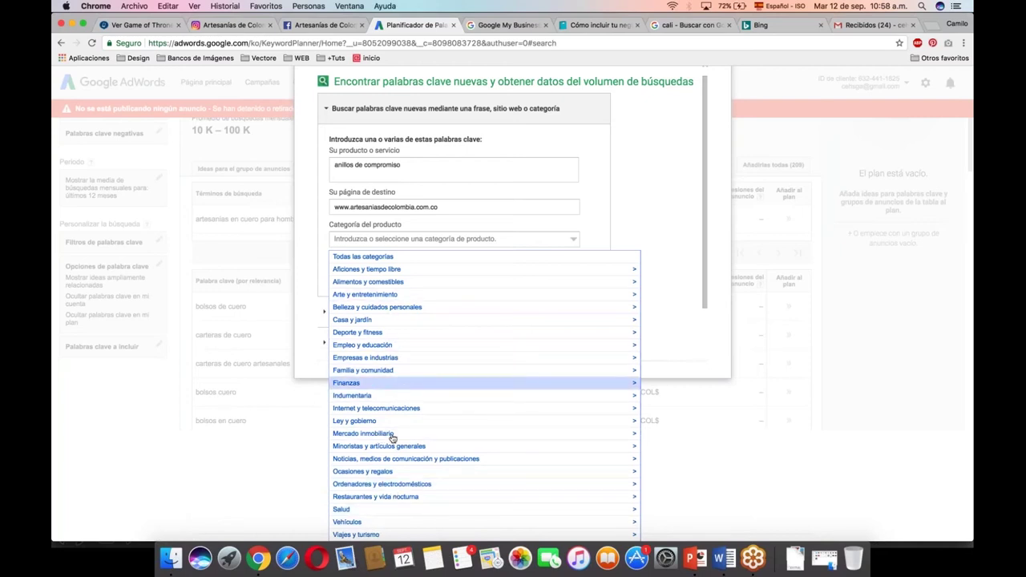
click(373, 473)
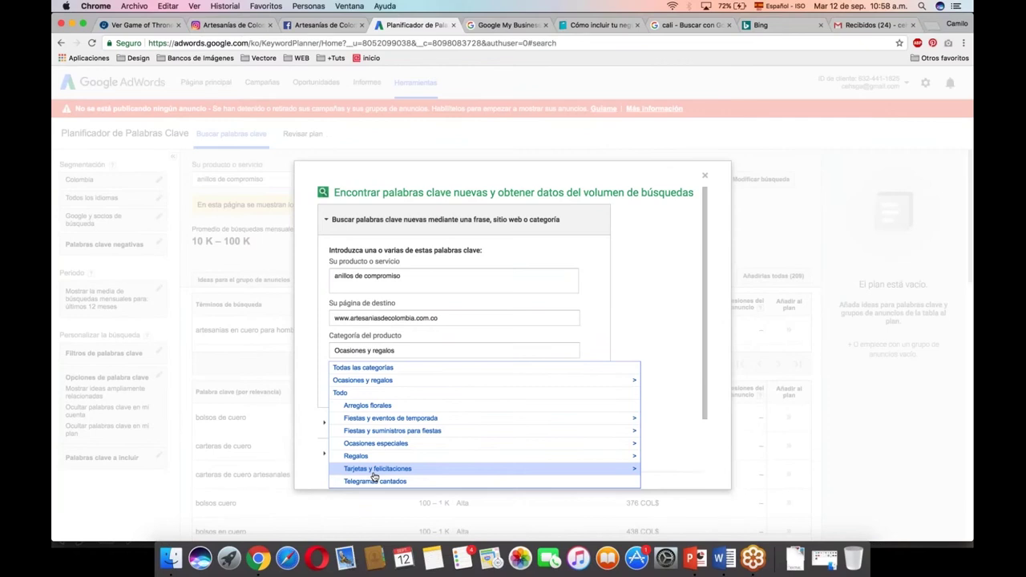
click(374, 472)
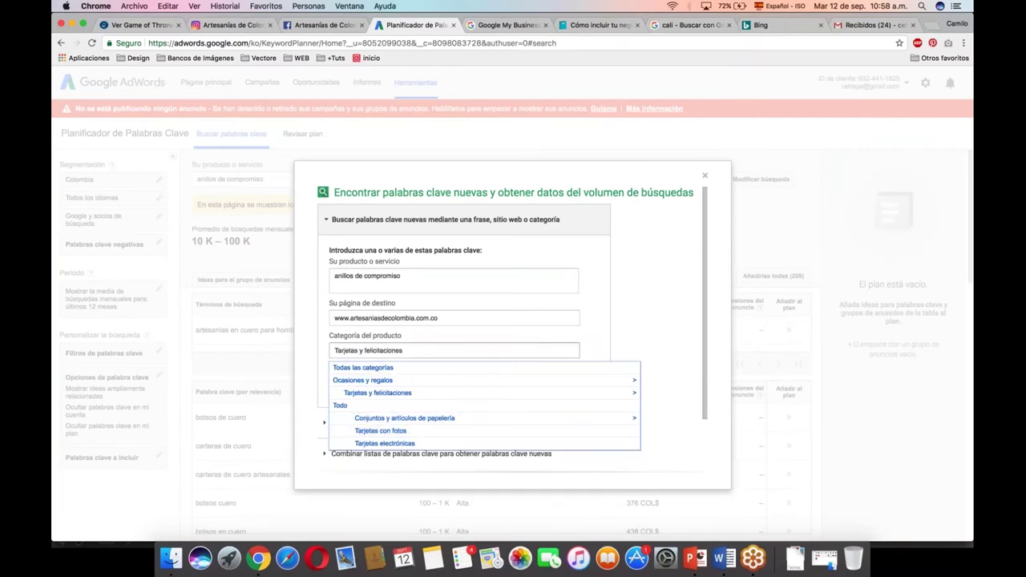
click(401, 381)
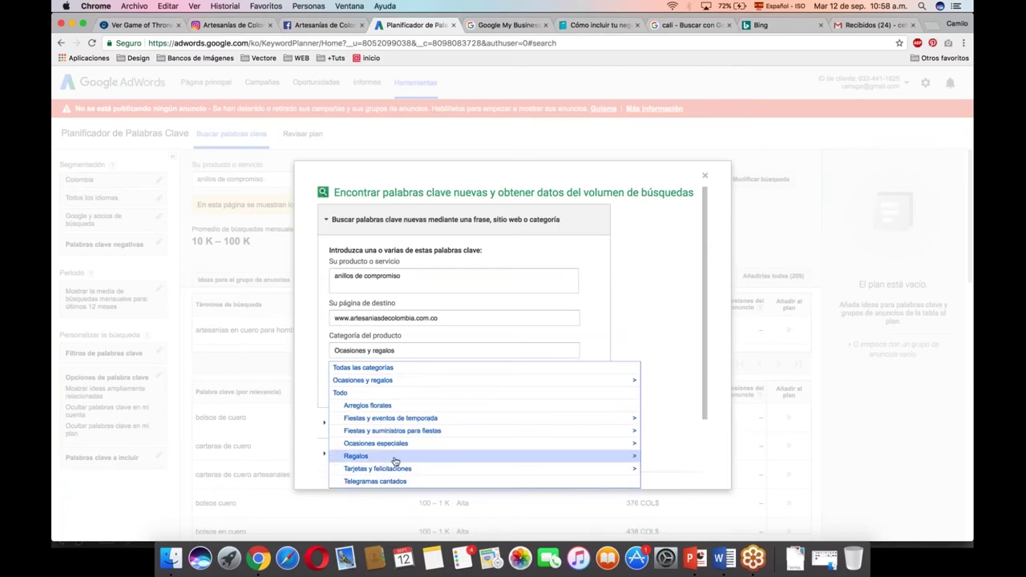
click(395, 444)
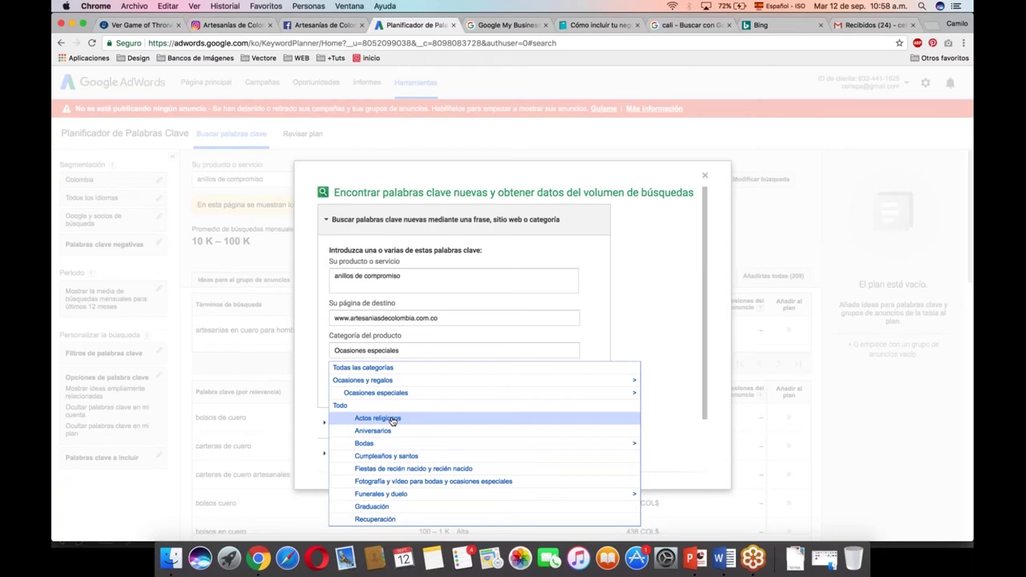
click(365, 444)
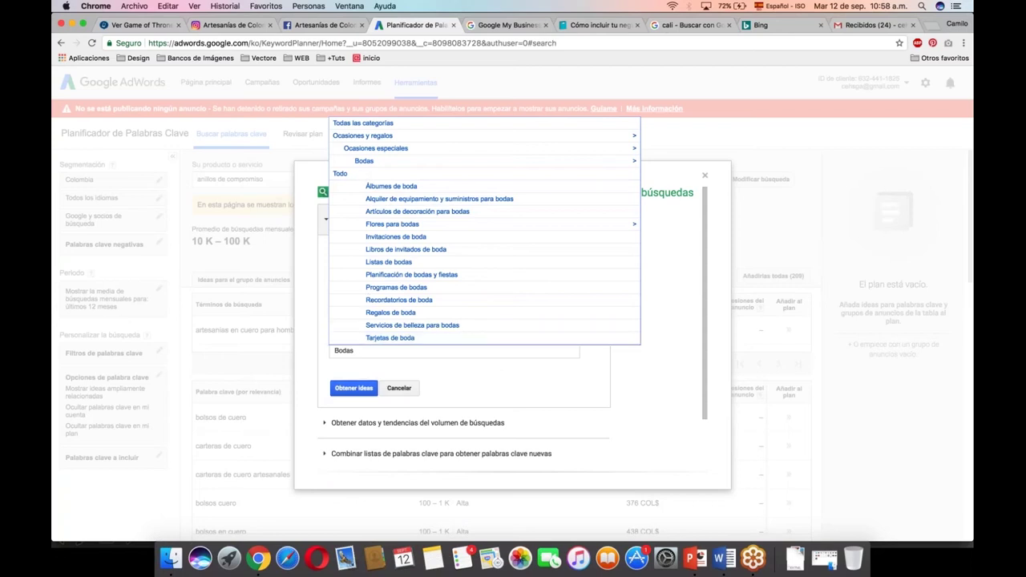
click(353, 388)
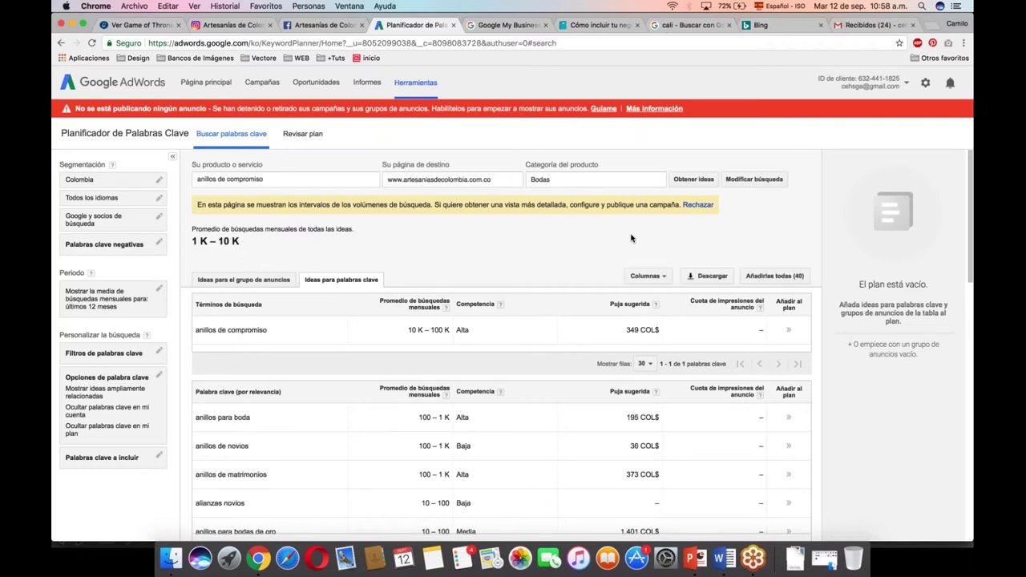
Review the ring keyword ideas, then in Word add "Anillos de aniverrio" below "Bolsos en cuero para mujer", separated by an empty line
scroll(631, 238, down, 5)
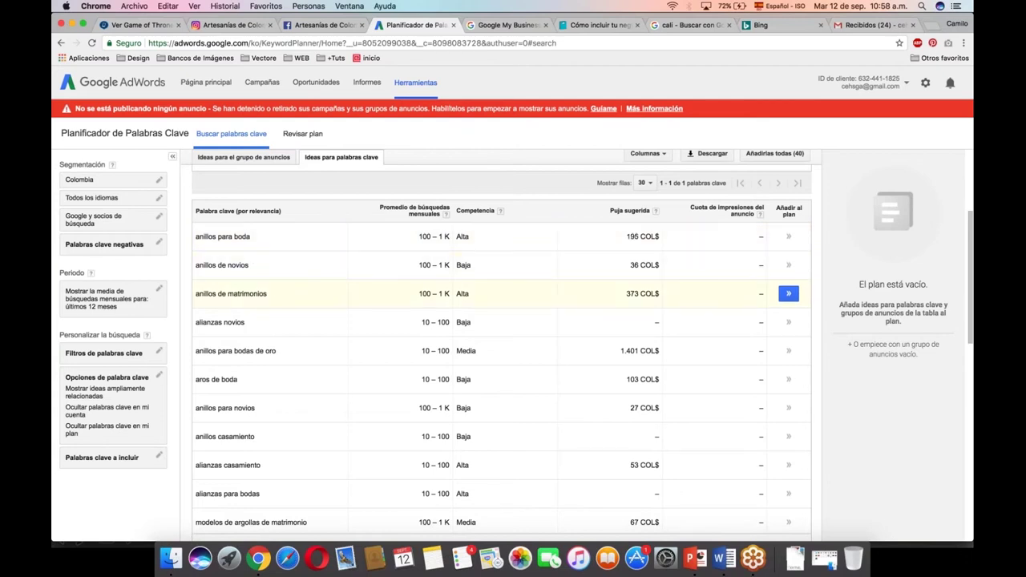
scroll(481, 321, up, 1)
scroll(449, 309, down, 1)
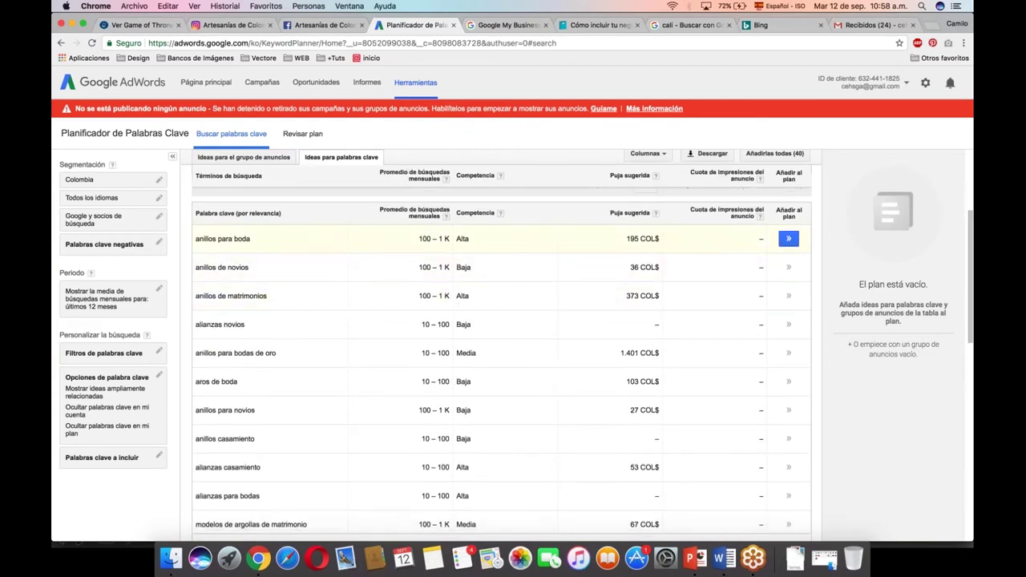
scroll(298, 401, down, 2)
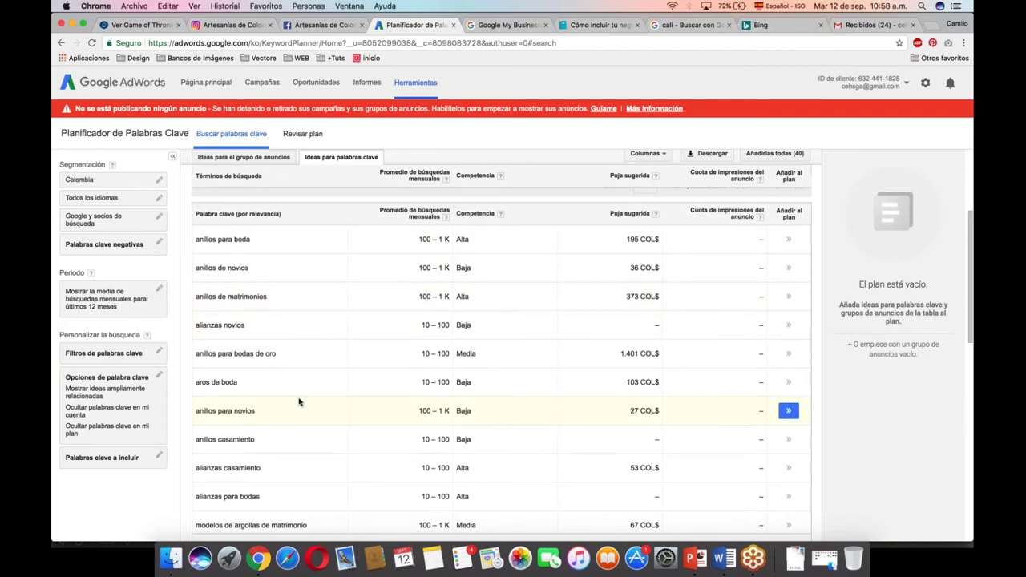
scroll(298, 401, down, 5)
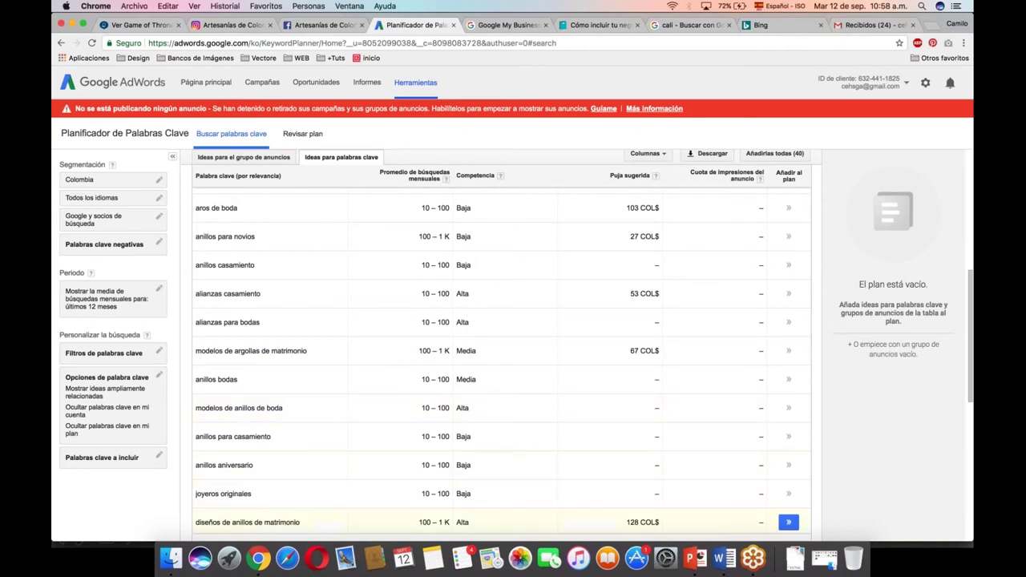
click(734, 559)
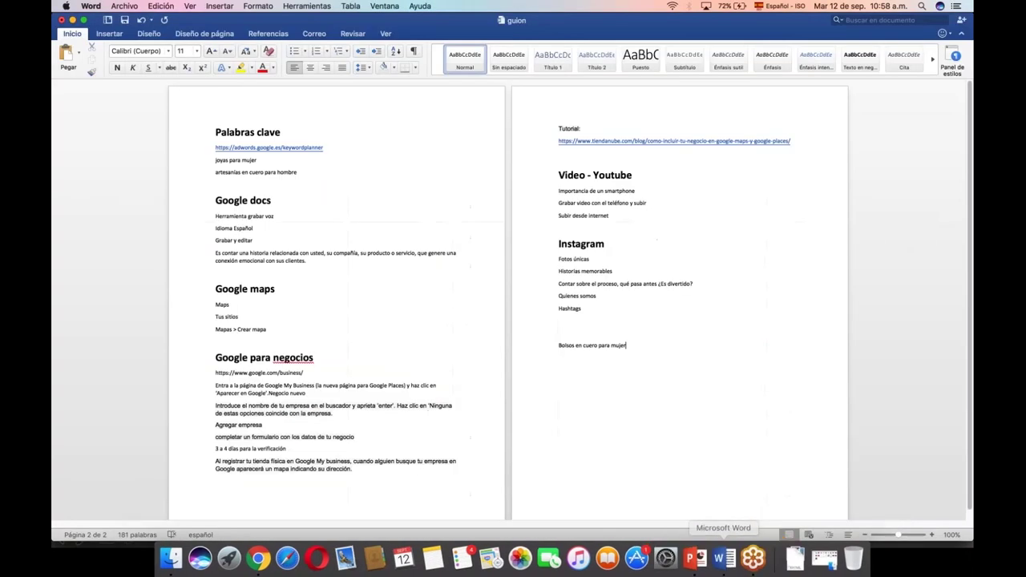
key(Return)
text(anillos de aniver)
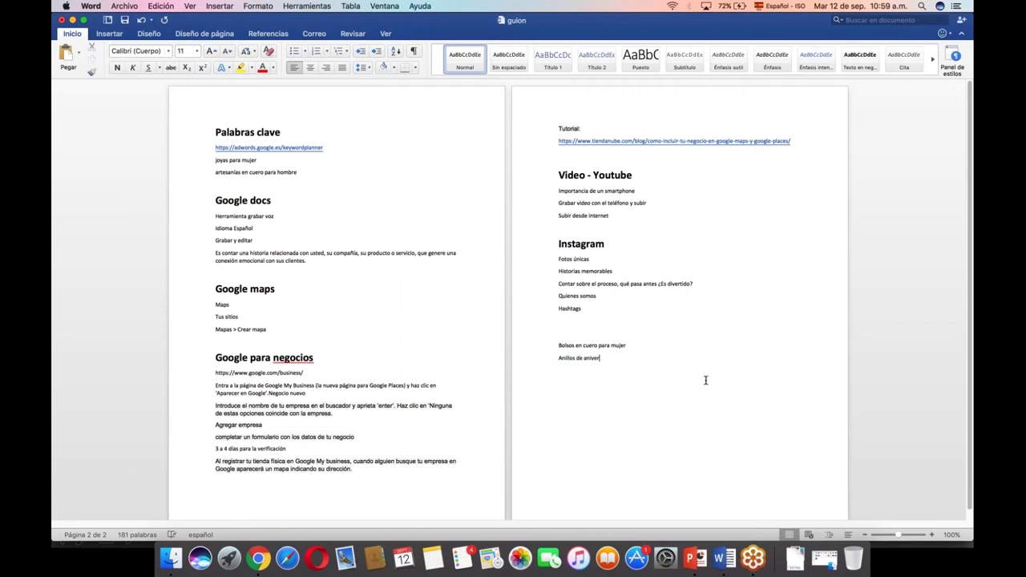
text(rio)
click(650, 345)
key(Return)
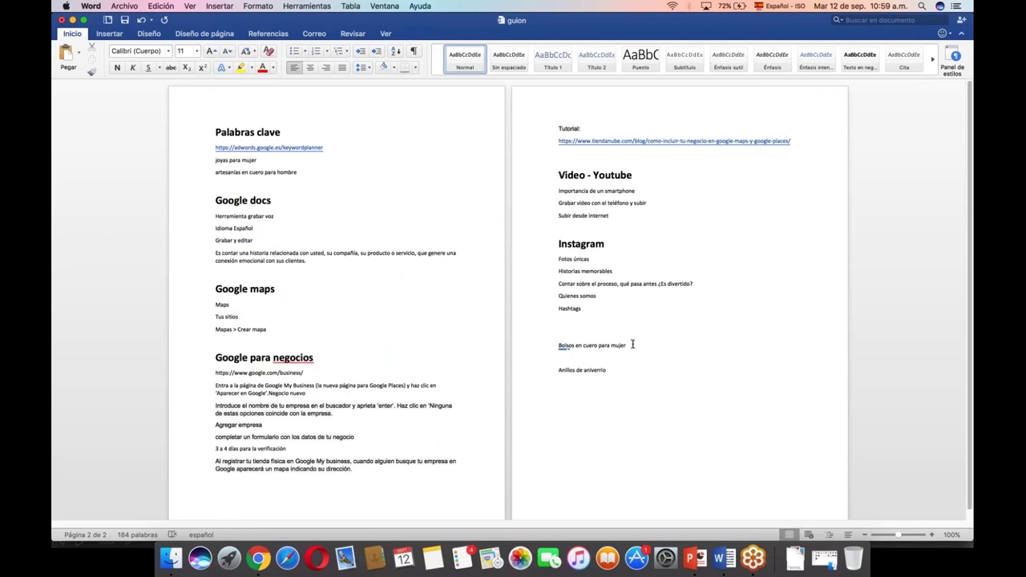
Add an empty line below "Bolsos en cuero para mujer" and two new lines below "Anillos de aniverrio" in the guion document
drag(632, 344, 559, 344)
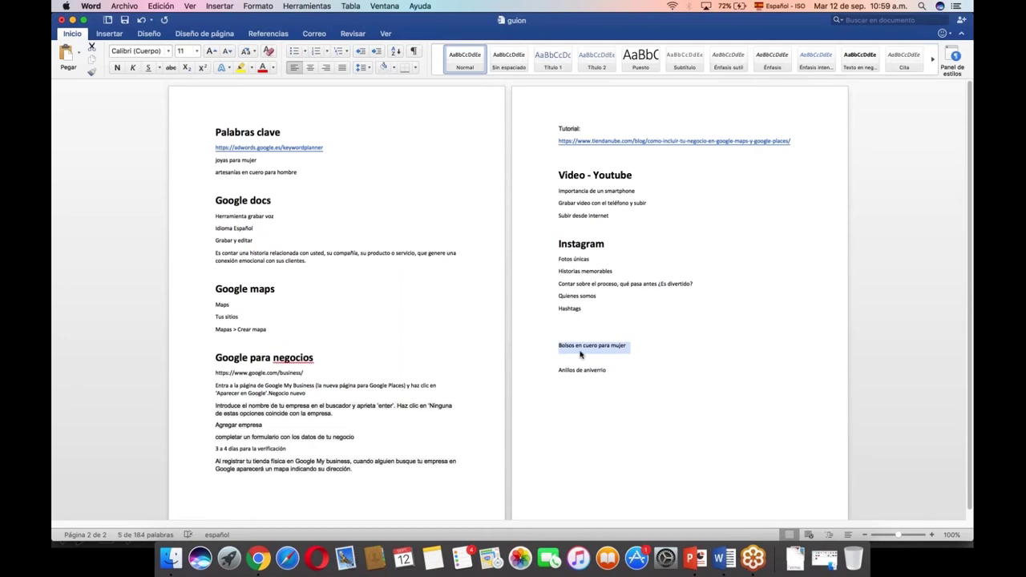
click(634, 346)
key(Return)
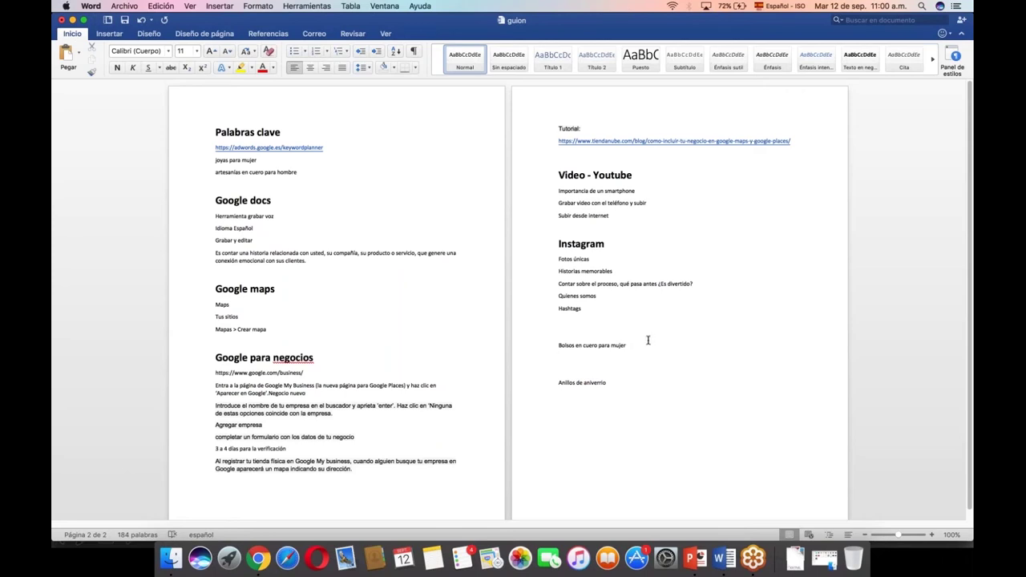
drag(627, 346, 567, 346)
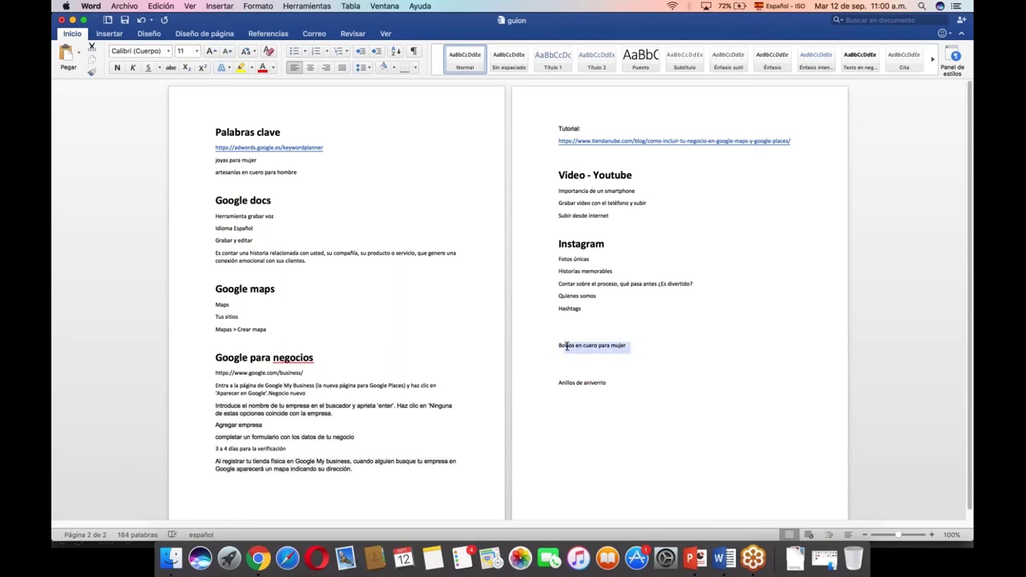
click(577, 401)
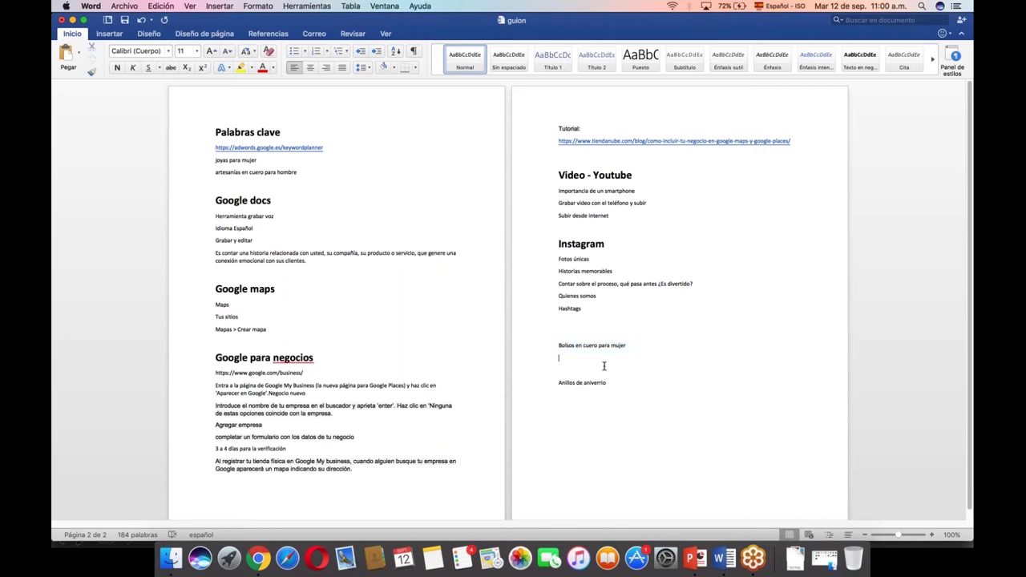
click(628, 385)
key(Return)
key(Return)
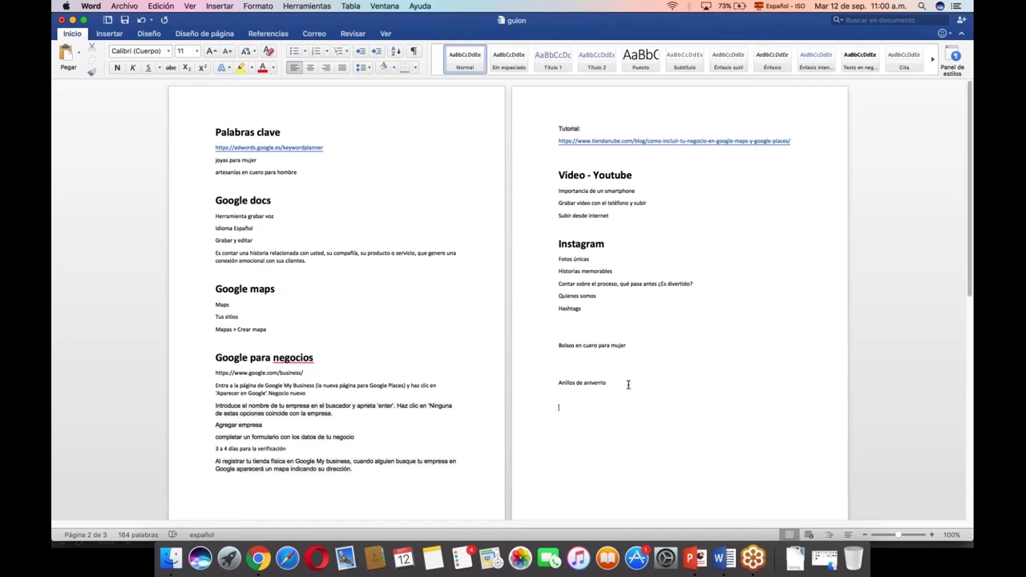
Switch to the Keyword Planner in Chrome and review the ring keyword ideas with their monthly searches, competition and suggested bids
click(259, 557)
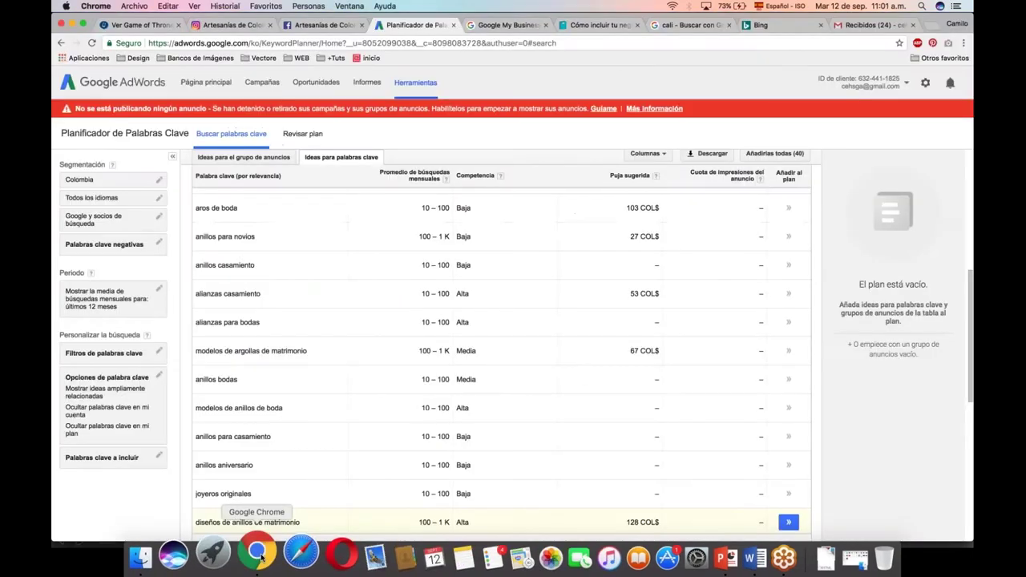
scroll(339, 415, up, 5)
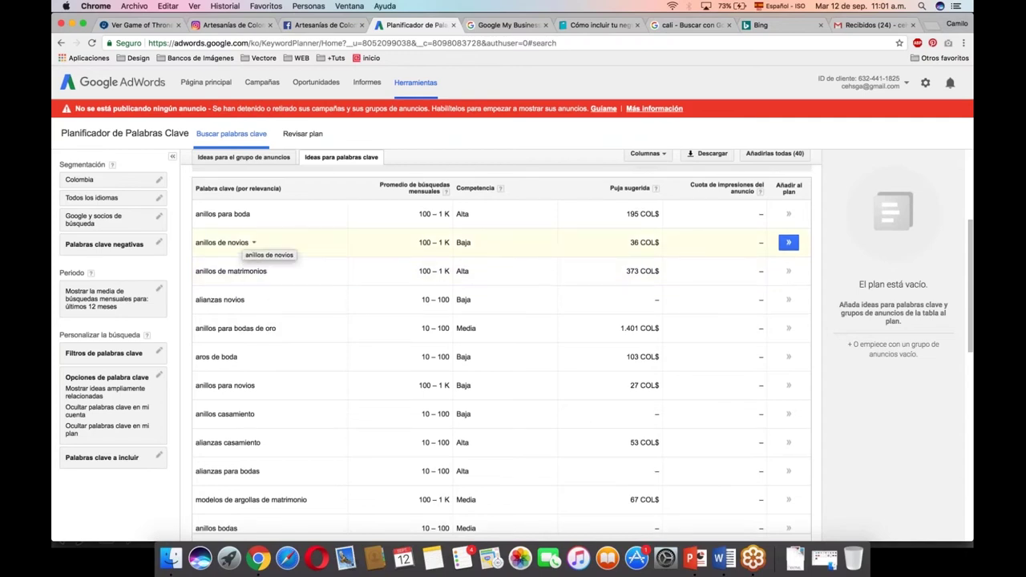
scroll(240, 238, up, 1)
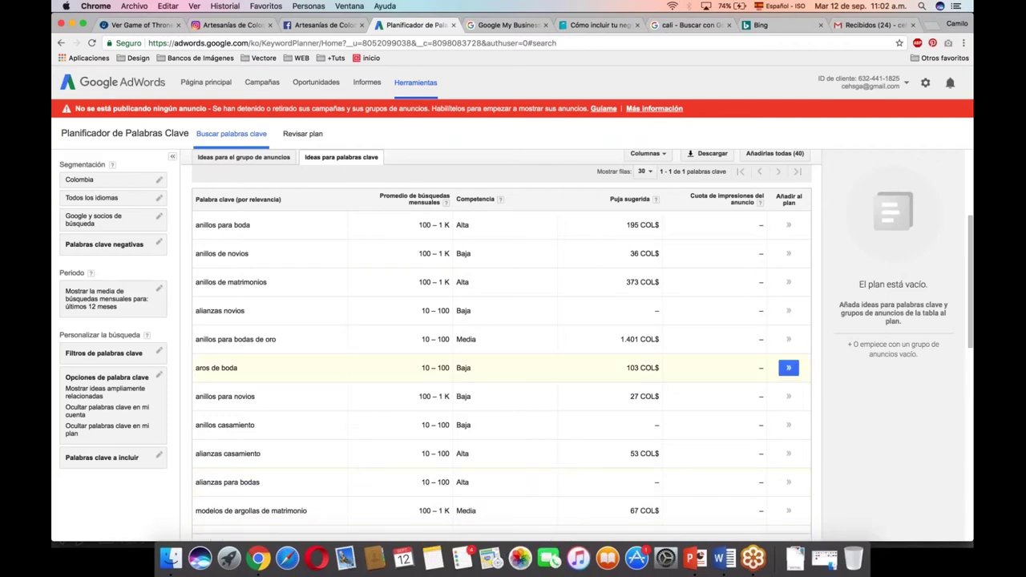
Switch to the PowerPoint slideshow and show the slide "Herramienta para grabar voz de Google"
click(720, 556)
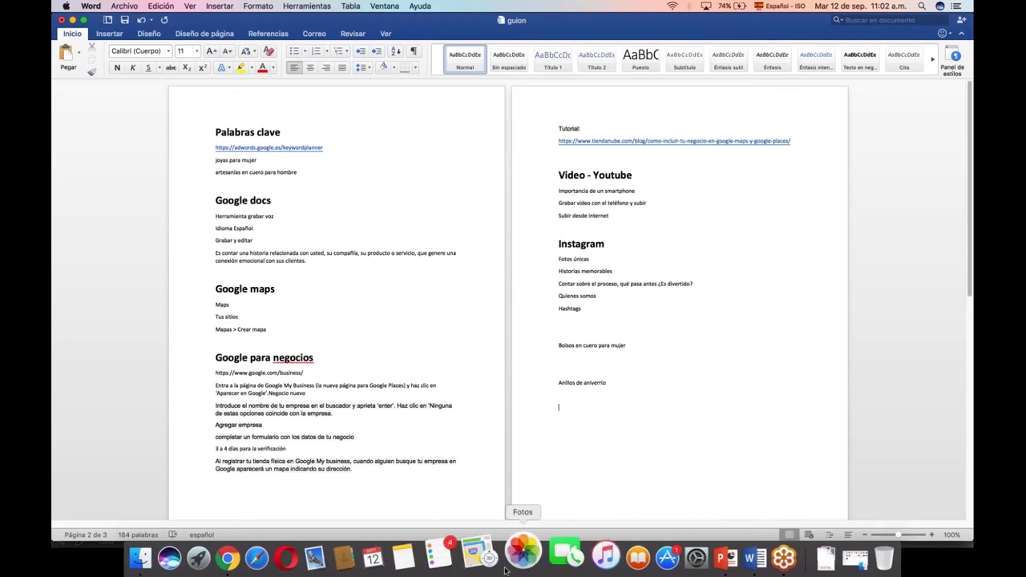
click(690, 560)
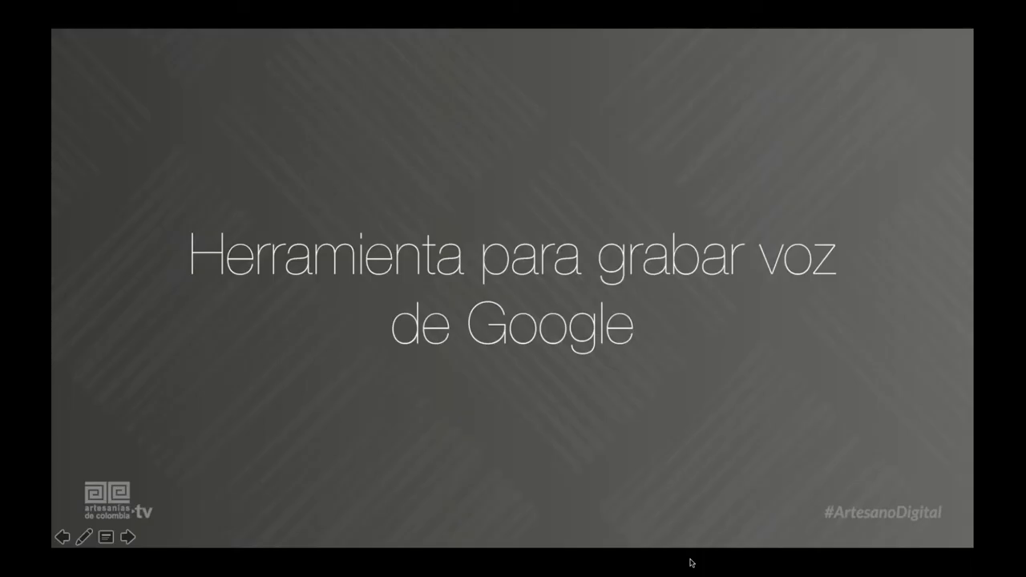
key(Right)
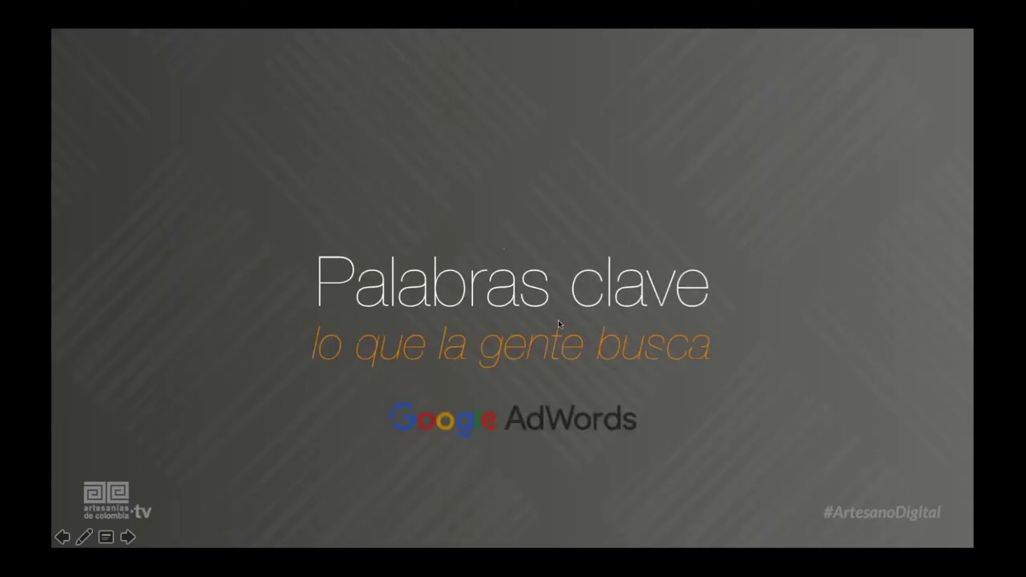
key(Left)
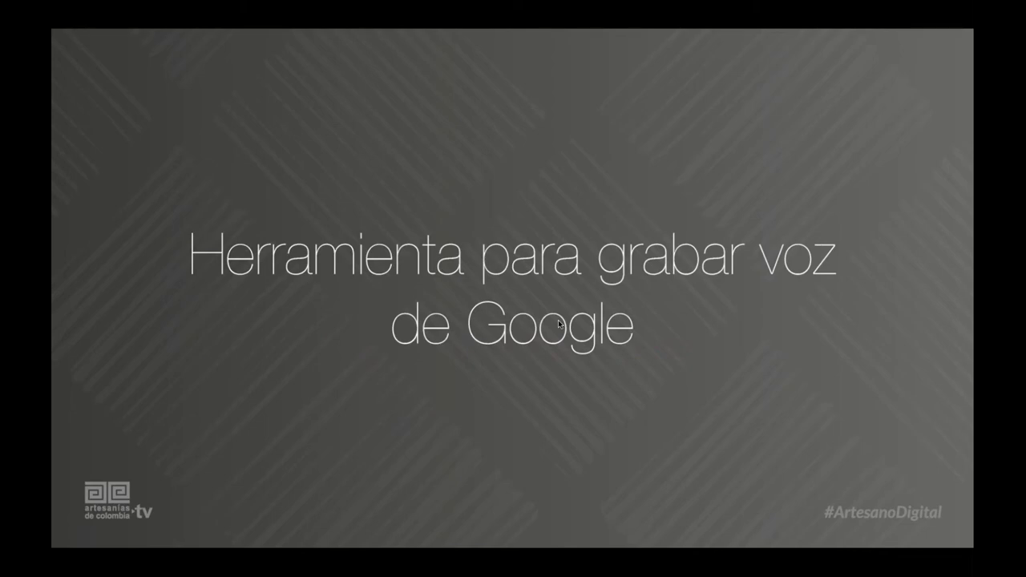
Return to Chrome, open Google Docs from the Gmail inbox's list of Google apps, and create a blank document
key(ctrl+Up)
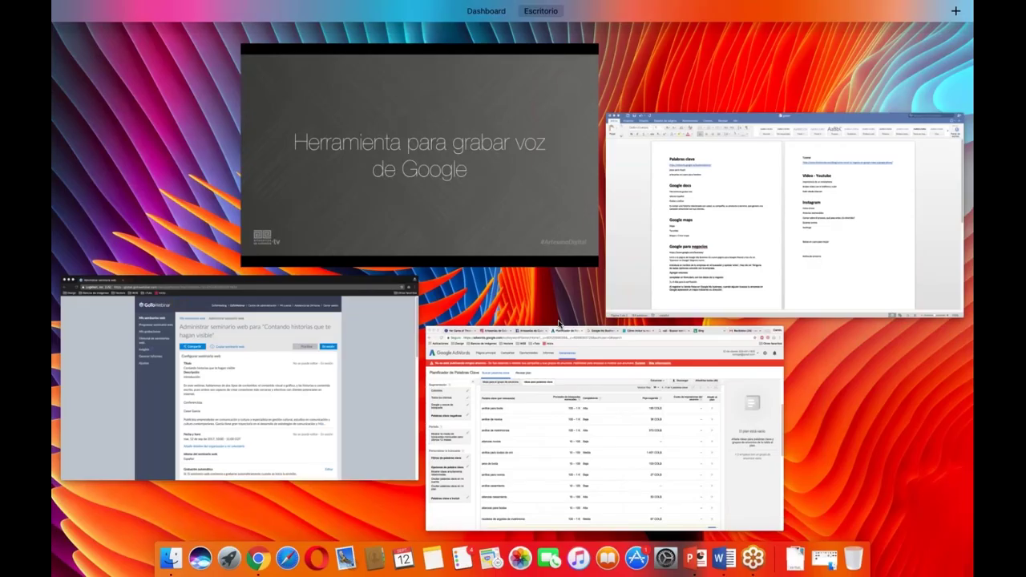
click(650, 455)
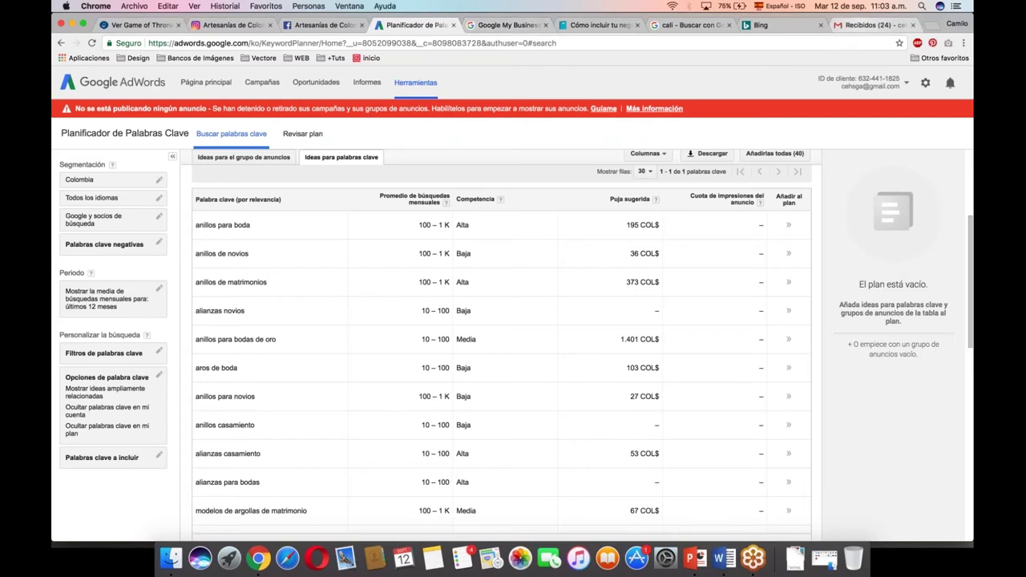
click(870, 25)
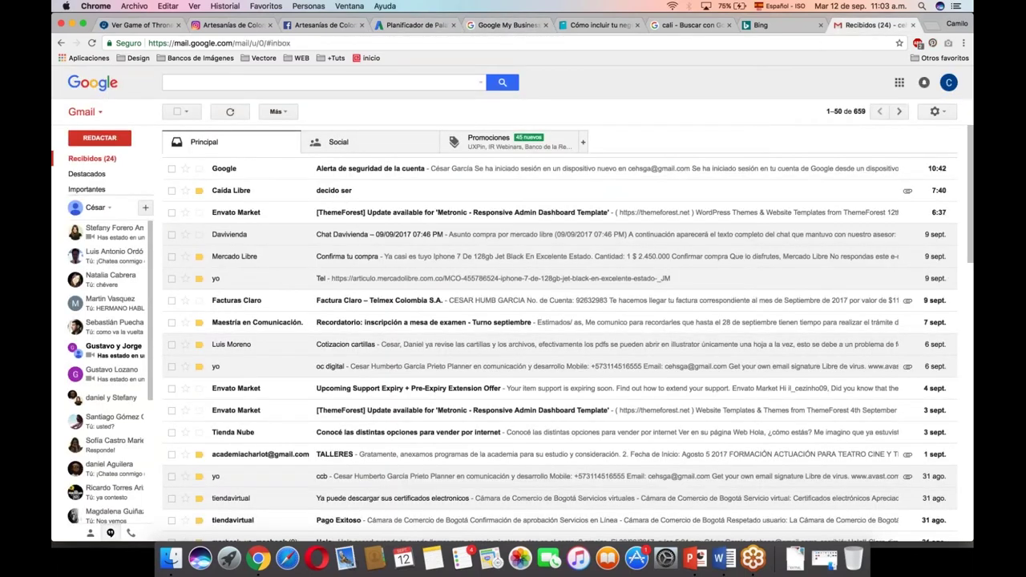
click(900, 81)
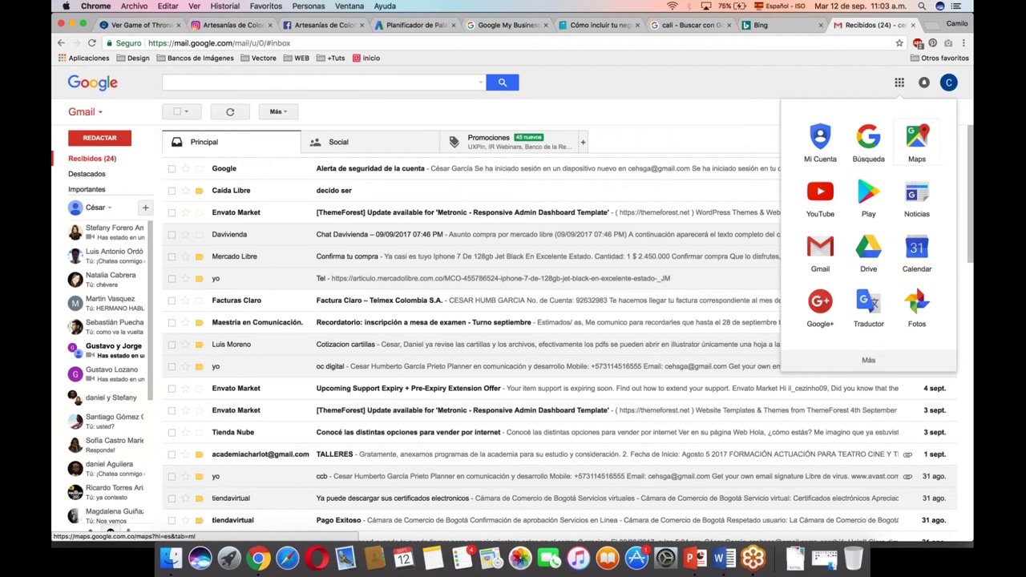
click(873, 362)
scroll(870, 353, down, 3)
click(818, 235)
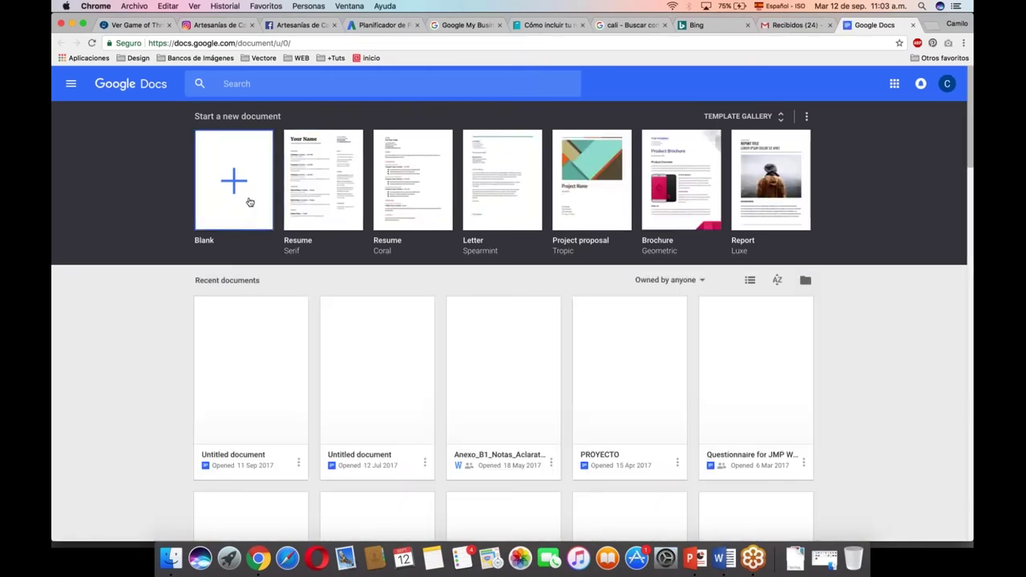
click(249, 202)
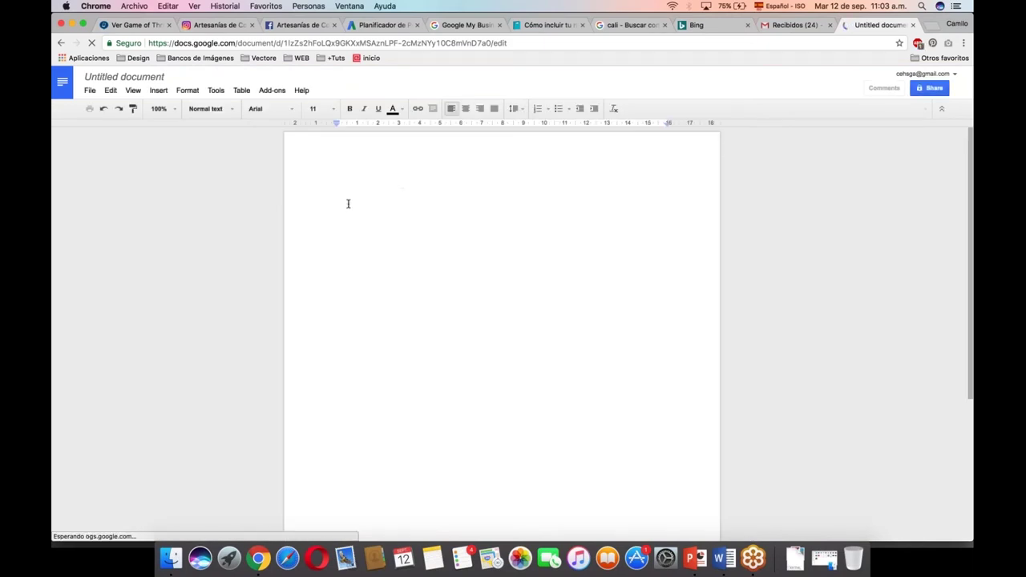
text(hfhljfhlgh)
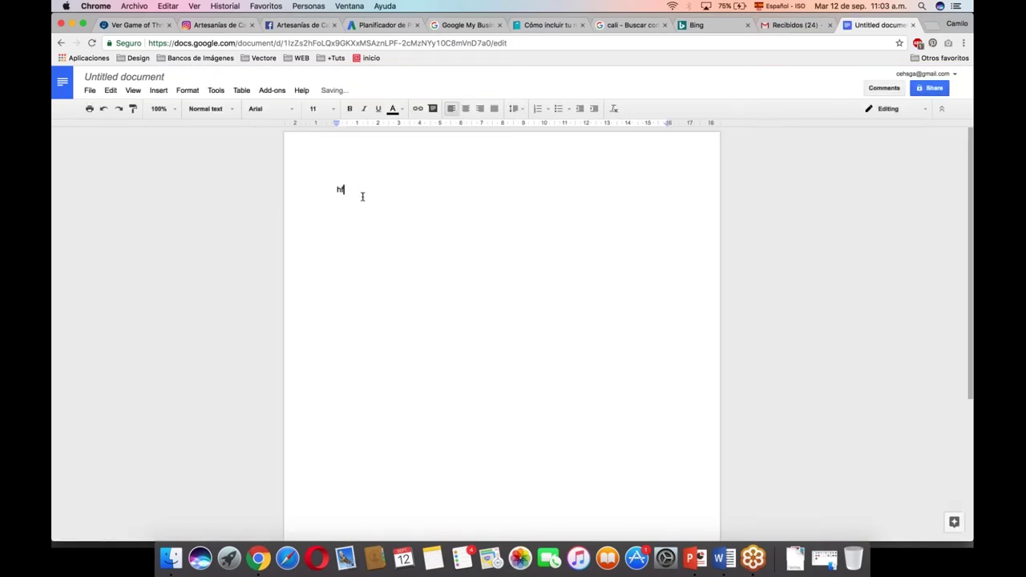
key(BackSpace)
key(BackSpace)
key(BackSpace)
key(BackSpace)
key(BackSpace)
key(BackSpace)
key(BackSpace)
key(BackSpace)
key(BackSpace)
key(BackSpace)
Start voice typing in the blank document and set its language to Español (Colombia)
click(217, 92)
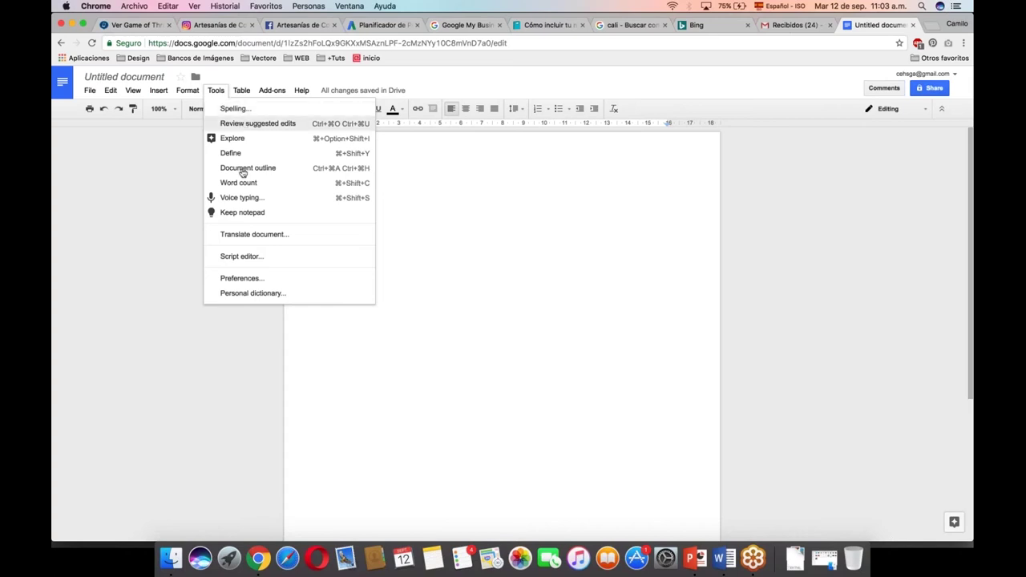
click(238, 198)
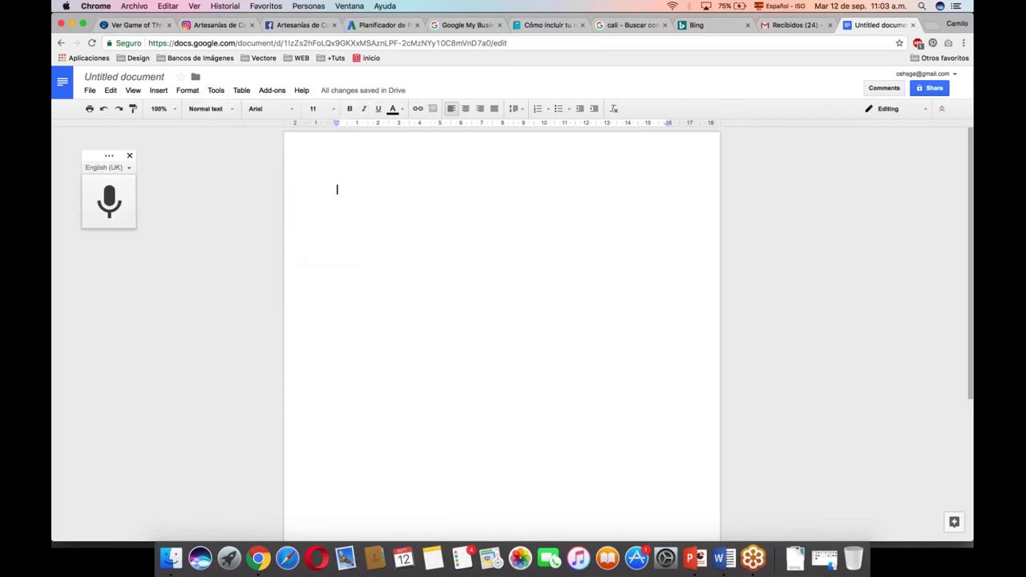
click(129, 169)
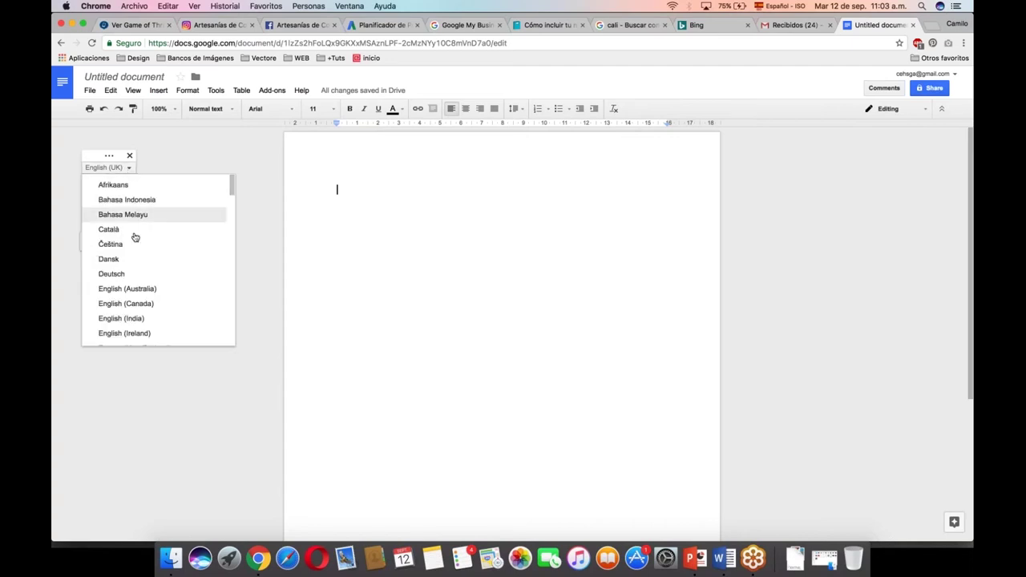
scroll(135, 237, down, 3)
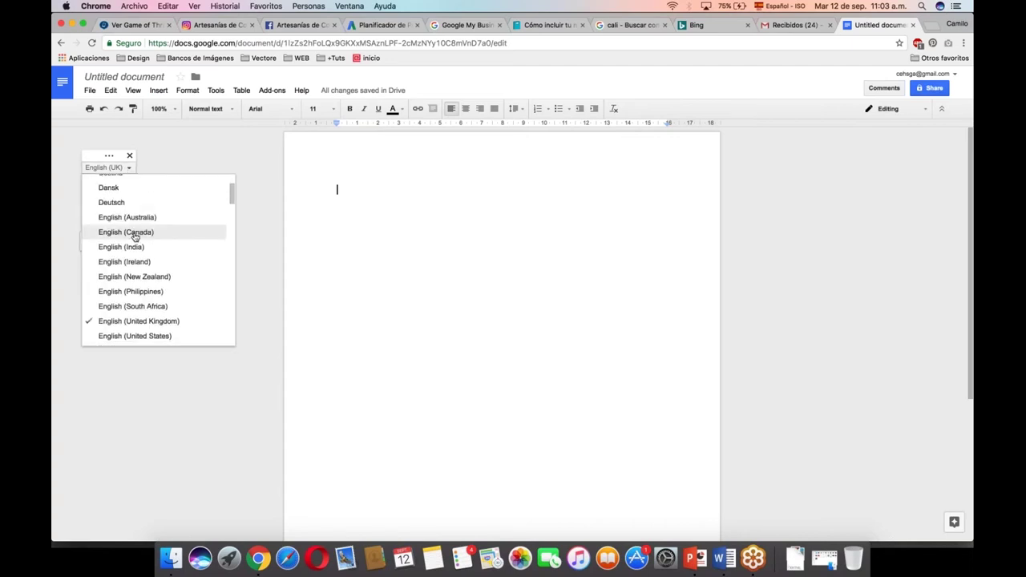
scroll(135, 237, down, 5)
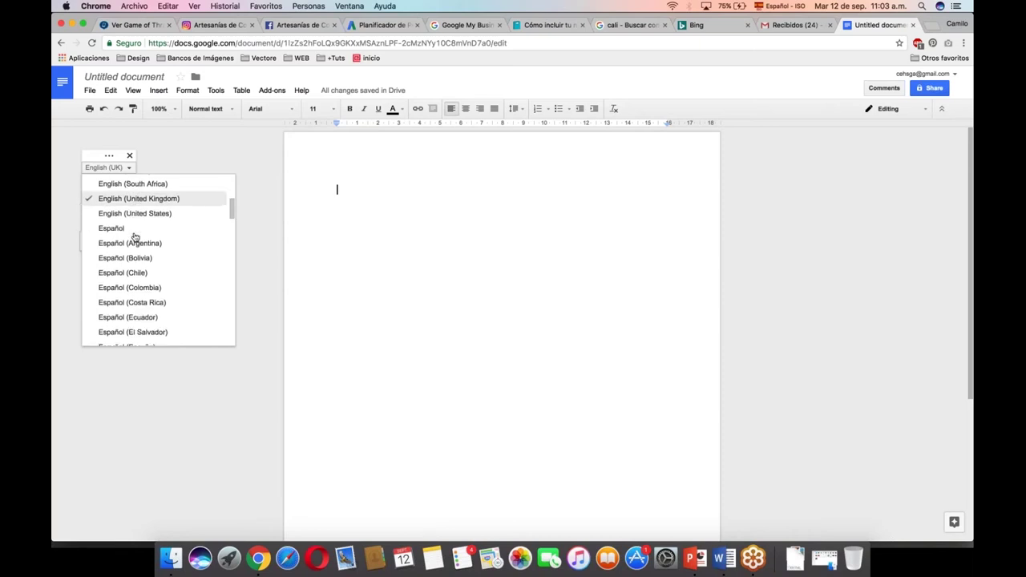
scroll(135, 236, down, 2)
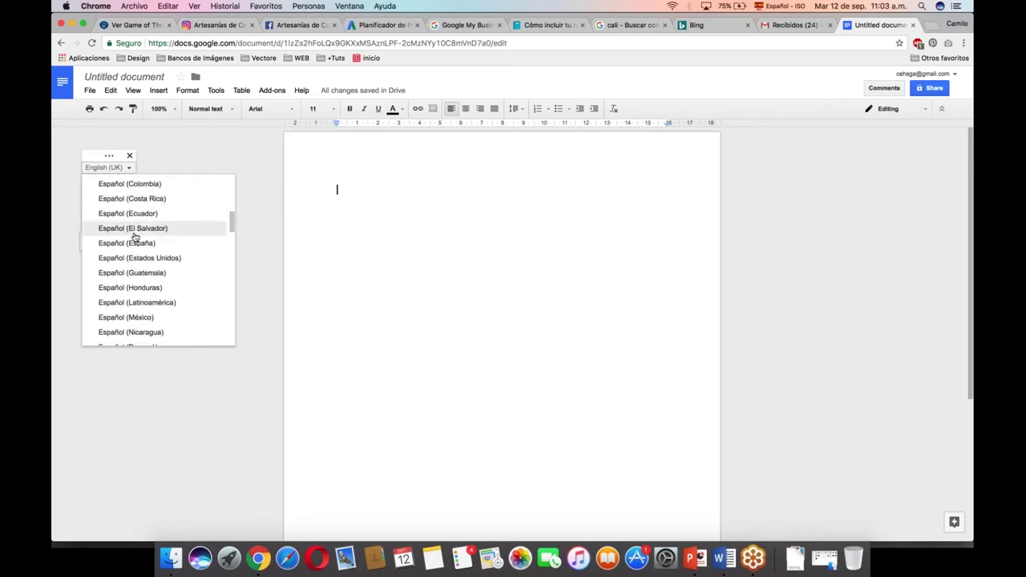
scroll(135, 236, down, 2)
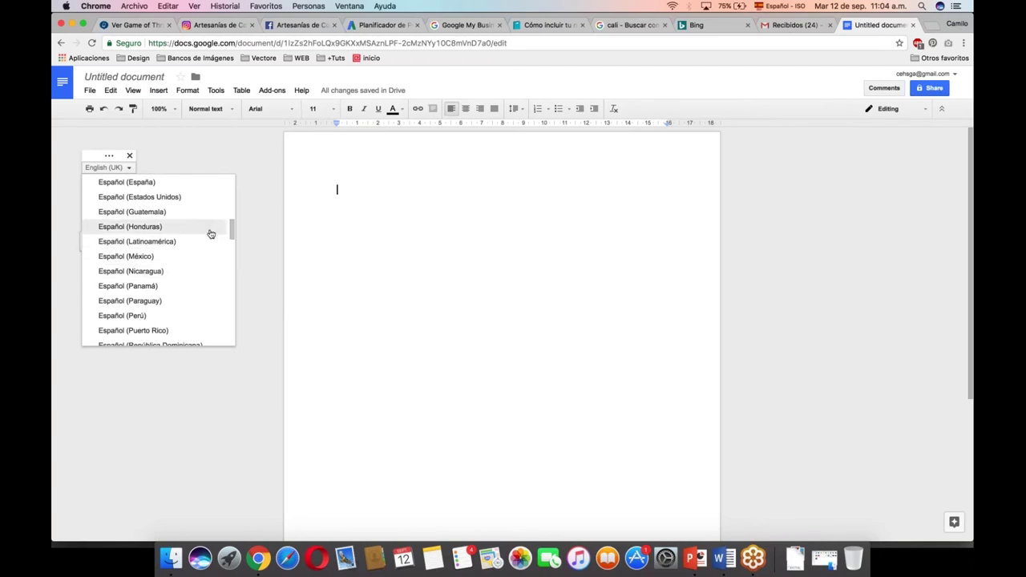
drag(233, 231, 229, 218)
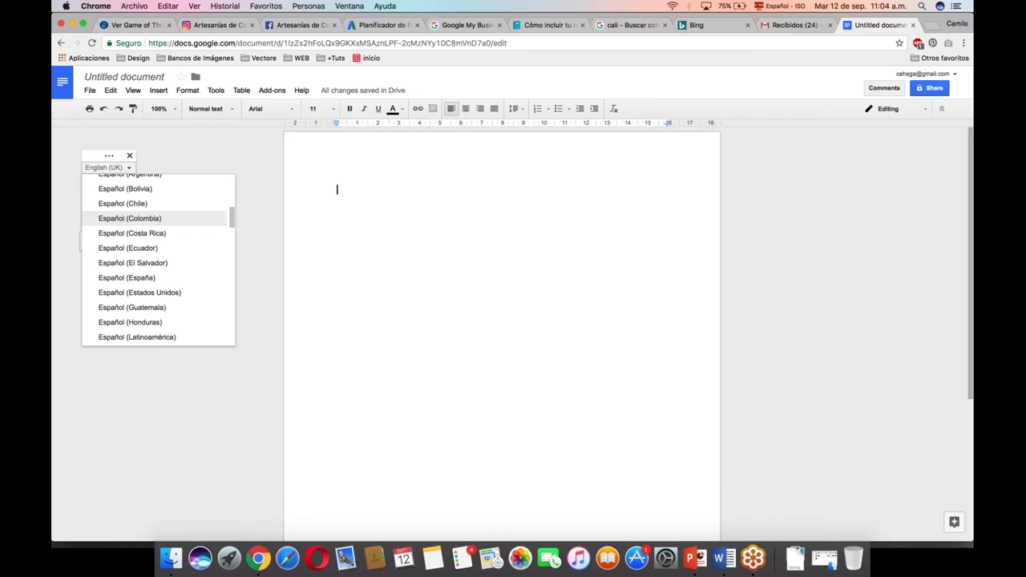
click(130, 218)
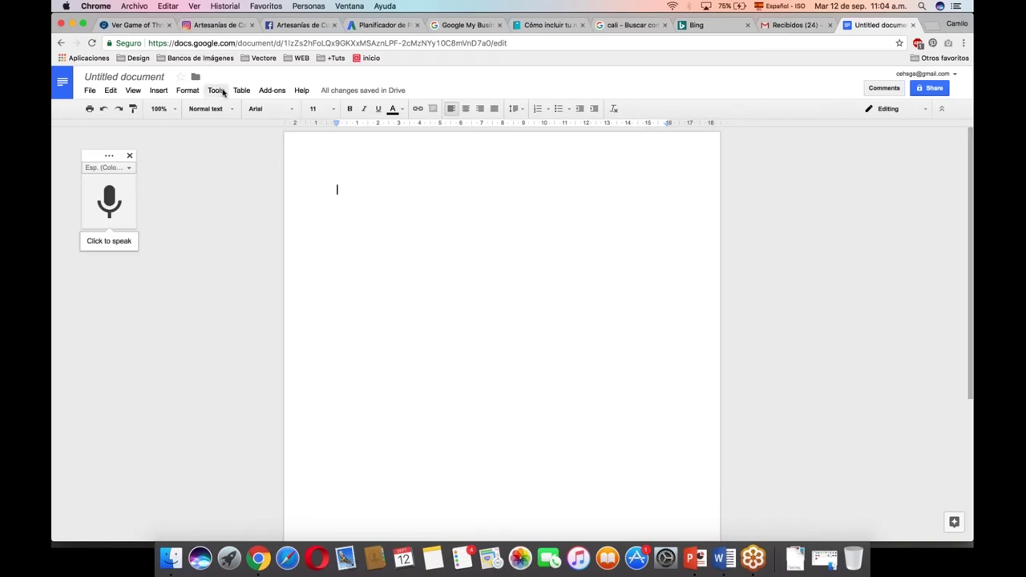
click(217, 91)
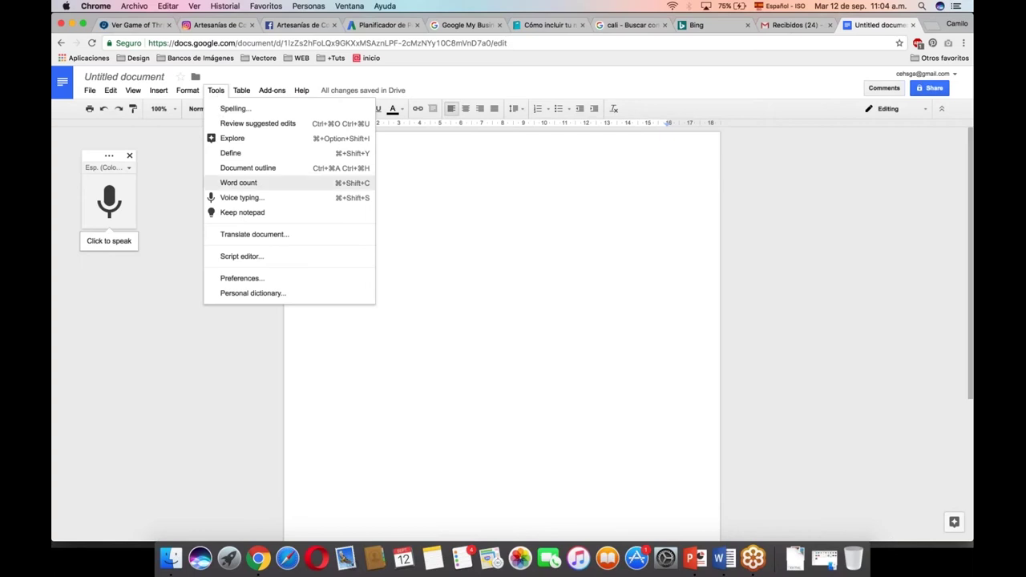
click(190, 321)
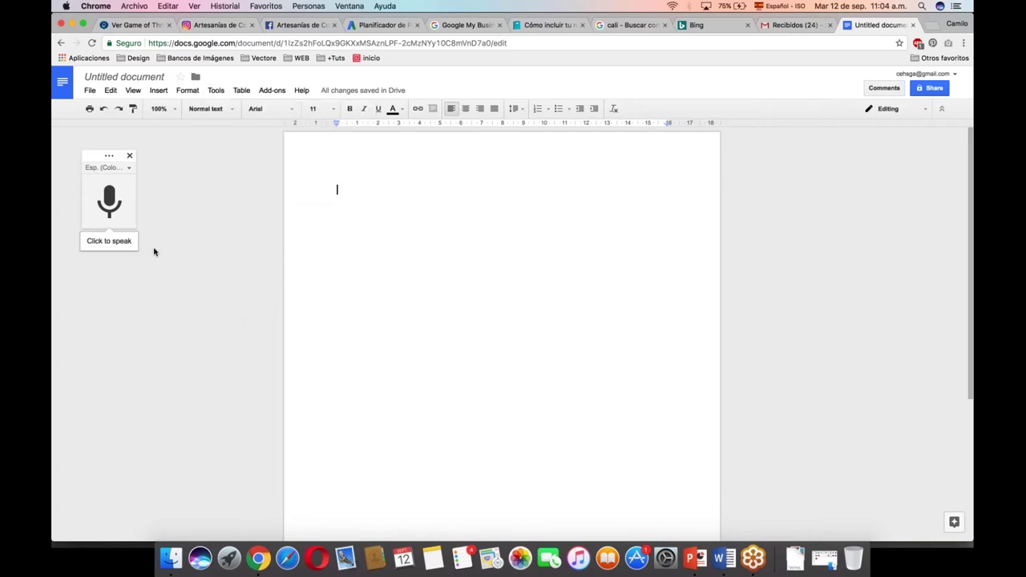
click(128, 167)
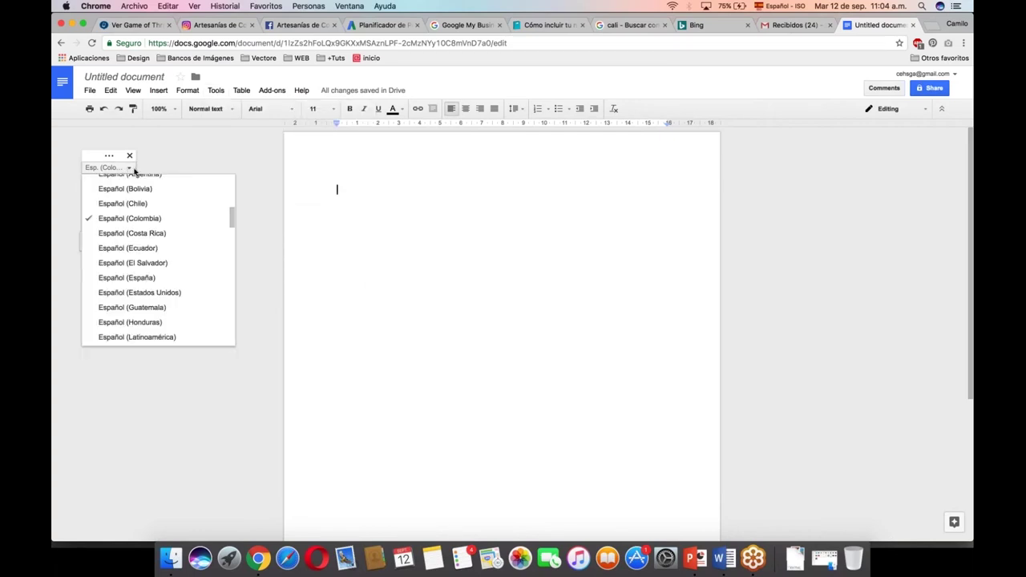
click(145, 218)
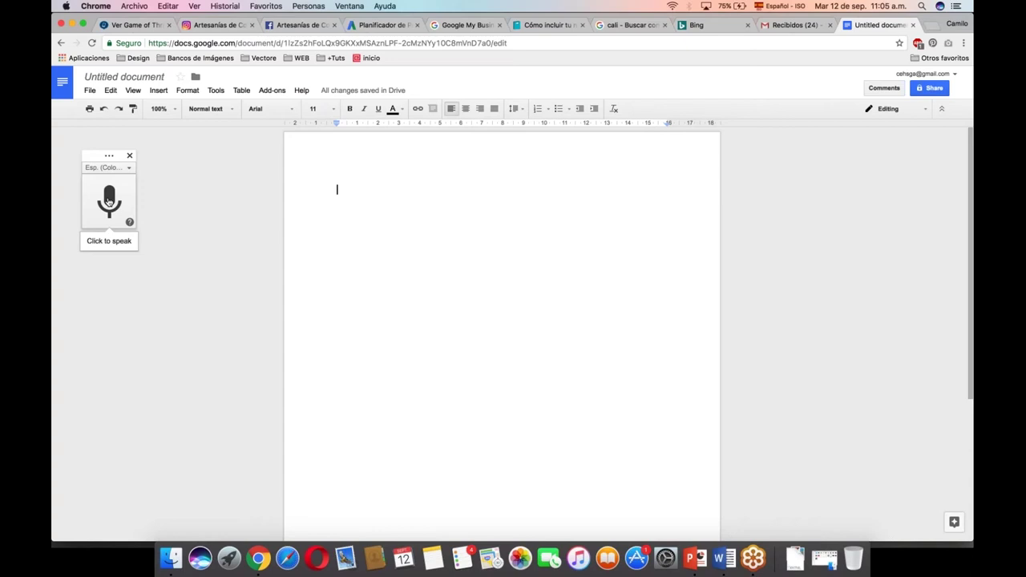
Allow microphone access, dictate the passage from "Y empezamos después de un recorrido por trochas" to "cómo nos podemos dar cuenta", and stop recording
click(109, 201)
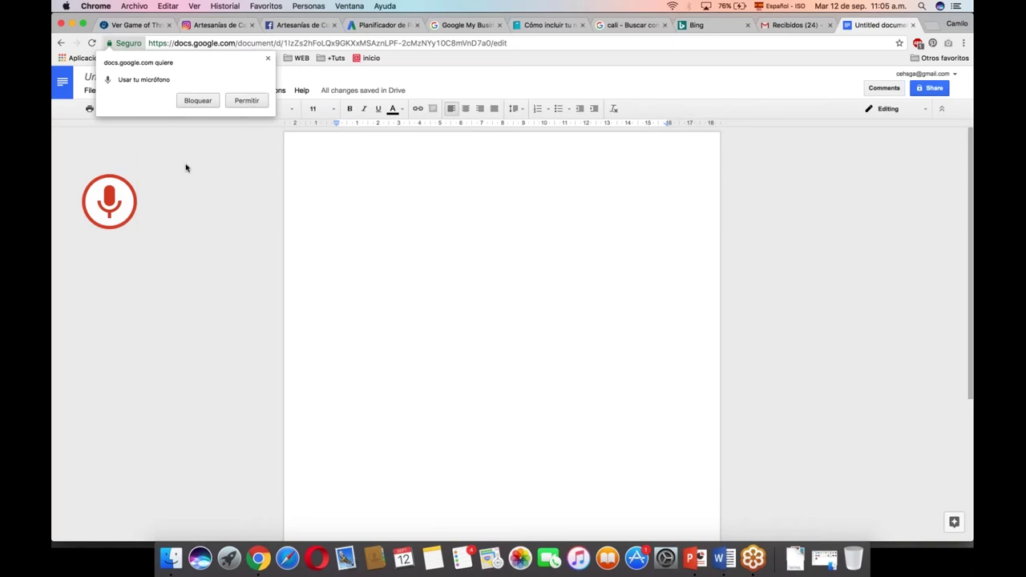
click(240, 100)
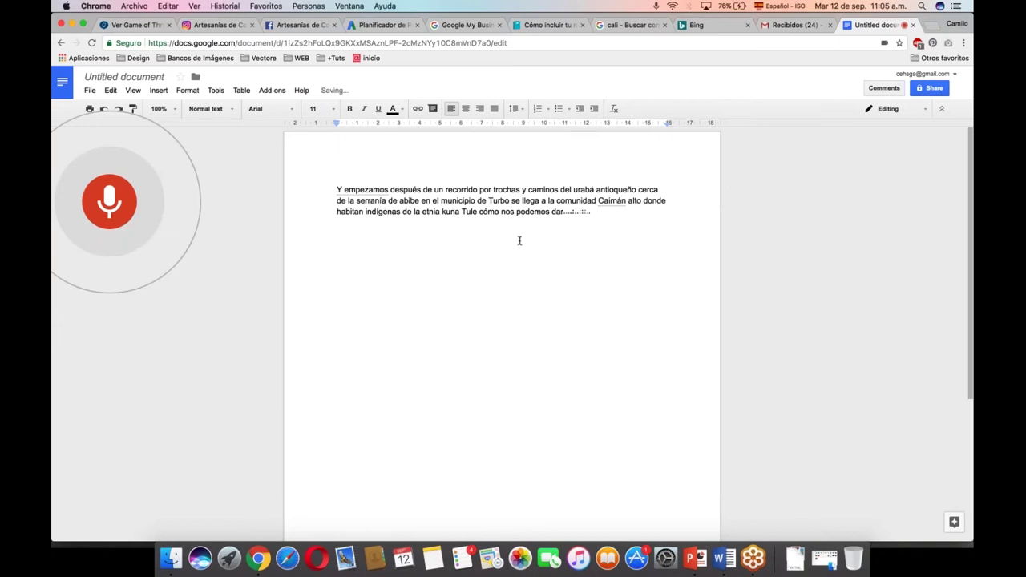
click(114, 210)
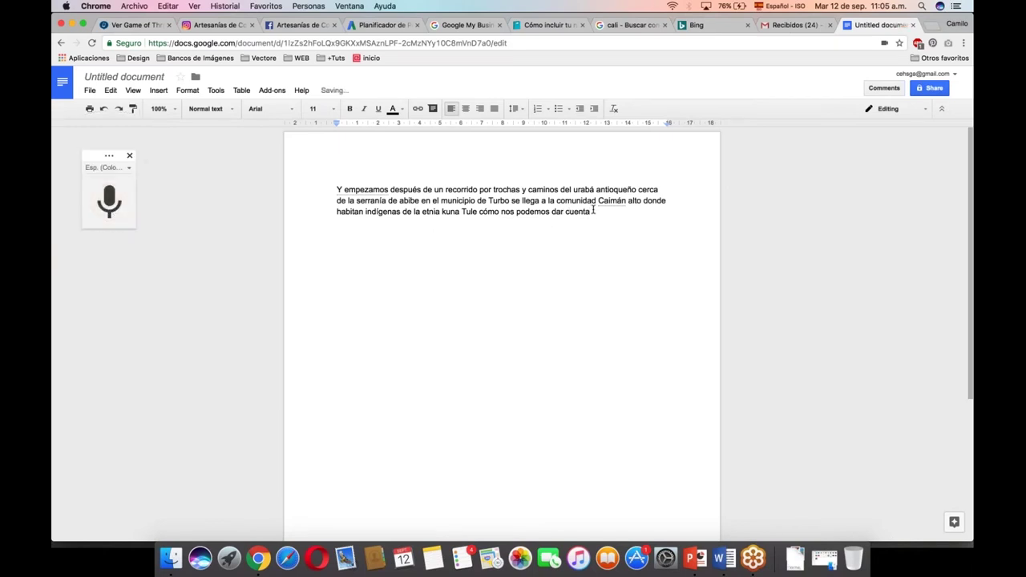
Delete the closing words "cómo nos podemos dar cuenta" from the dictated passage and add an empty line below it
drag(594, 212, 480, 213)
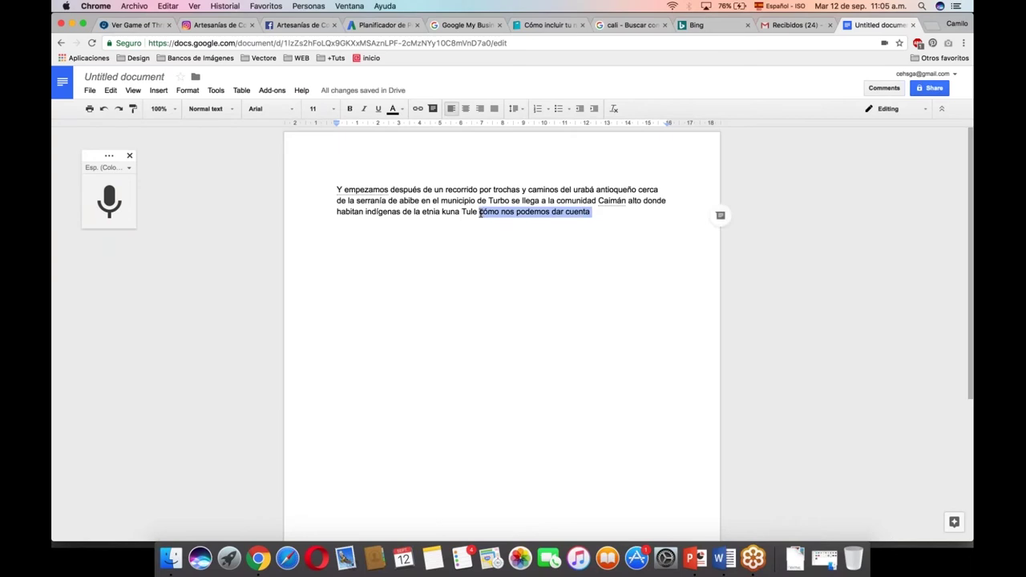
key(BackSpace)
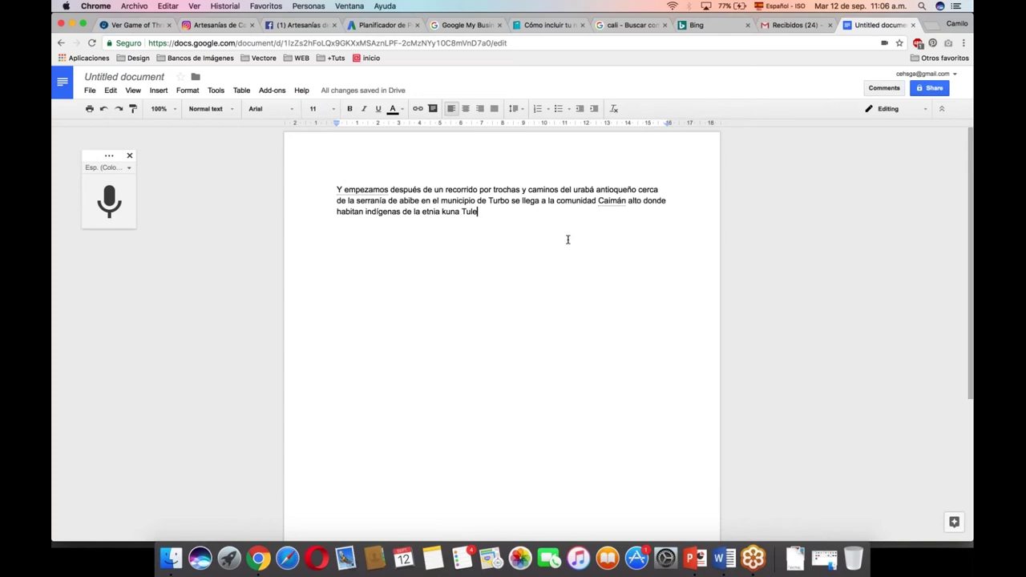
key(Return)
key(Return)
key(BackSpace)
Copy the whole passage ending in "kuna Tule" to the clipboard and place the cursor below it
drag(479, 211, 337, 190)
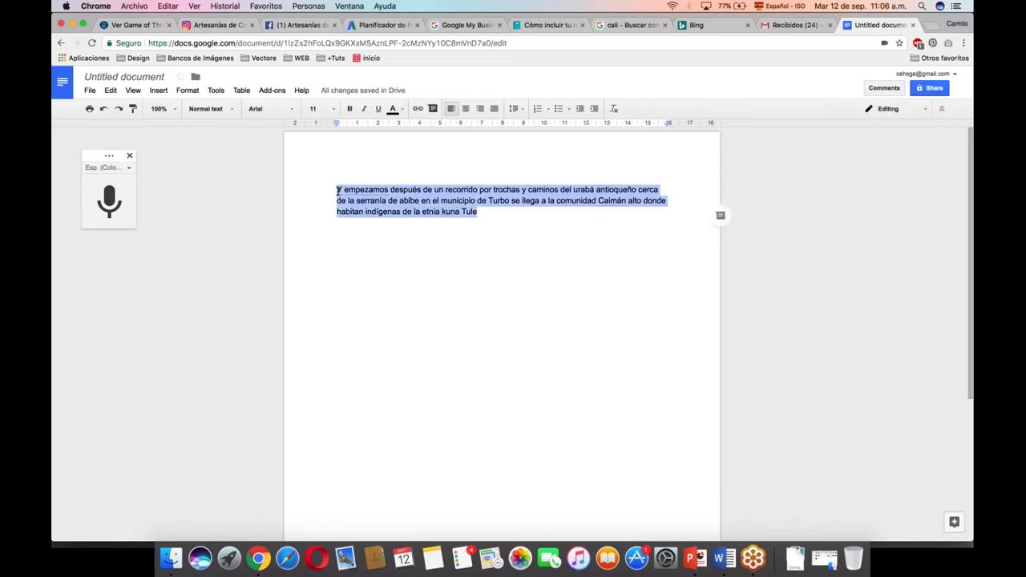
click(110, 91)
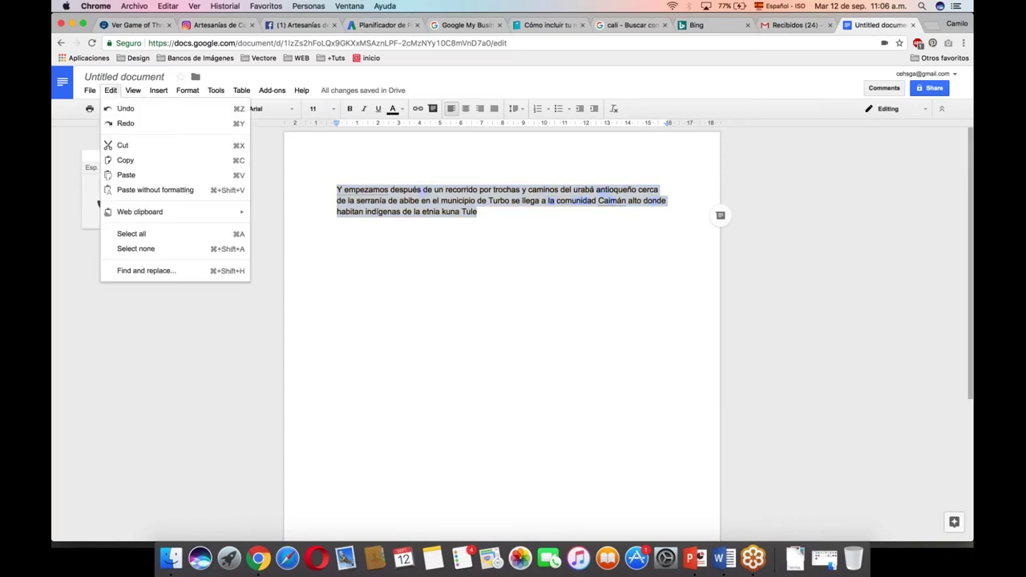
click(137, 160)
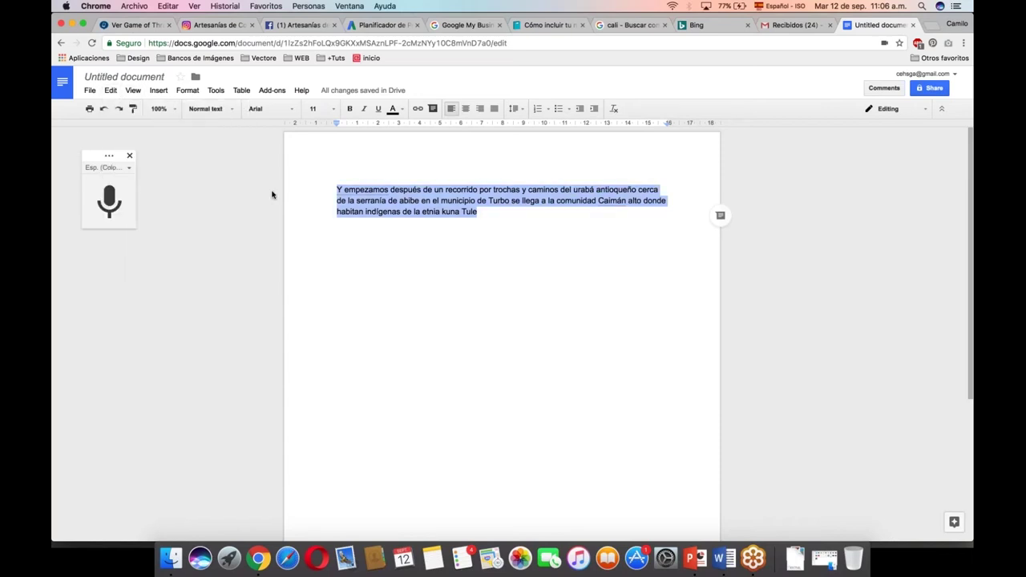
click(405, 229)
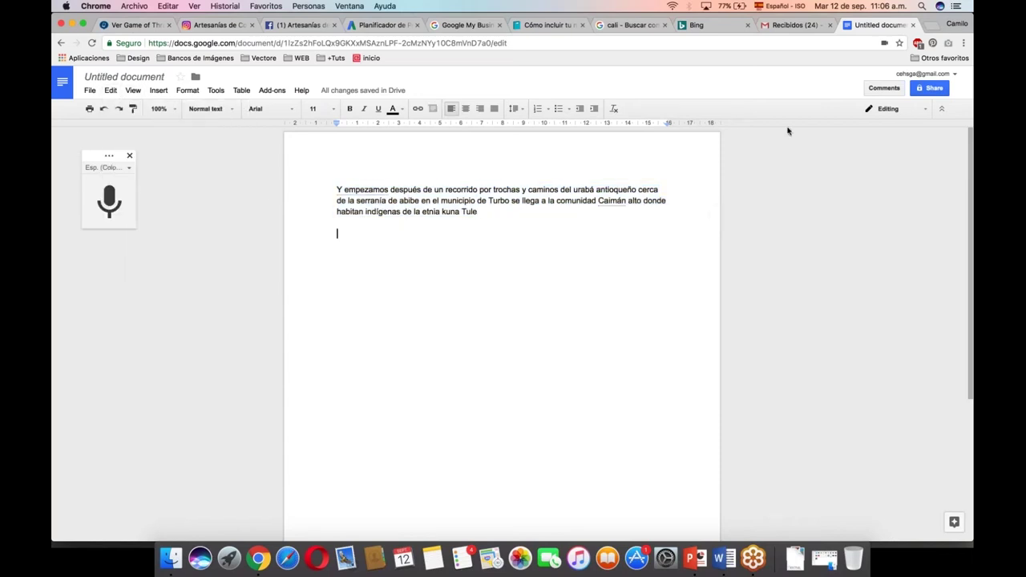
Switch to the Artesanías de Colombia Facebook page, dismiss the pop-up post and examine the page down to its latest publication
click(305, 26)
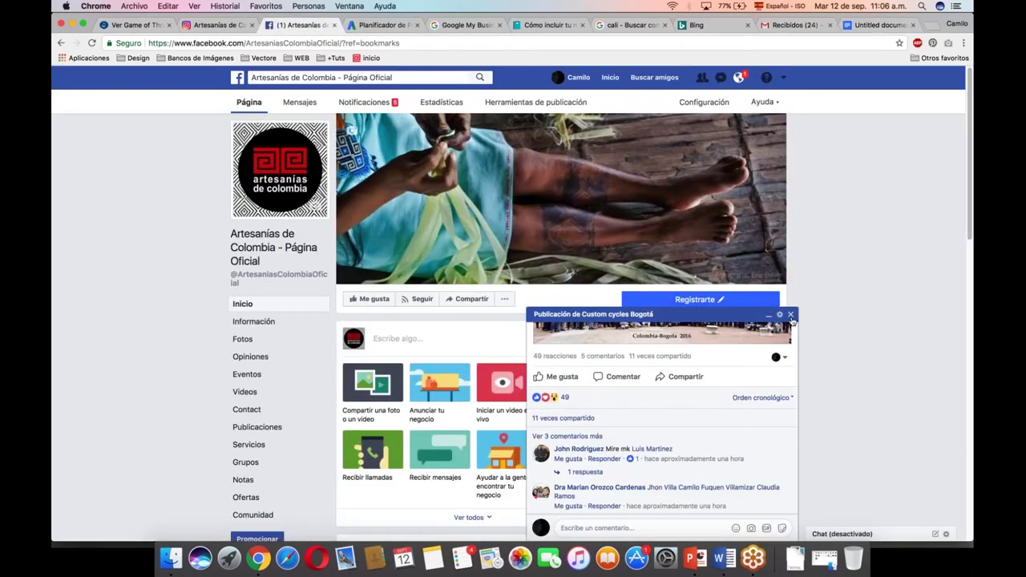
click(790, 315)
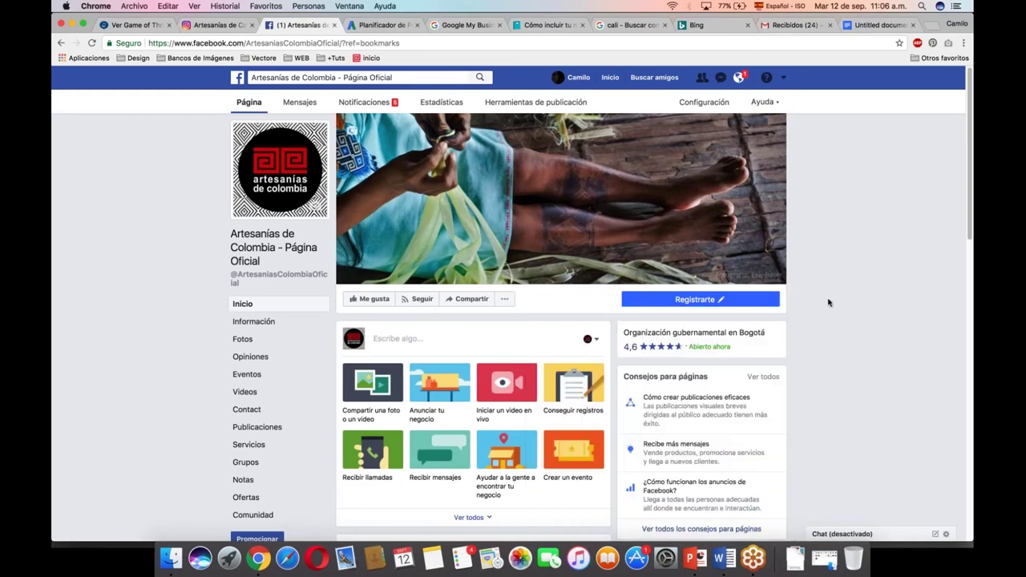
scroll(825, 296, down, 5)
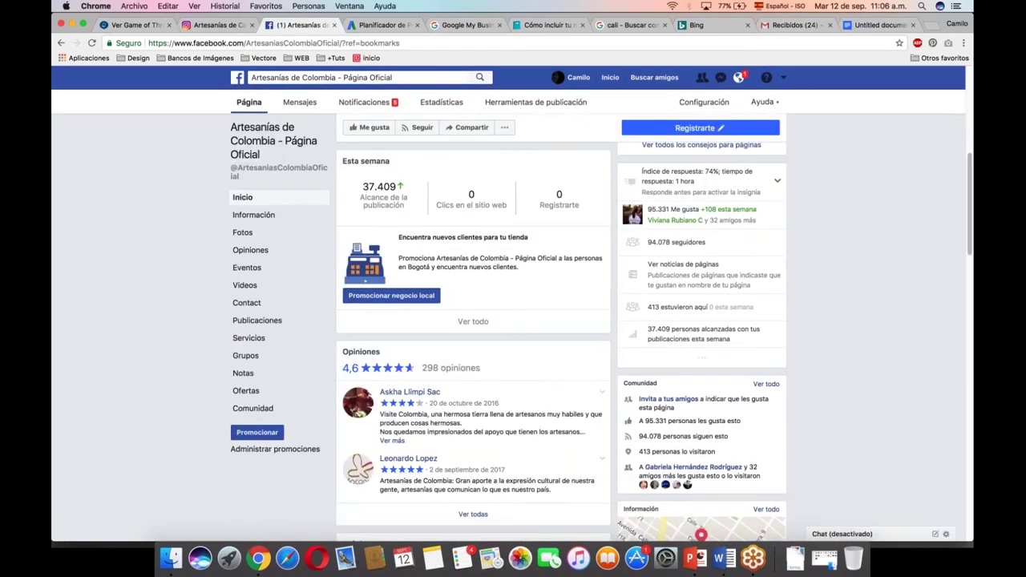
scroll(569, 364, down, 4)
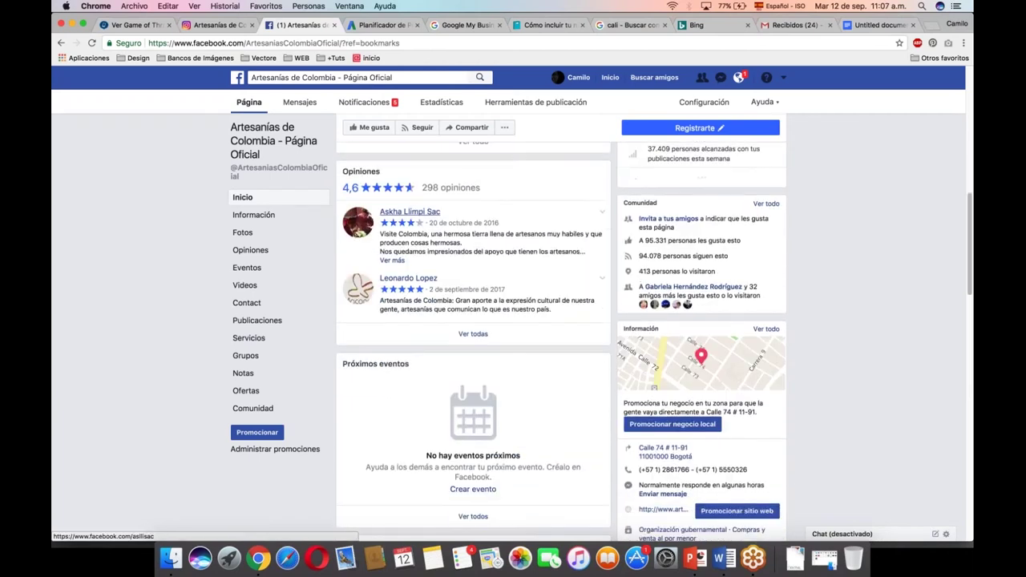
scroll(568, 363, up, 3)
scroll(561, 321, up, 8)
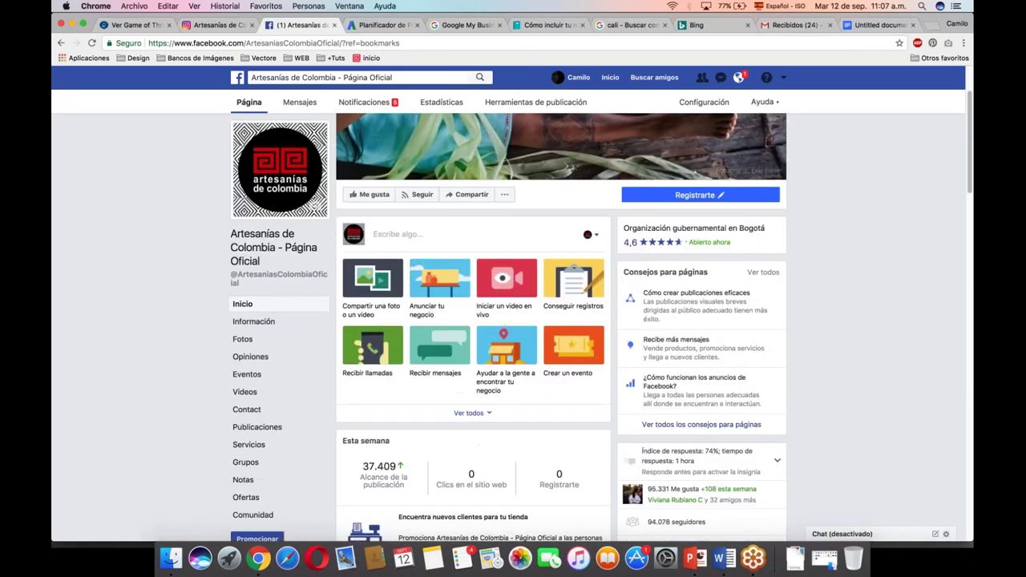
scroll(562, 321, down, 1)
scroll(562, 321, down, 4)
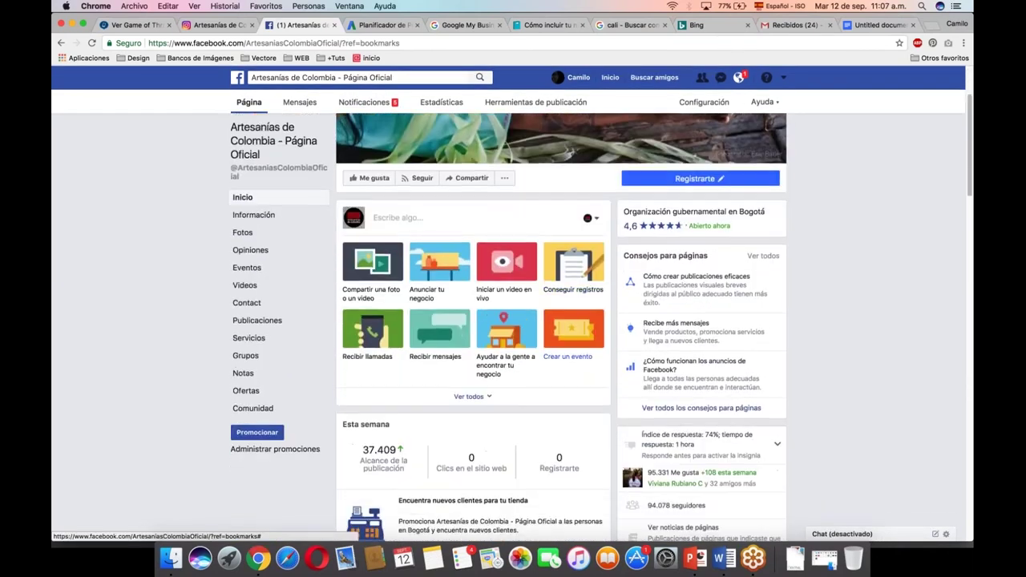
scroll(561, 321, down, 8)
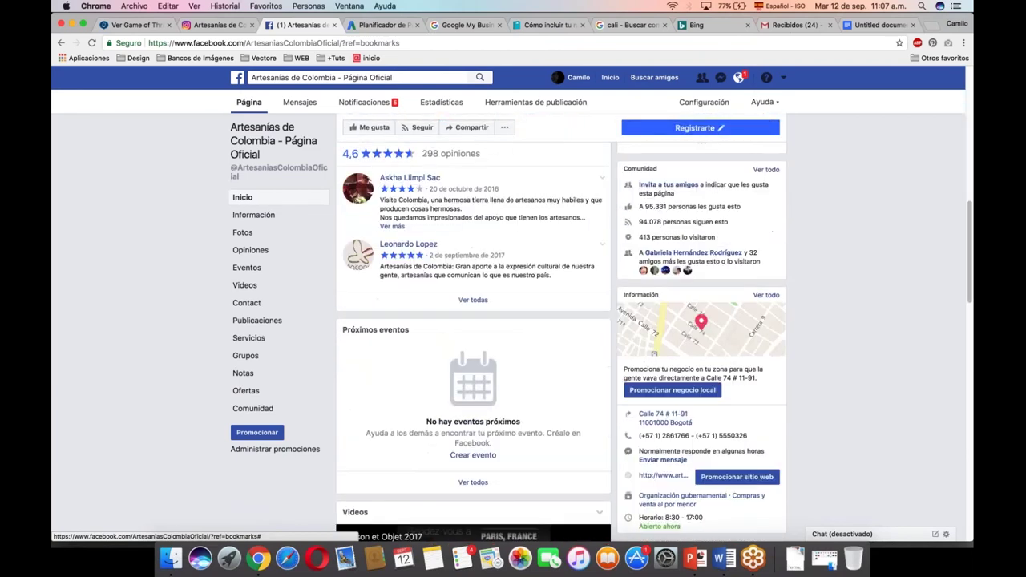
scroll(413, 304, down, 5)
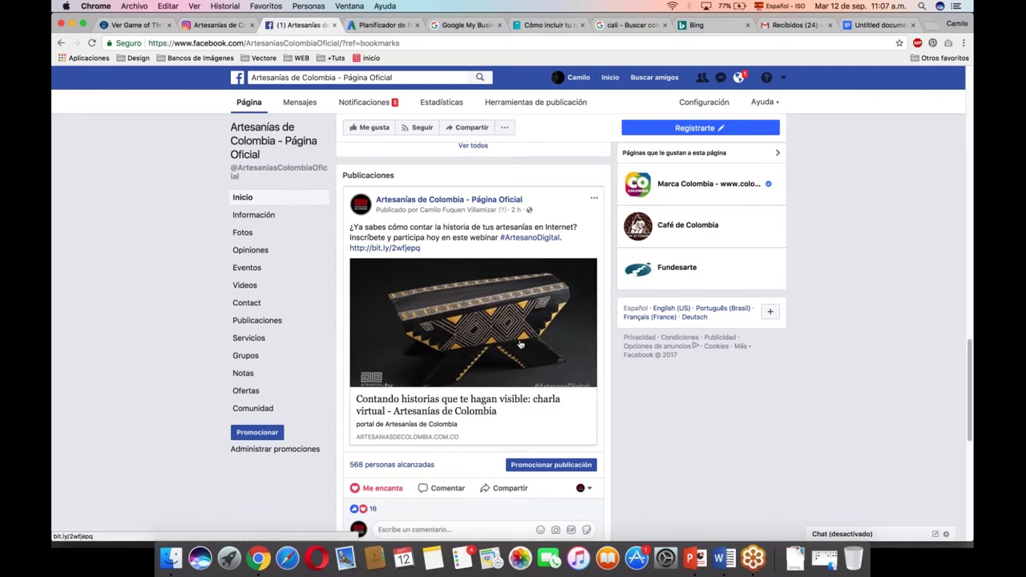
Switch to Word to view the "guion" script, and return to the Google Docs document in Chrome
click(724, 558)
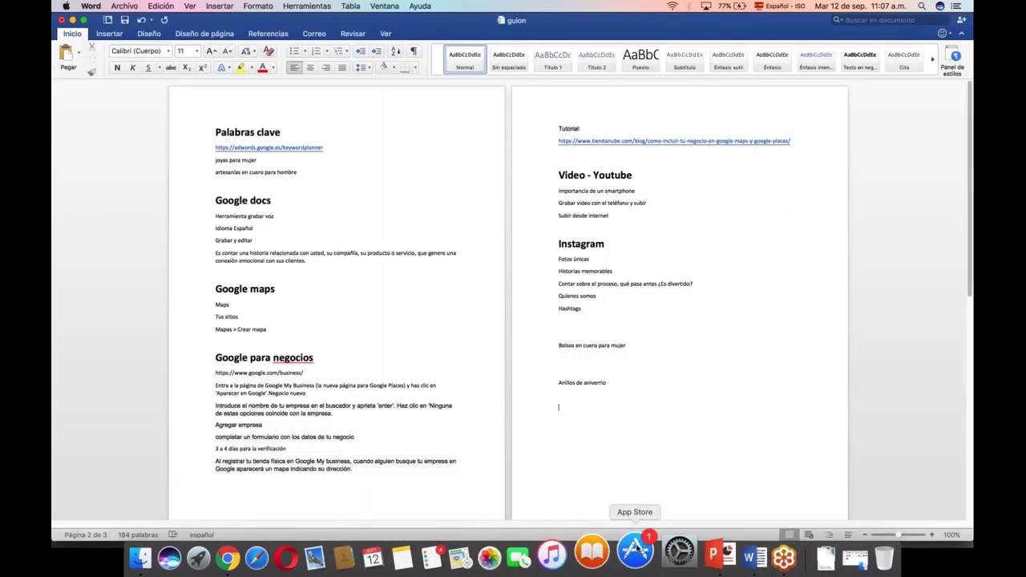
key(ctrl+Up)
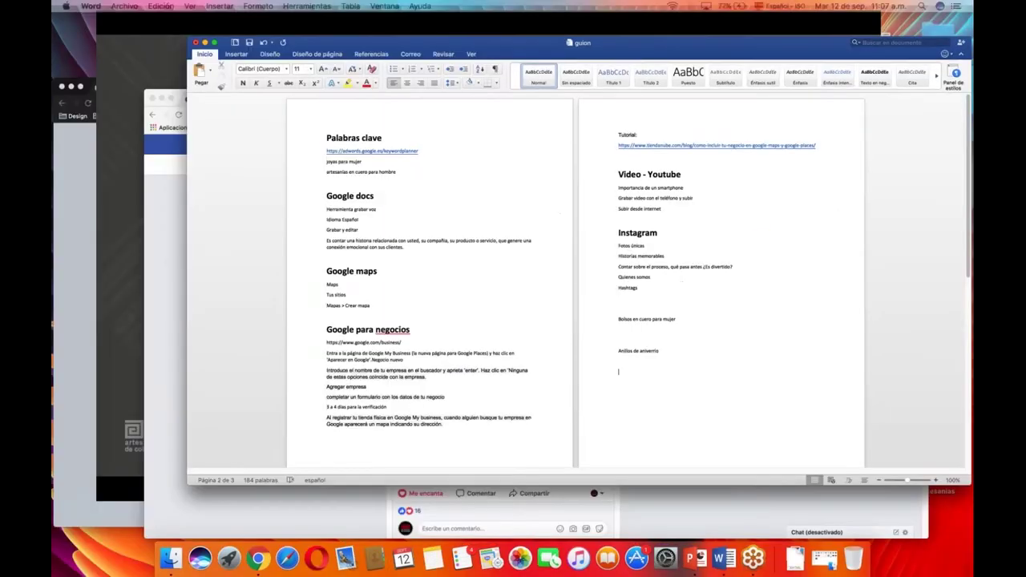
click(473, 436)
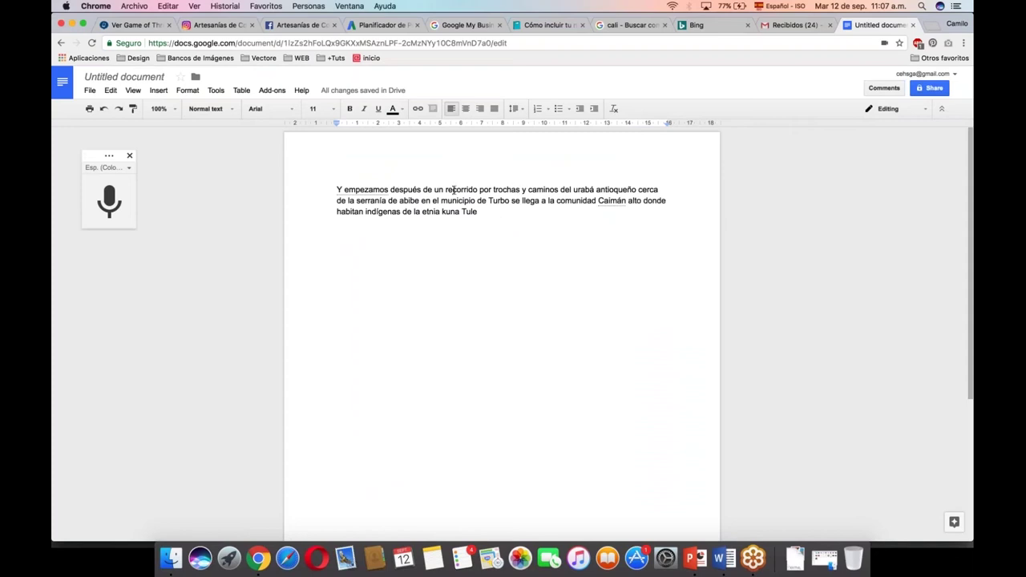
Remove the opening words "Y empezamos" from the passage and capitalise its first word as "Después"
drag(390, 190, 323, 188)
key(BackSpace)
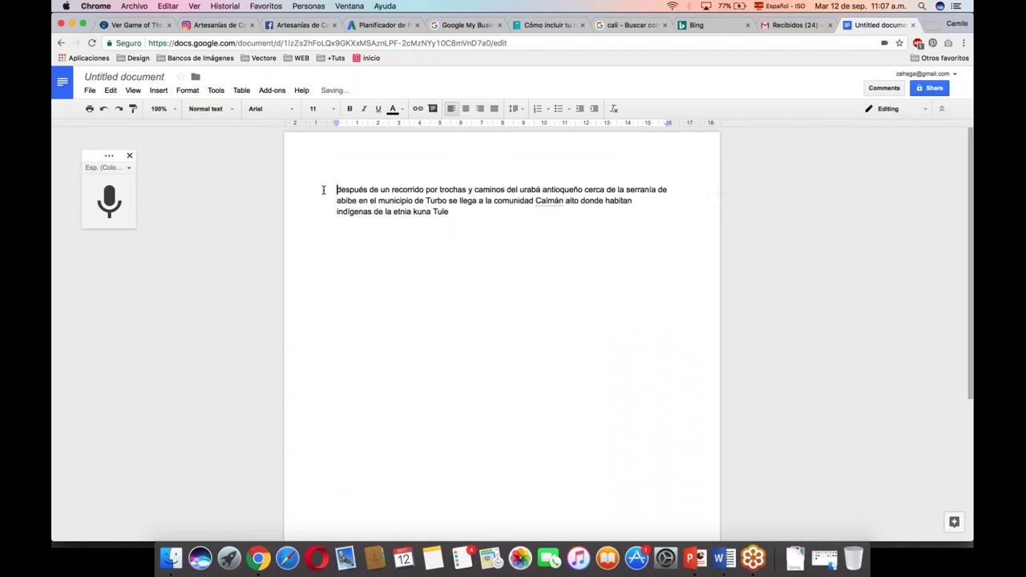
key(Delete)
text(D)
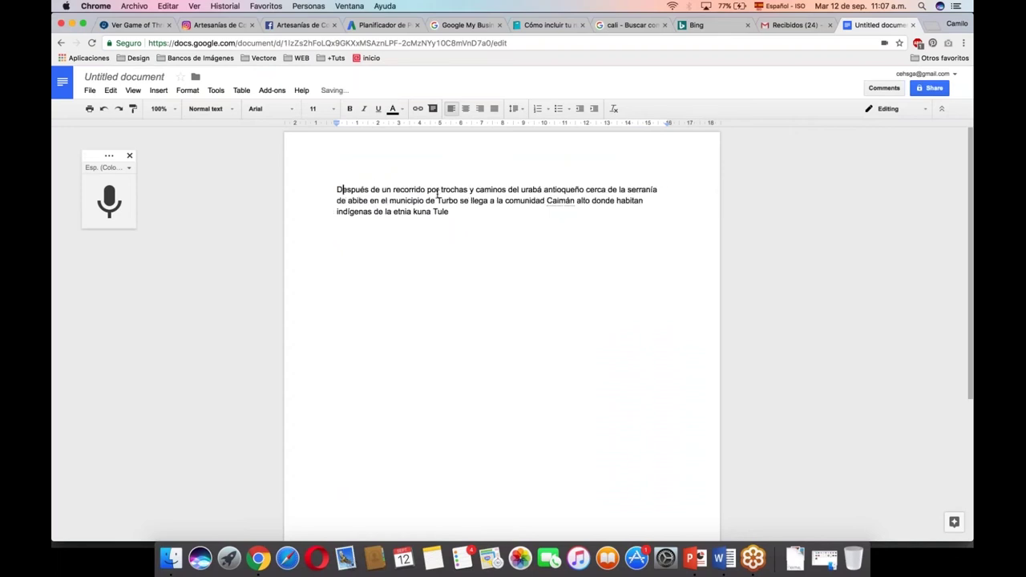
Turn "urabá antioqueño" into the hashtag "#UrabáAntioqueño" in the first line
click(522, 189)
key(BackSpace)
text(#)
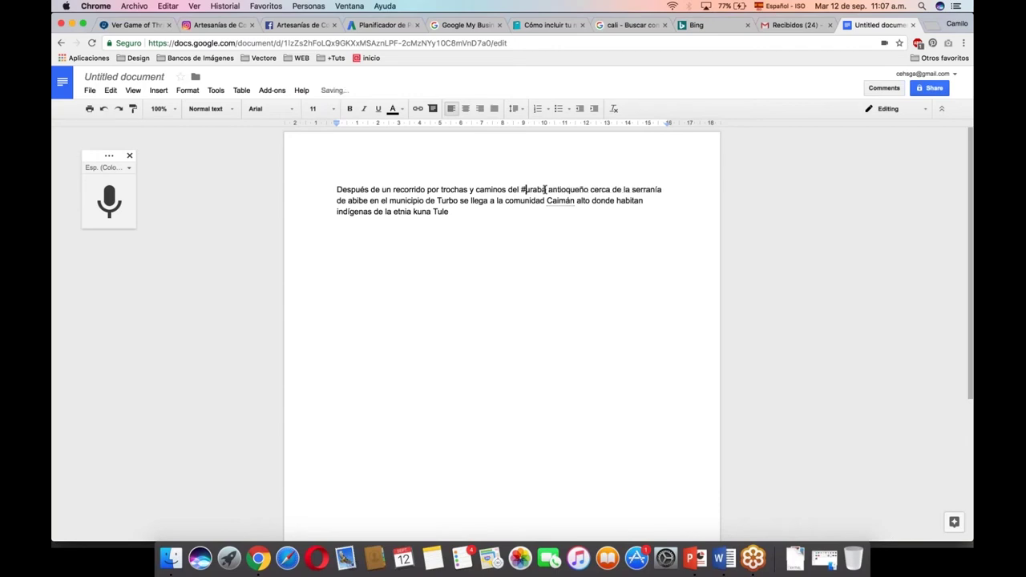
click(545, 190)
key(Delete)
key(Delete)
text(A)
key(Left)
key(Left)
key(Left)
key(Left)
key(Left)
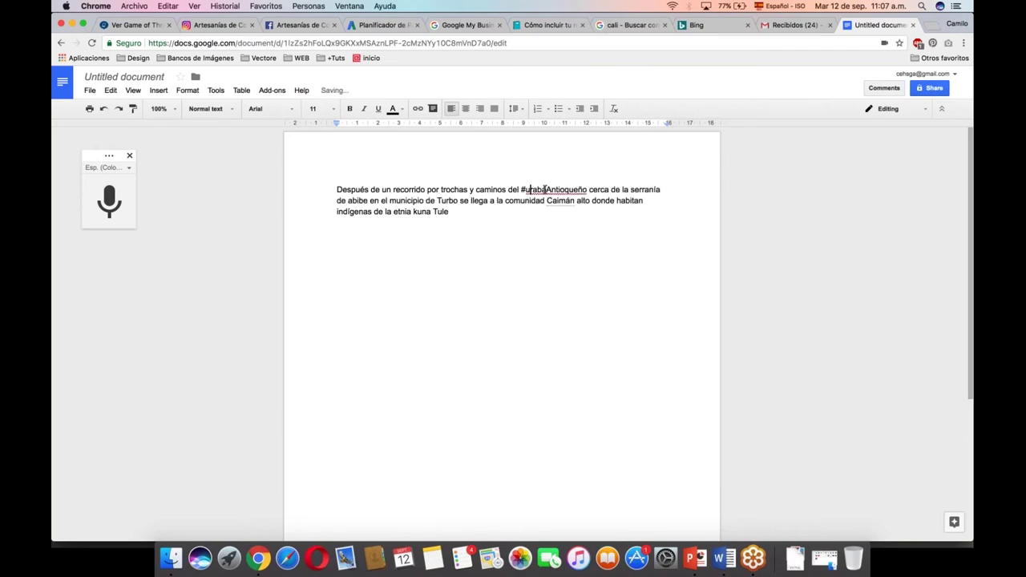
key(Delete)
text(U)
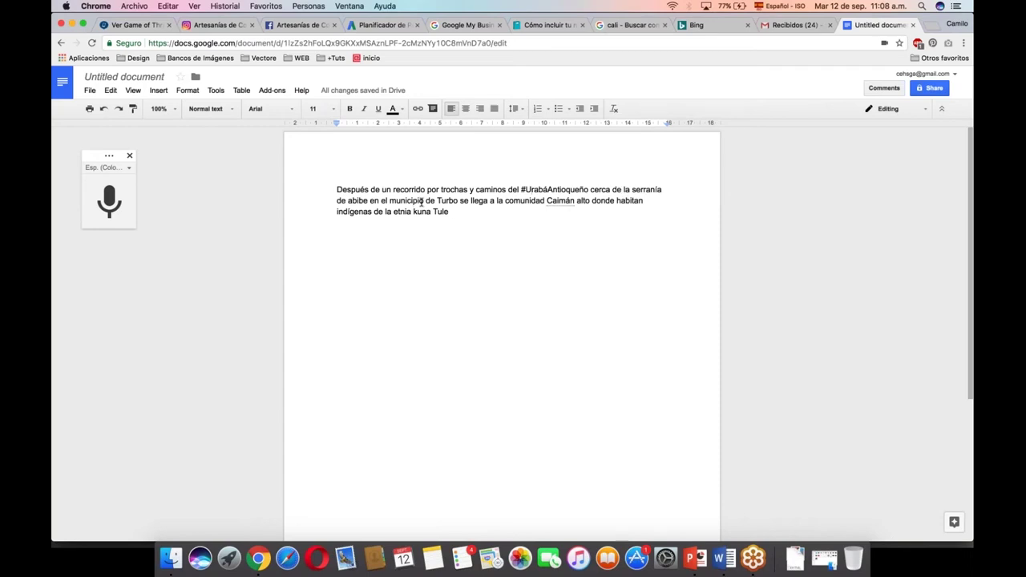
End the passage with a period after "Tule" and add blank lines below it
click(552, 198)
drag(547, 201, 578, 201)
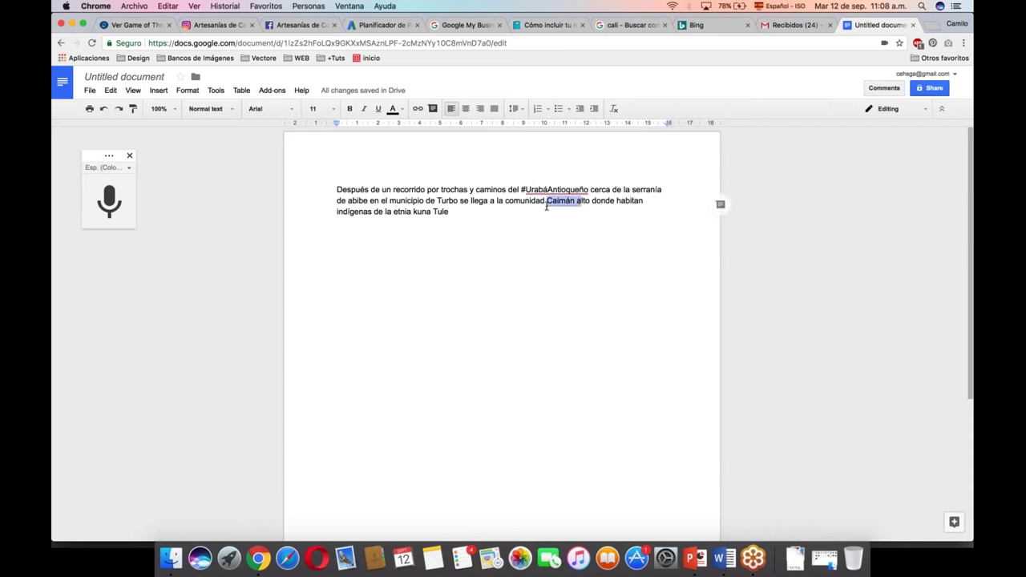
click(458, 212)
text(.)
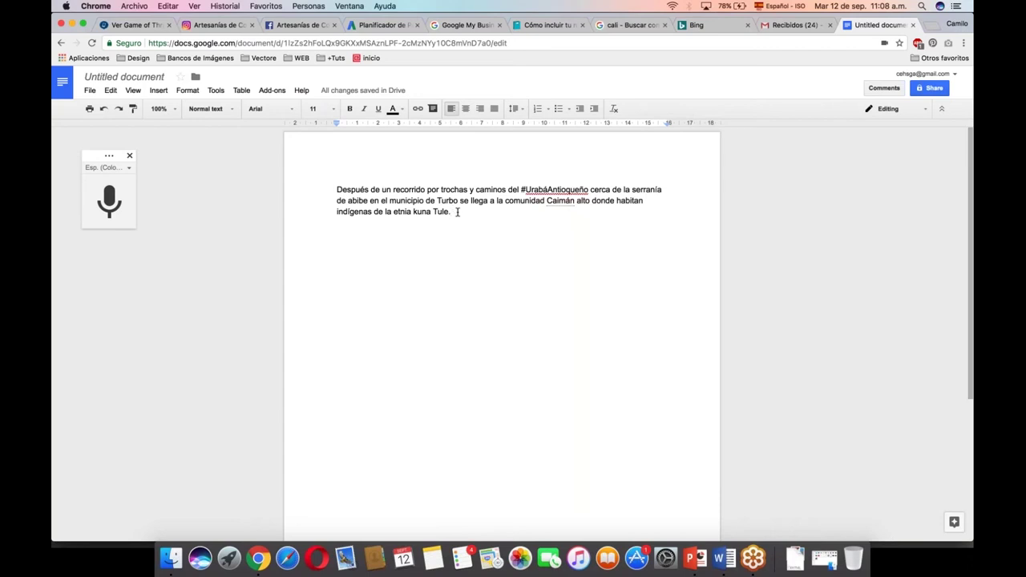
key(Return)
key(Return)
Switch to the PowerPoint slideshow to show the slide "Google maps", and return to Chrome
key(ctrl+Up)
click(417, 205)
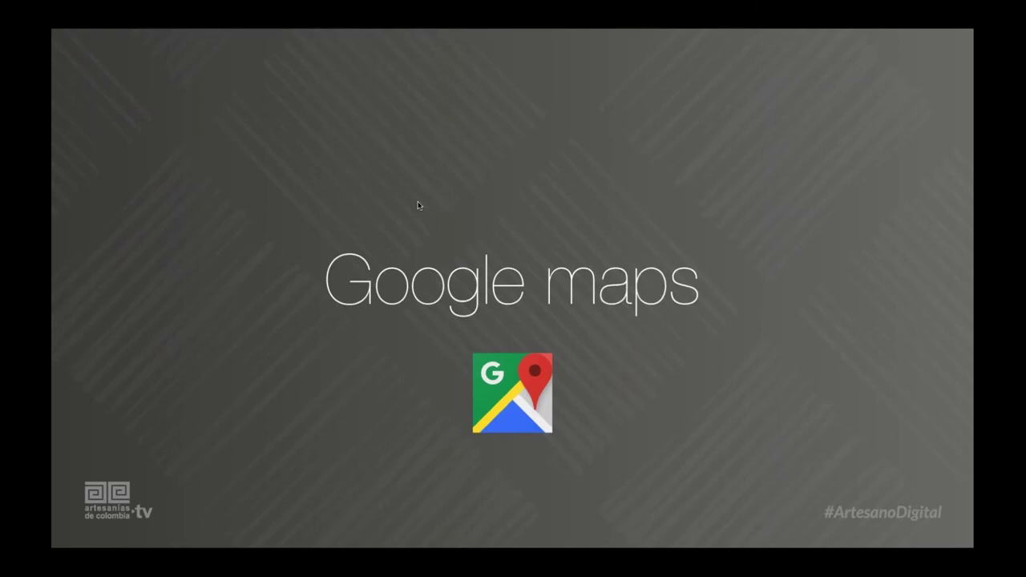
key(ctrl+Up)
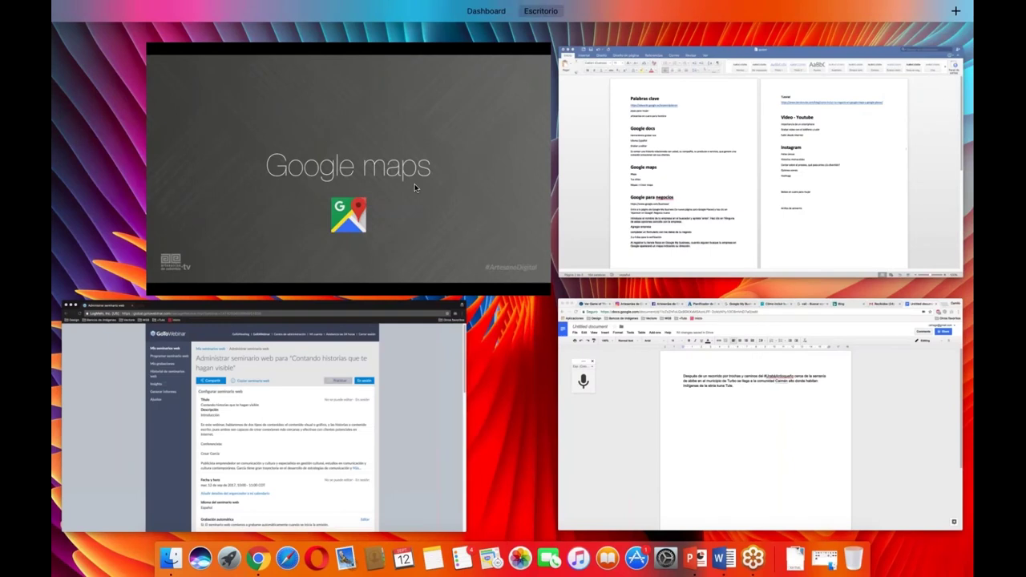
click(609, 427)
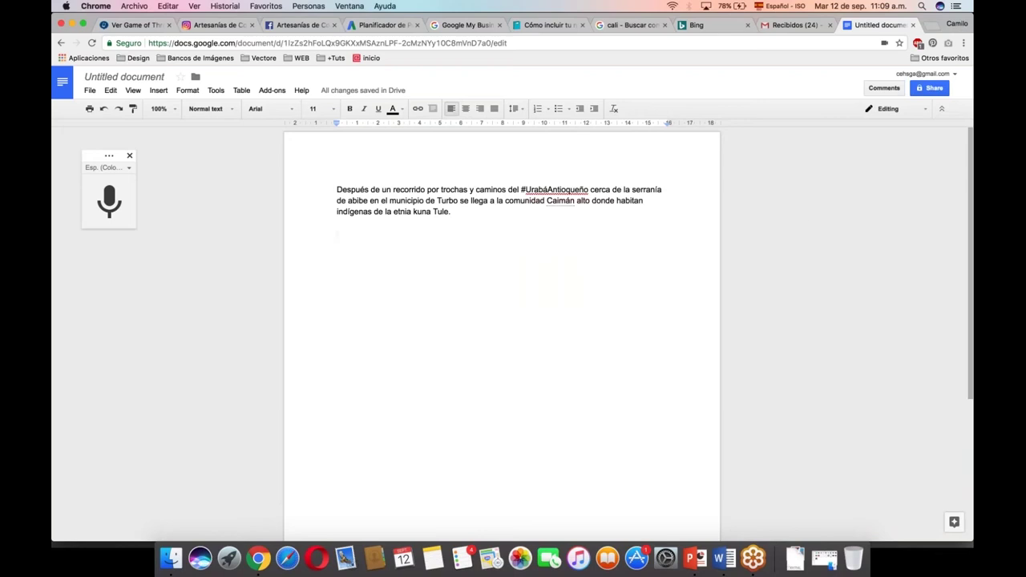
Open Google Maps from the Gmail inbox's list of Google apps
click(784, 25)
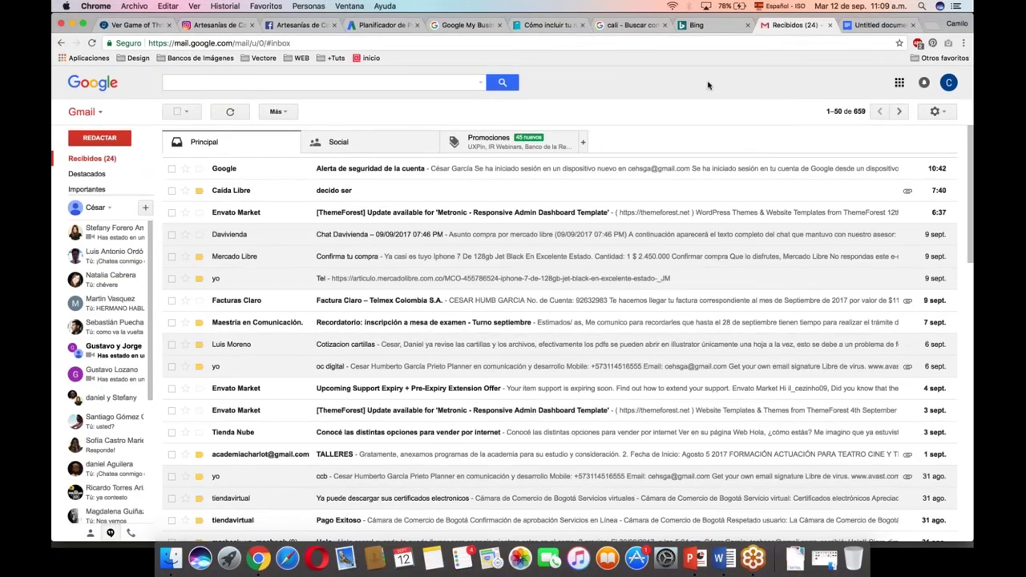
click(900, 84)
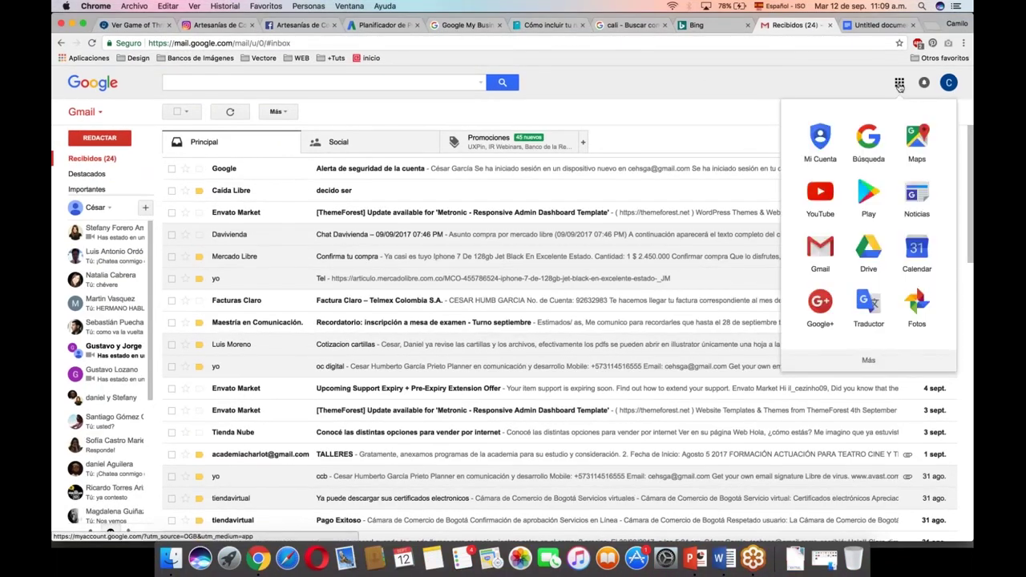
click(919, 142)
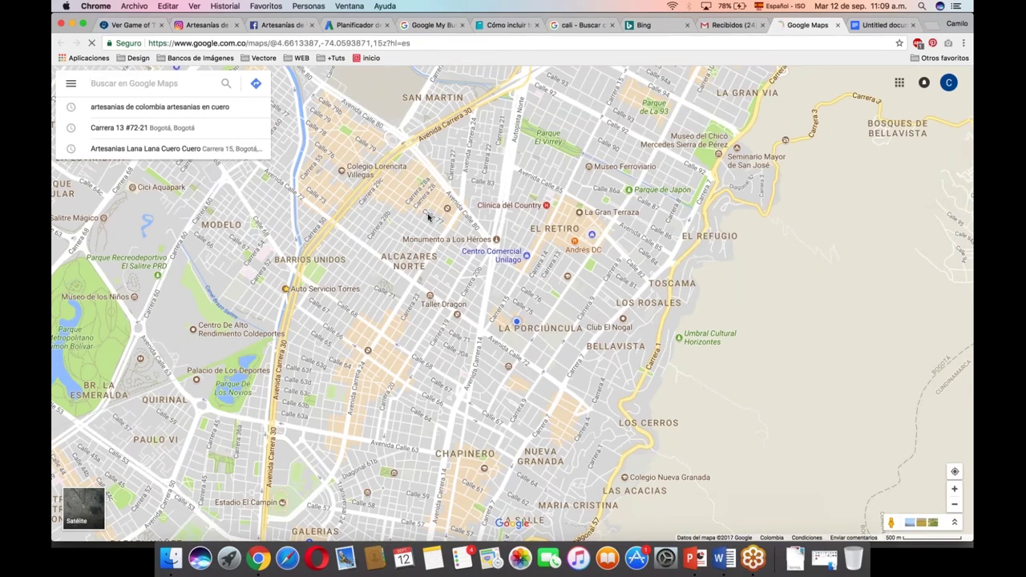
Zoom the map out from Bogotá until all of South America is in view
scroll(429, 217, down, 3)
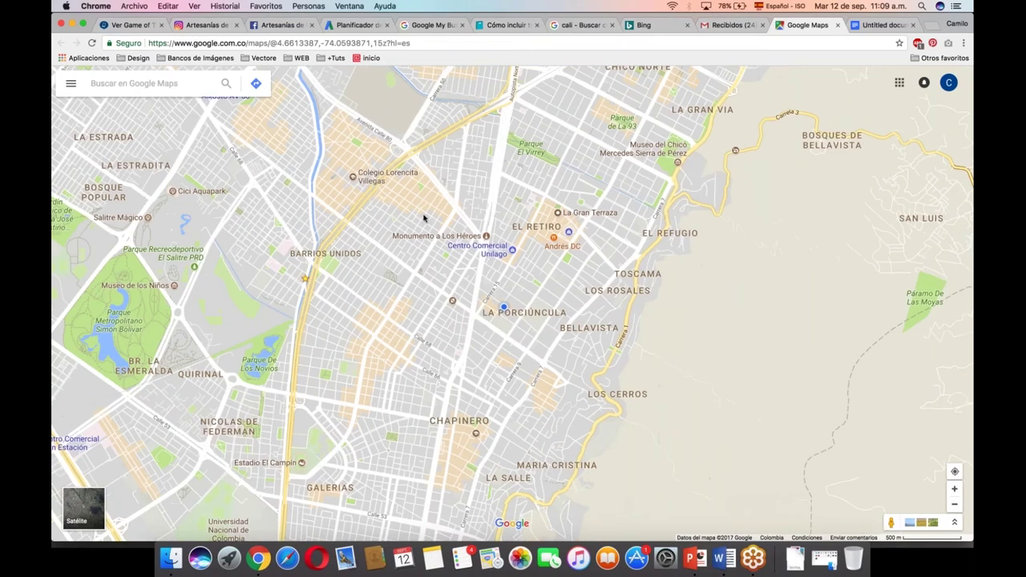
scroll(421, 216, down, 3)
scroll(420, 217, down, 5)
scroll(421, 218, down, 5)
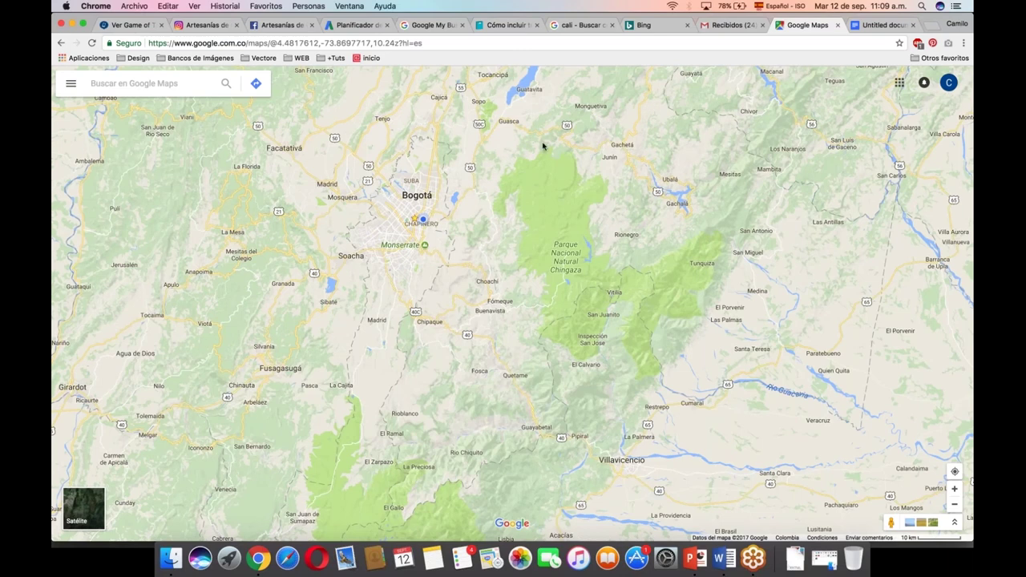
scroll(543, 146, down, 3)
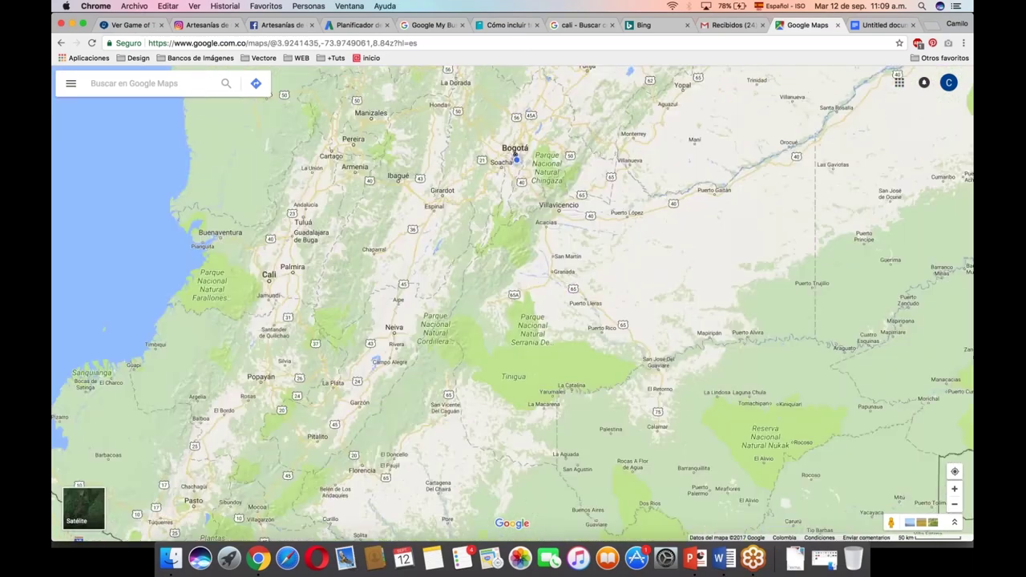
scroll(515, 152, down, 5)
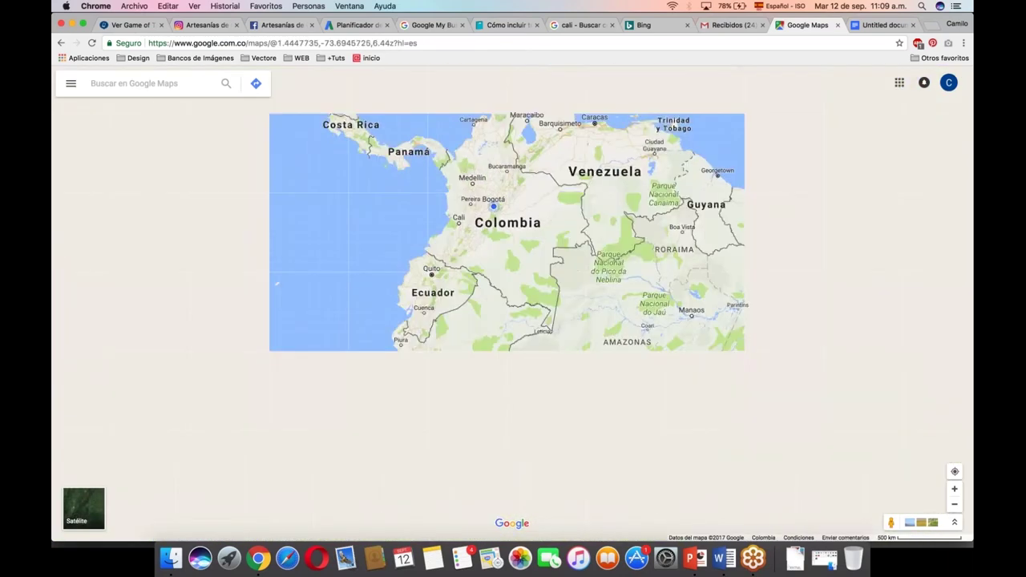
scroll(491, 219, down, 4)
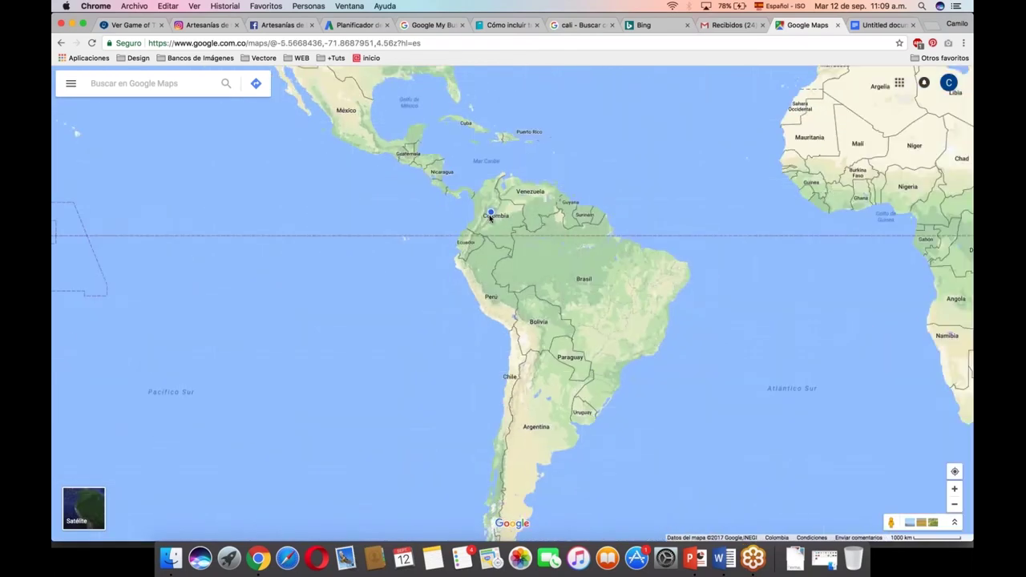
Search the map for "Nariño, Colombia" and show the department
scroll(491, 218, down, 2)
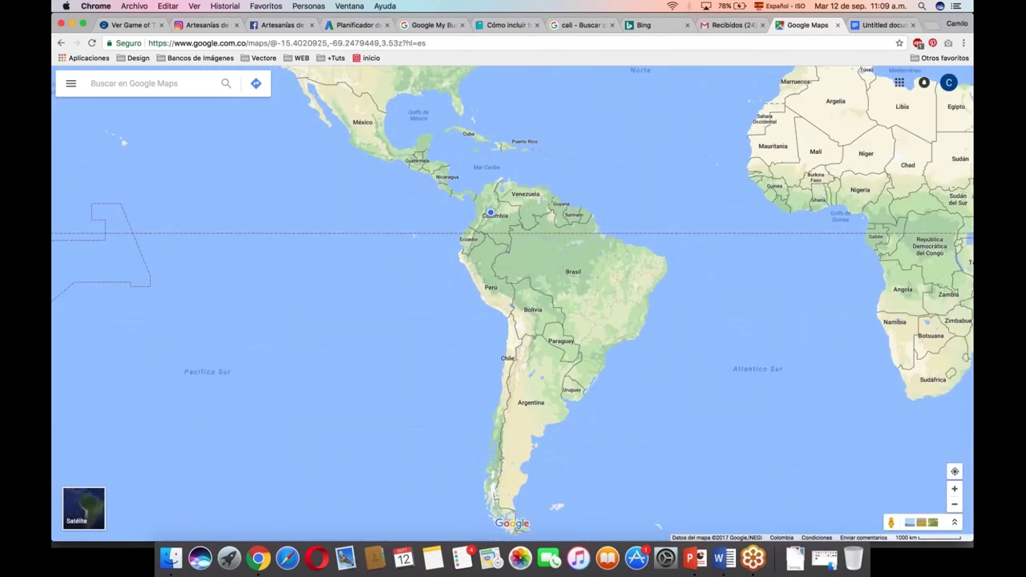
drag(692, 185, 736, 213)
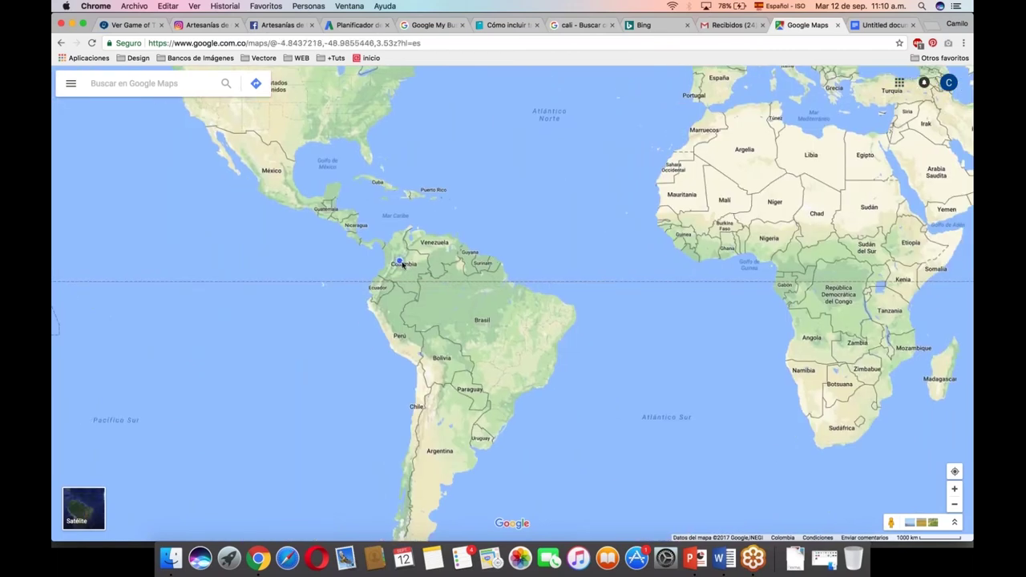
click(167, 83)
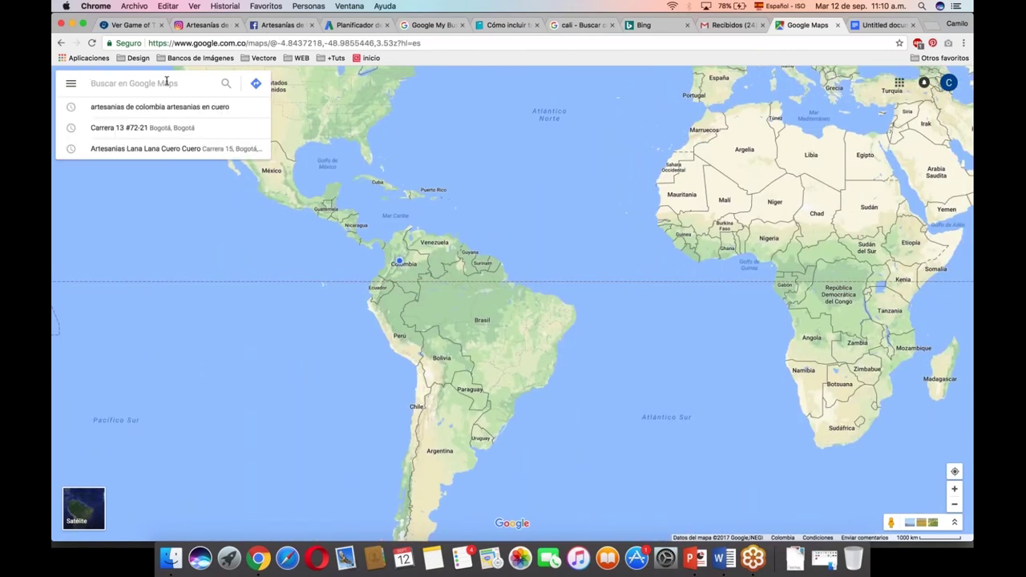
text(nariño)
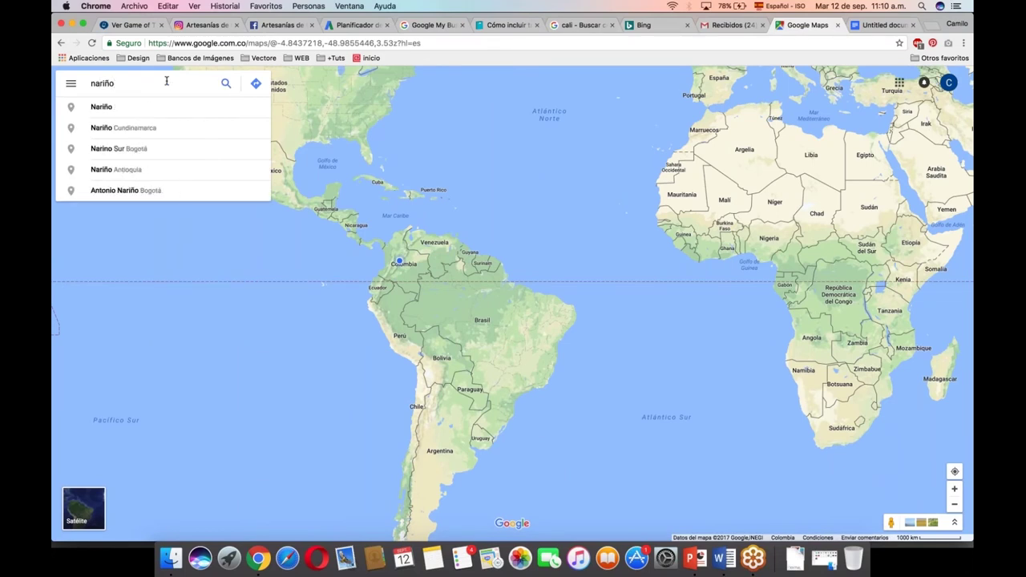
text( col)
key(Down)
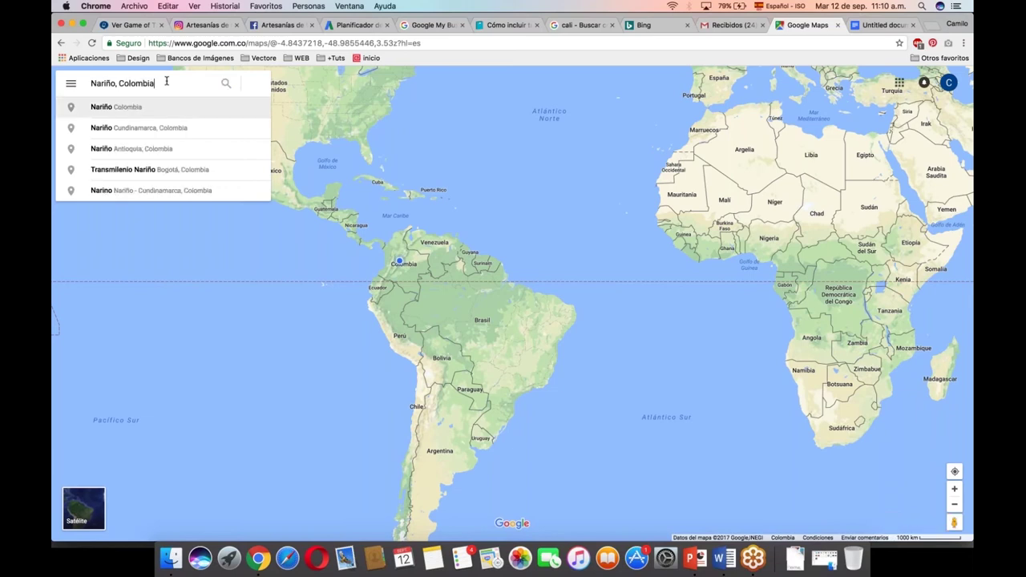
key(Return)
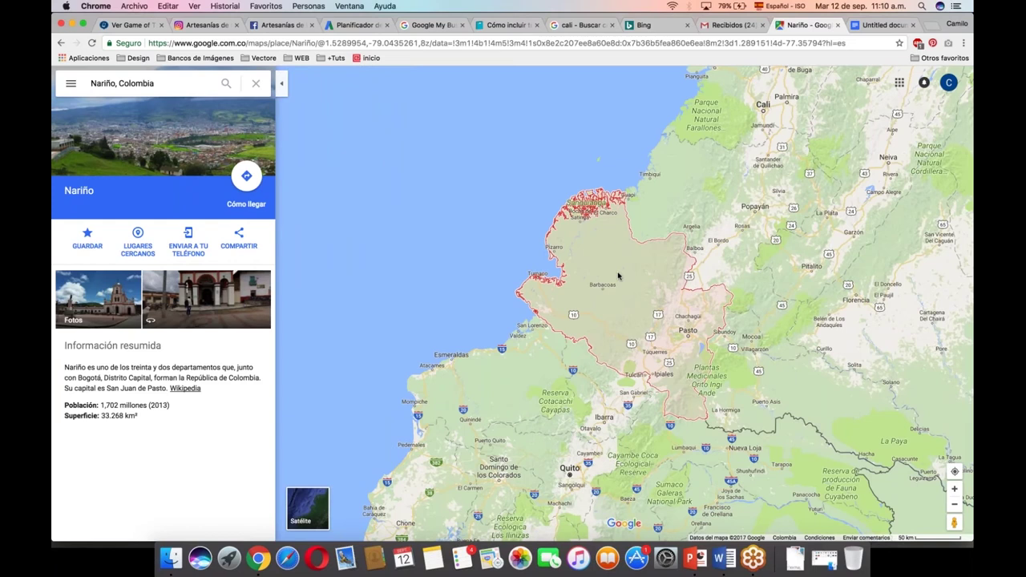
Examine Nariño's towns and terrain up close, from Barbacoas down to the Ecuadorian border at Ipiales and back up to Pasto
scroll(619, 274, up, 5)
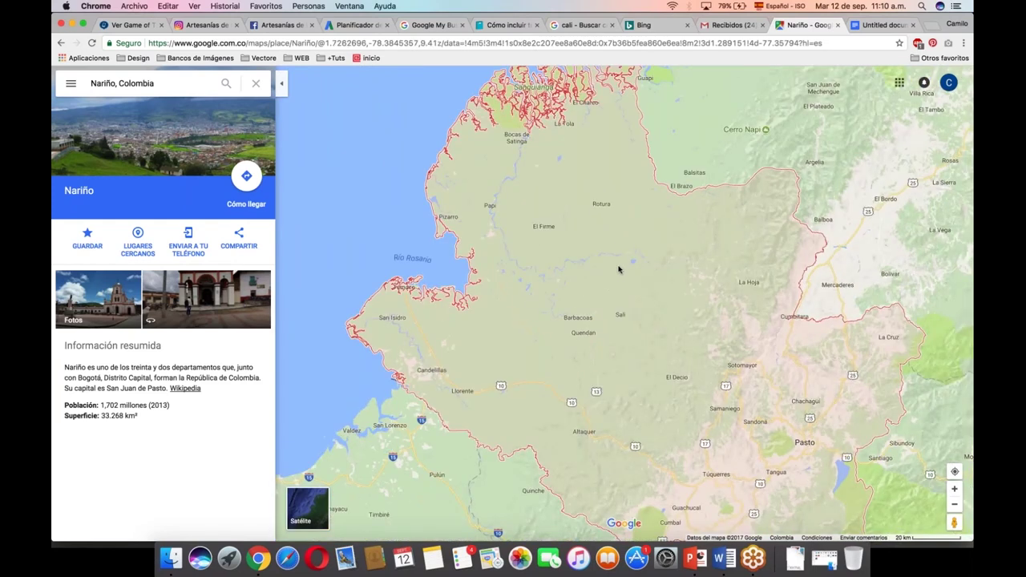
scroll(618, 269, up, 2)
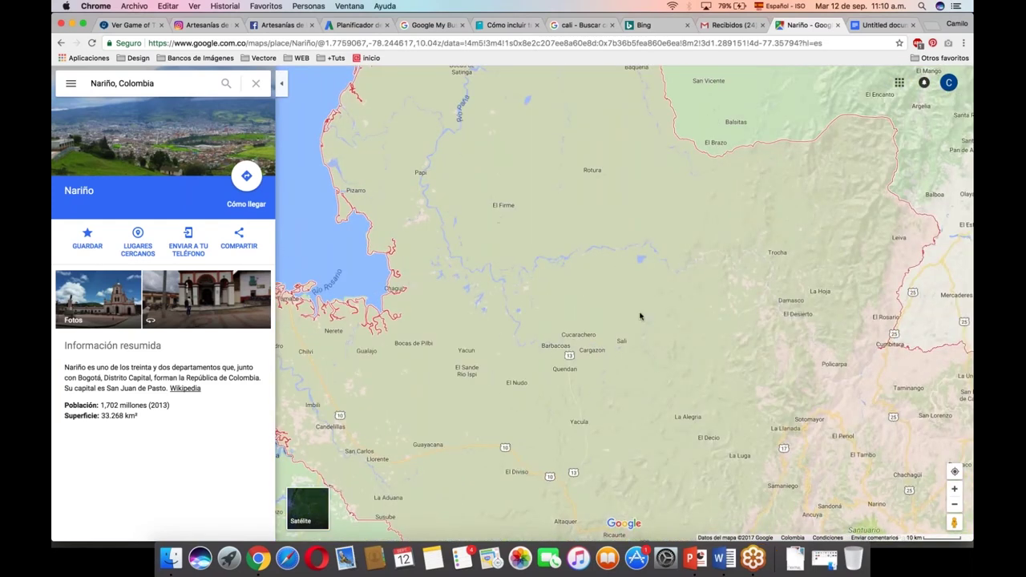
scroll(643, 354, up, 3)
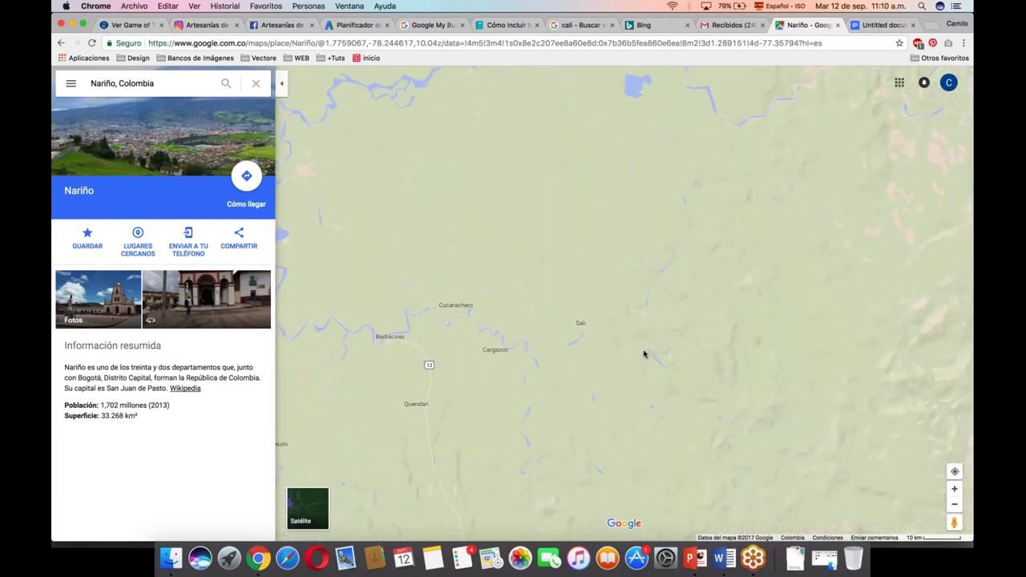
drag(414, 319, 538, 93)
drag(610, 449, 593, 104)
drag(815, 289, 482, 103)
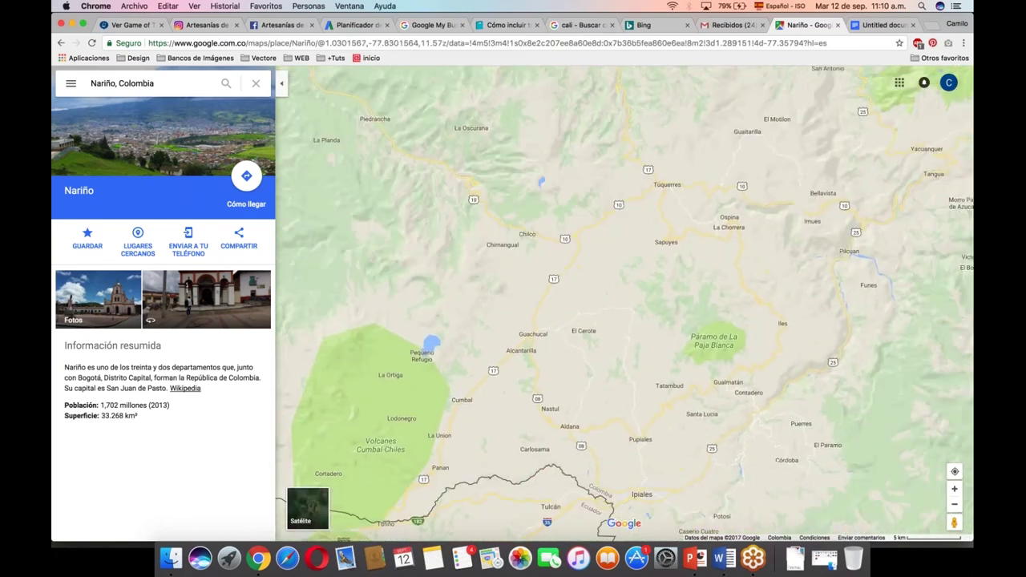
drag(722, 361, 646, 179)
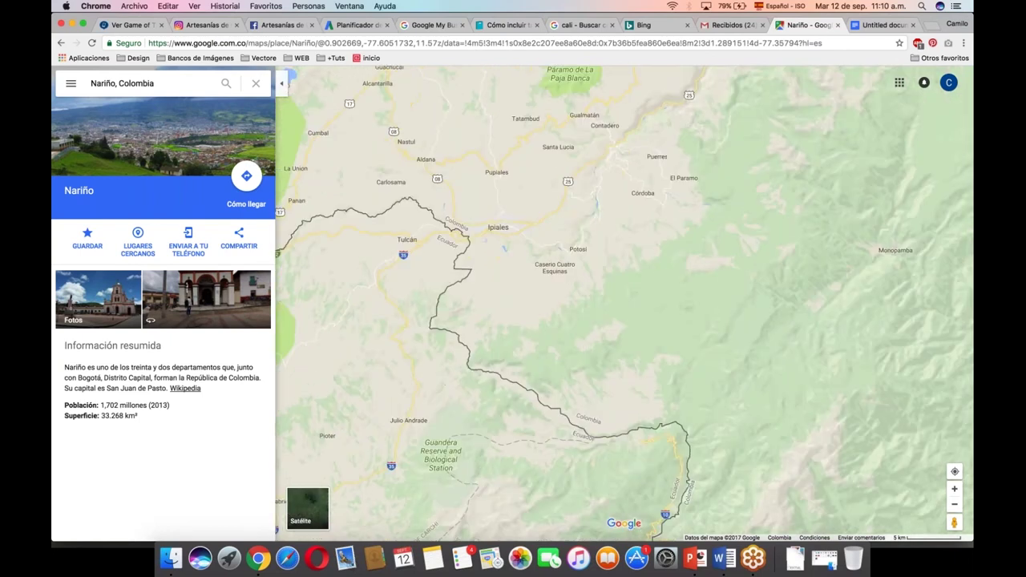
drag(653, 318, 653, 238)
scroll(654, 238, down, 2)
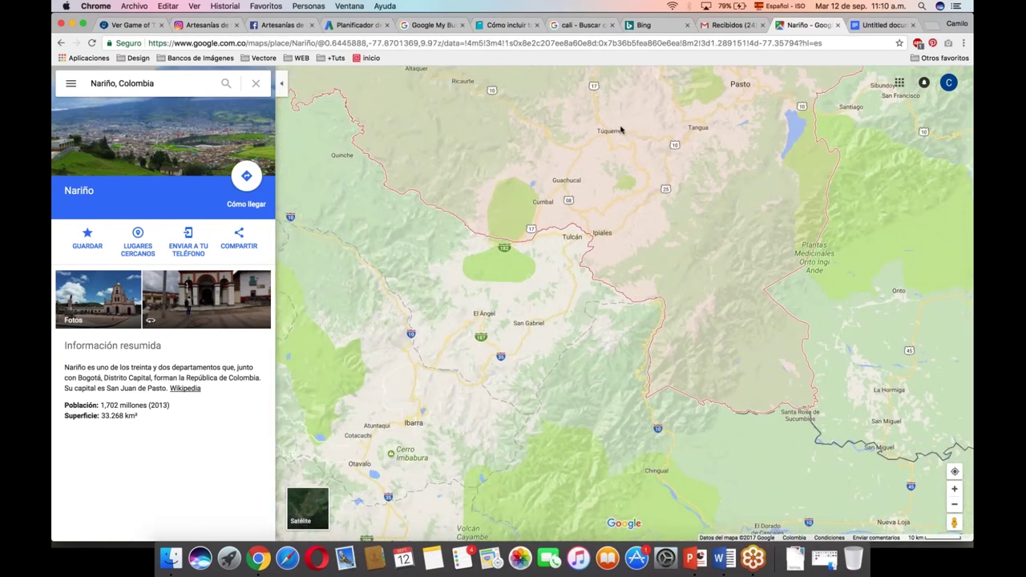
drag(621, 130, 671, 265)
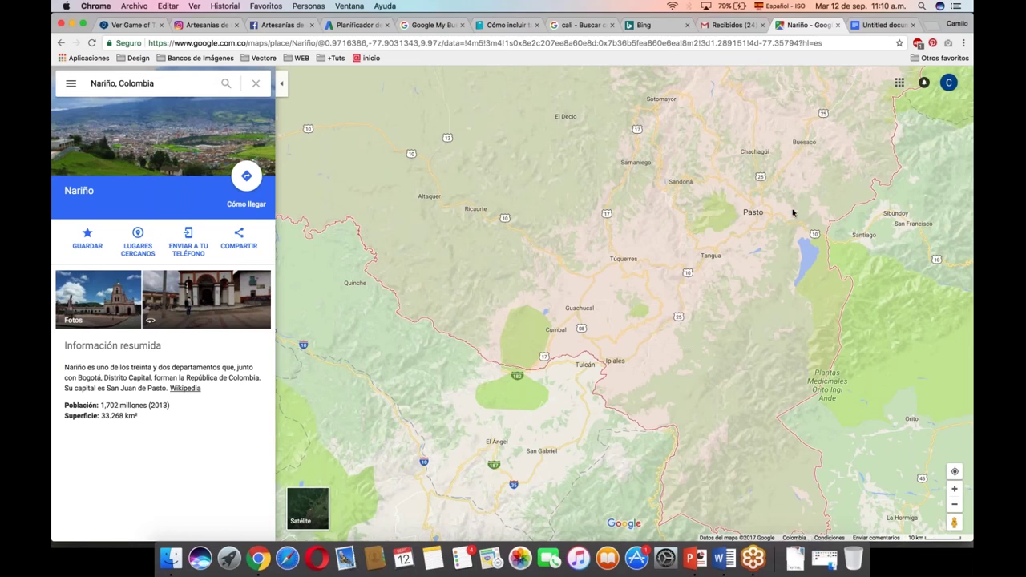
Open the city of Pasto and examine its central streets, museums and landmarks up close
click(753, 213)
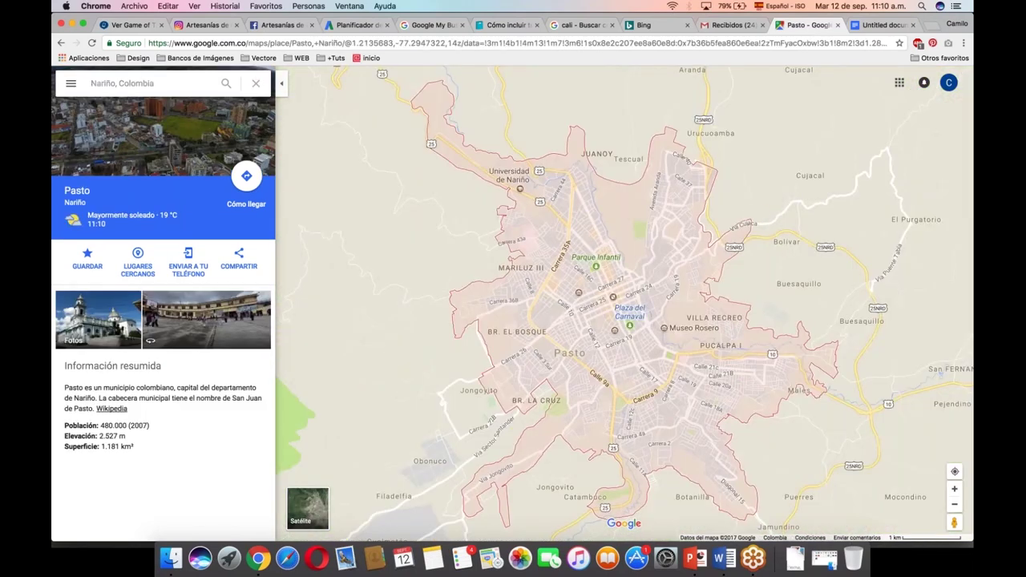
scroll(624, 255, up, 2)
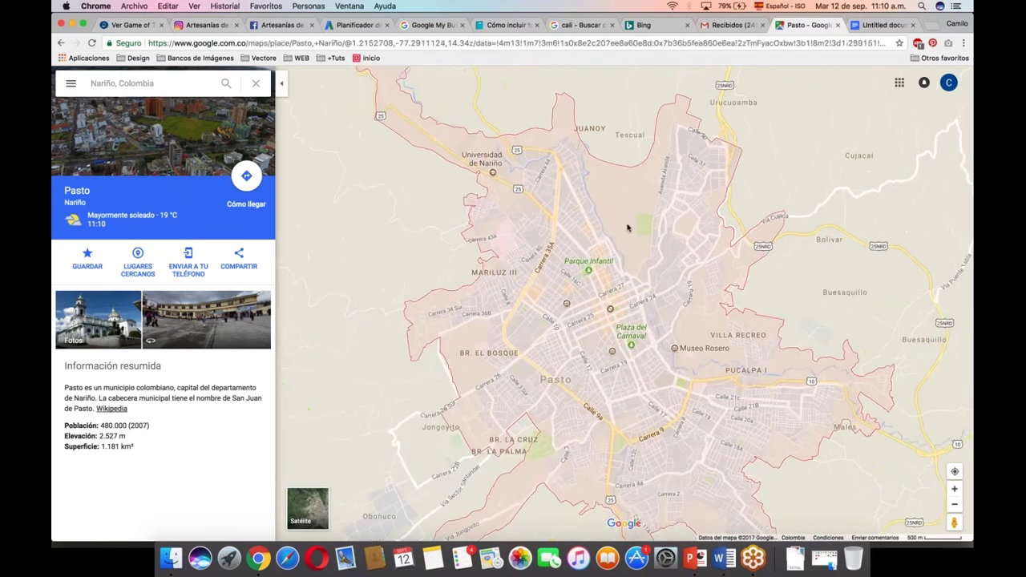
scroll(601, 339, up, 3)
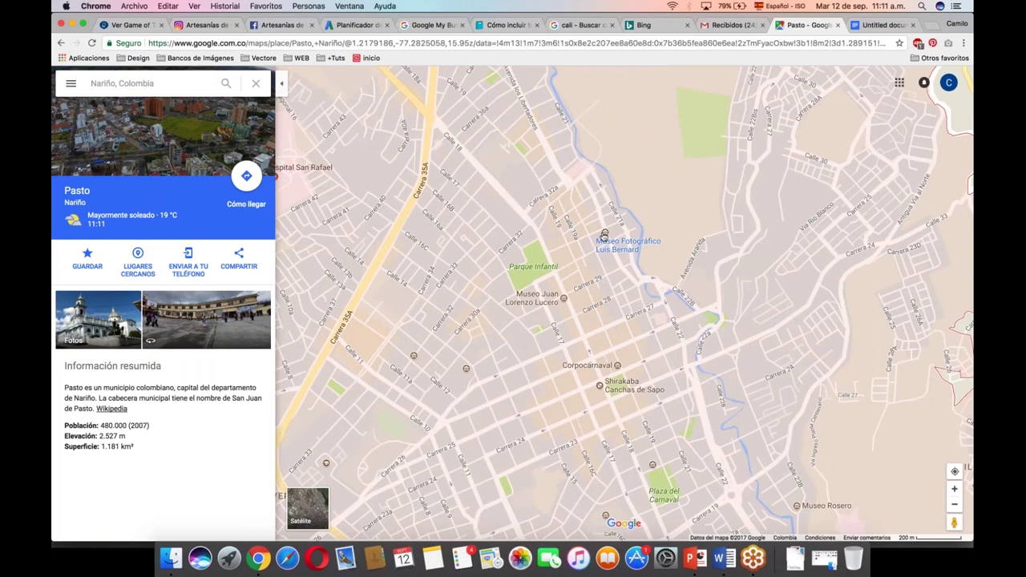
mouse_move(605, 235)
scroll(600, 261, up, 3)
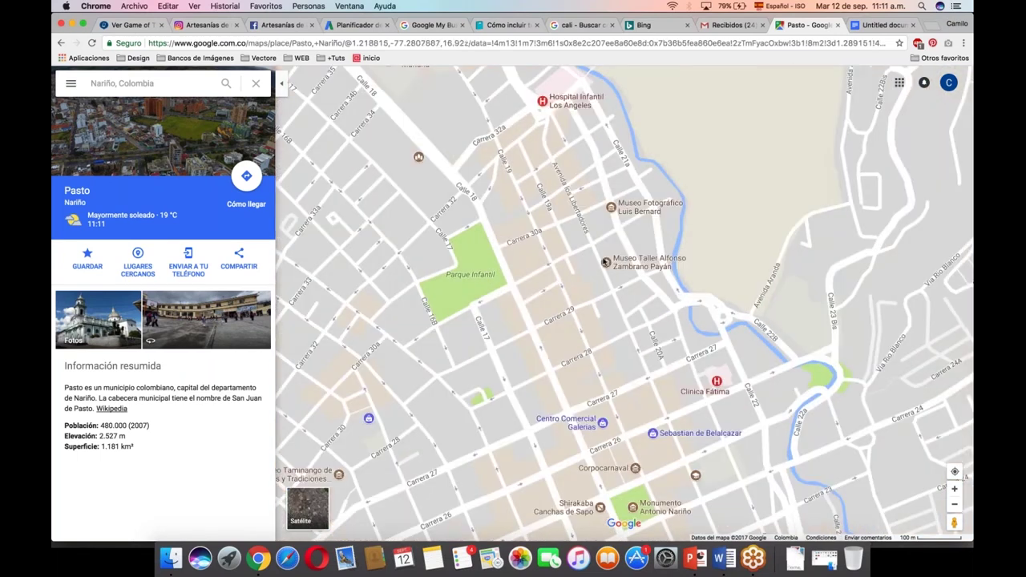
drag(764, 420, 880, 199)
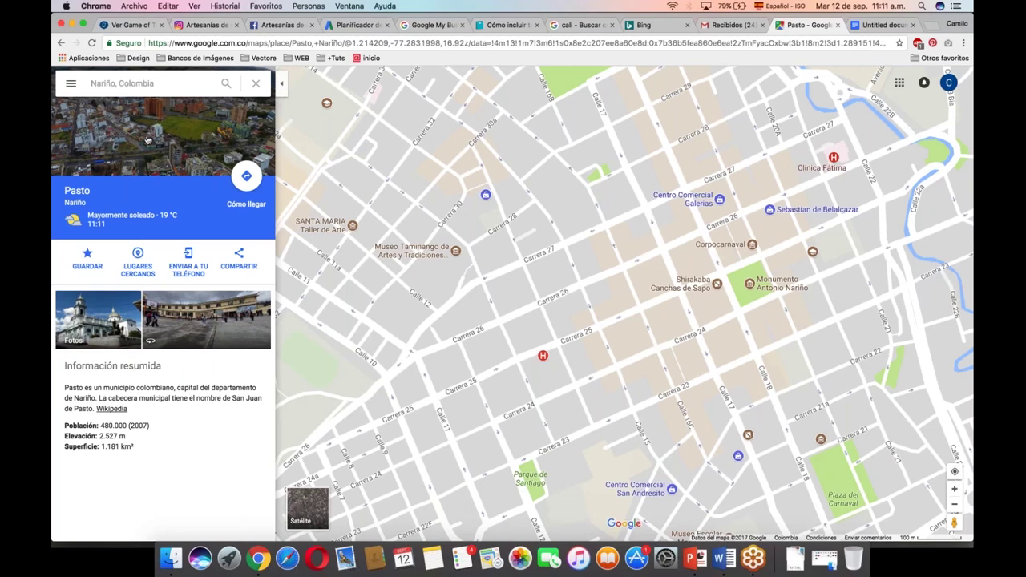
Open the custom map "Encuentros transformadores" from the account's own maps and expand its full list of Oficios
click(71, 86)
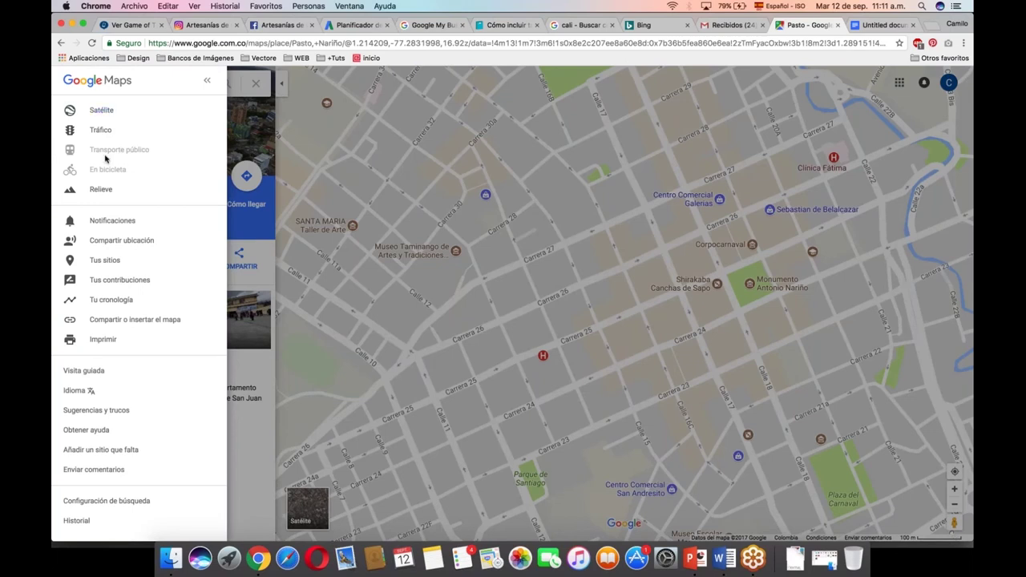
click(105, 261)
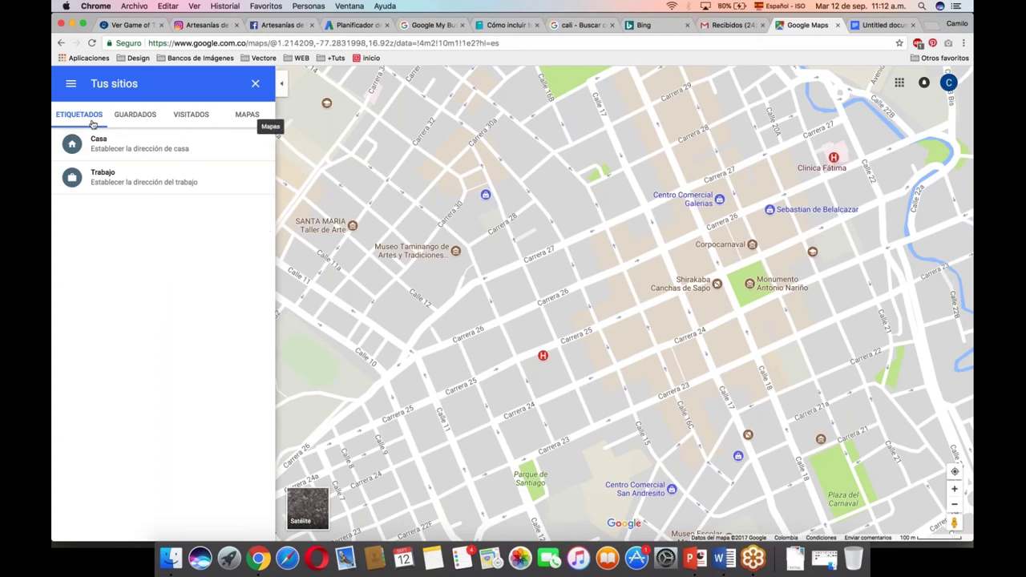
click(245, 118)
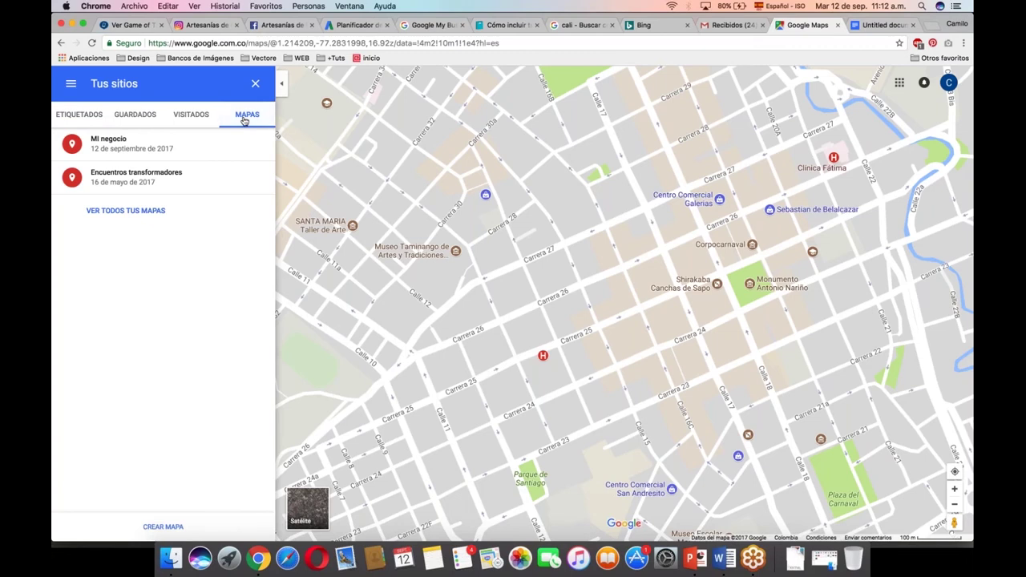
click(175, 182)
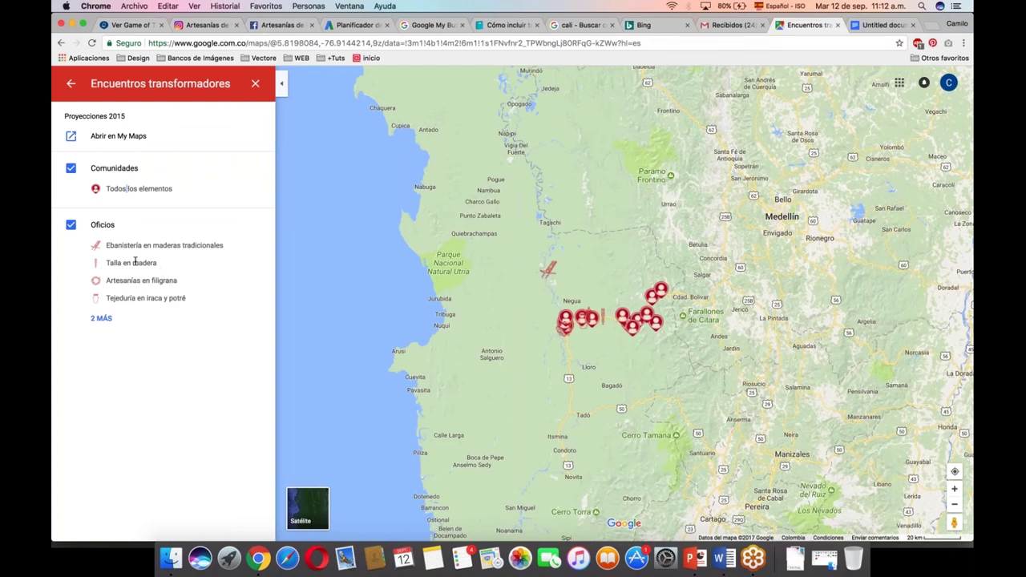
click(102, 319)
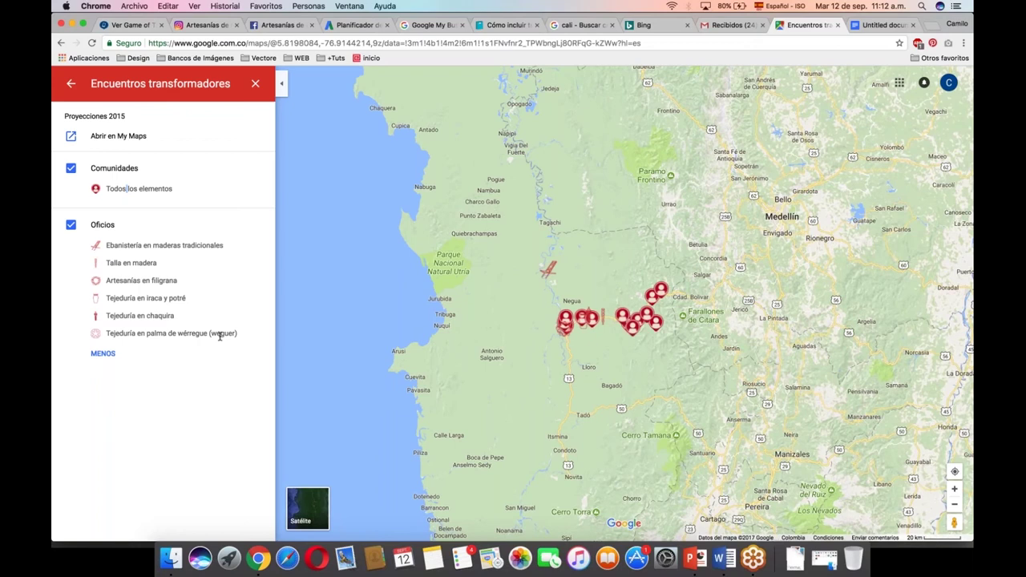
View the details of the community marker just west of Tutunendo and of the filigree craft marker
scroll(572, 330, up, 5)
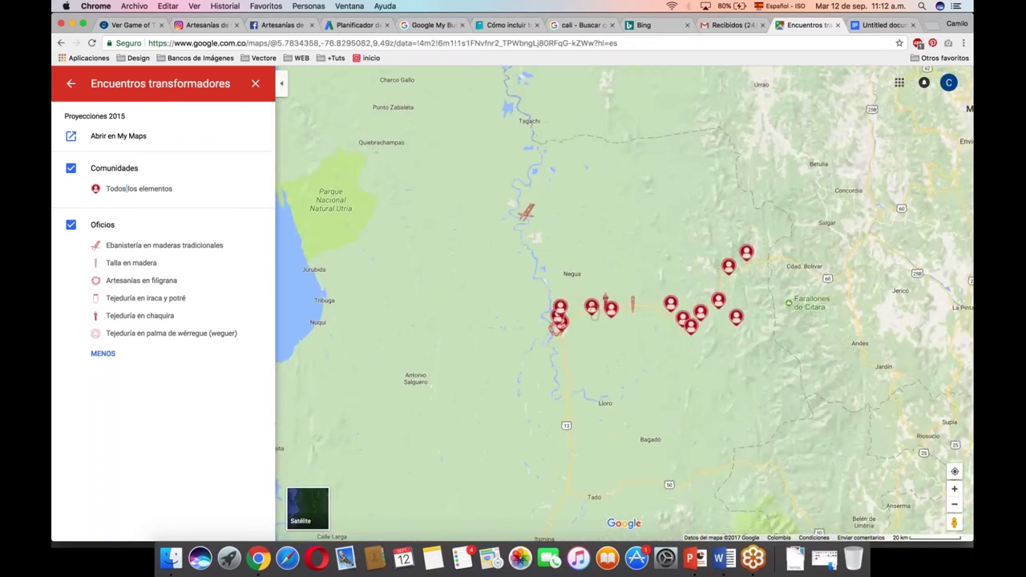
scroll(581, 332, up, 5)
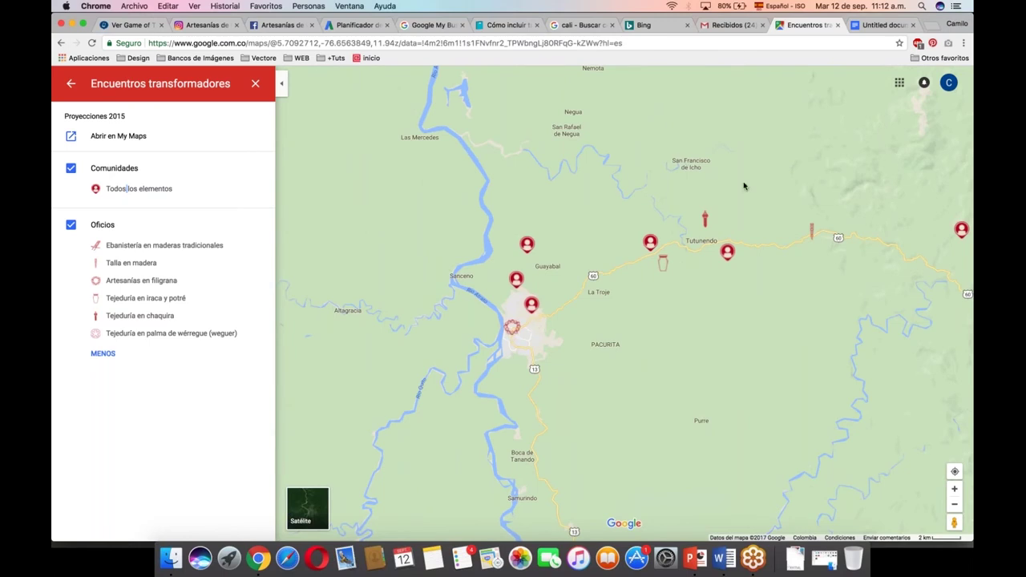
scroll(728, 192, down, 3)
scroll(729, 192, up, 3)
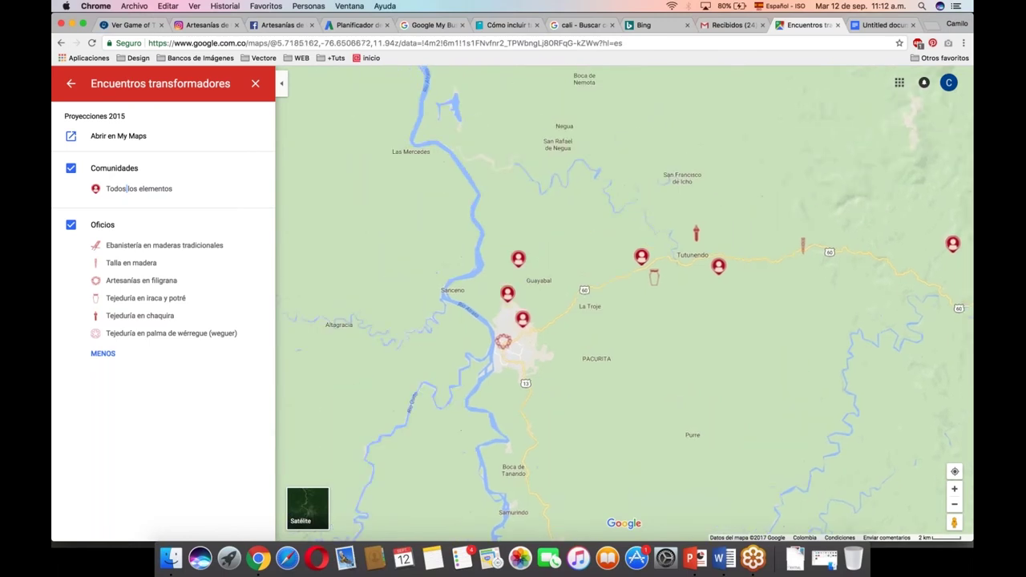
click(640, 260)
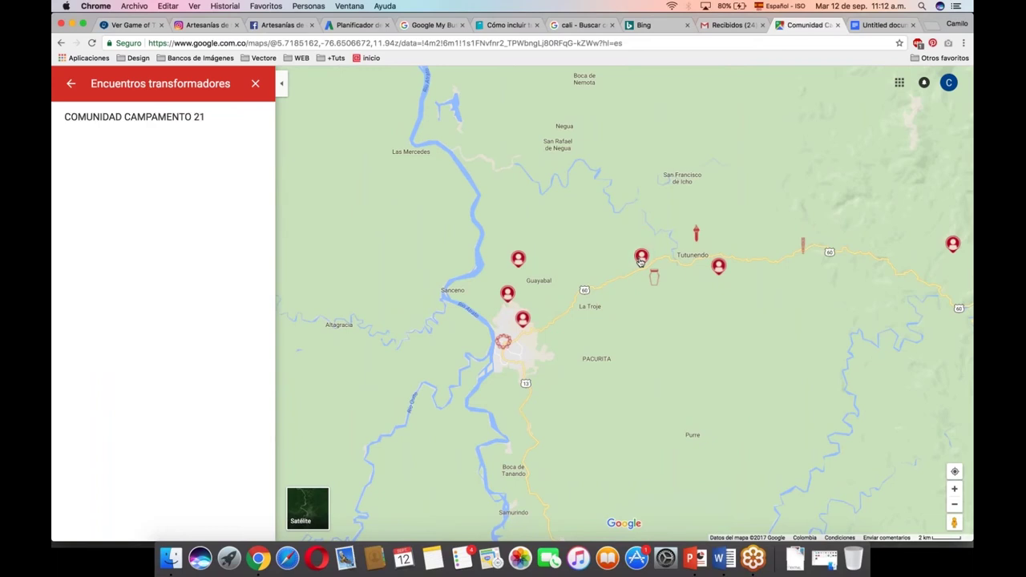
click(505, 344)
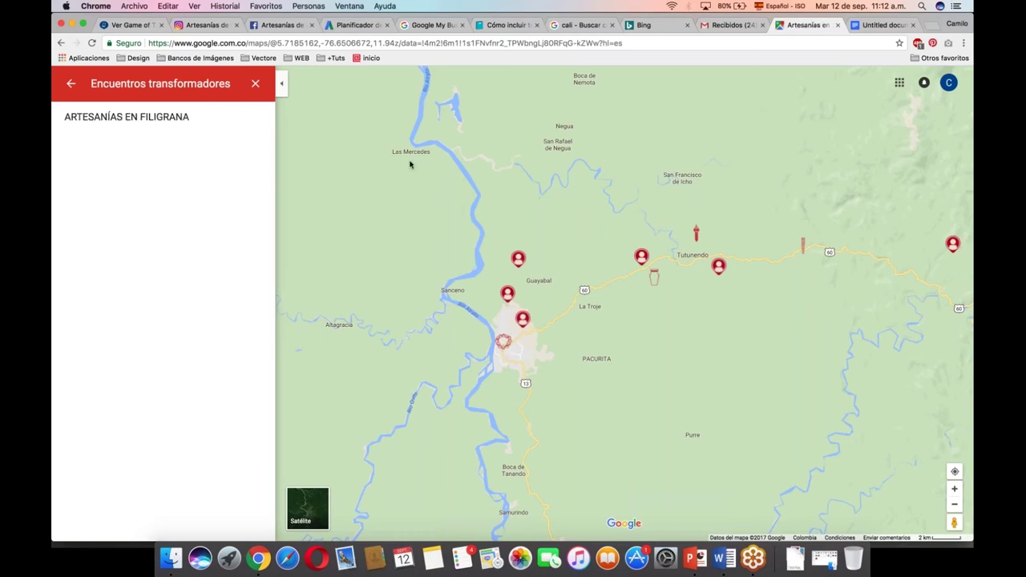
Follow the river north of the markers, view the "Tejeduría en chaquira" marker's details and highlight the first paragraph of its description
scroll(410, 163, down, 3)
drag(449, 169, 691, 370)
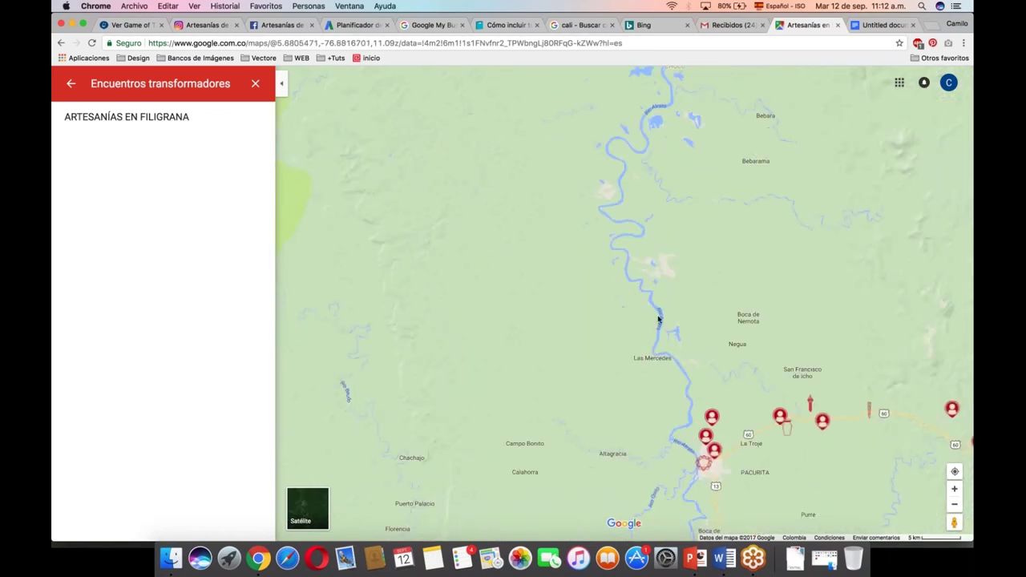
drag(676, 242, 669, 473)
drag(665, 337, 696, 321)
drag(691, 449, 687, 353)
drag(689, 481, 687, 385)
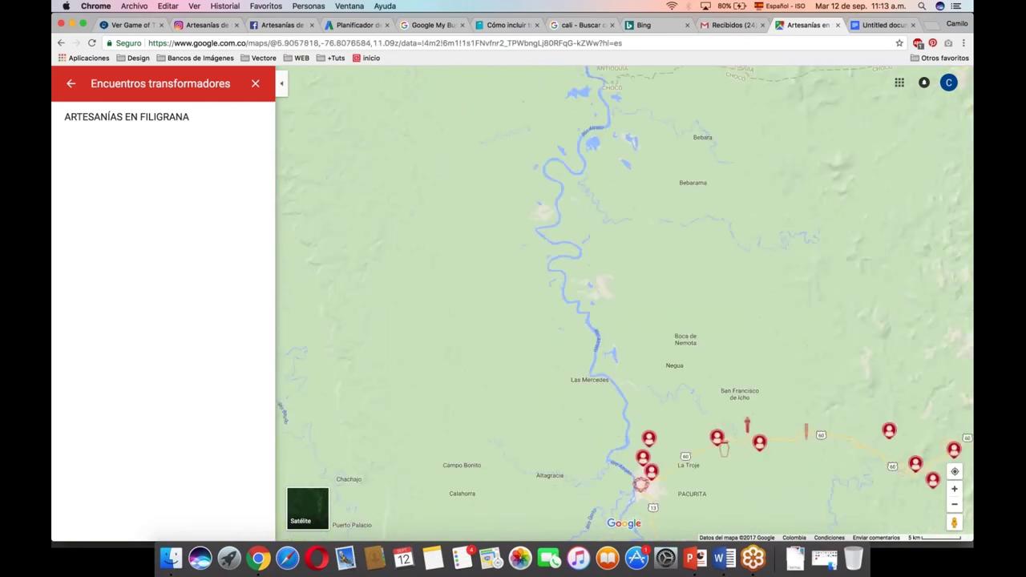
click(749, 428)
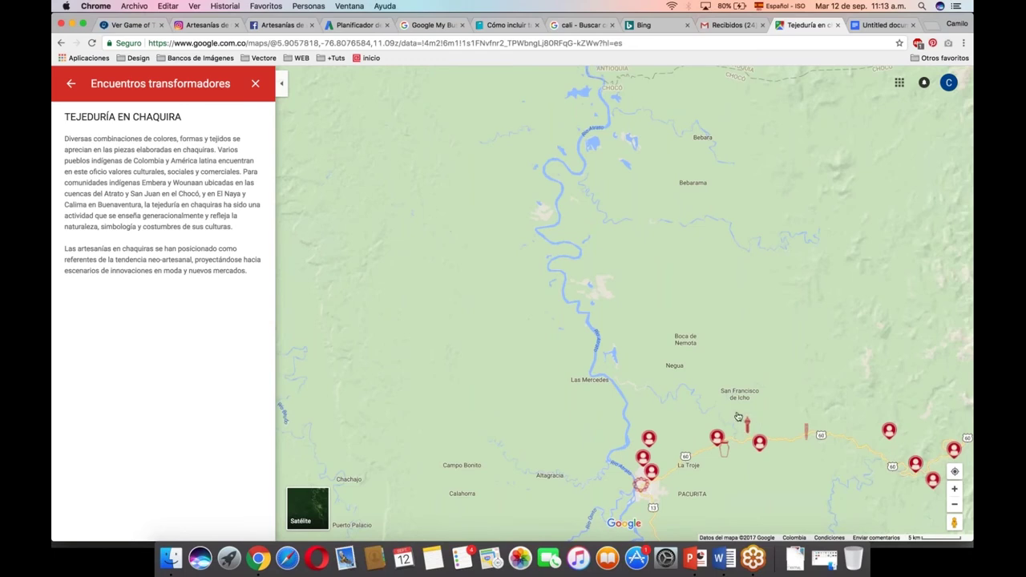
drag(65, 138, 234, 228)
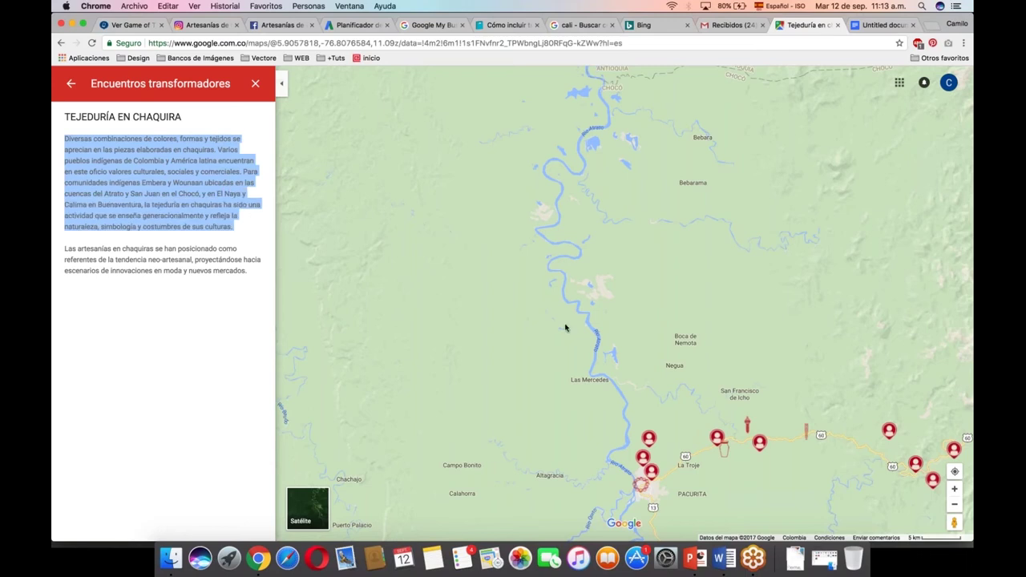
View the "Talla en madera" and filigree markers' details, and bring all of the map's markers into view
click(808, 438)
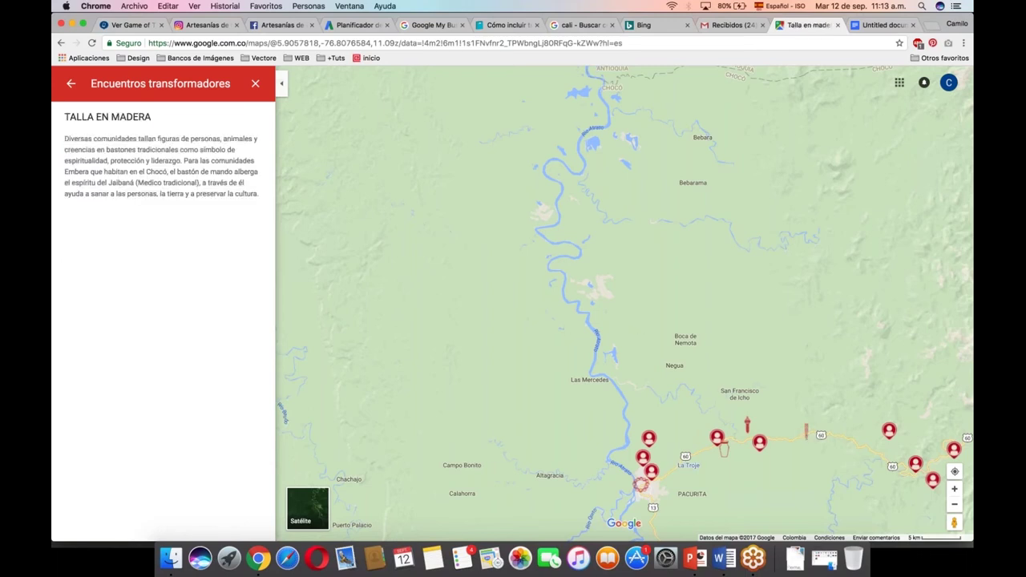
click(642, 486)
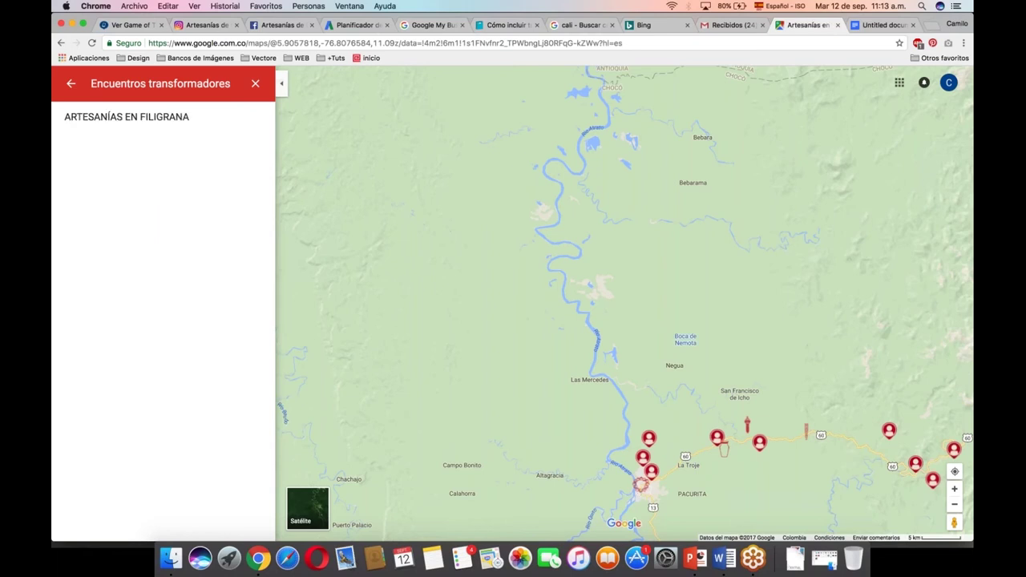
scroll(683, 340, down, 5)
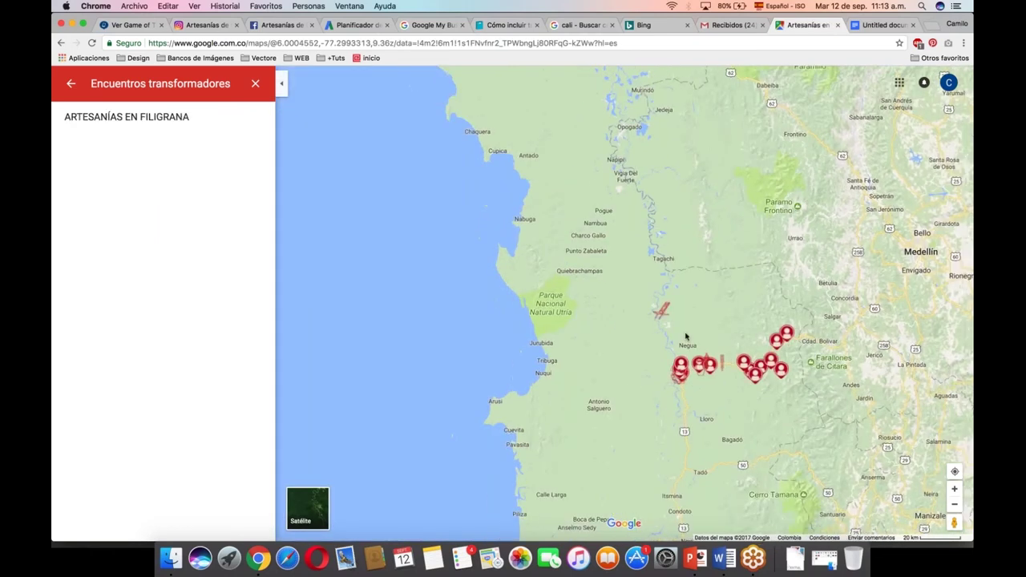
View the details of the chair-shaped craft marker northwest of Negua and the account's full collection of own maps in My Maps
click(659, 314)
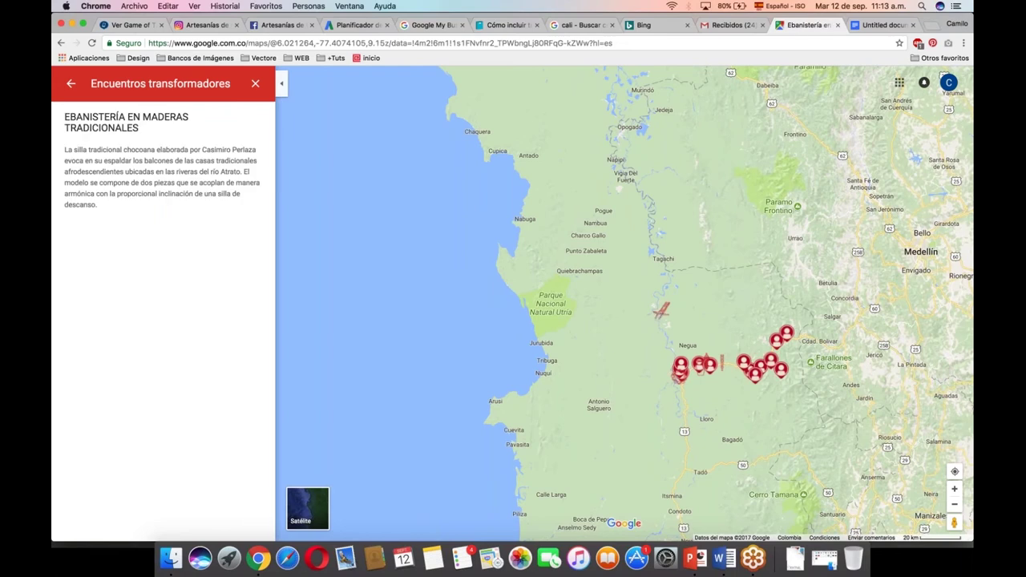
click(71, 83)
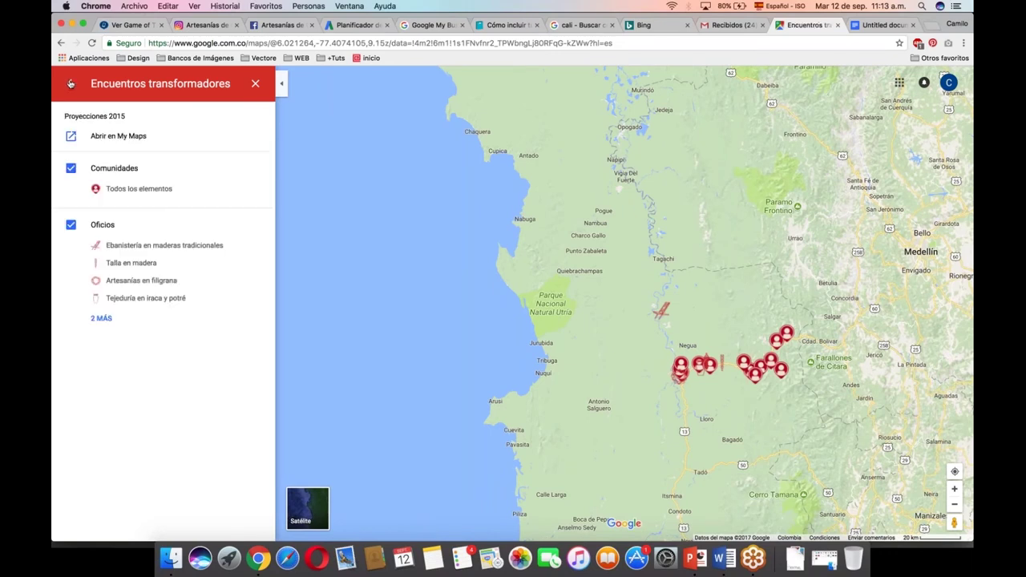
click(70, 83)
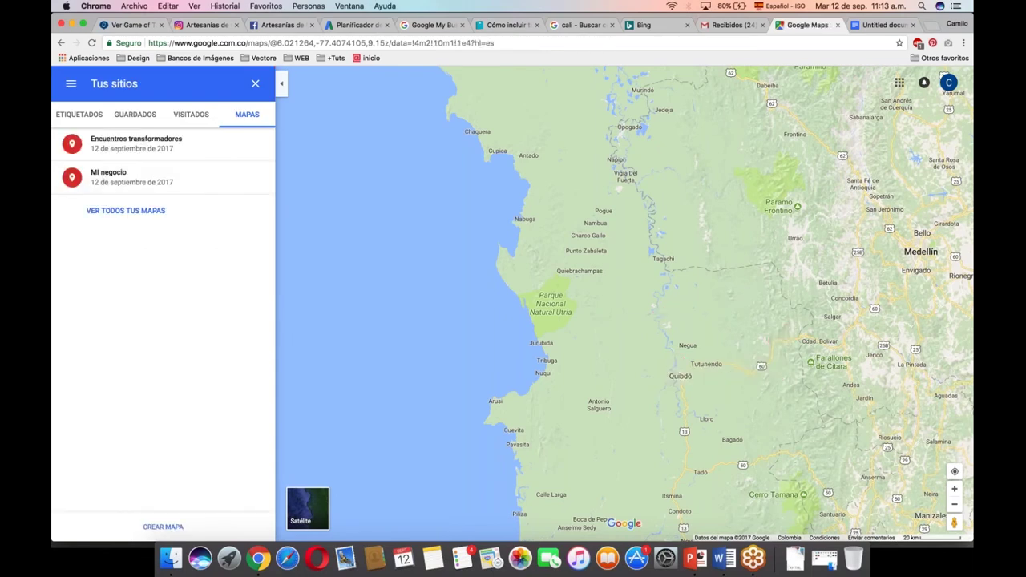
click(150, 213)
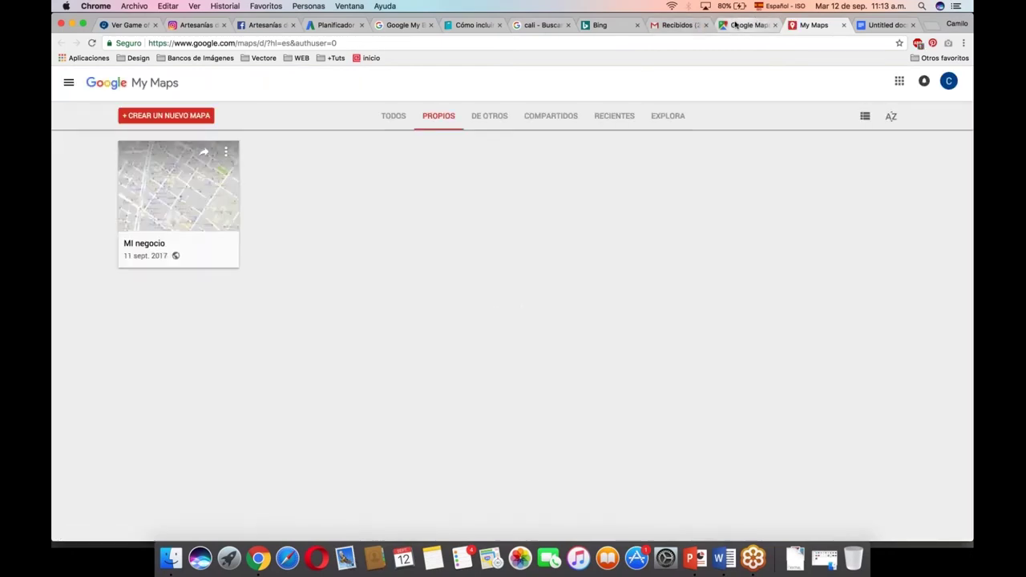
click(746, 26)
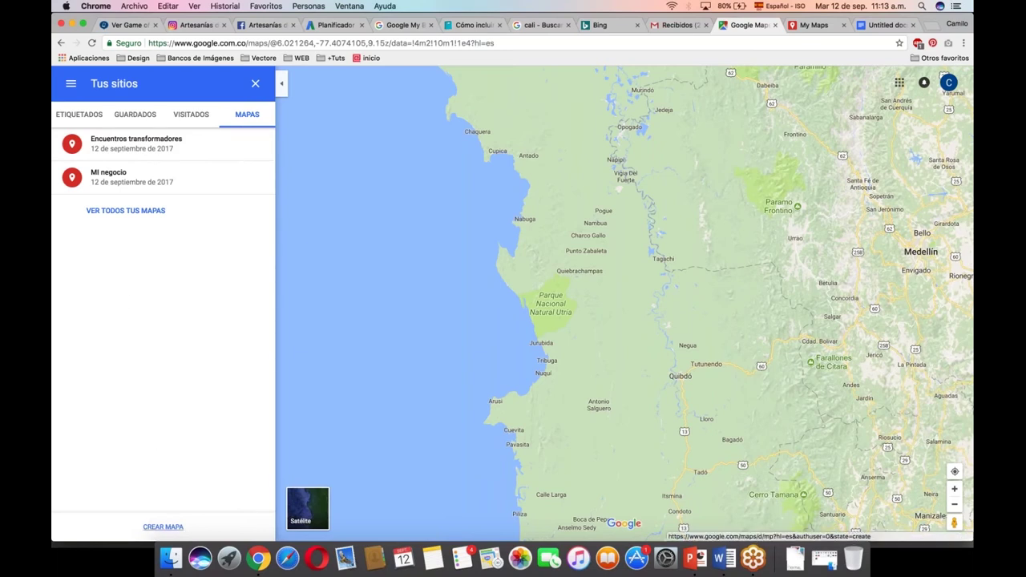
Create a new custom map and frame it on Buenaventura and its bay on Colombia's Pacific coast
click(163, 527)
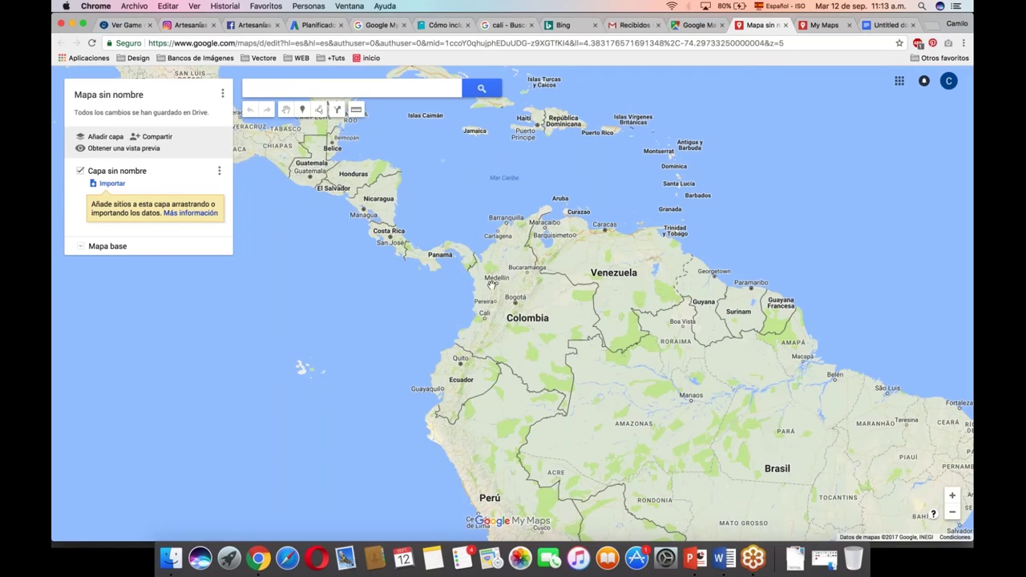
scroll(492, 285, up, 5)
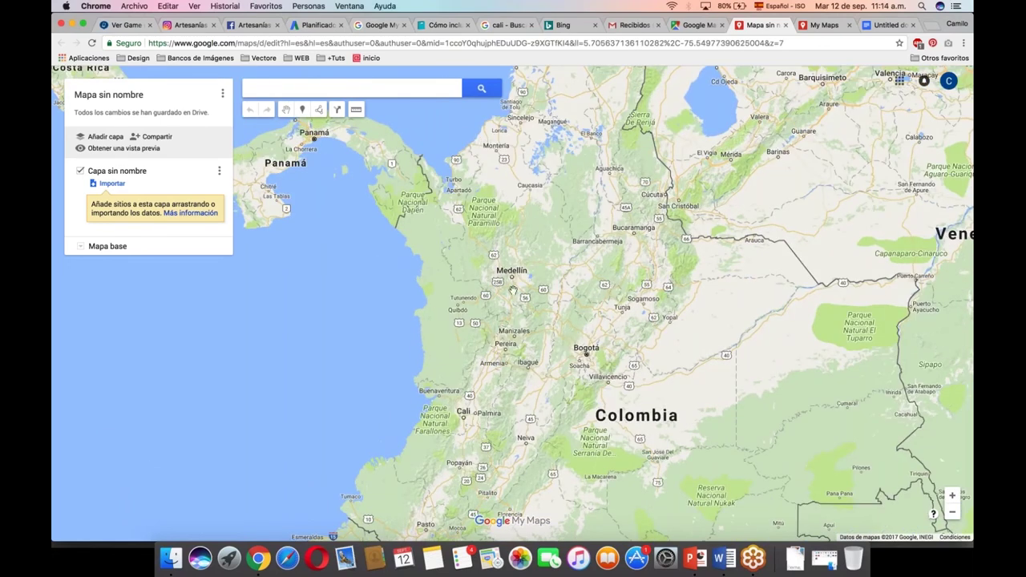
scroll(513, 290, up, 3)
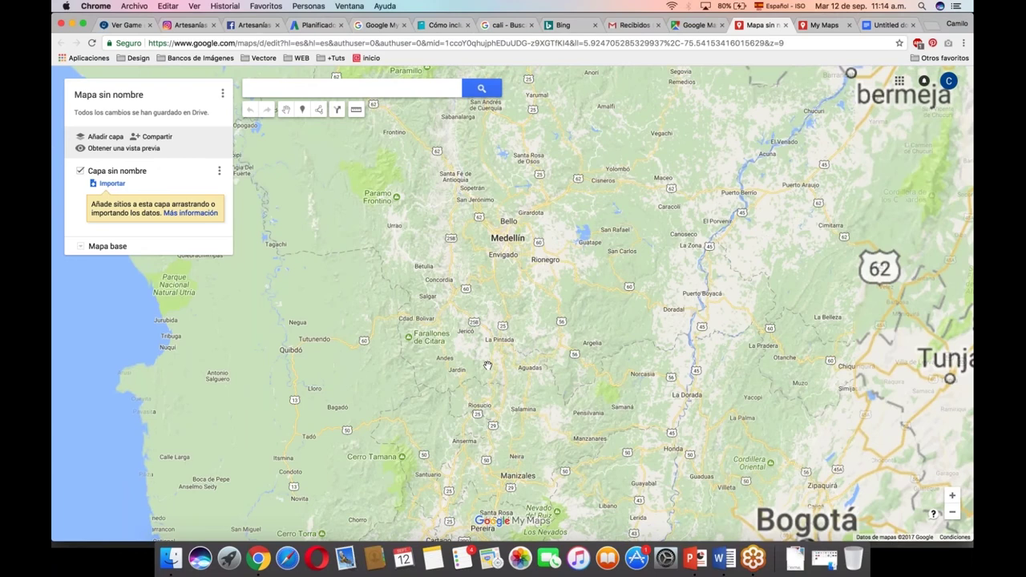
drag(488, 366, 674, 162)
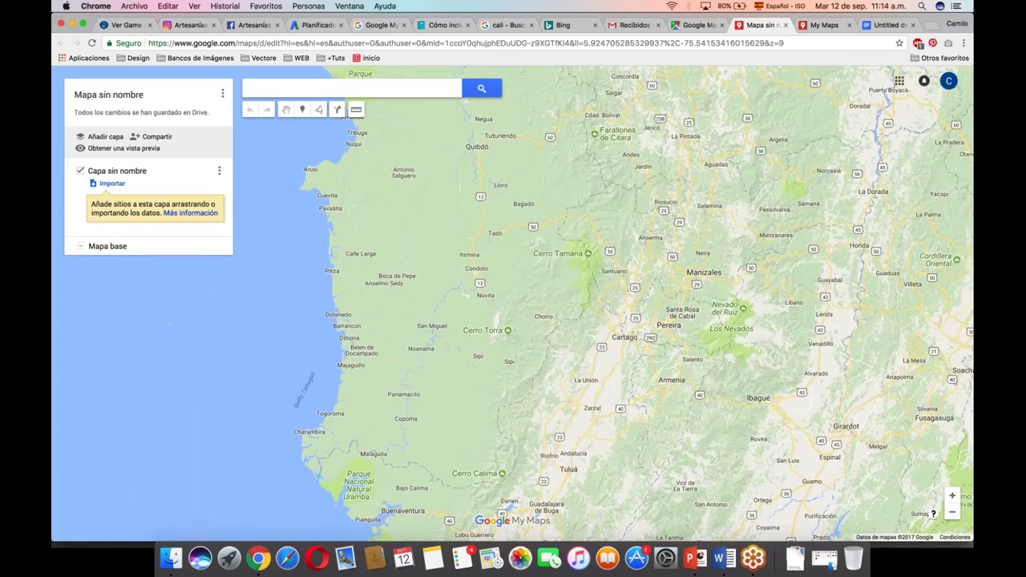
drag(566, 514, 562, 295)
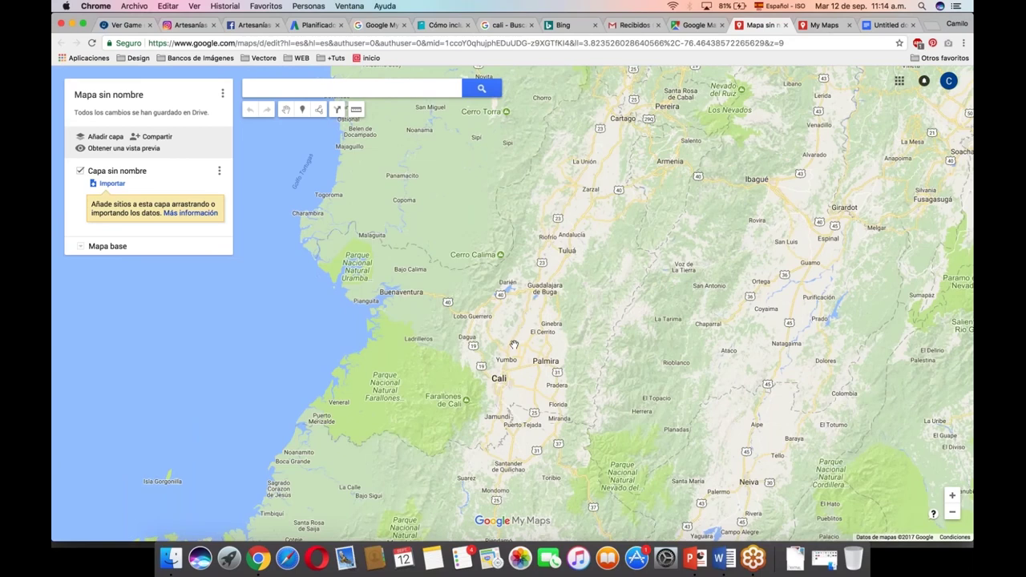
drag(524, 316, 557, 219)
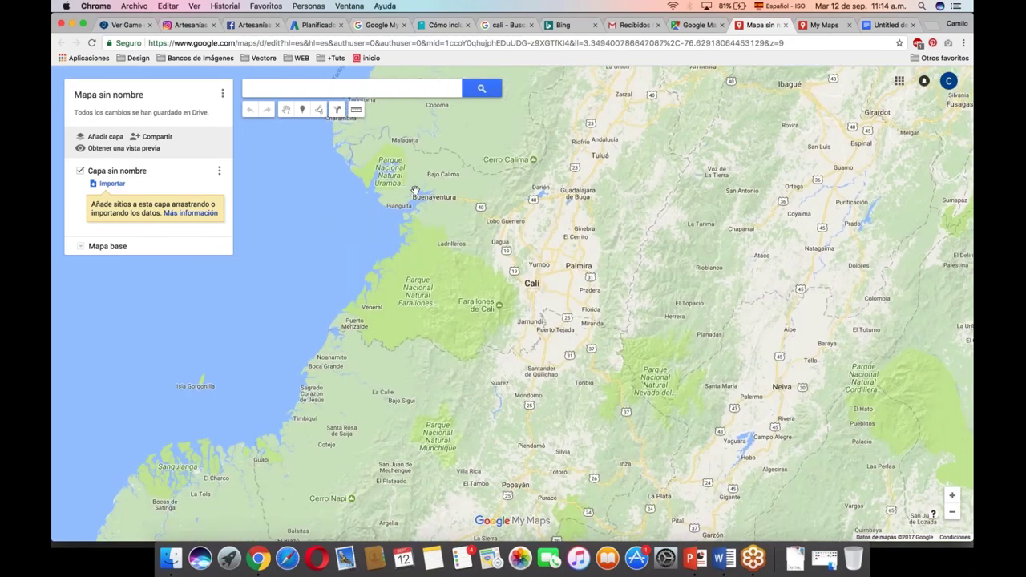
scroll(415, 190, up, 1)
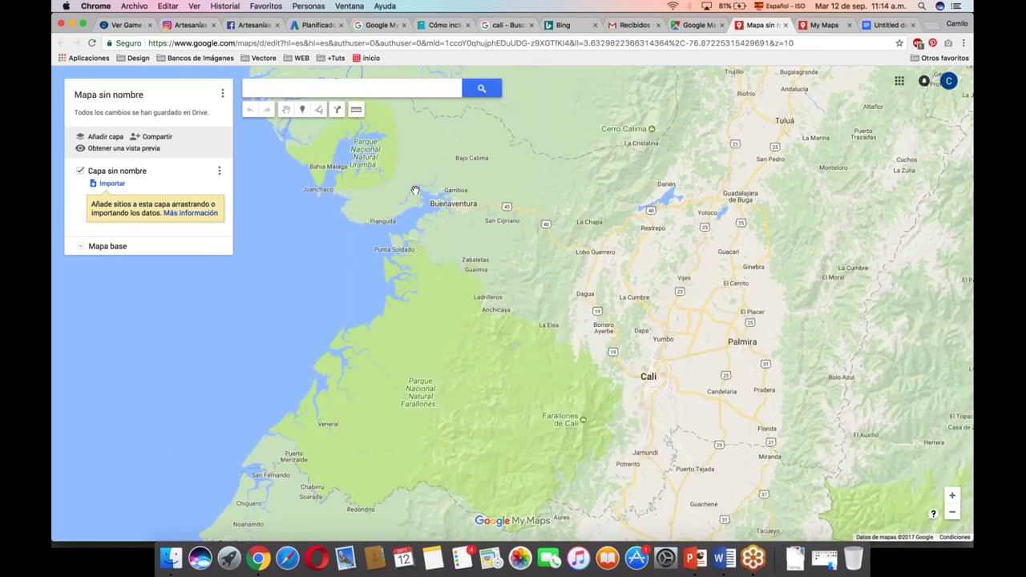
scroll(415, 190, up, 1)
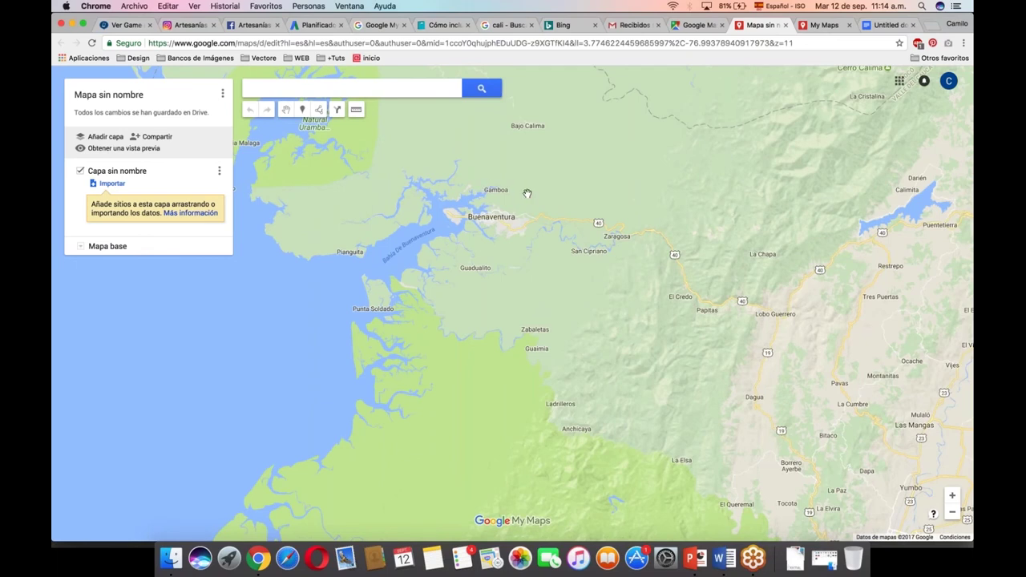
drag(550, 218, 522, 253)
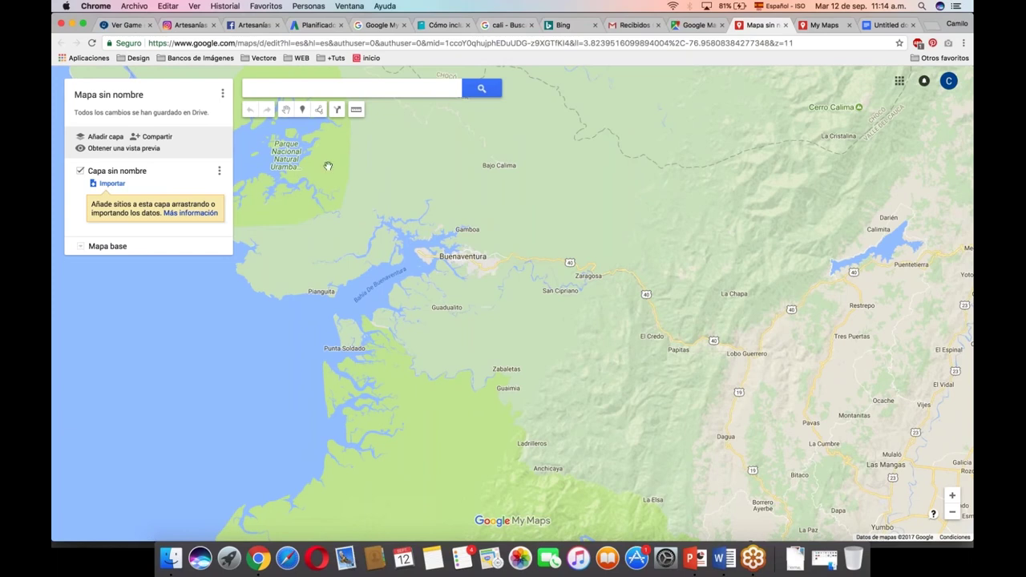
Set the new map's title to "Marimba tradicional" and save it
click(223, 94)
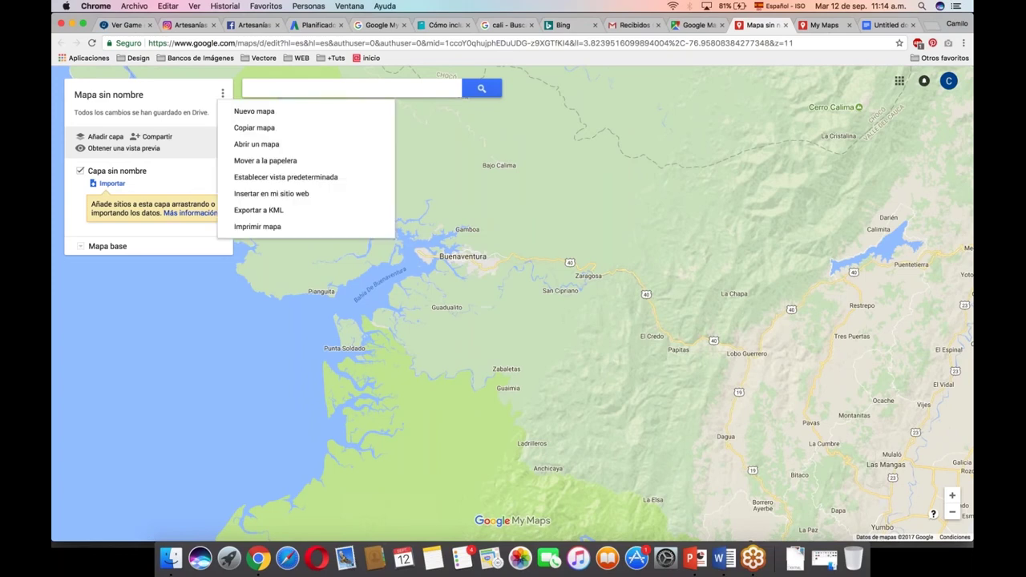
click(223, 94)
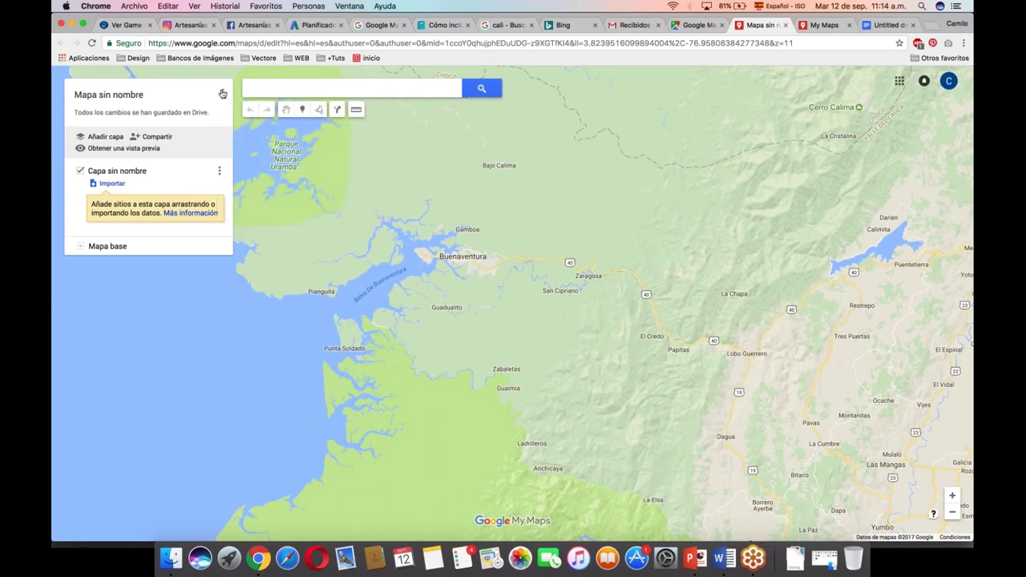
click(158, 99)
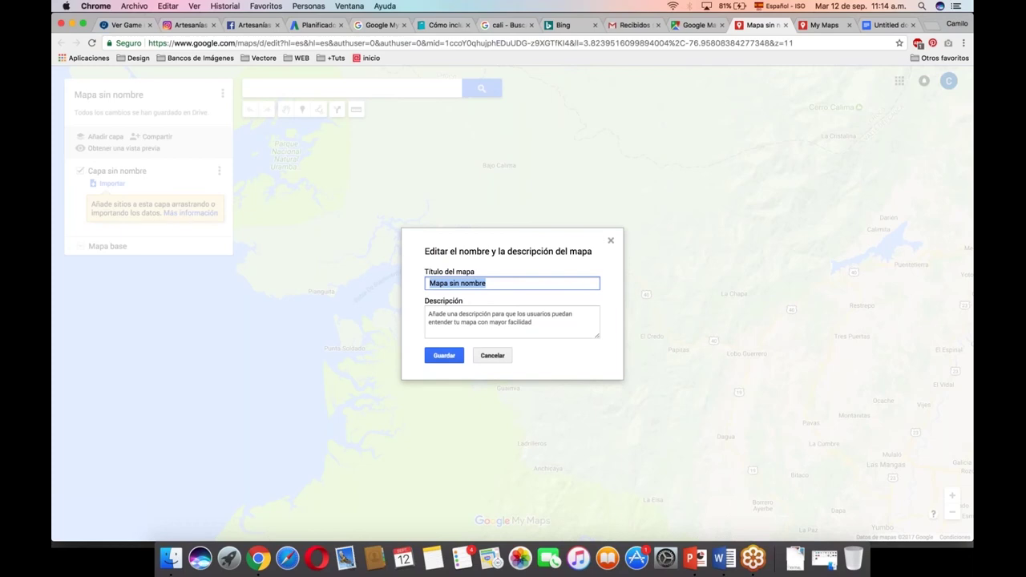
text(Ma)
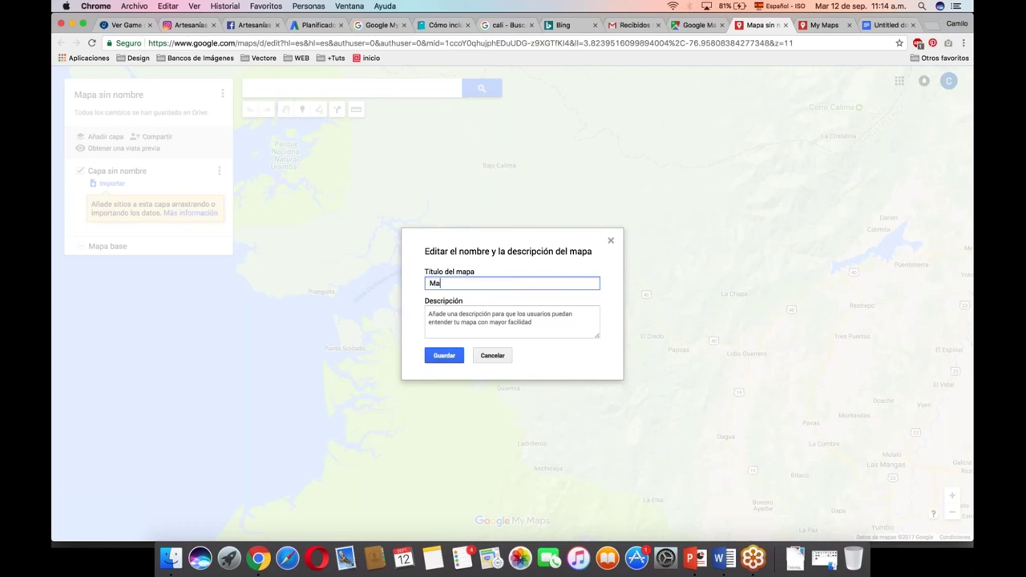
text(rimba tradicional)
click(444, 356)
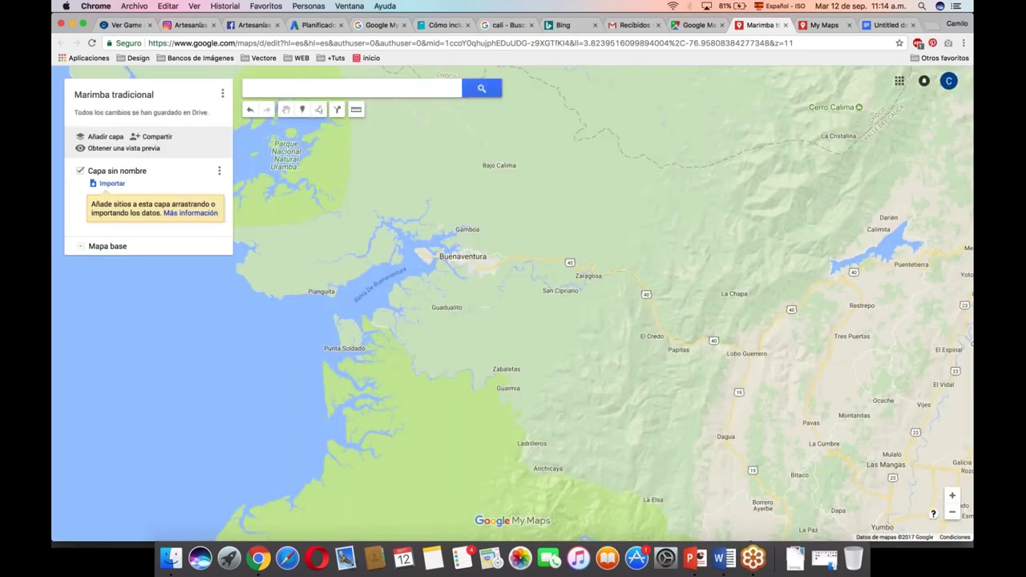
Add a second layer to the map and rename the first layer "Marimba de chonta"
click(106, 137)
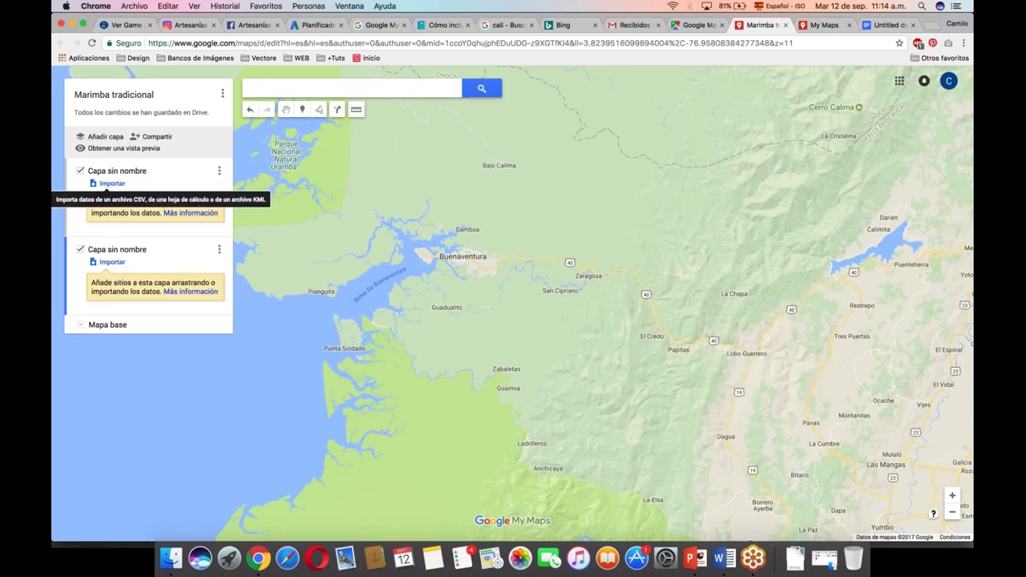
click(116, 172)
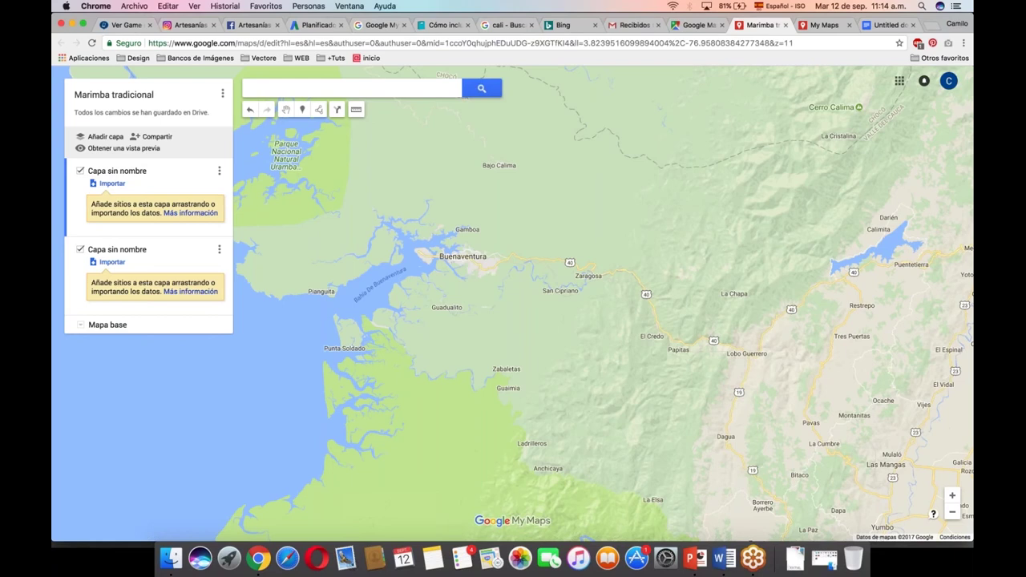
click(120, 172)
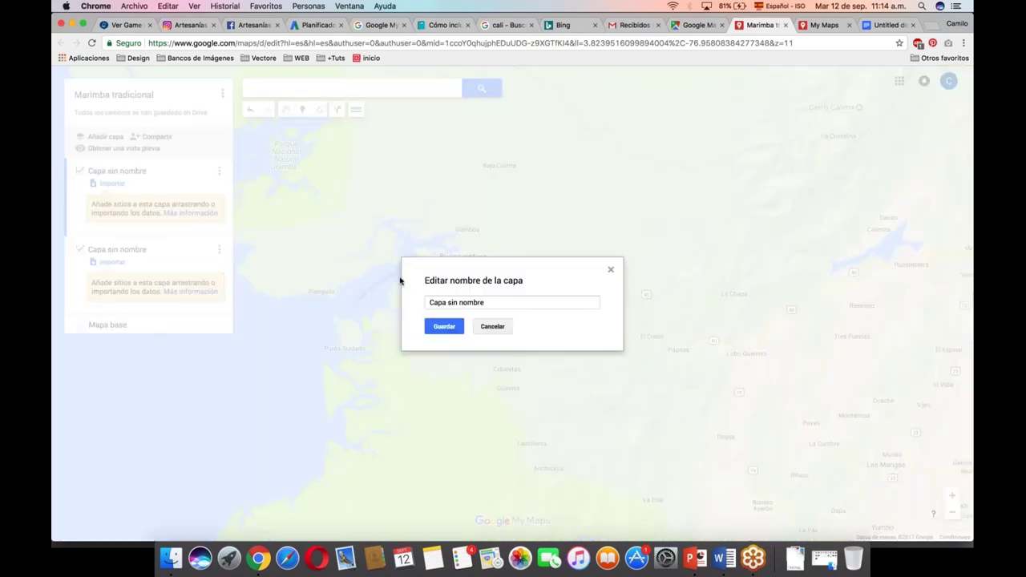
drag(485, 302, 428, 303)
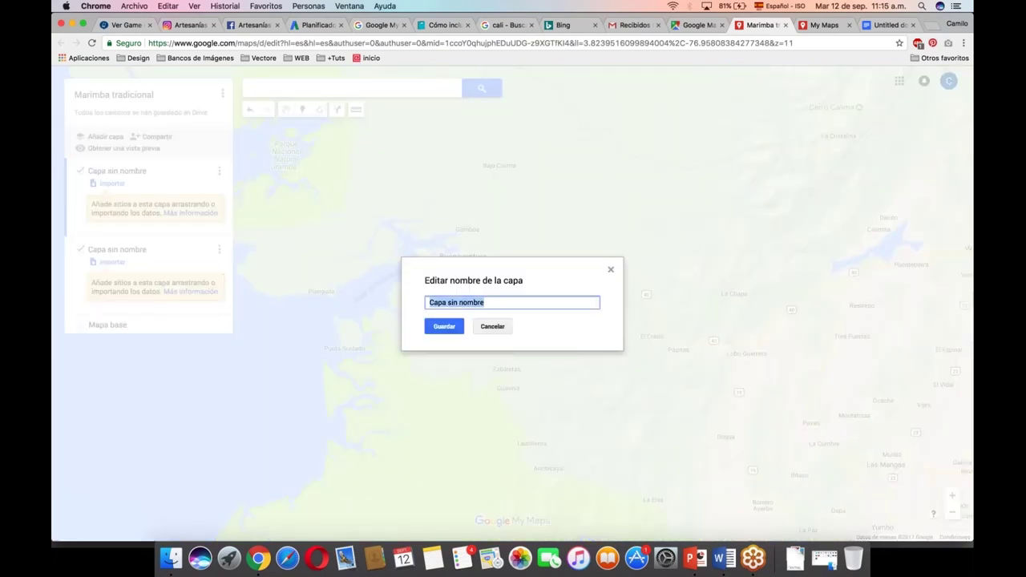
text(Marimba de chonta)
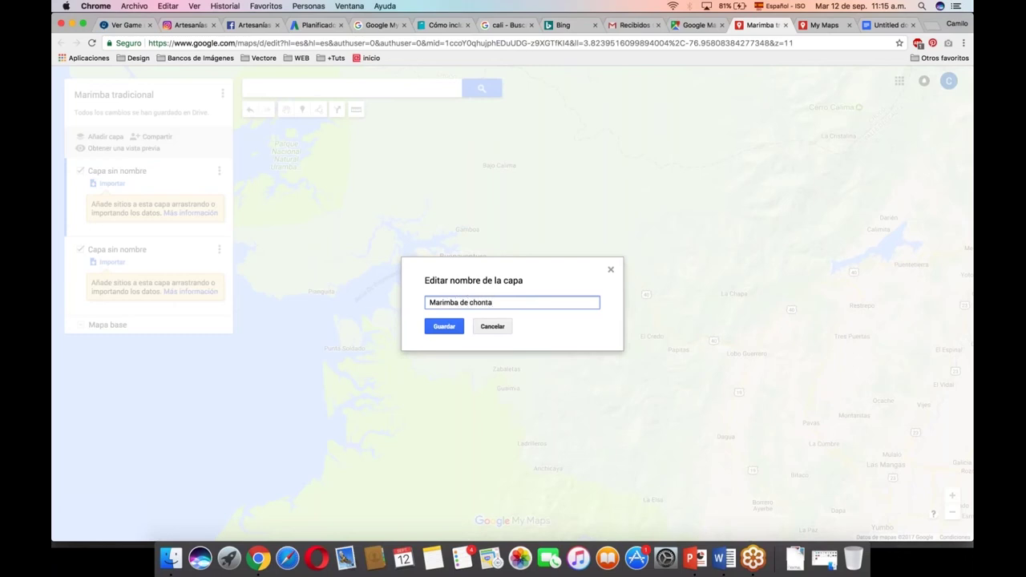
click(444, 328)
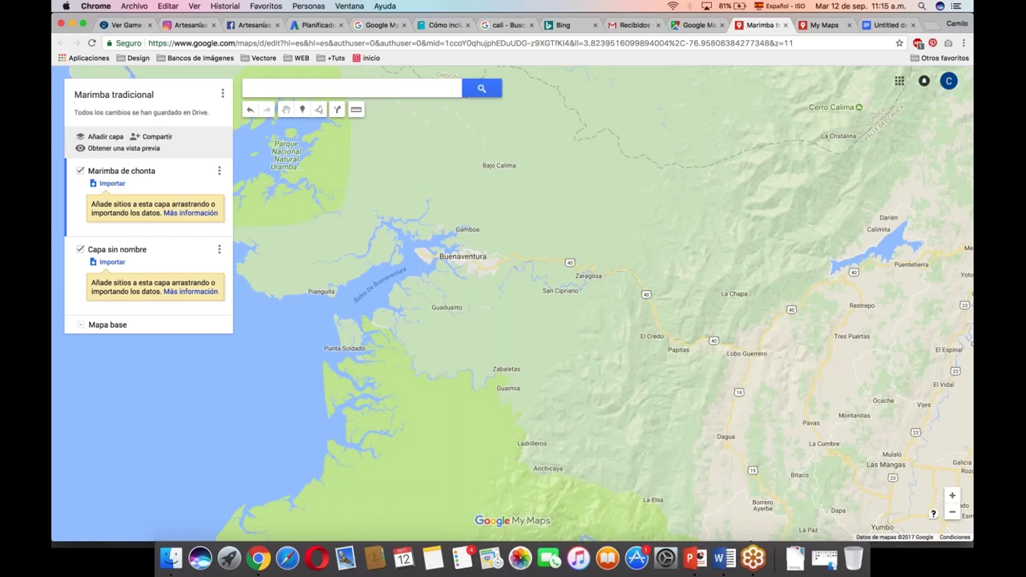
Place a marker on Buenaventura in the "Marimba de chonta" layer and title it "Marimbas de Anchico"
click(219, 174)
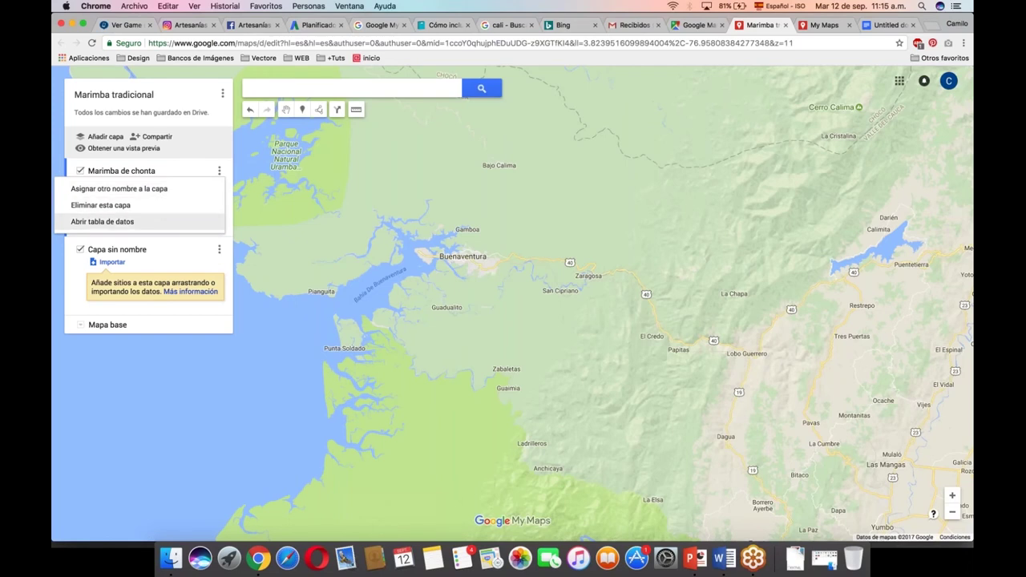
click(303, 111)
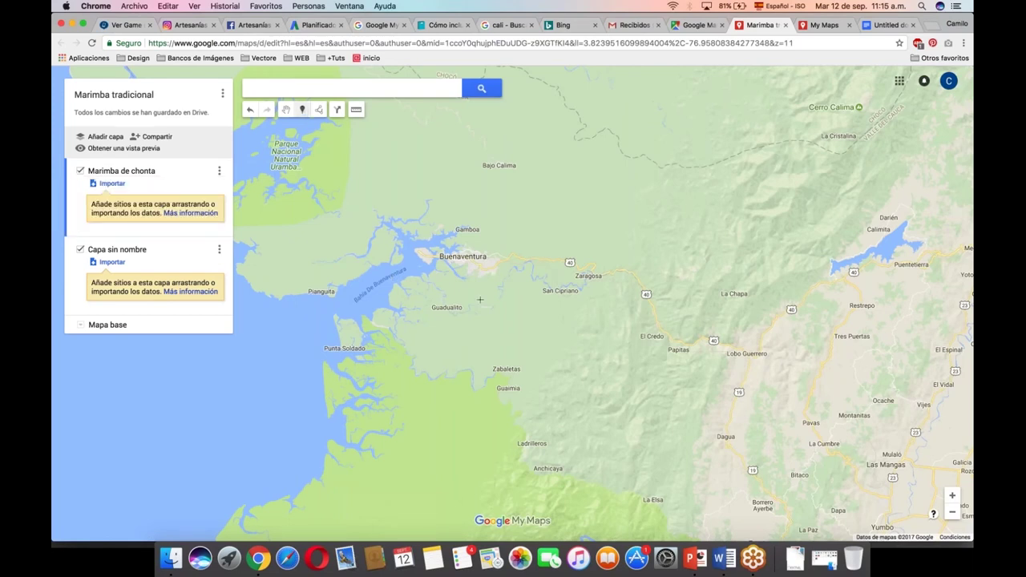
click(468, 257)
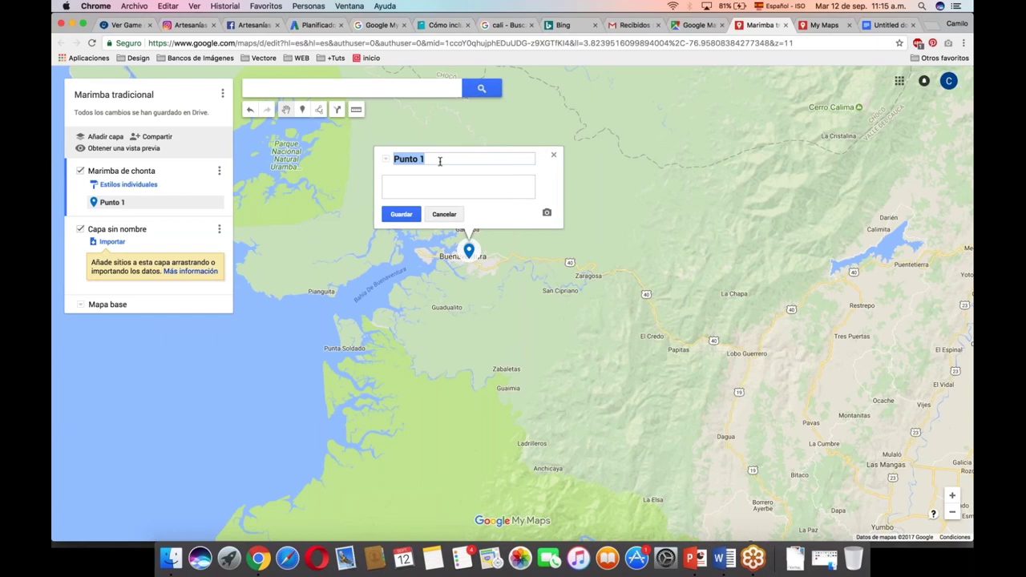
text(Marimbas de Anchico)
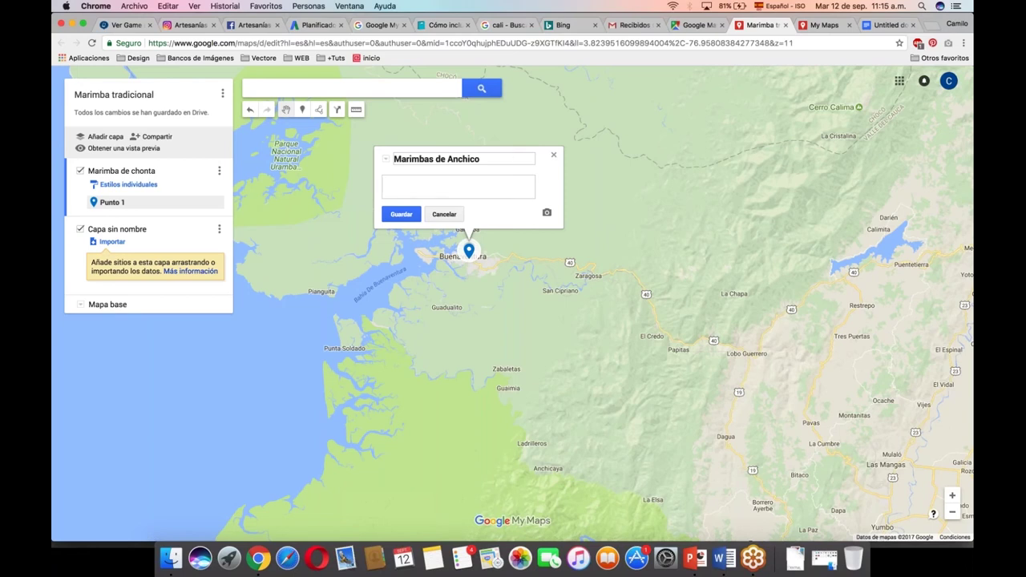
Copy the dictated paragraph from the untitled Google Docs document into the Buenaventura marker's description
right_click(883, 26)
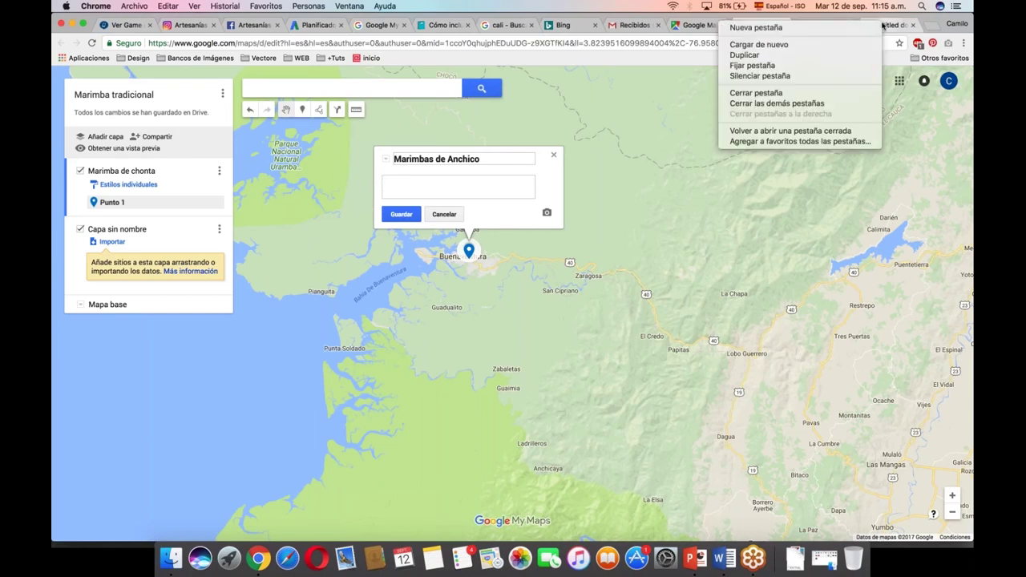
click(893, 27)
click(893, 26)
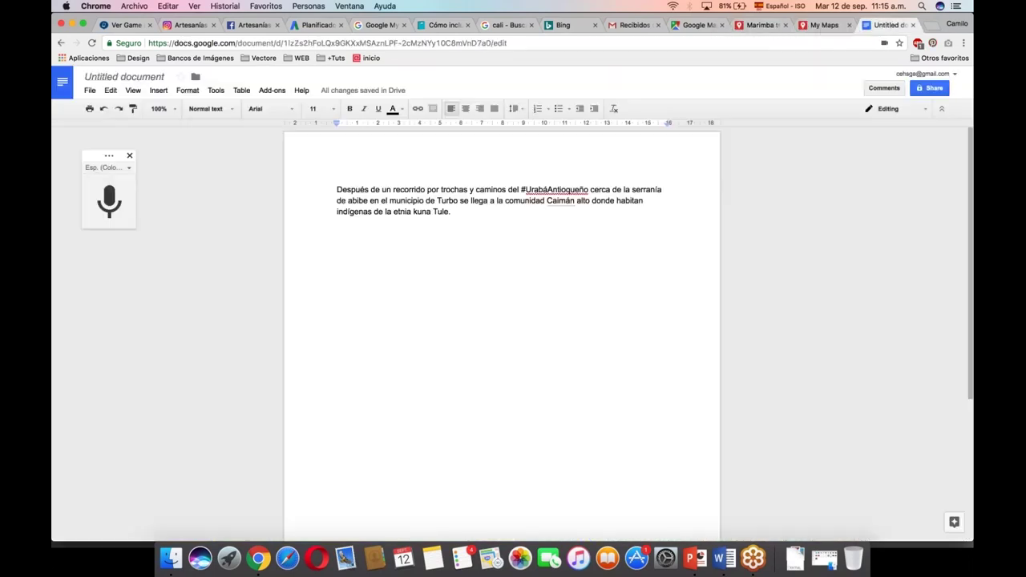
drag(452, 212, 329, 188)
key(super+c)
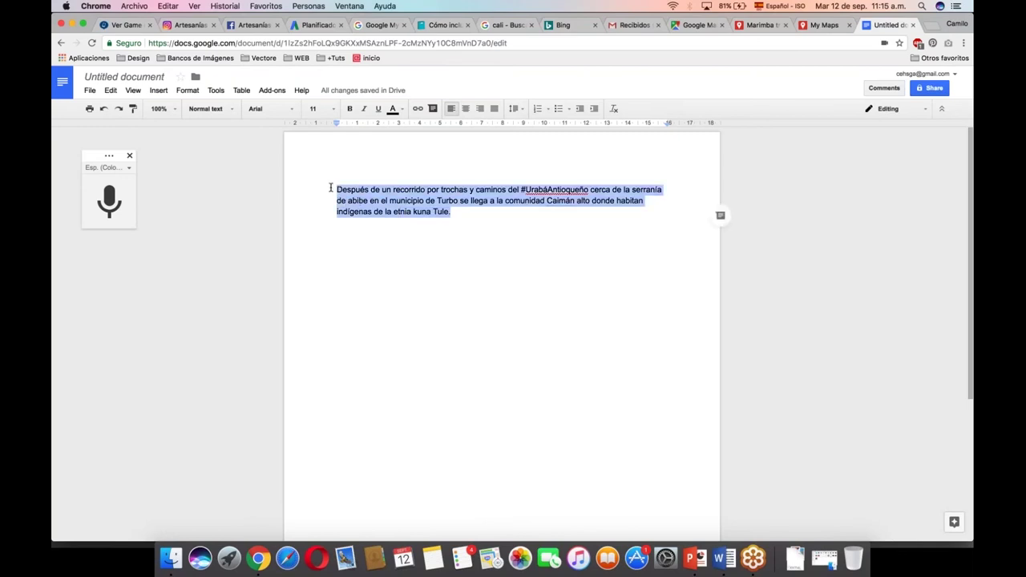
click(762, 25)
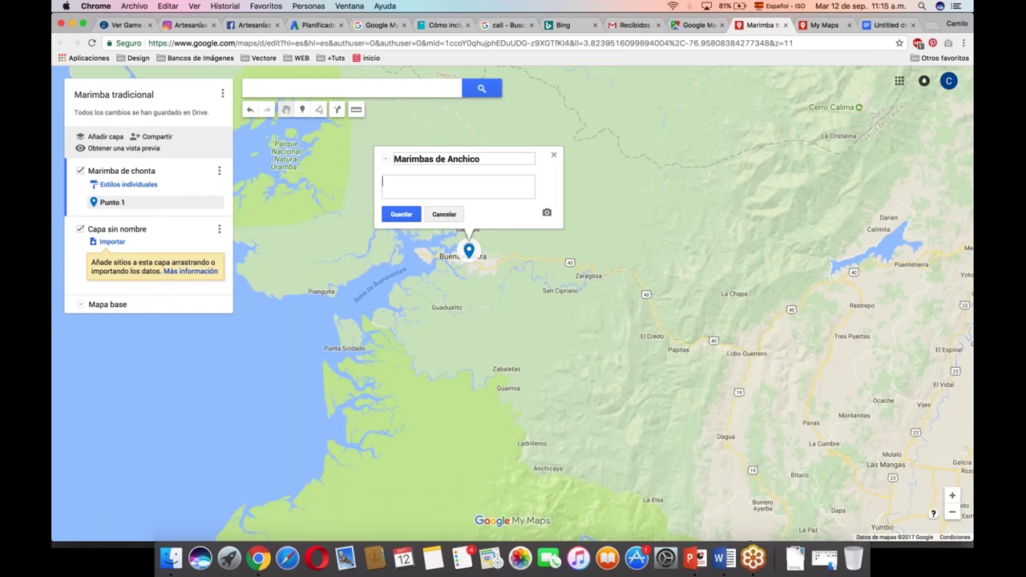
key(super+v)
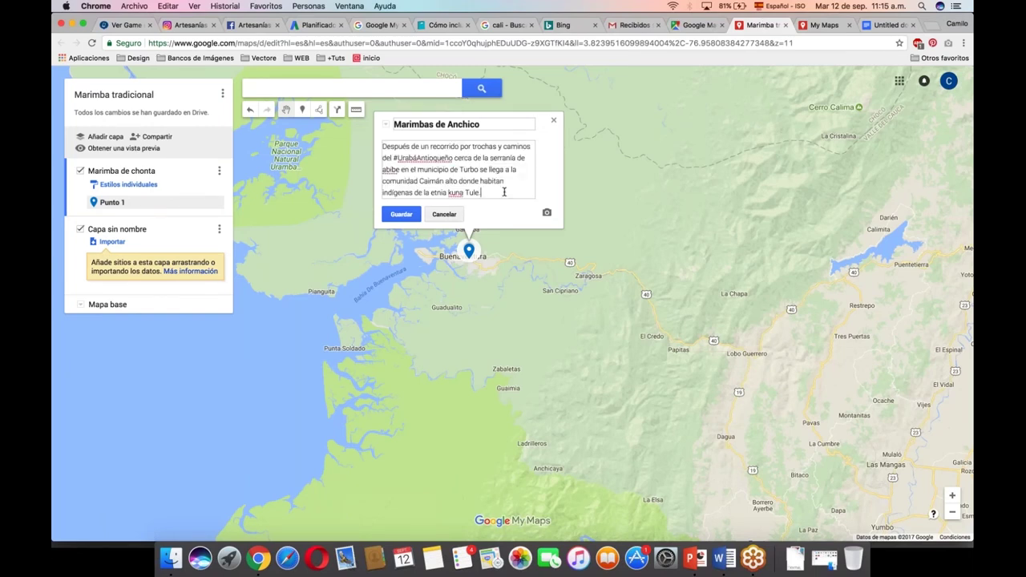
Add the image laboratorios-general.jpg from the desktop's artesanias folder to the Buenaventura marker and save the marker
click(547, 212)
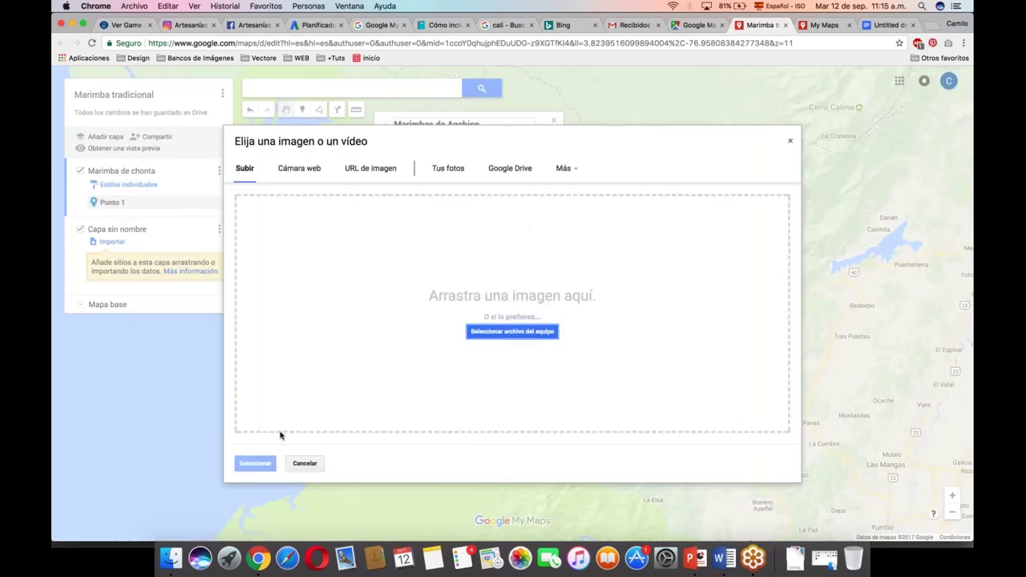
click(166, 552)
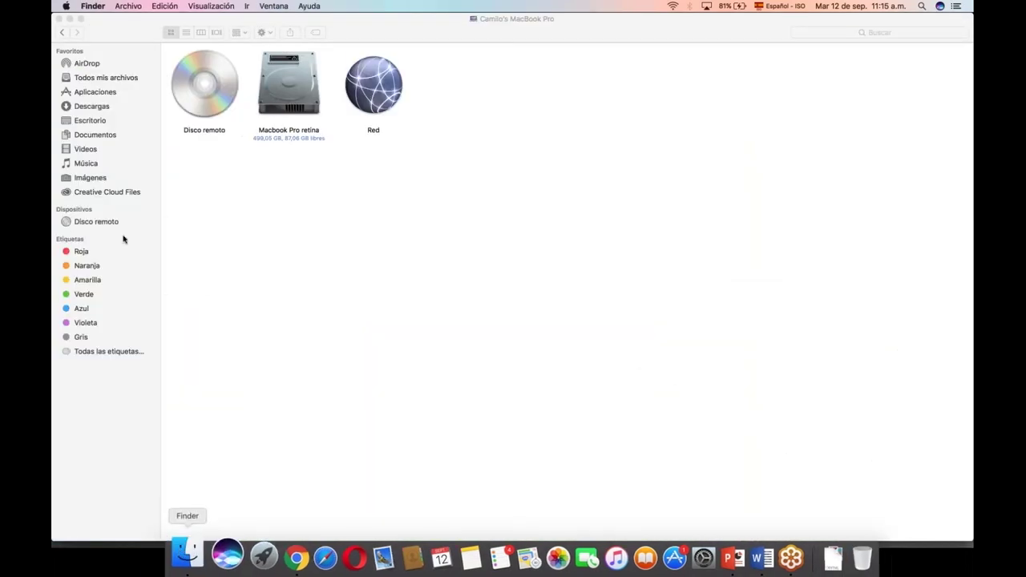
click(97, 122)
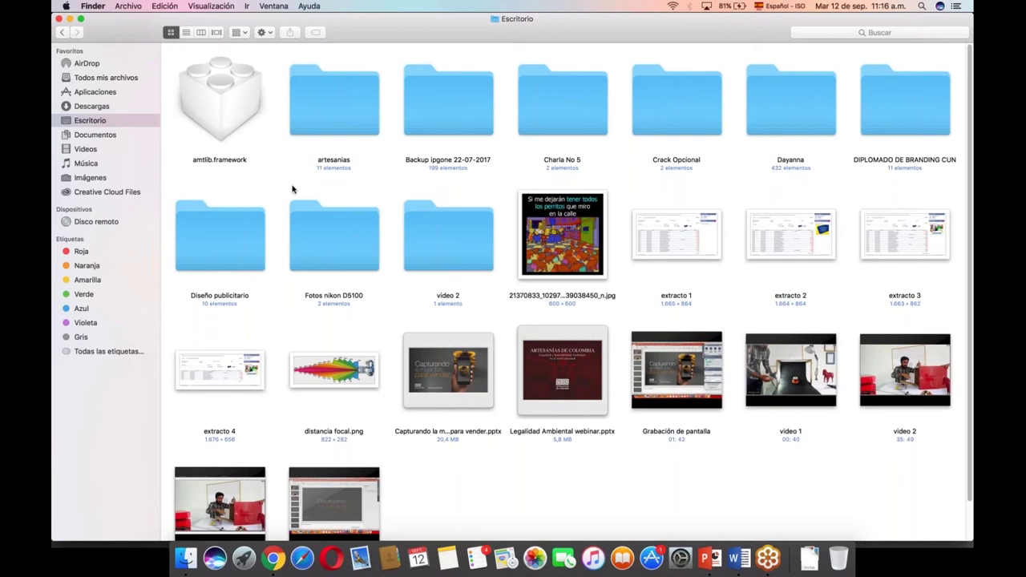
double_click(352, 117)
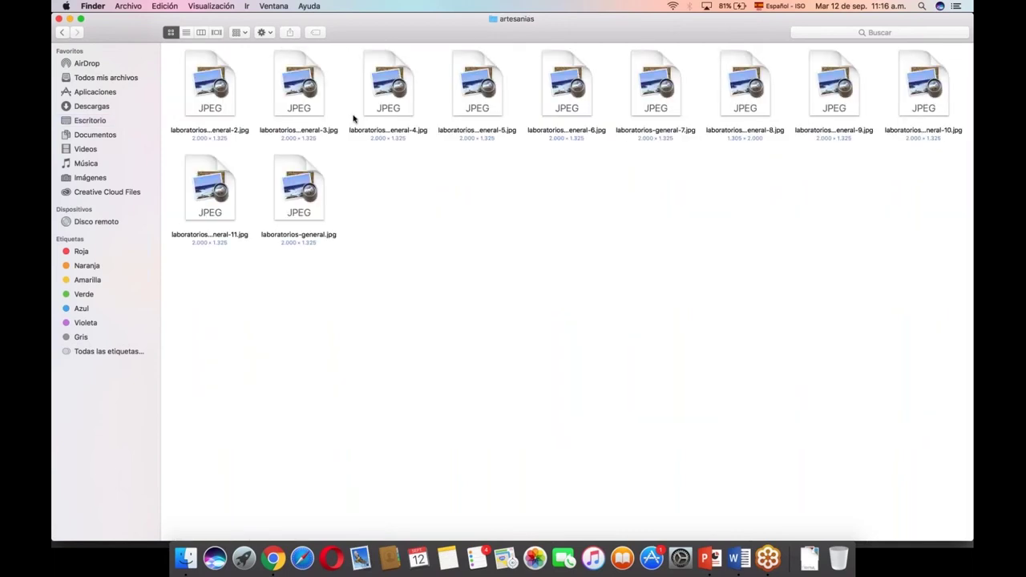
drag(570, 26, 831, 222)
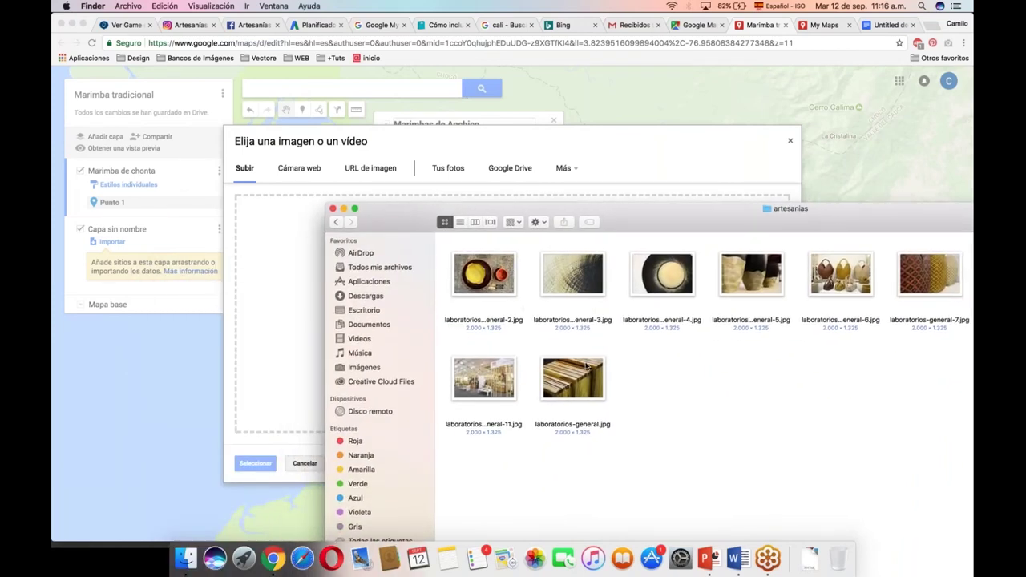
drag(573, 377, 320, 318)
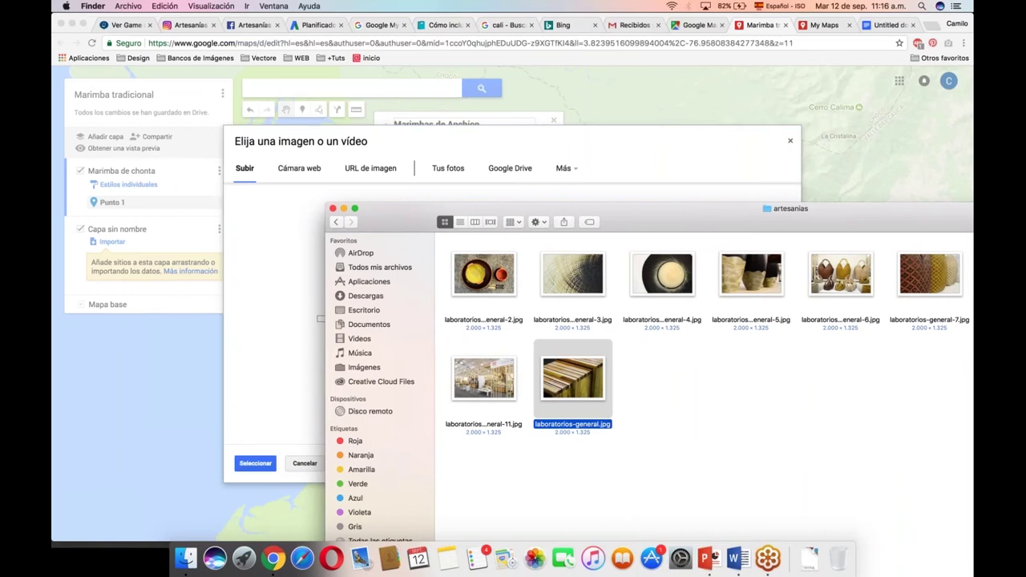
click(283, 257)
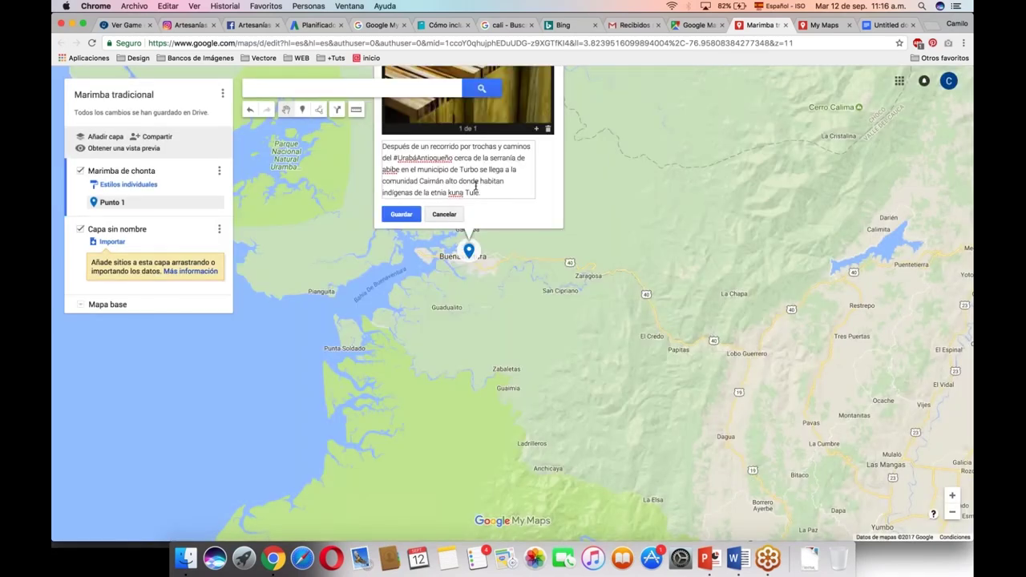
click(405, 214)
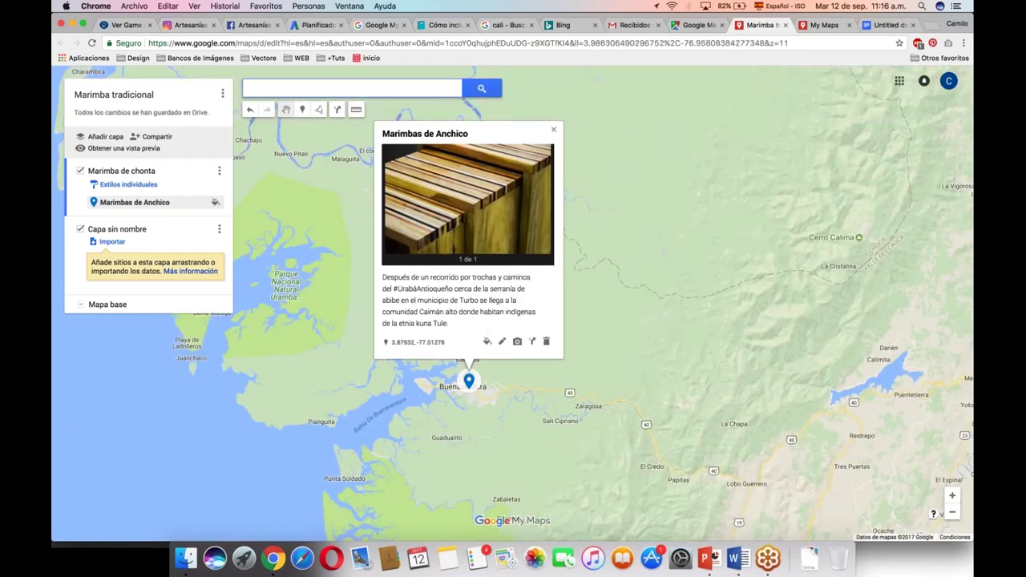
Move the Marimbas de Anchico marker slightly southeast within Buenaventura and change its color to yellow
mouse_move(470, 387)
mouse_down()
mouse_move(507, 368)
mouse_move(479, 392)
mouse_up()
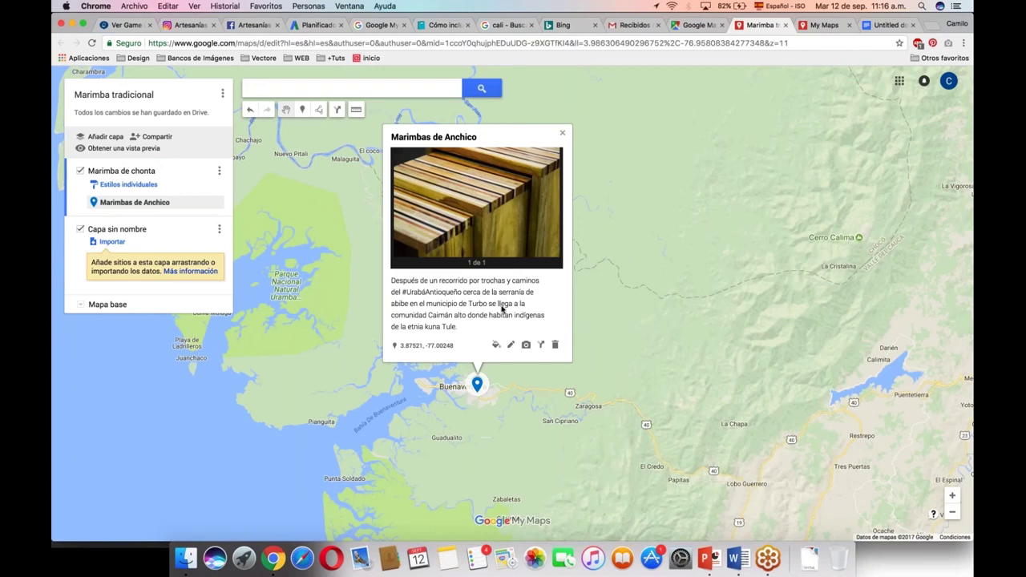
click(497, 346)
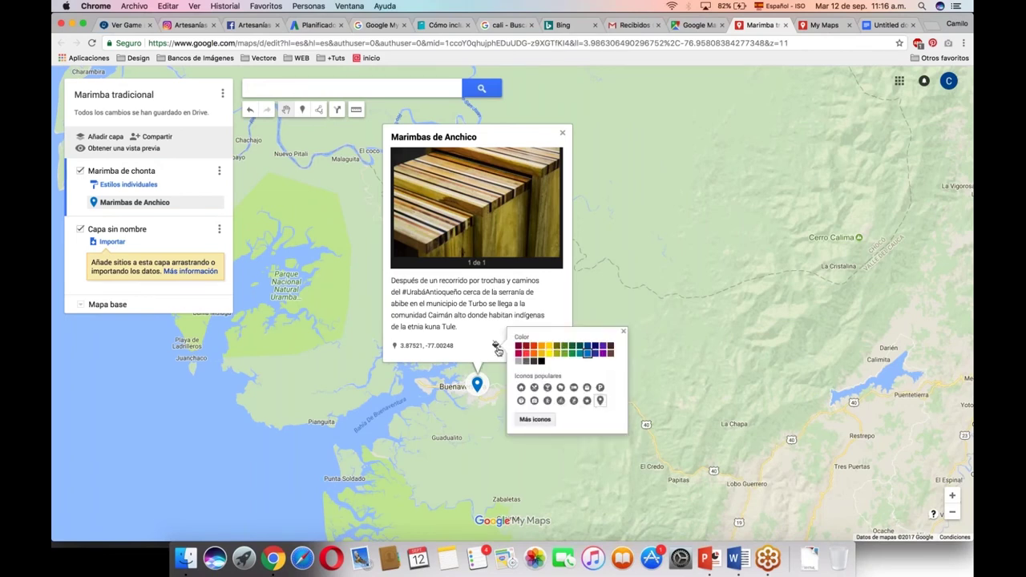
click(548, 349)
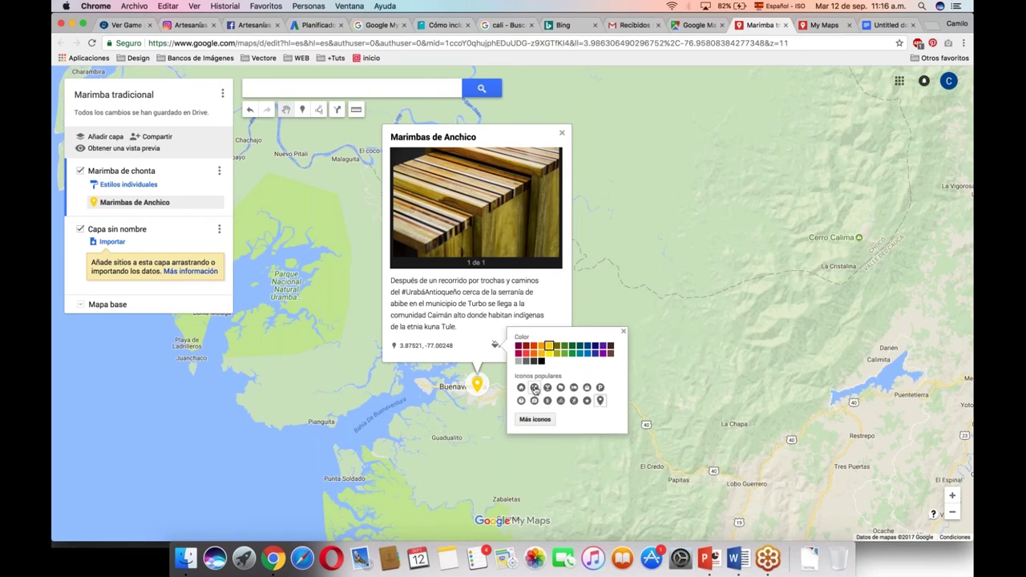
Change the Marimbas de Anchico marker's icon to the bird from the Animales category and save the marker
click(536, 420)
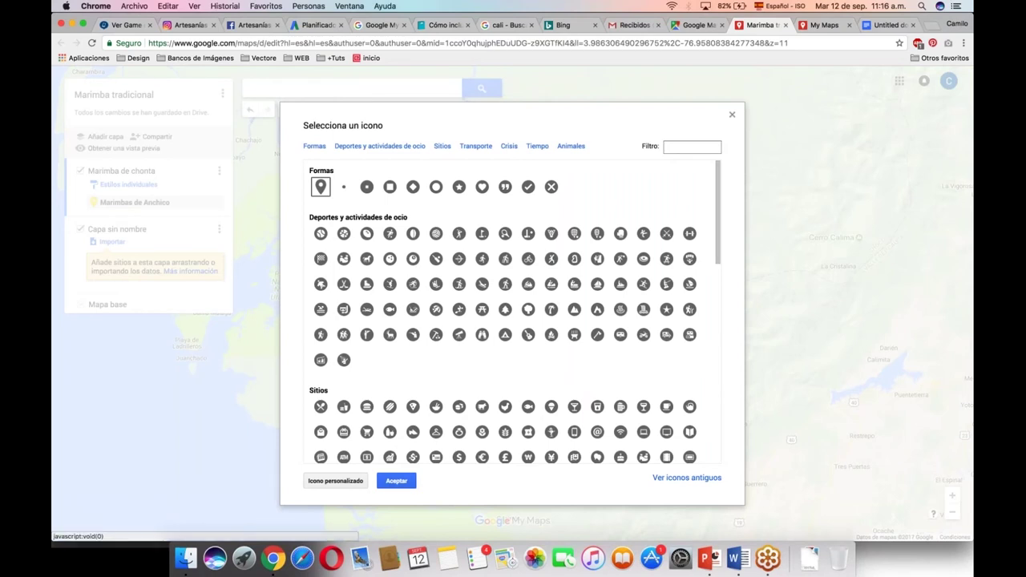
mouse_move(718, 226)
mouse_down()
mouse_move(711, 256)
mouse_move(713, 213)
mouse_up()
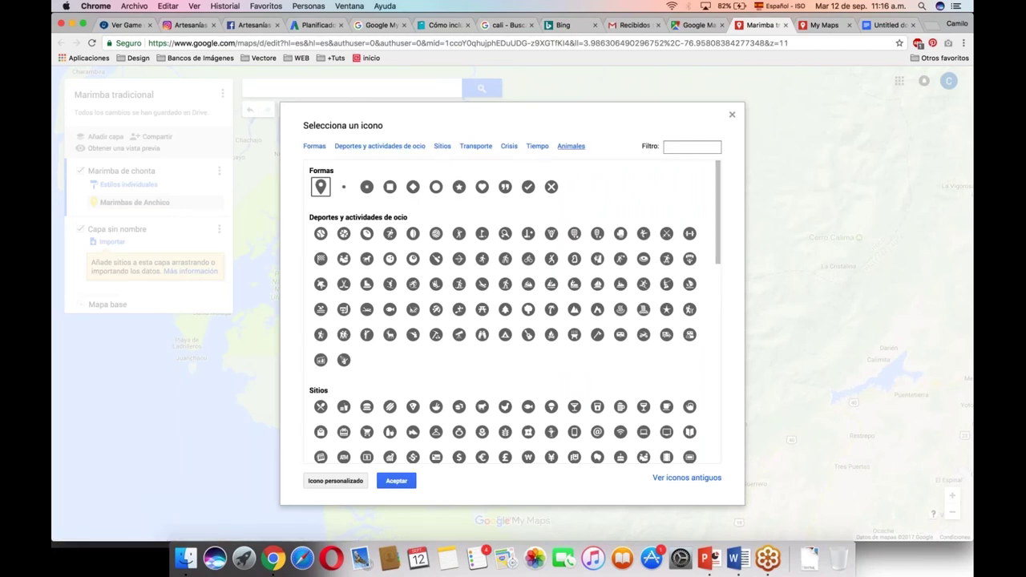
click(572, 147)
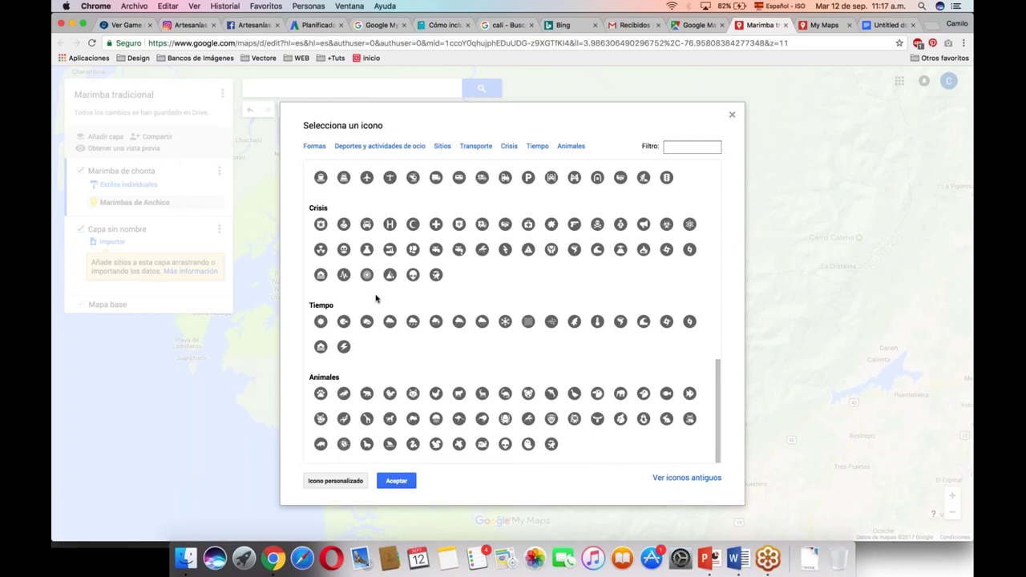
click(392, 397)
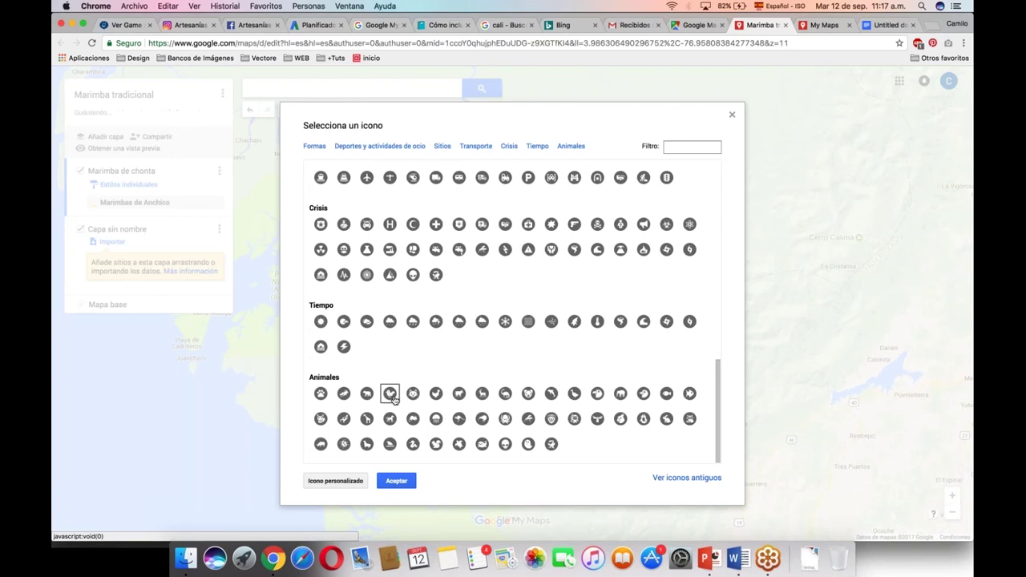
click(347, 482)
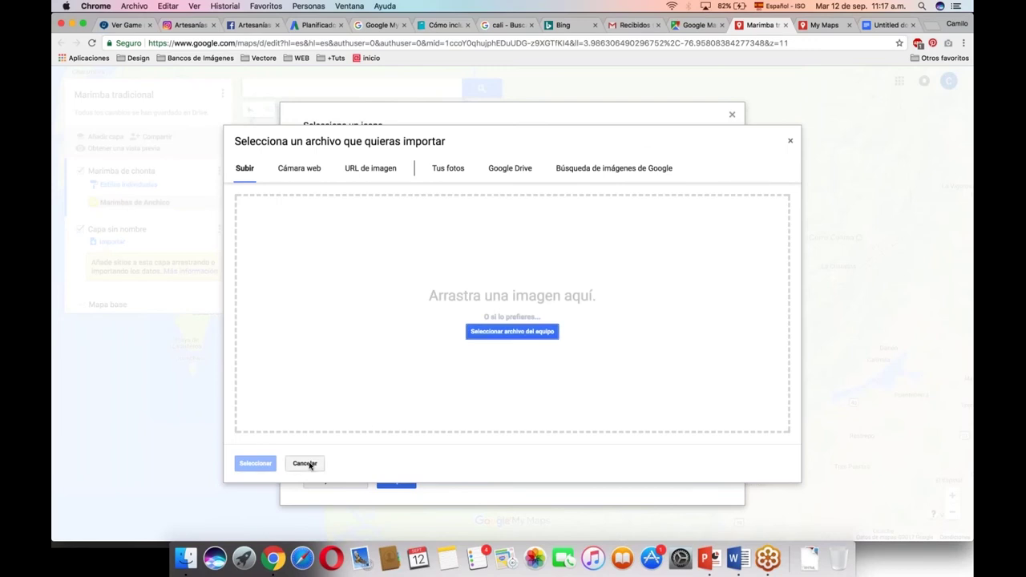
click(307, 463)
click(396, 481)
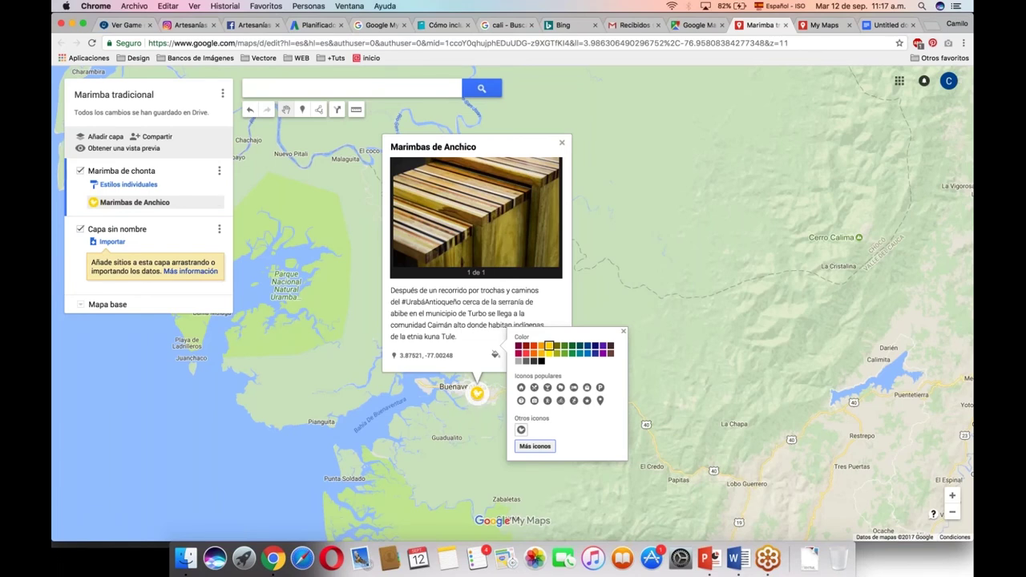
click(623, 333)
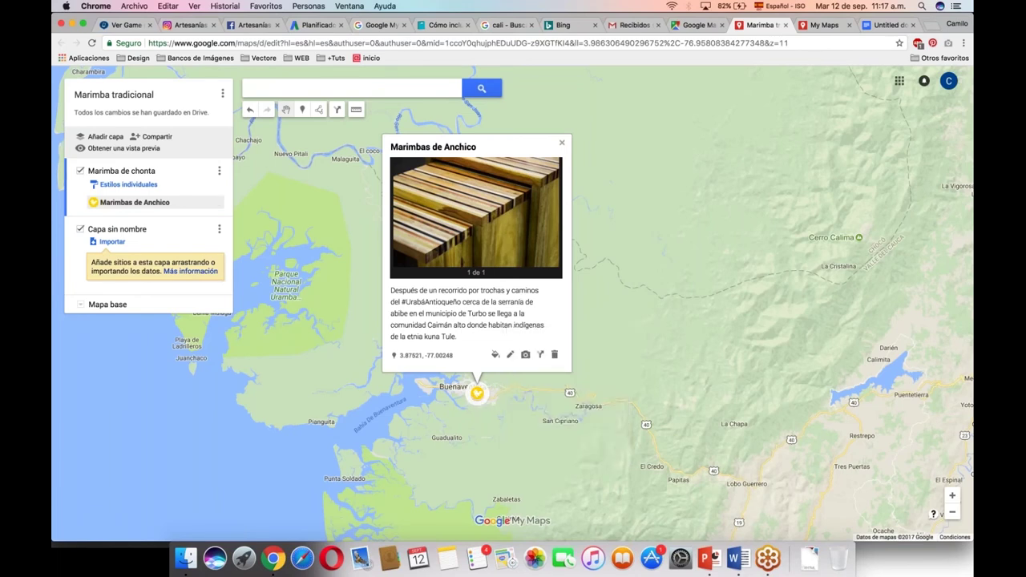
click(511, 356)
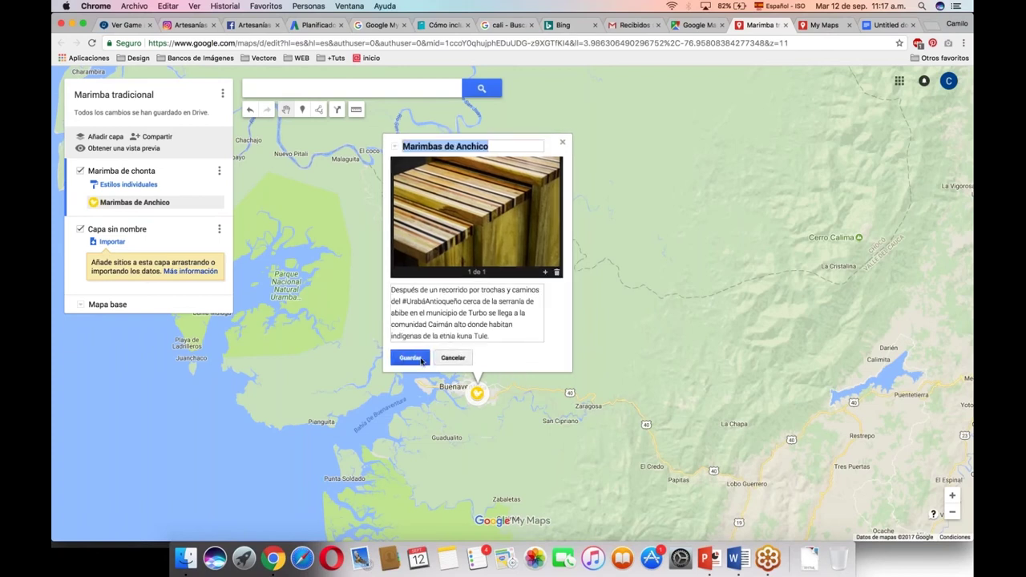
click(420, 358)
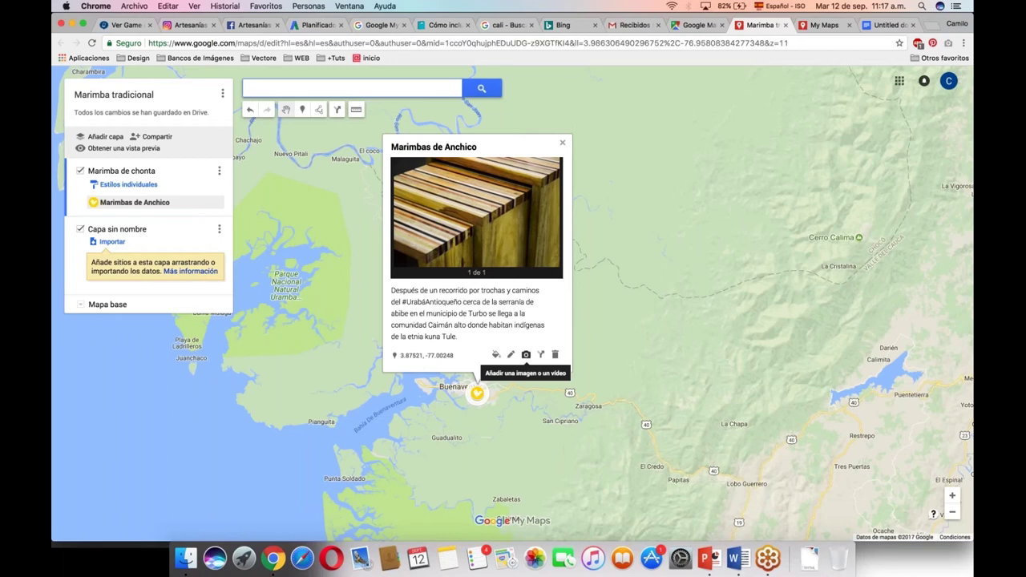
Add a driving directions layer with the Marimbas de Anchico marker as both origin and destination, and reopen the marker's details
click(542, 356)
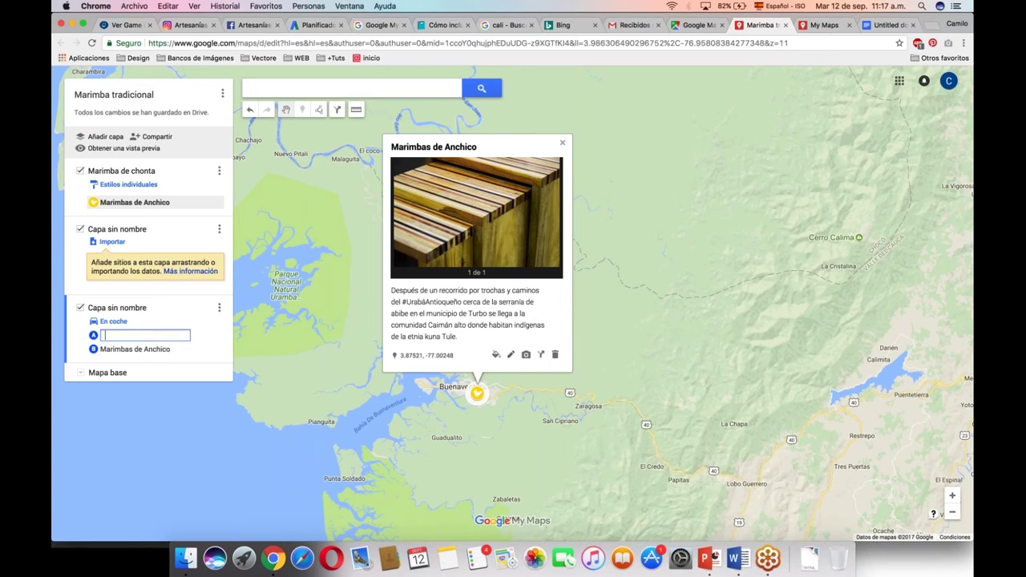
key(Escape)
click(479, 394)
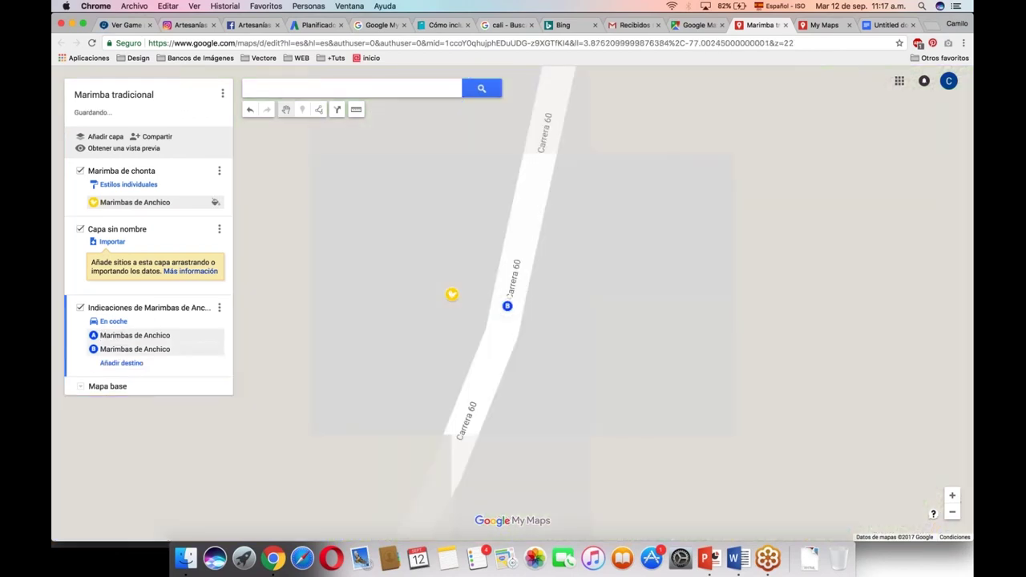
click(451, 295)
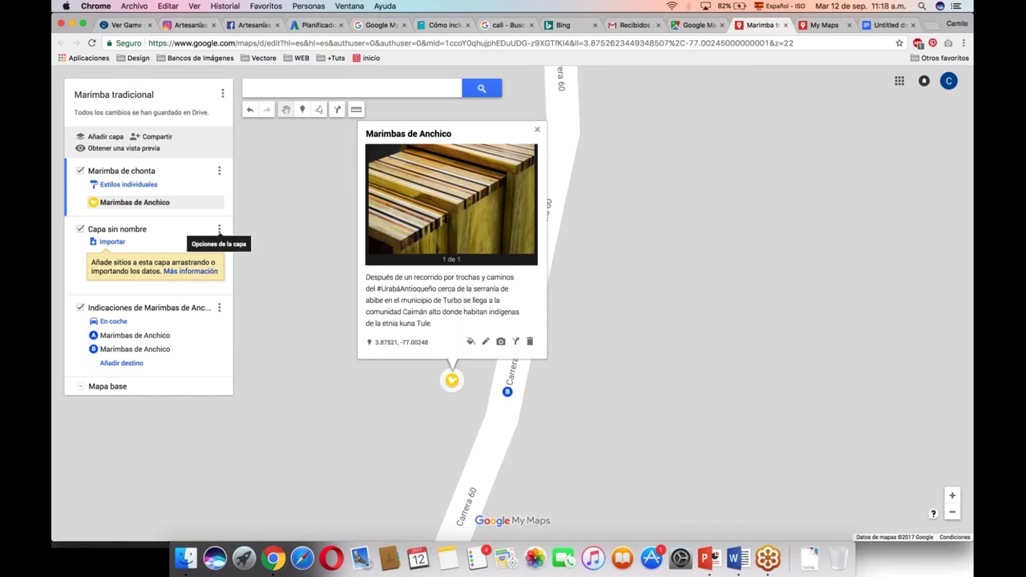
Review the Marimba de chonta layer's options and try to embed the map in a website
click(219, 172)
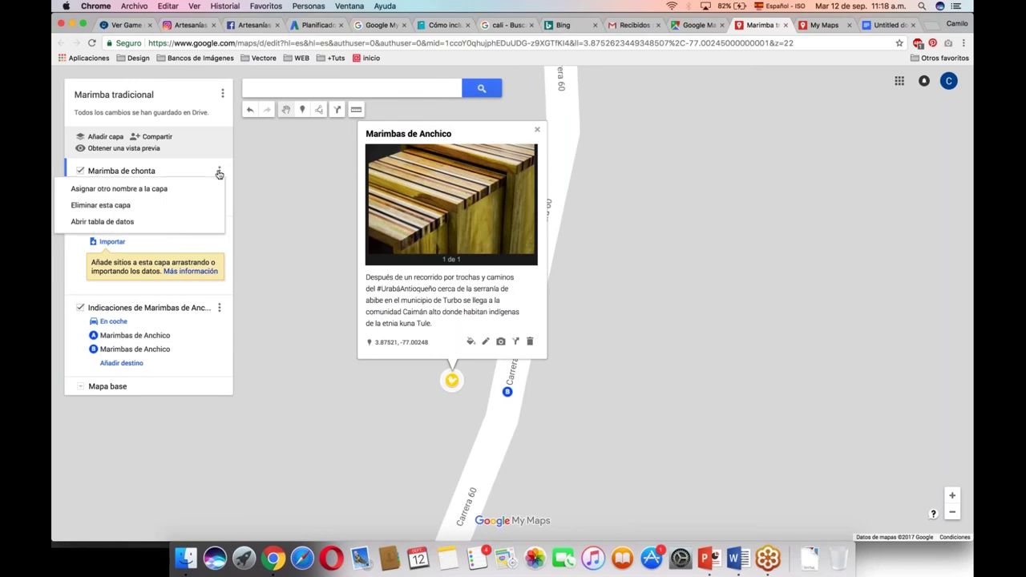
click(186, 221)
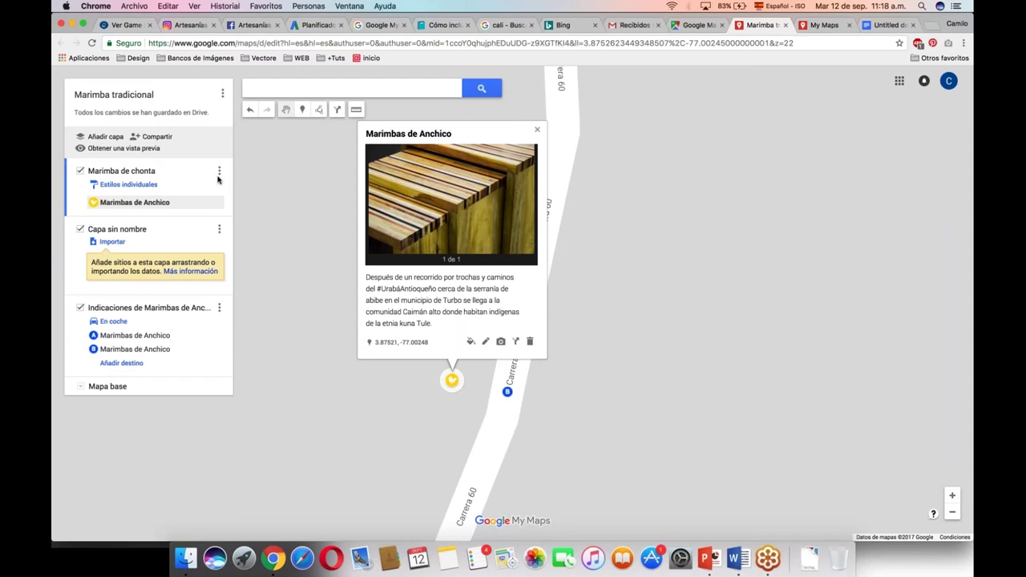
click(223, 95)
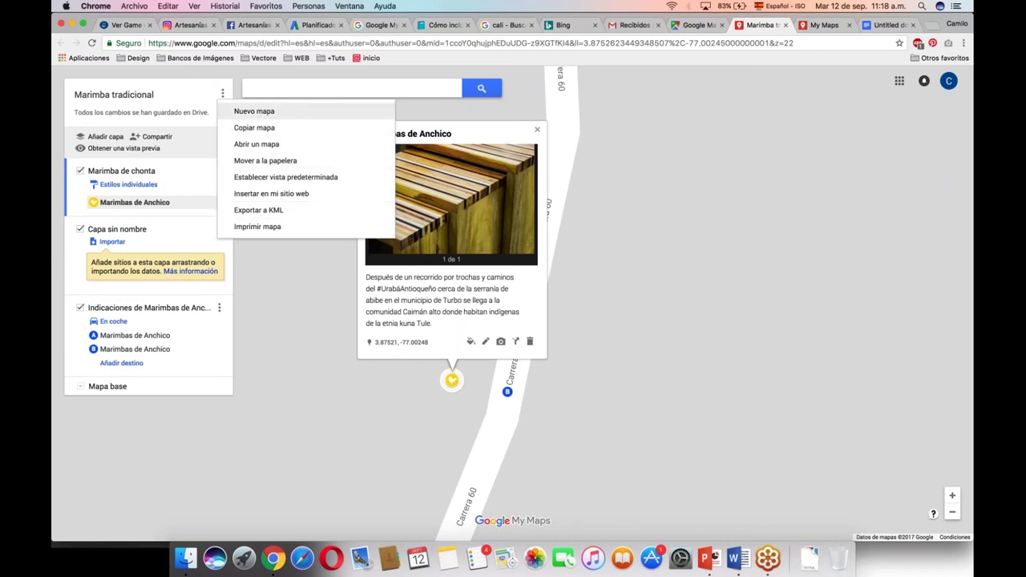
click(299, 197)
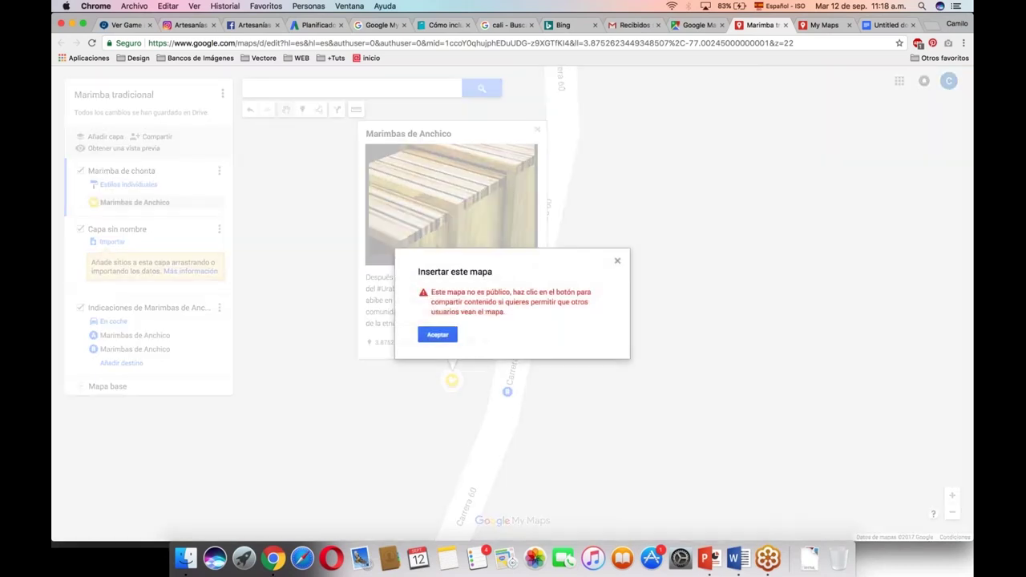
click(440, 336)
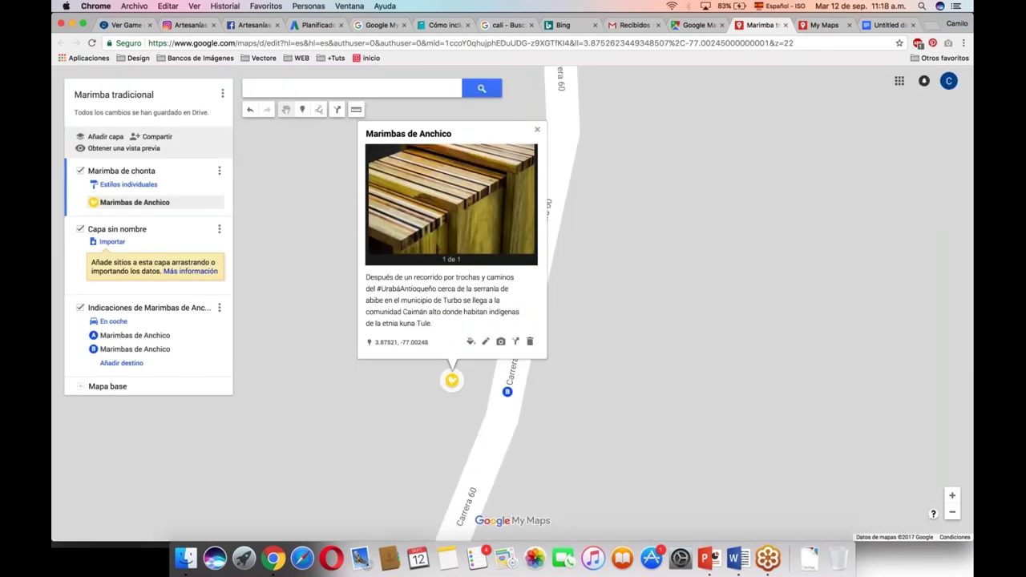
Change the map's sharing access to public on the web and save it
click(157, 138)
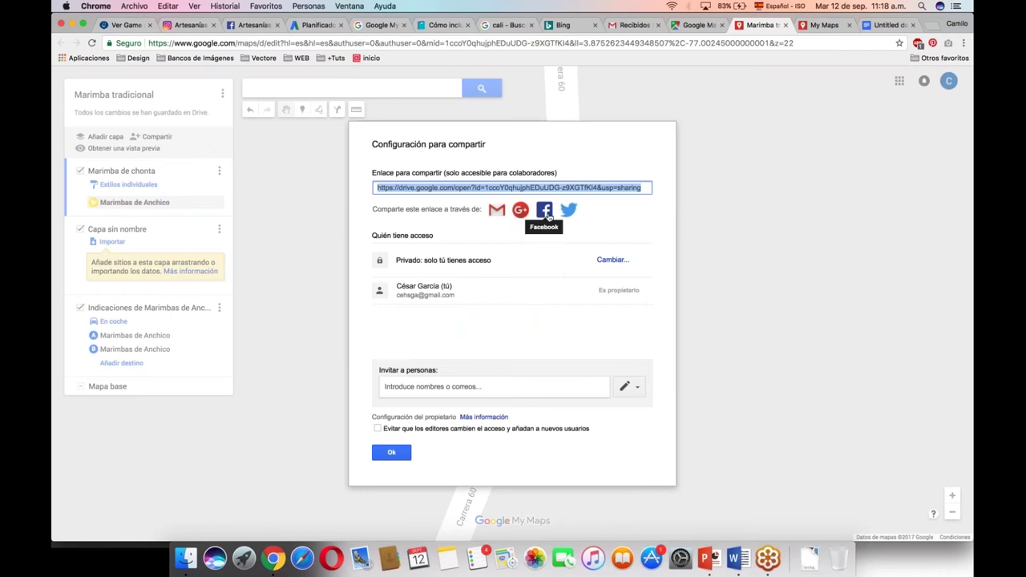
click(613, 260)
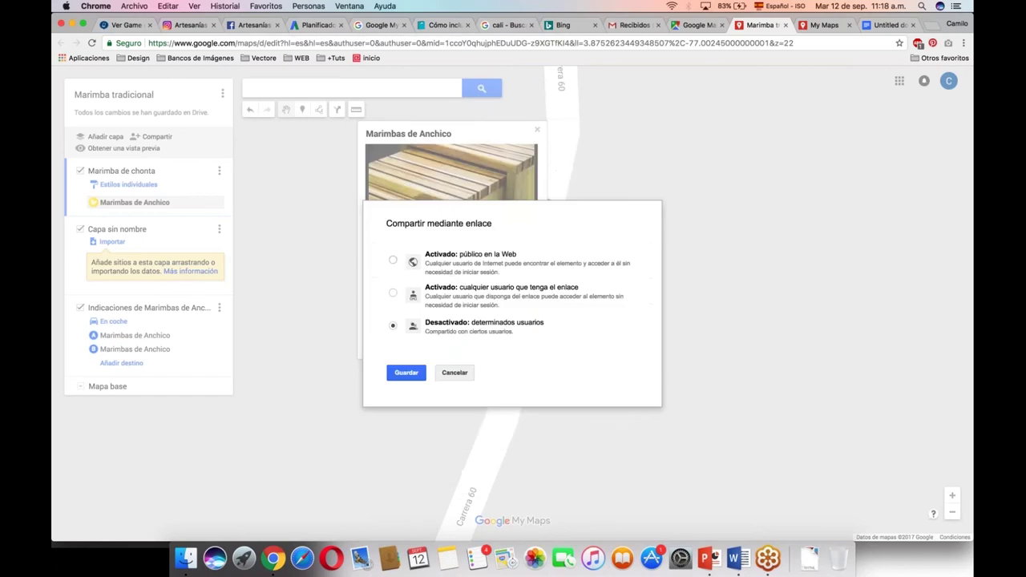
click(393, 260)
click(407, 395)
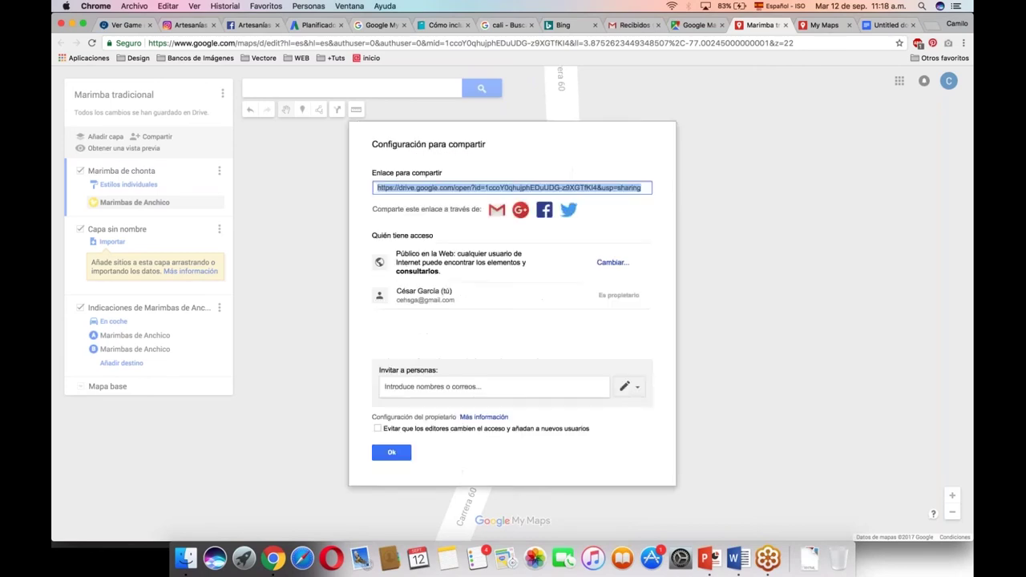
Publish the map's link on the Facebook timeline and open the personal profile to view the post
click(546, 212)
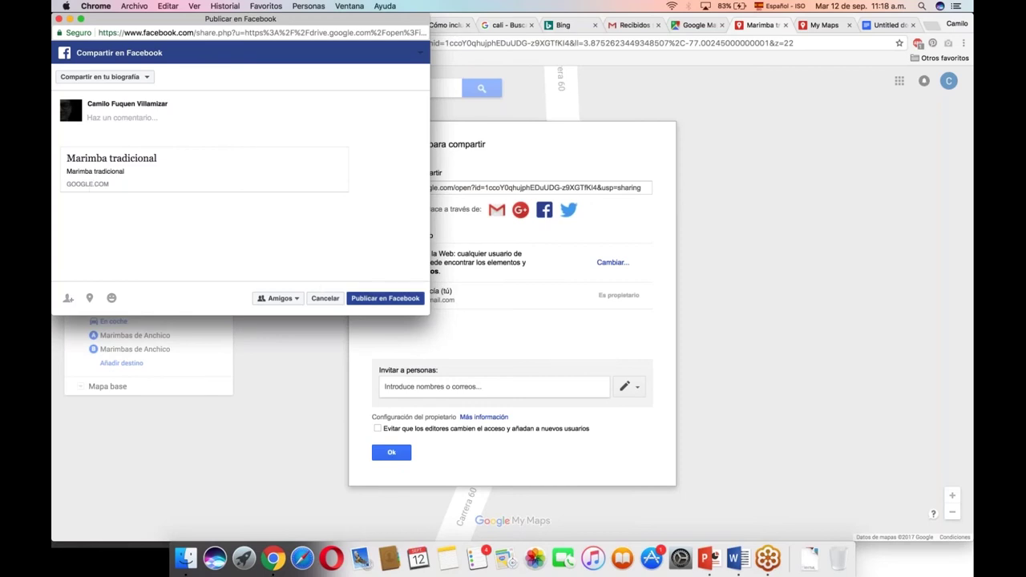
click(371, 303)
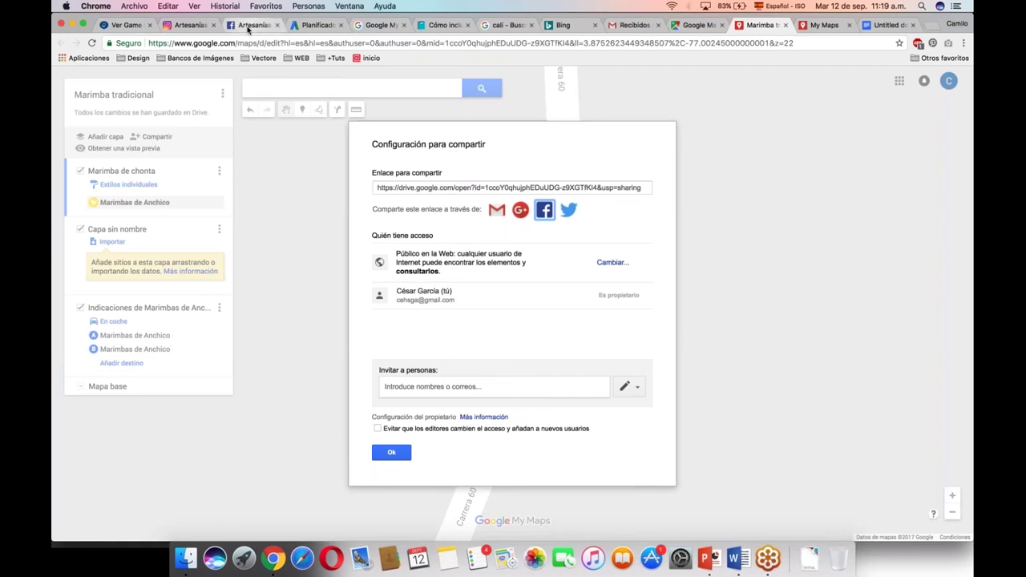
click(249, 26)
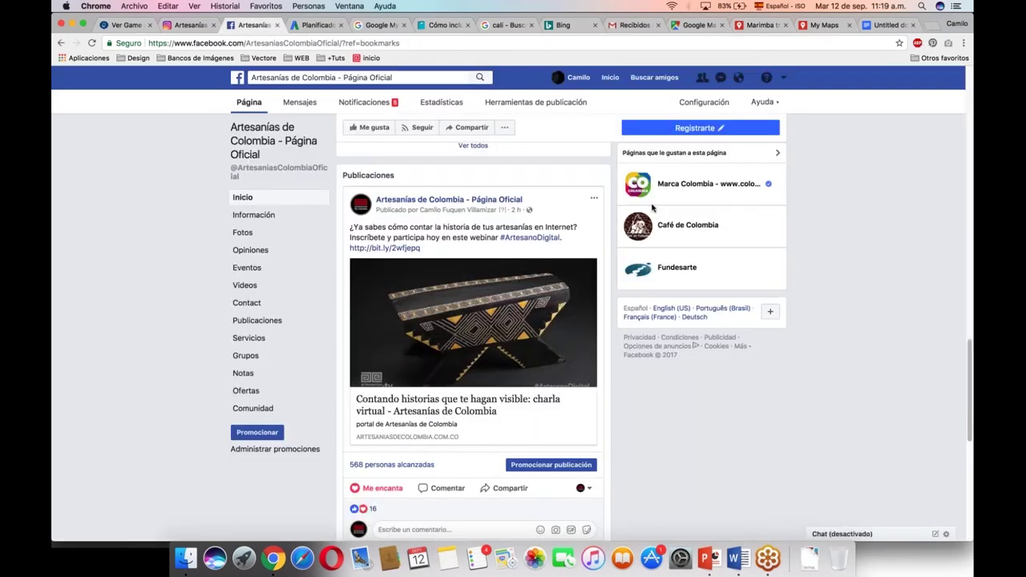
click(581, 78)
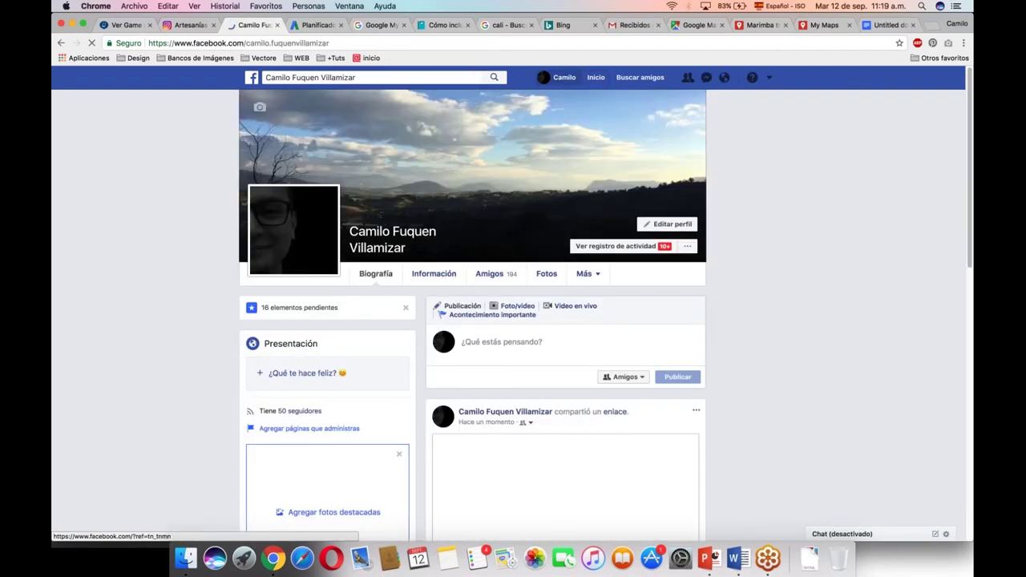
View the Marimba tradicional map from its Facebook post, check the Marimbas de Anchico marker's details, and close the map
scroll(513, 321, down, 5)
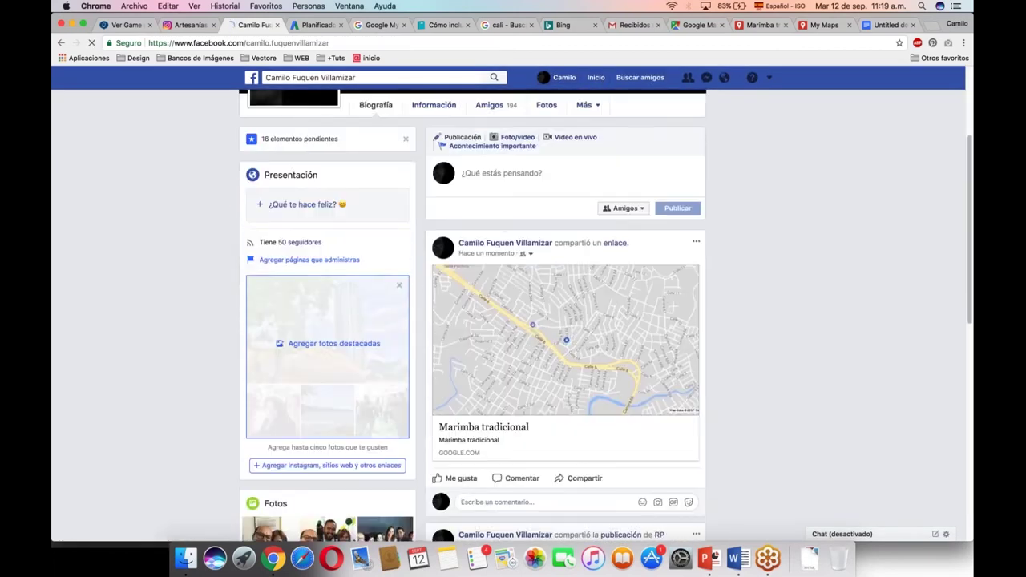
scroll(561, 281, down, 1)
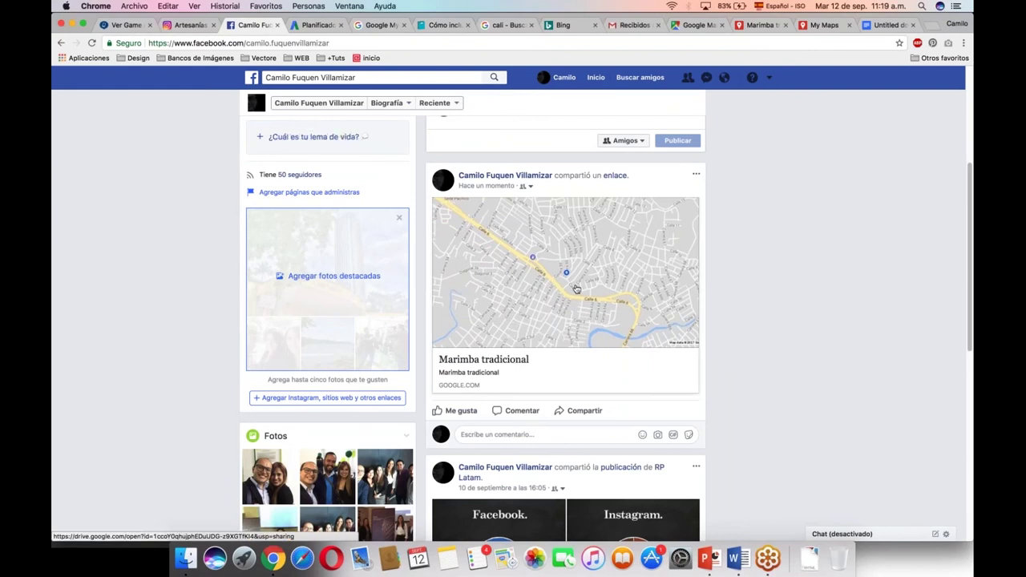
click(569, 303)
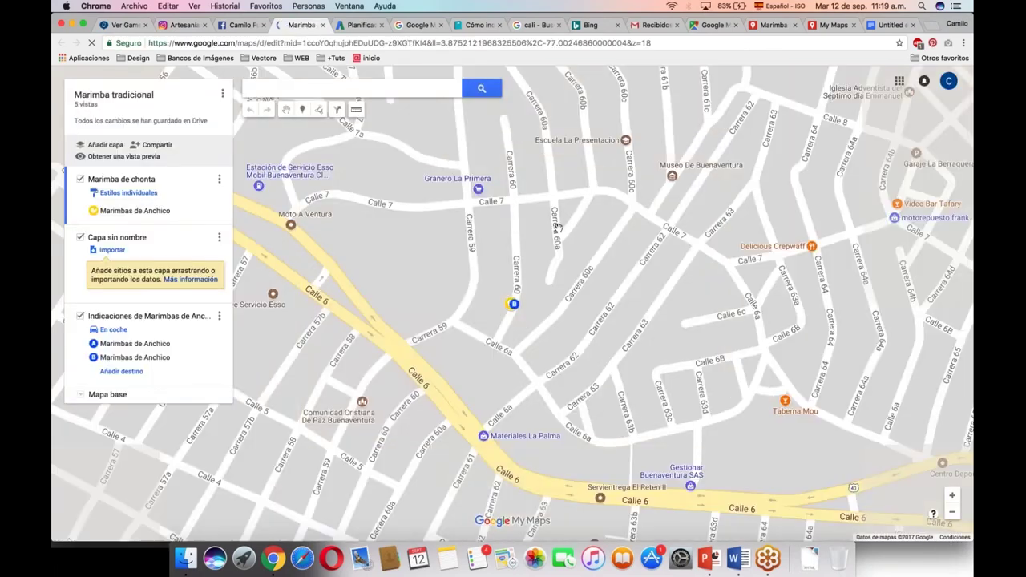
click(134, 210)
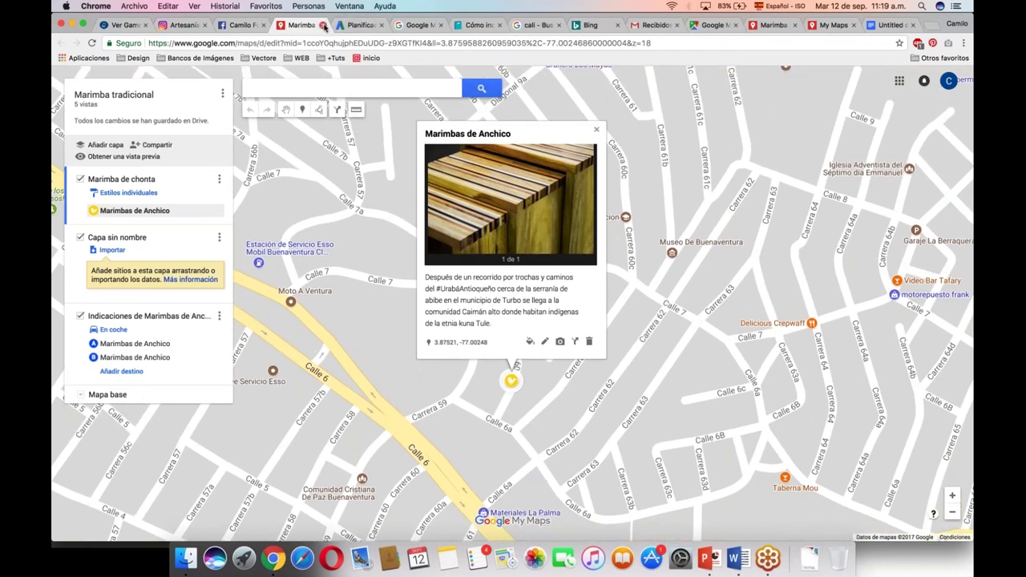
click(324, 27)
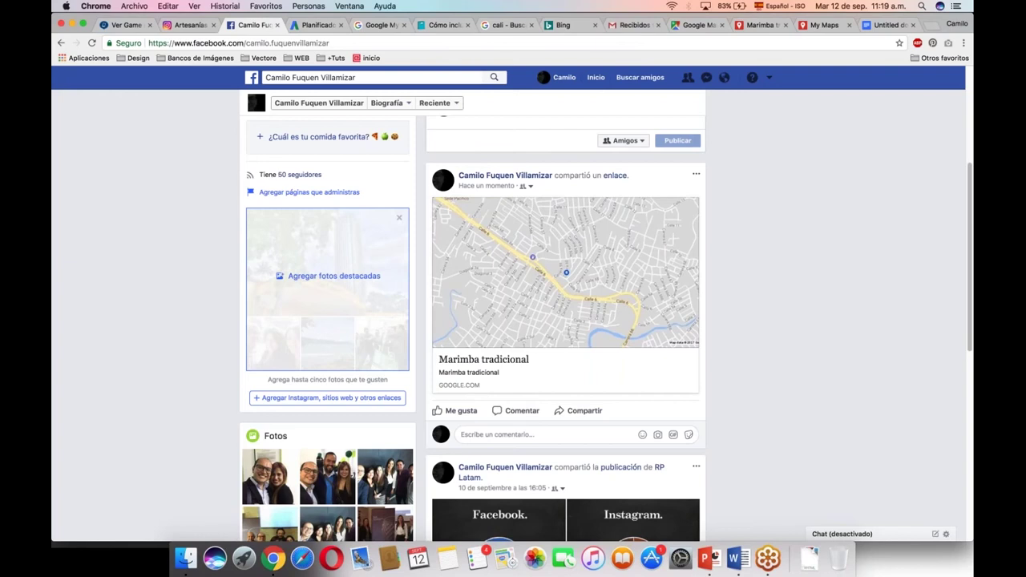
Return to the Marimba tradicional map in My Maps and close its sharing settings
click(696, 25)
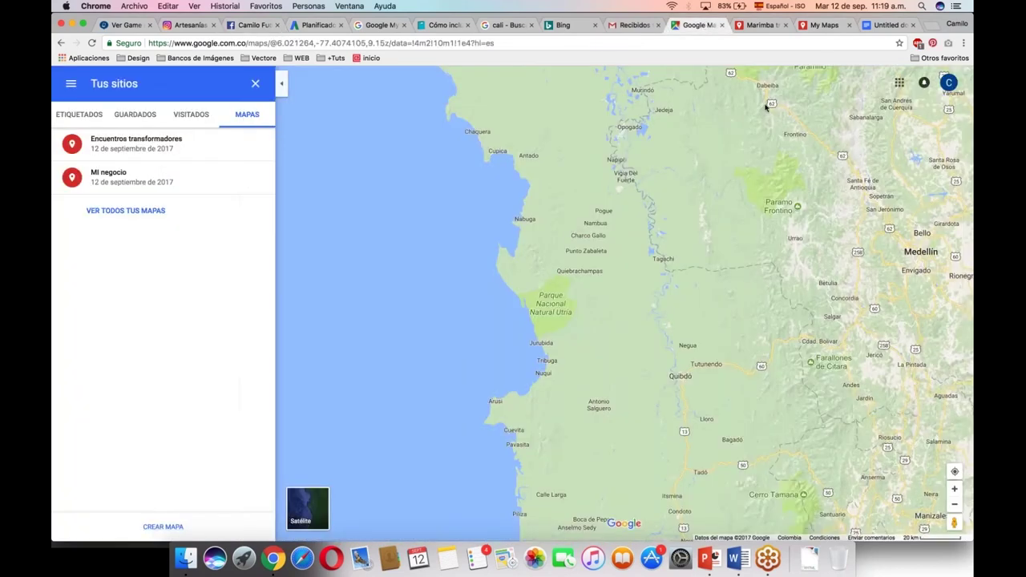
click(888, 25)
click(821, 25)
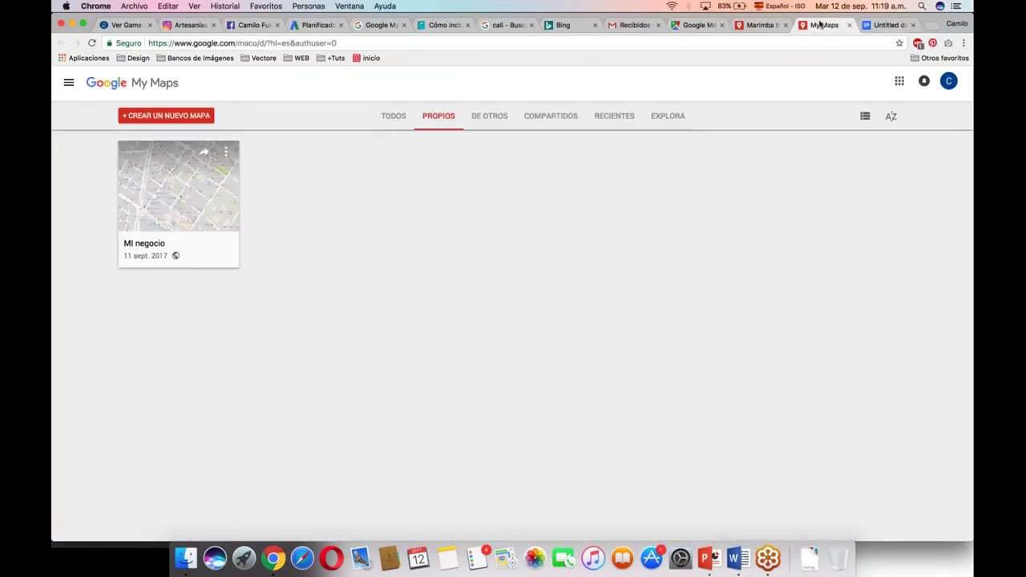
click(758, 25)
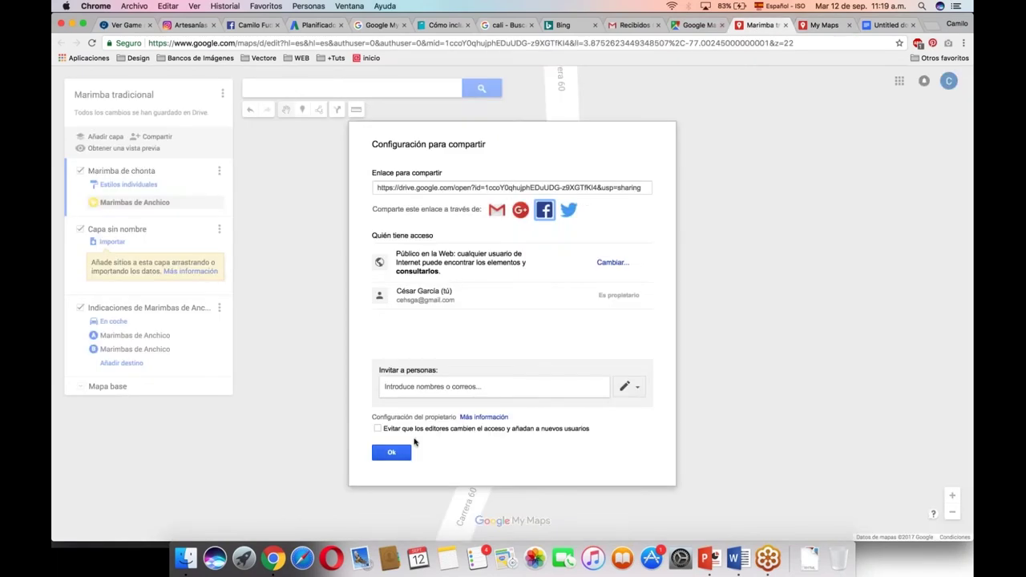
click(397, 453)
click(397, 453)
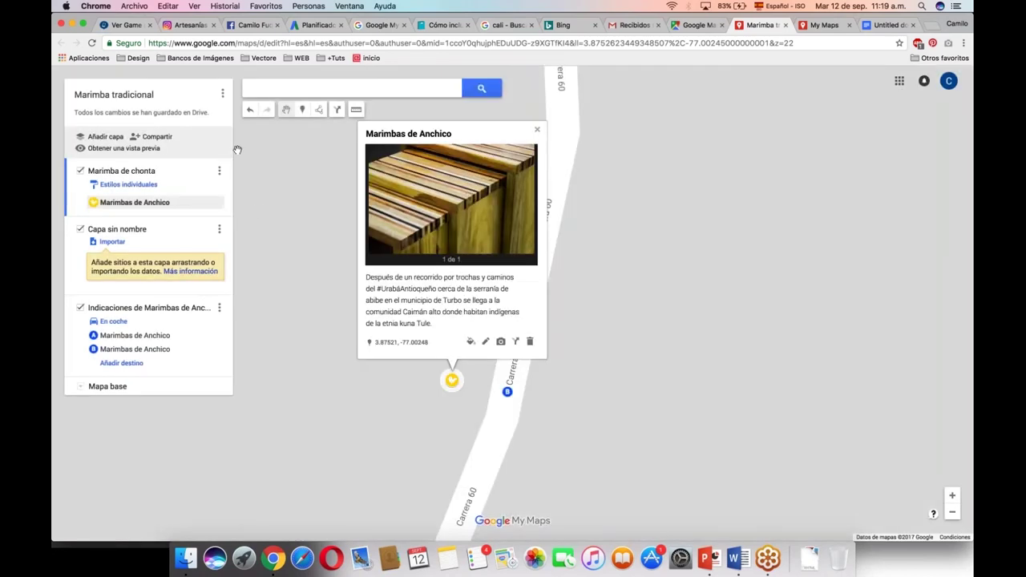
Copy the HTML code for embedding the Marimba tradicional map in a website
click(222, 93)
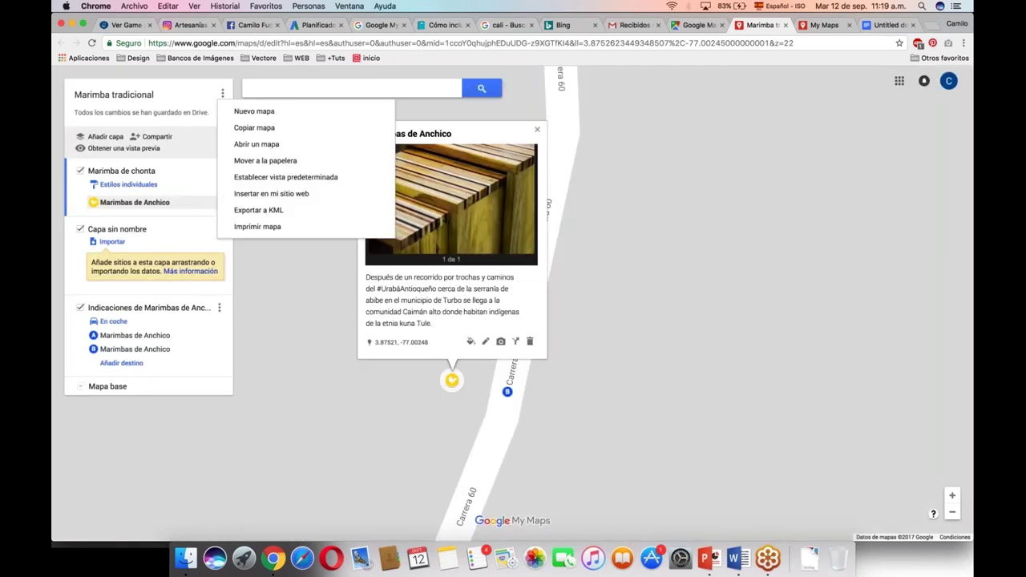
click(271, 195)
key(super+c)
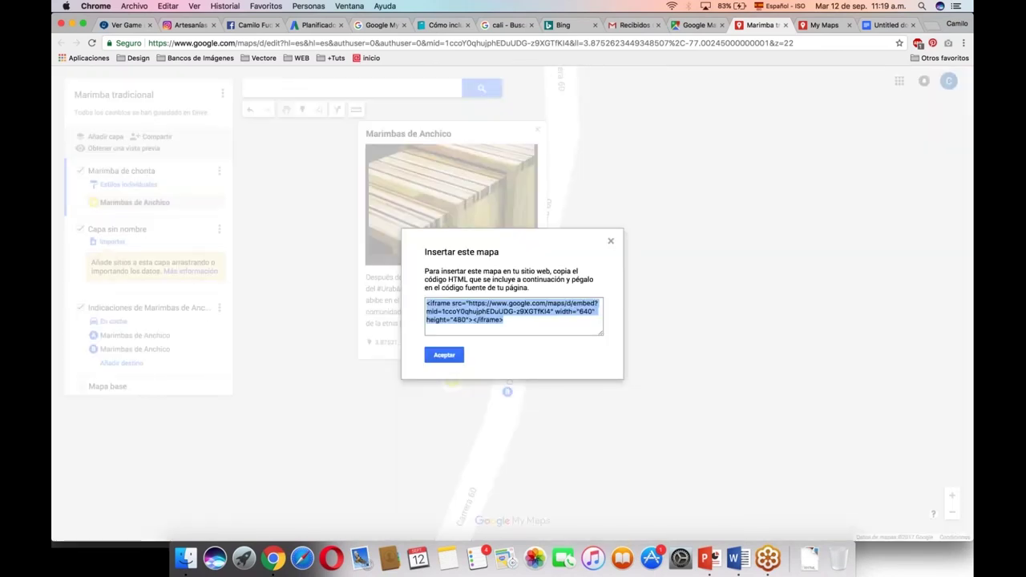
click(445, 358)
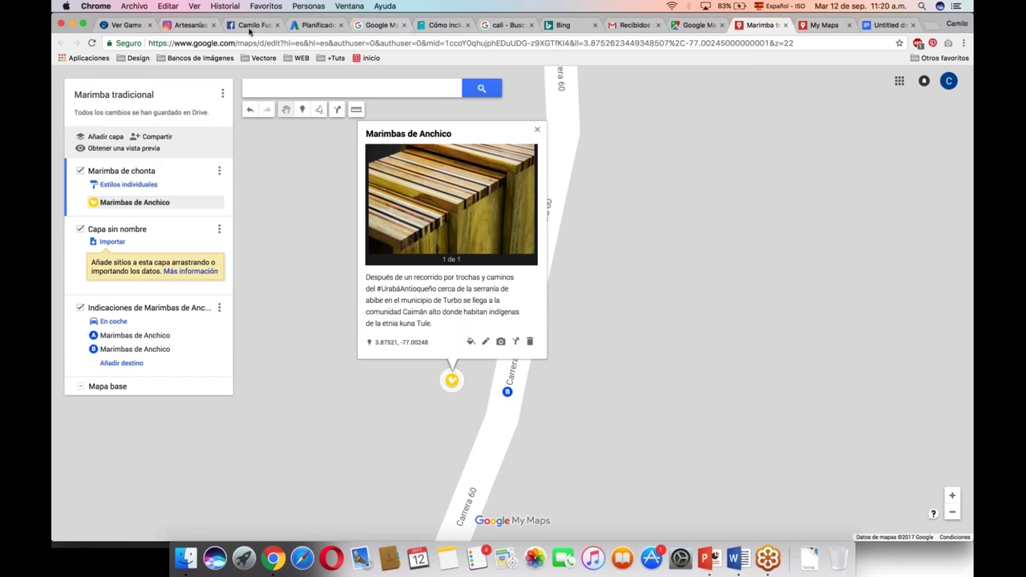
Start a new Facebook post with the copied map embed code and insert an empty line above it
click(250, 27)
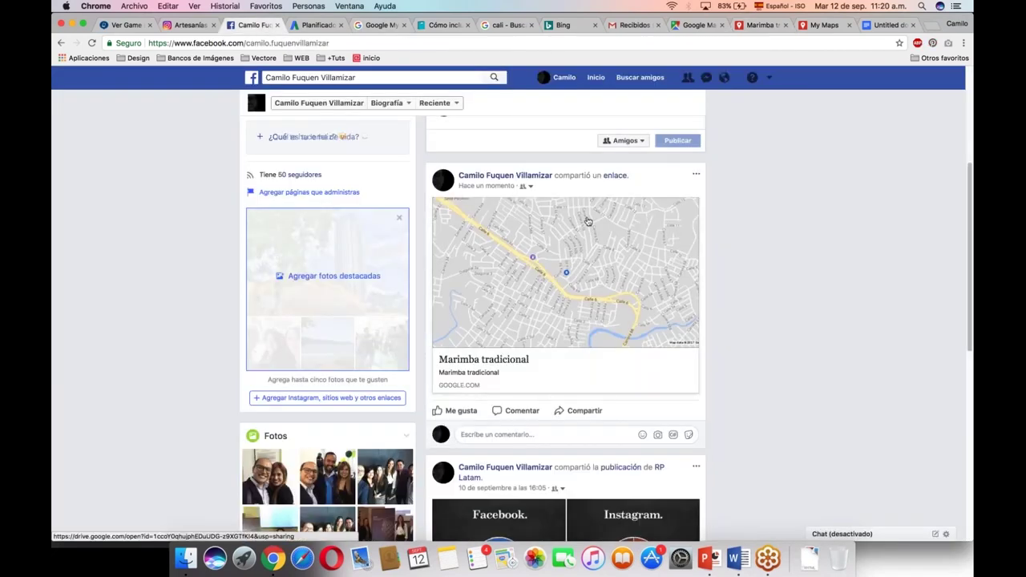
scroll(587, 221, up, 3)
click(554, 224)
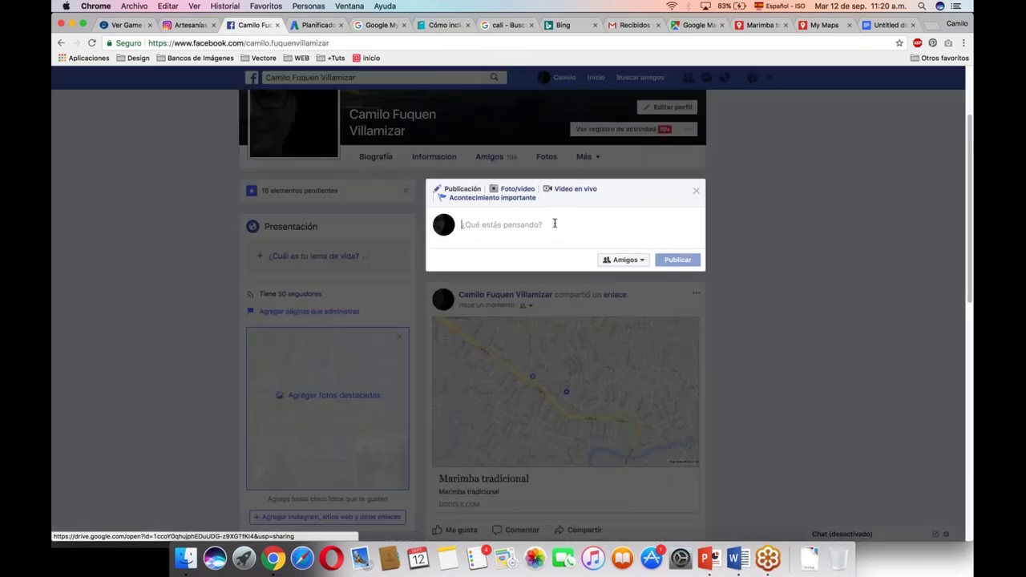
key(super+v)
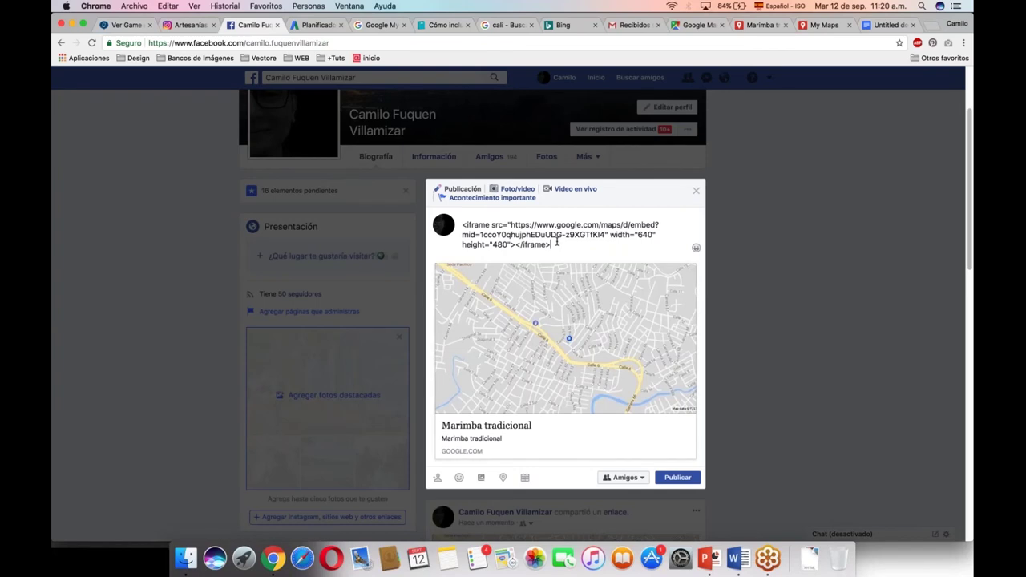
drag(497, 236, 462, 225)
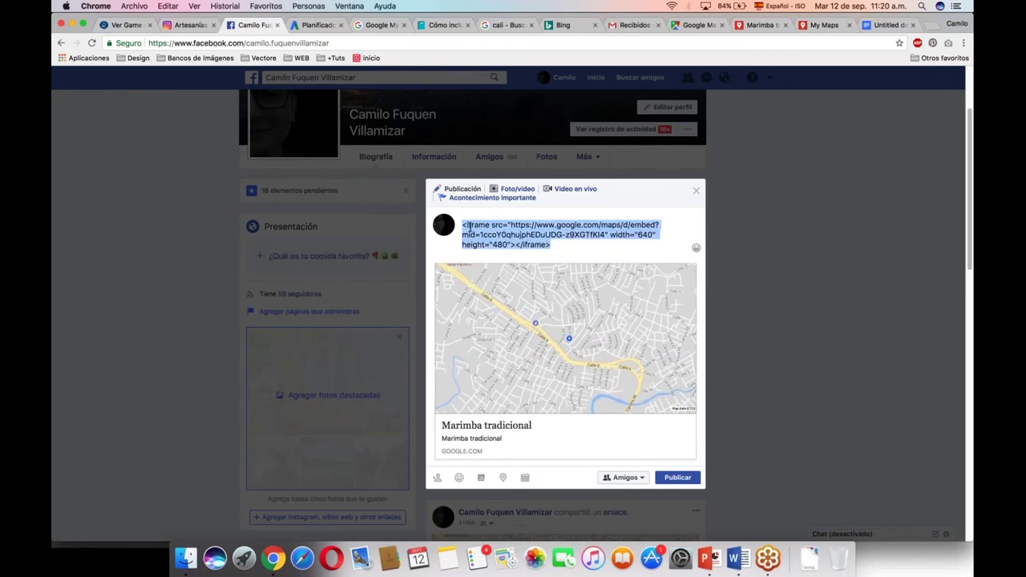
click(462, 225)
key(Return)
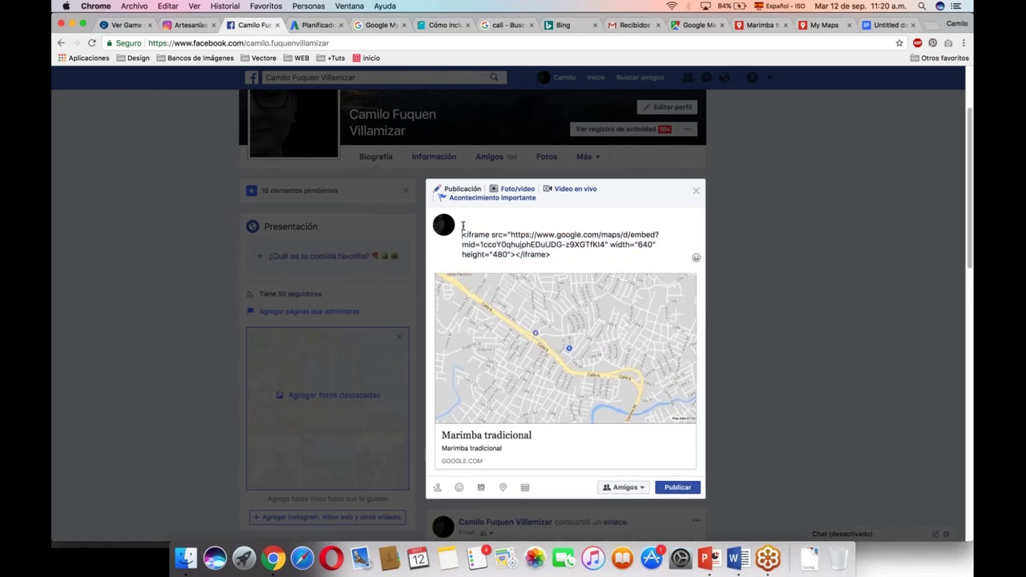
Add the Google Docs paragraph beginning "Después de un recorrido por trochas y caminos" above the embed code in the Facebook post
click(876, 27)
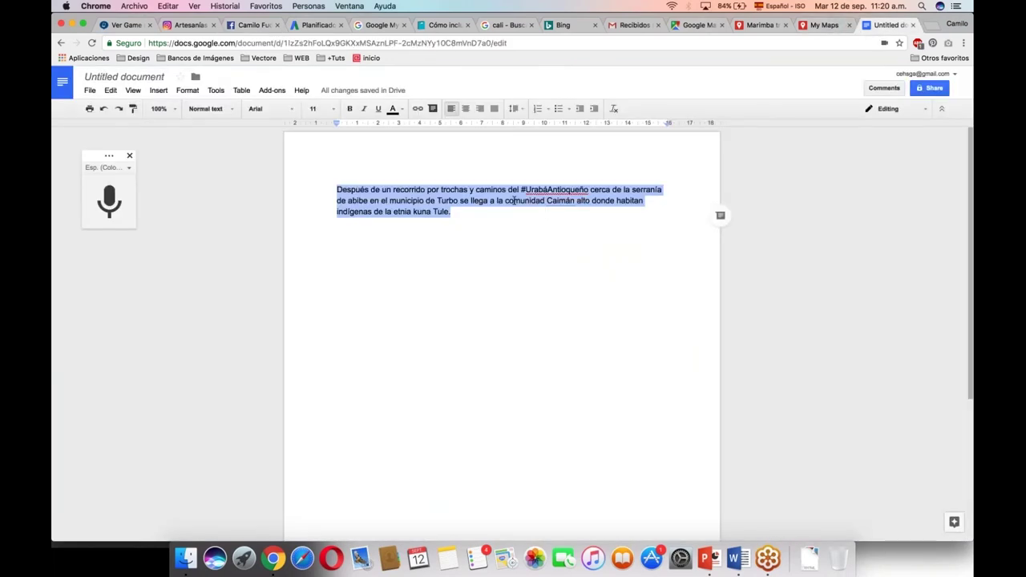
click(695, 27)
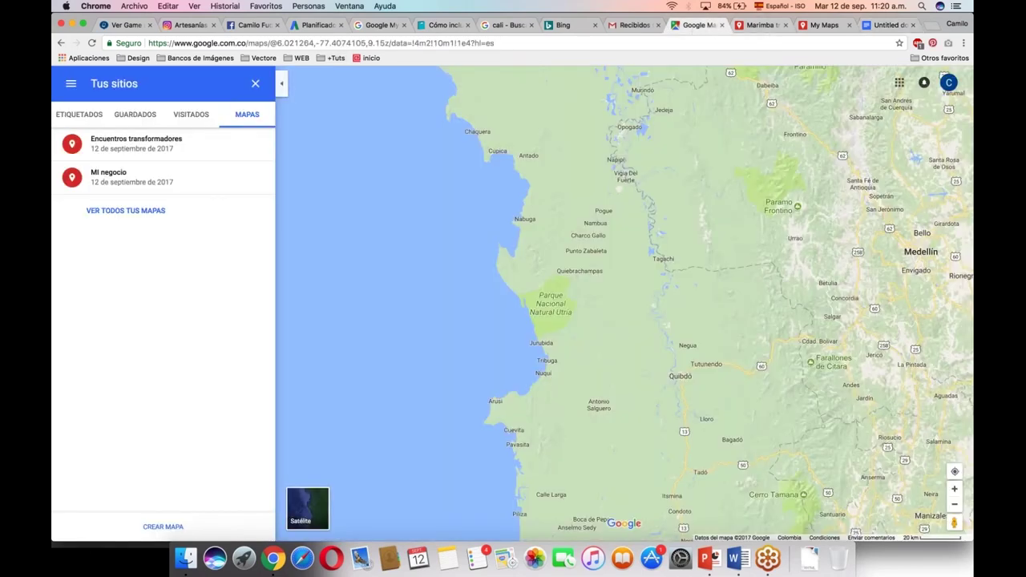
click(253, 25)
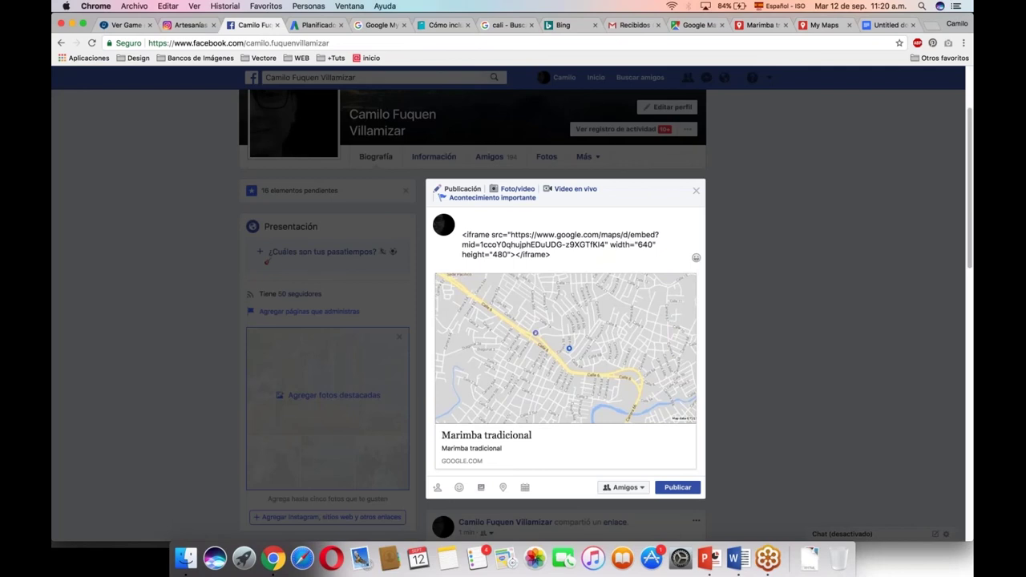
text(Después de un recorrido por trochas y caminos del #UrabáAntioqueño cerca de la serranía de abibe en el municipio de Turbo se llega a la comunidad Caimán alto donde habitan indígenas de la etnia kuna Tule.)
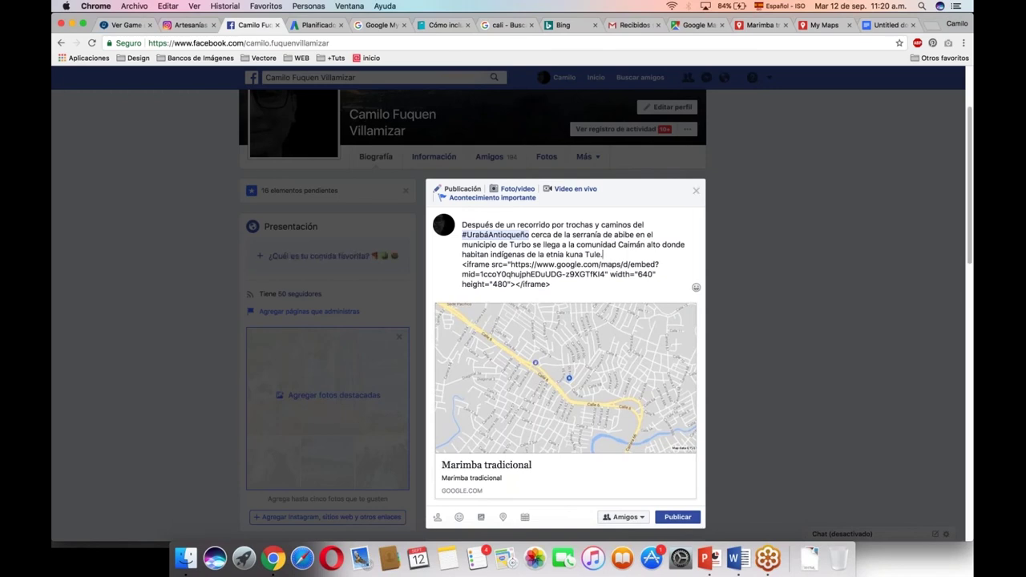
Leave the post draft unpublished, review the My Maps list and the Marimba tradicional map, and return to Facebook
right_click(698, 193)
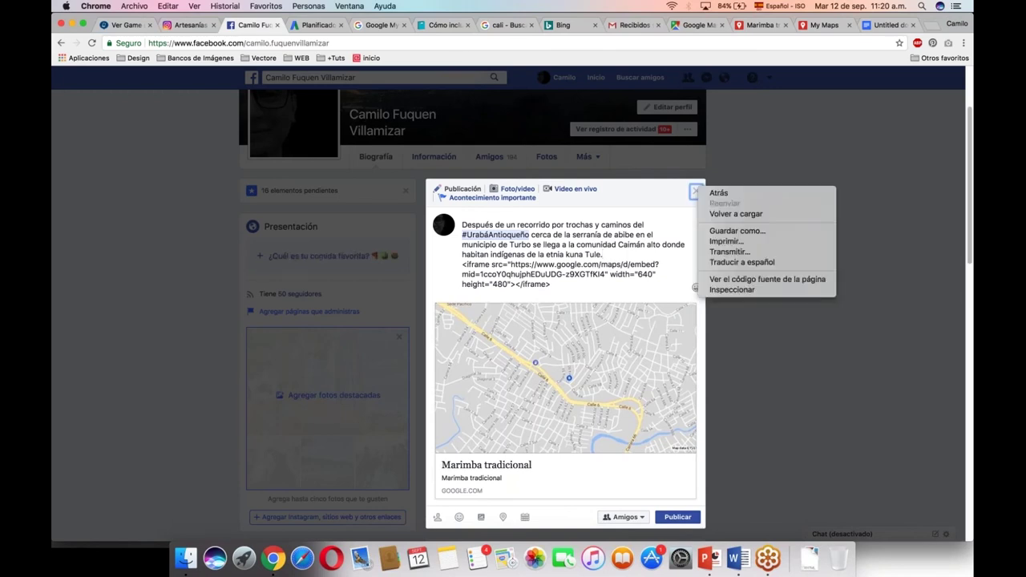
click(696, 171)
scroll(696, 172, down, 1)
click(696, 172)
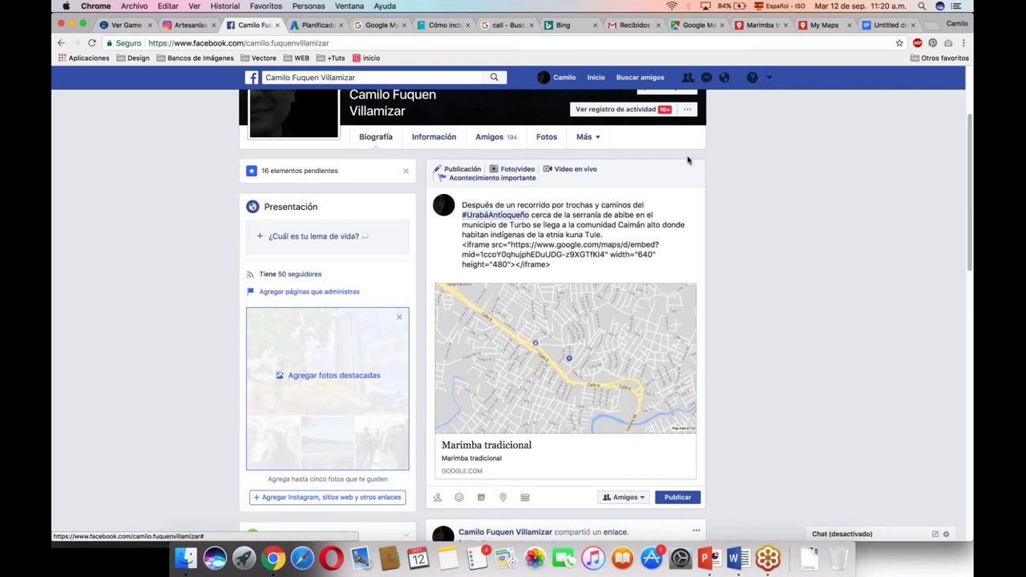
click(822, 25)
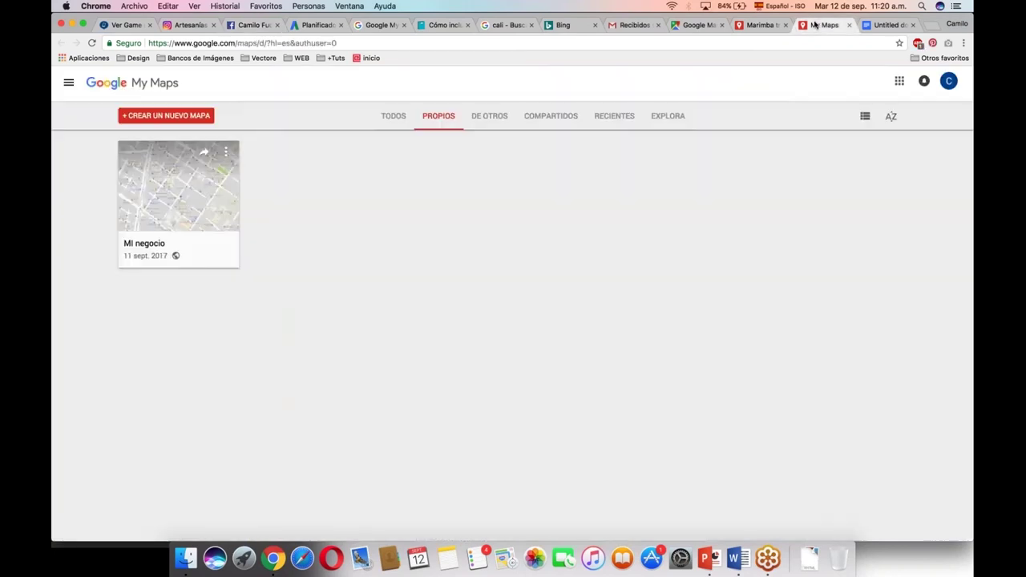
click(752, 27)
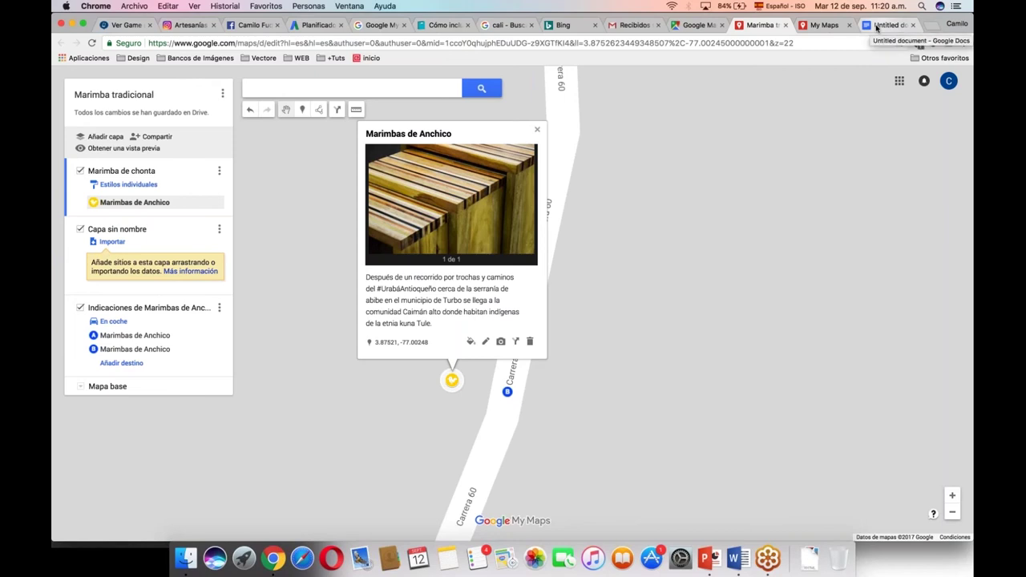
click(250, 26)
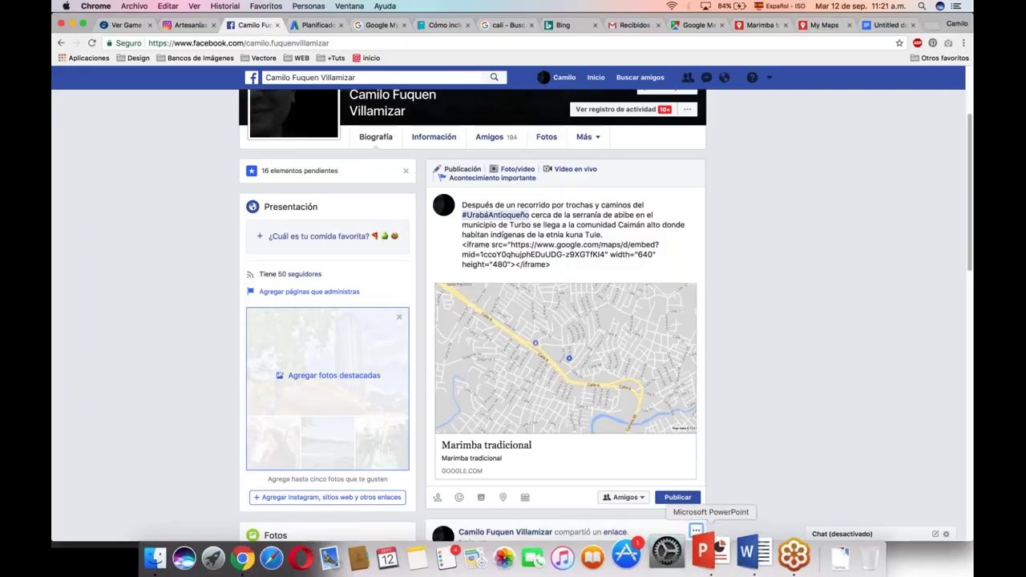
Switch to the PowerPoint slideshow and go through the slides to "Visual + Historias"
click(701, 545)
click(566, 320)
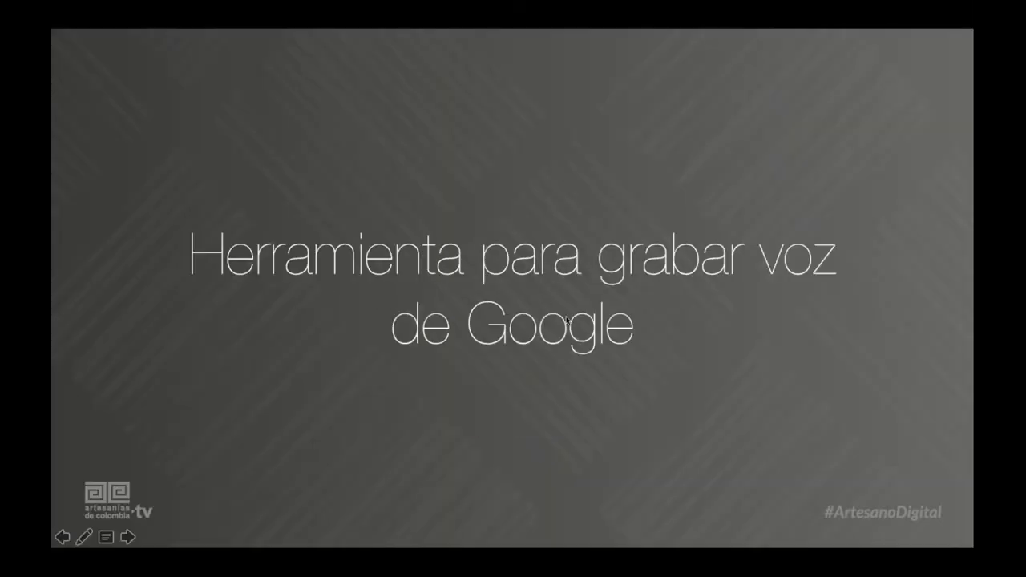
click(567, 320)
click(566, 320)
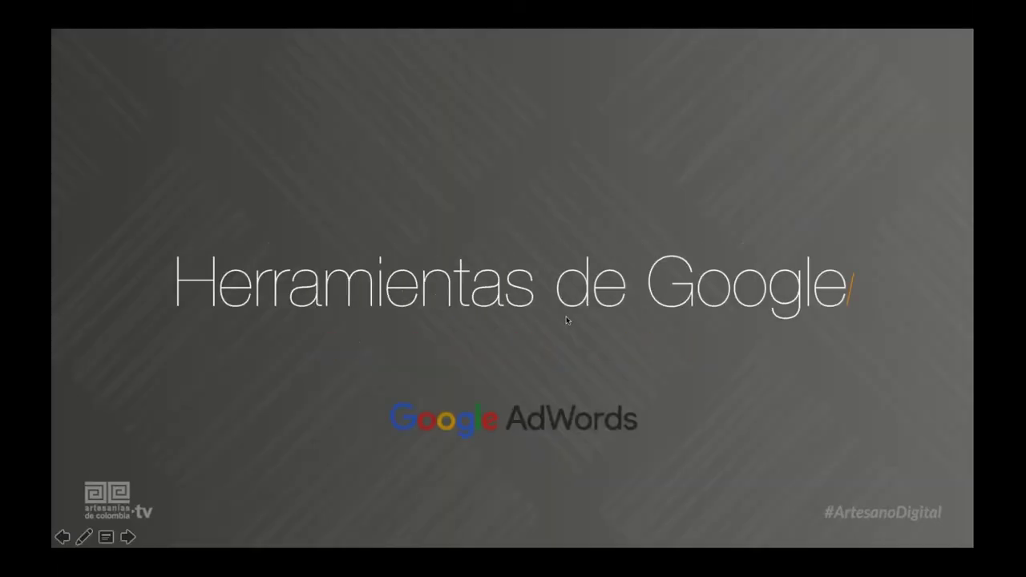
click(566, 320)
click(566, 320)
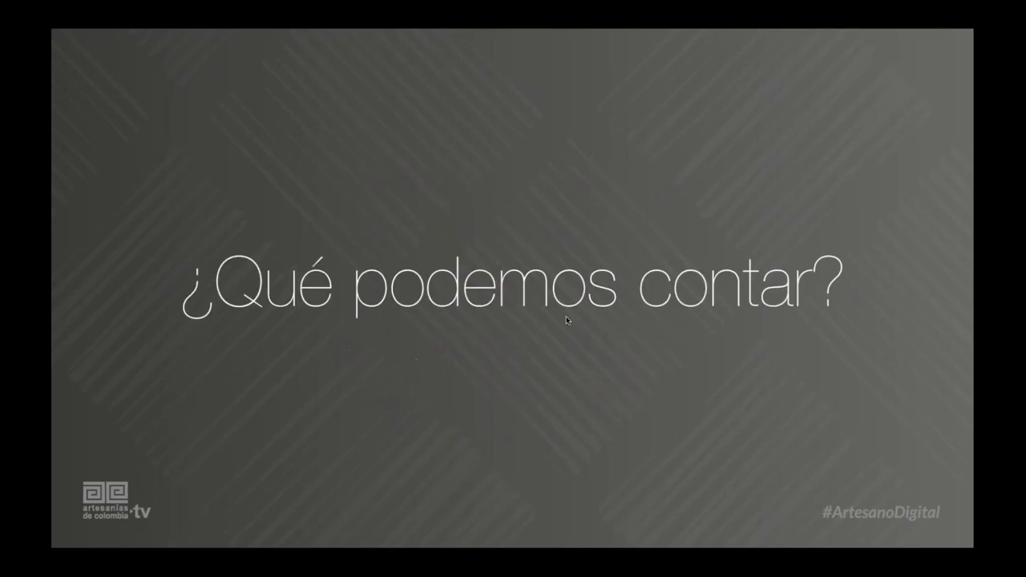
click(566, 320)
click(566, 320)
click(566, 320)
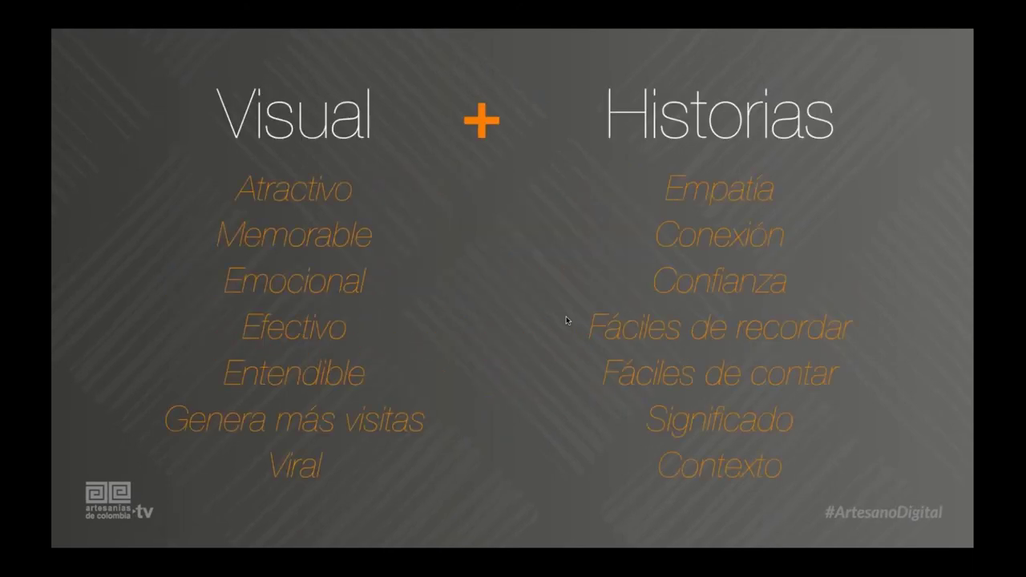
Advance the slideshow from "Storytelling" past "Google maps" to the slide starting "Posicionan búsquedas más competitivas"
click(750, 168)
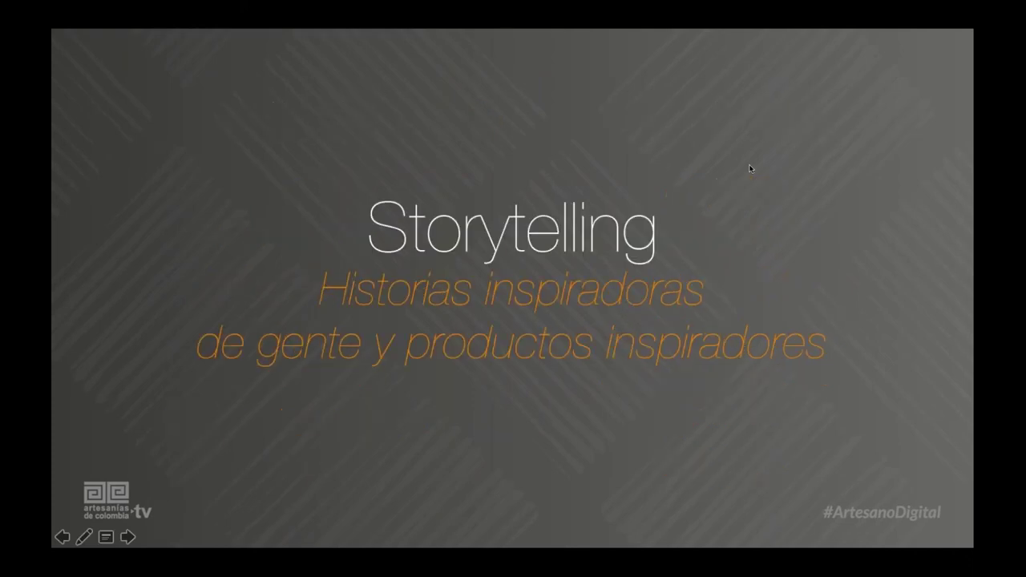
click(751, 168)
click(751, 168)
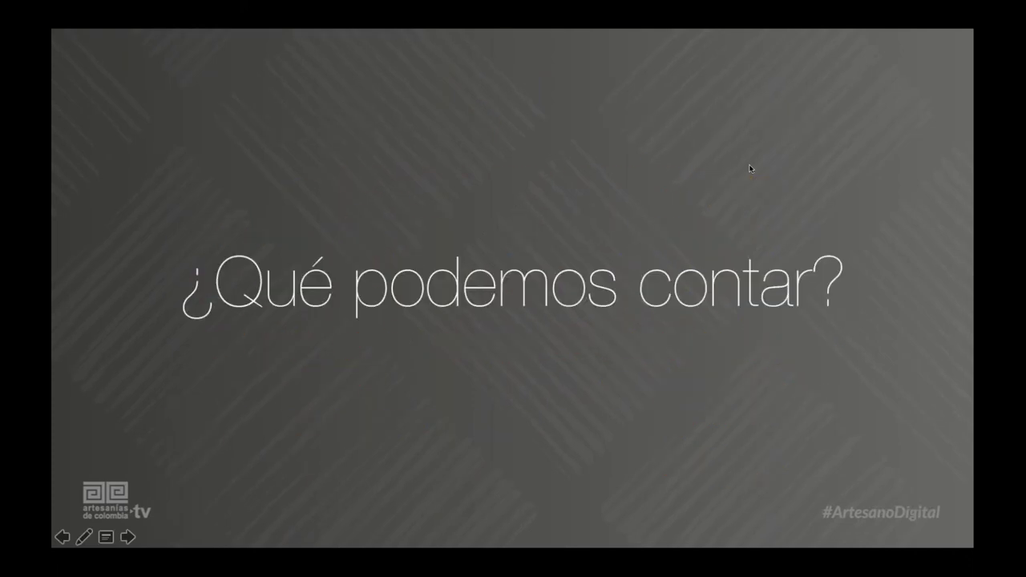
click(750, 168)
click(750, 168)
click(750, 168)
click(750, 168)
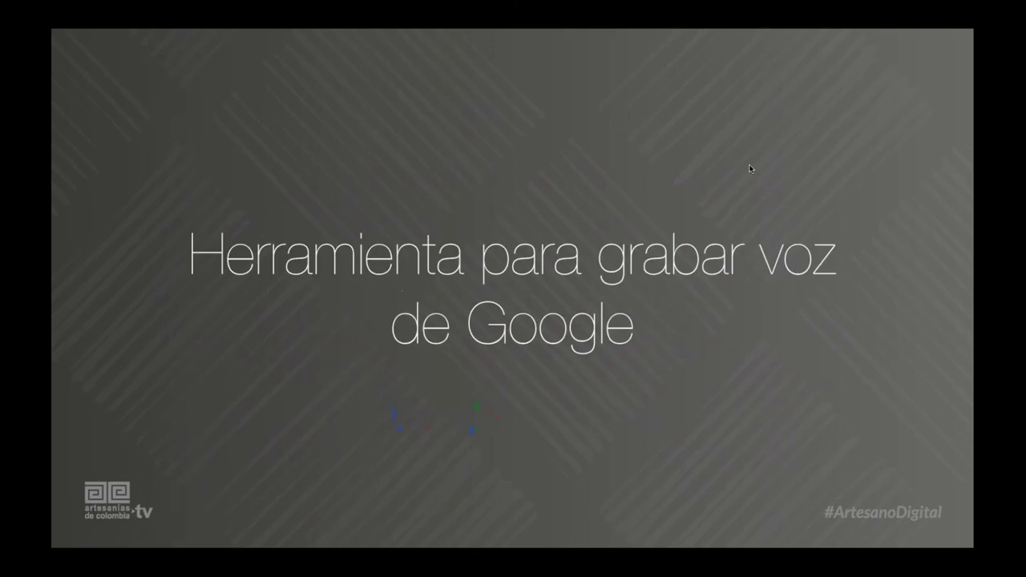
click(750, 168)
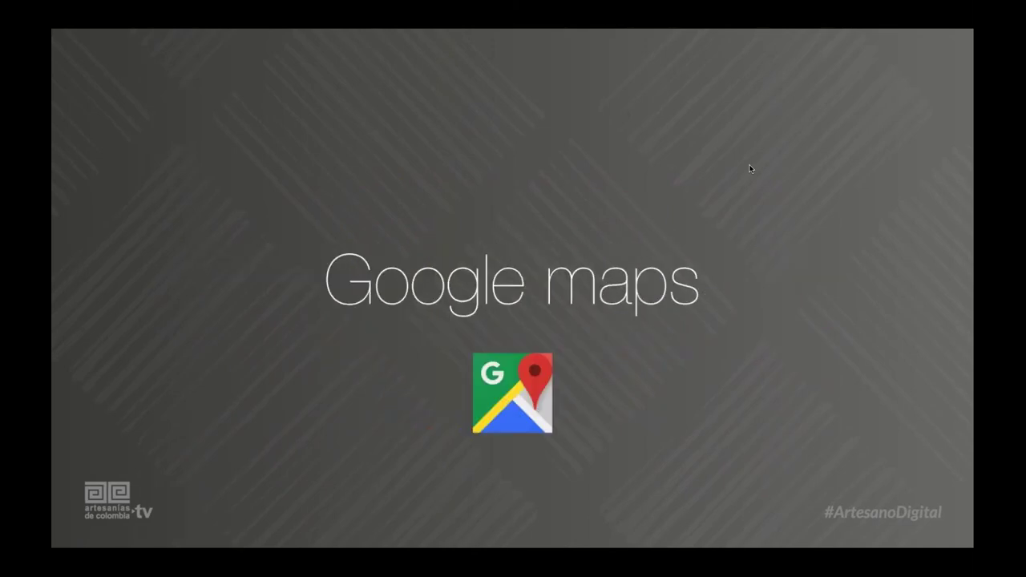
click(751, 169)
click(750, 168)
click(751, 168)
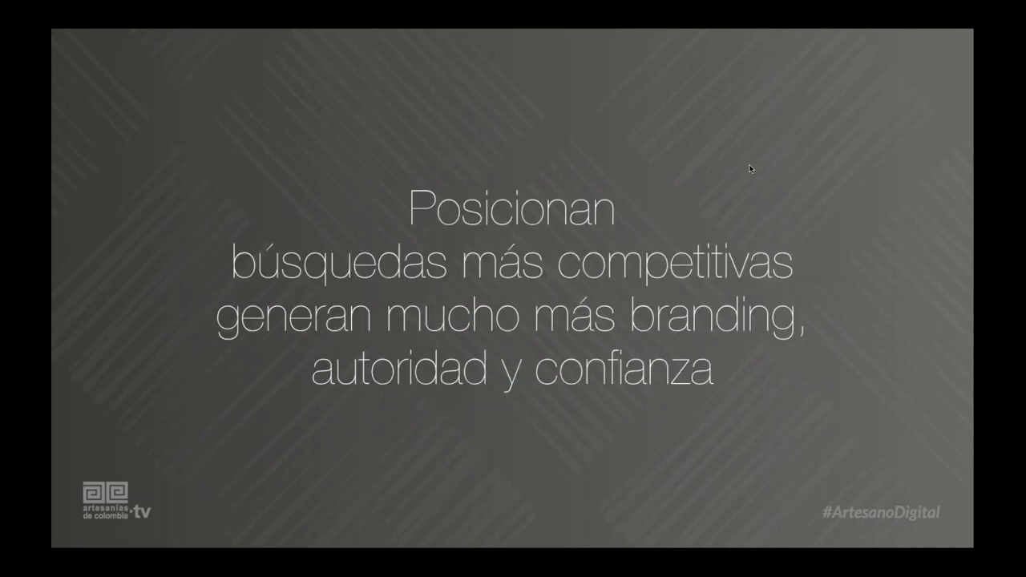
Bring the slideshow to the "Google para negocios" slide
click(750, 168)
key(Left)
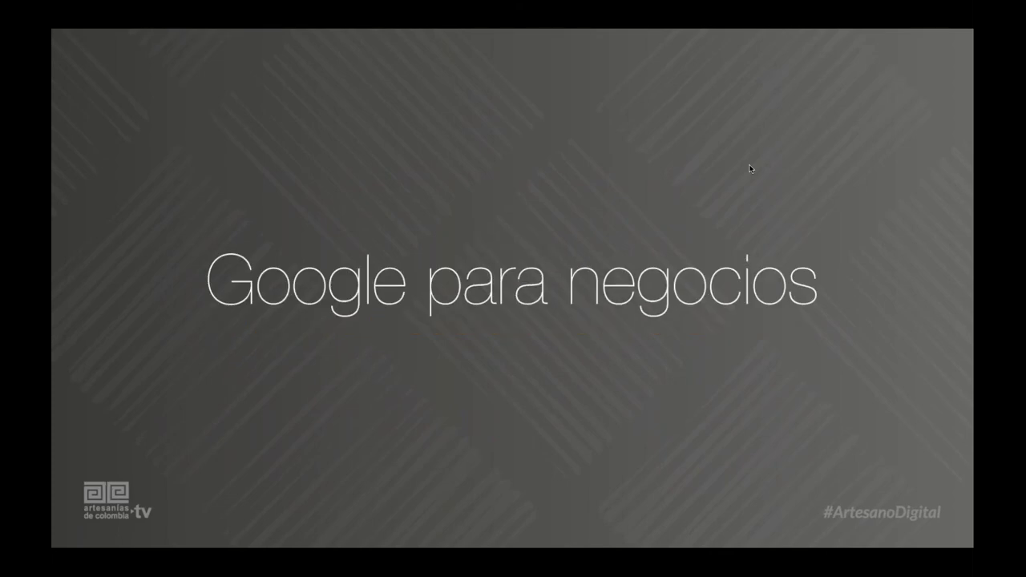
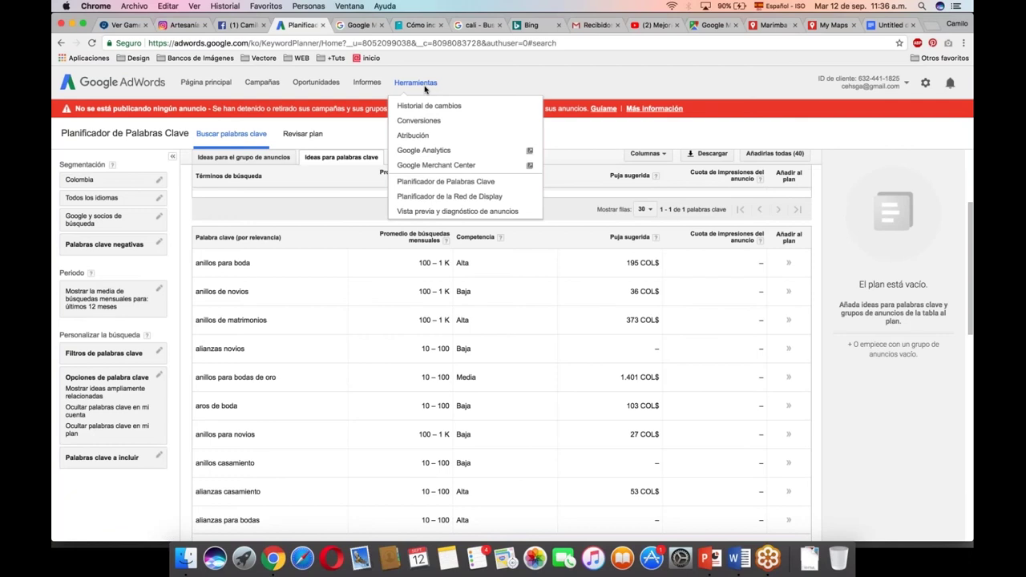
Start a new AdWords Keyword Planner search for keywords by phrase, website or category
click(433, 181)
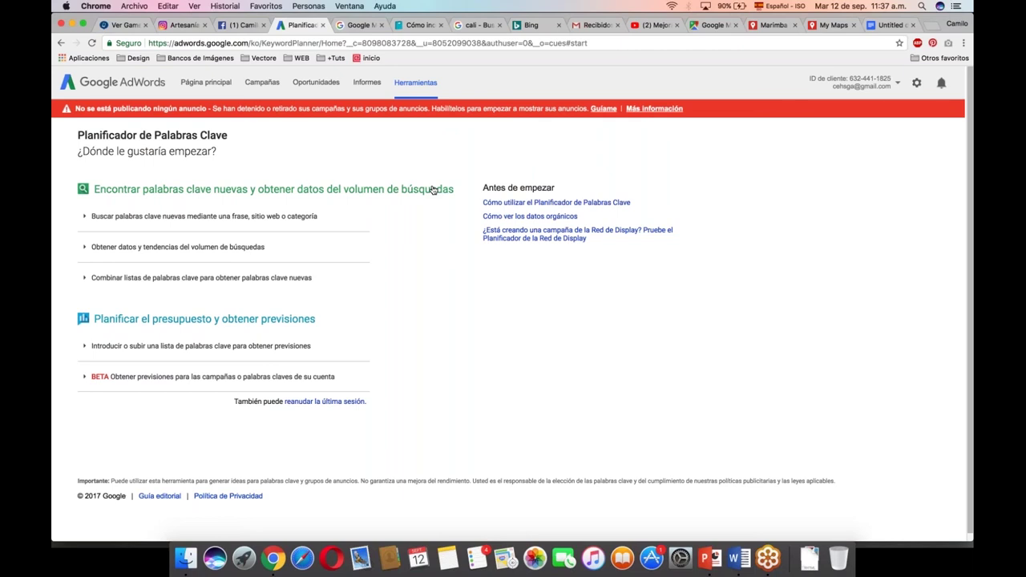
click(218, 218)
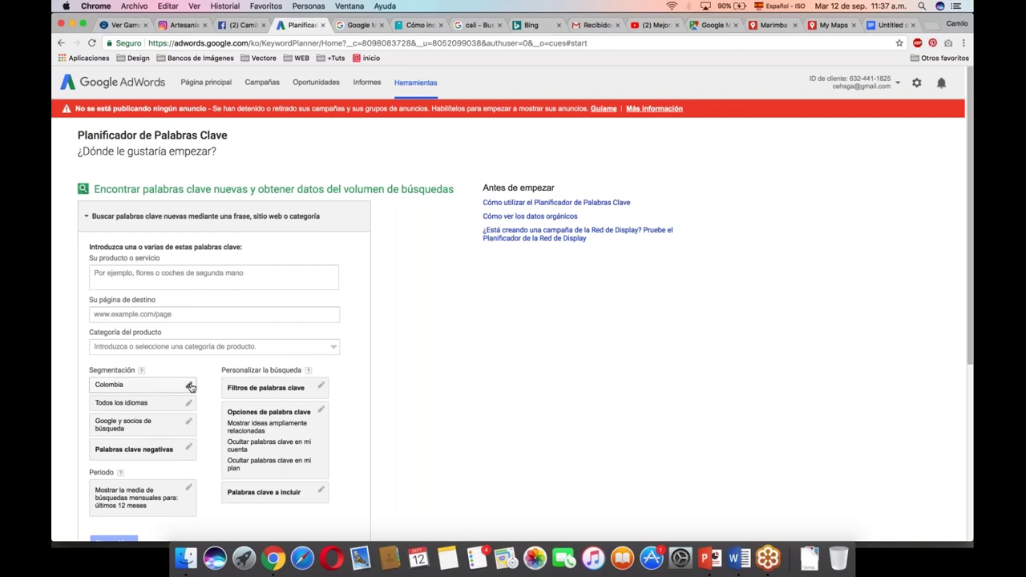
Enter "máscaras folclóricas" as the product or service for the keyword search
click(238, 276)
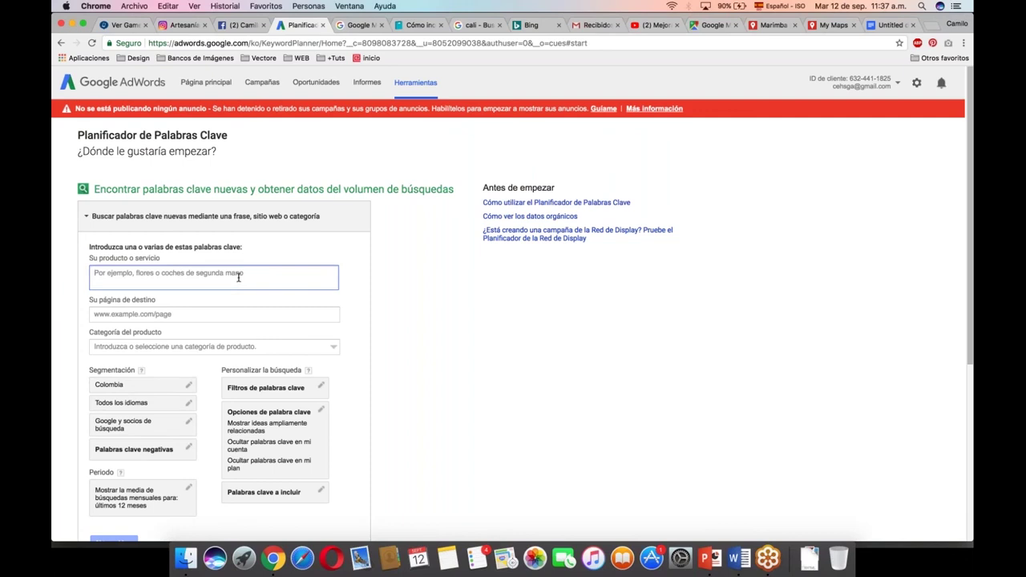
text(m)
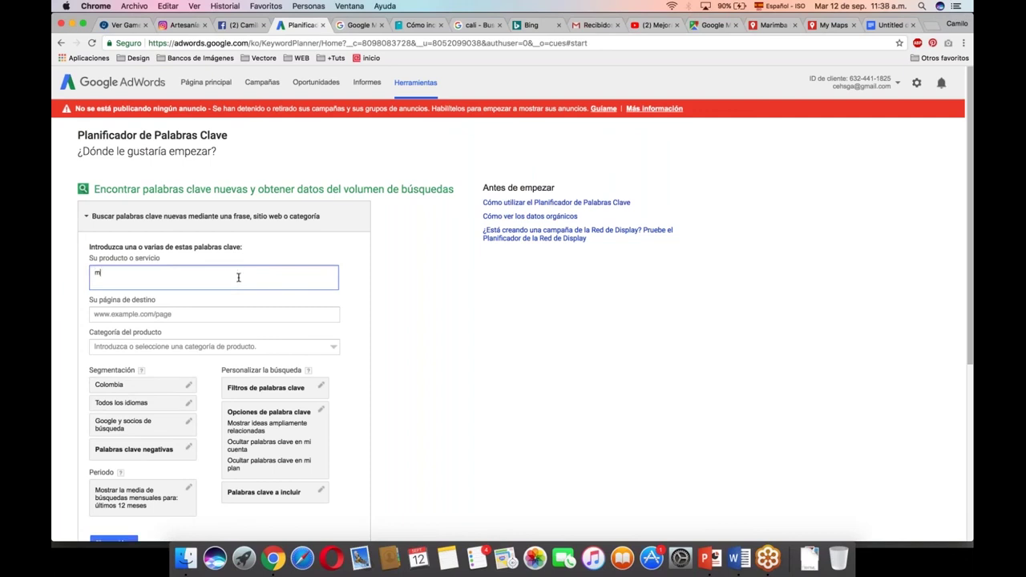
text(ascaras)
text(para usar en)
text( el carna)
key(BackSpace)
key(BackSpace)
key(BackSpace)
key(BackSpace)
key(BackSpace)
key(BackSpace)
key(BackSpace)
key(BackSpace)
key(BackSpace)
key(BackSpace)
key(BackSpace)
key(BackSpace)
key(BackSpace)
key(BackSpace)
key(BackSpace)
key(BackSpace)
key(BackSpace)
key(BackSpace)
key(BackSpace)
text(folclóricas)
right_click(223, 273)
click(240, 273)
Replace the product or service phrase with "carnaval de barranquilla"
triple_click(202, 276)
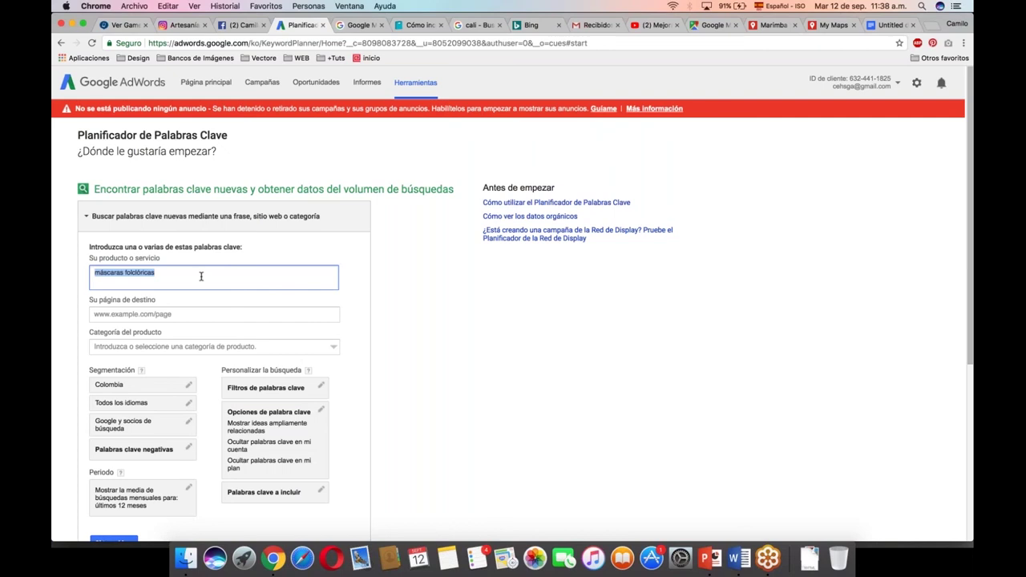
text(carnabal de barranquilla)
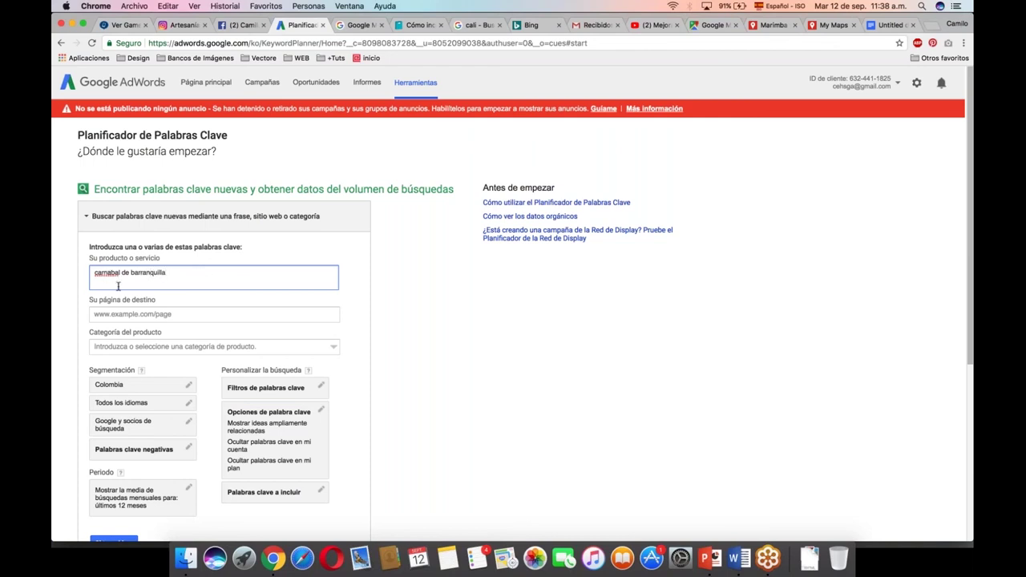
drag(109, 272, 116, 273)
text(v)
click(172, 318)
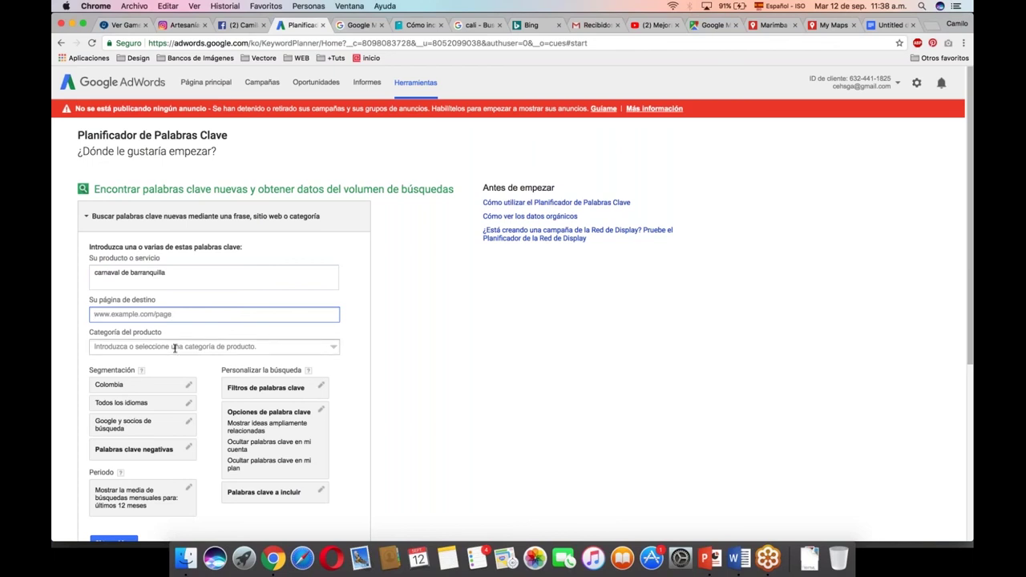
Add the city of Barranquilla, Atlántico, Colombia to the location targeting alongside Colombia
click(137, 386)
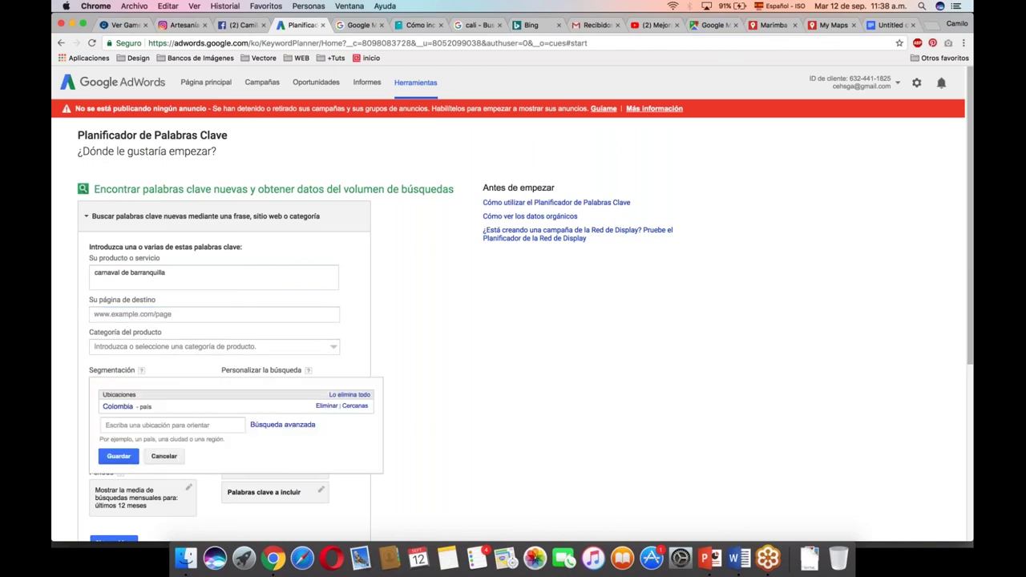
click(148, 425)
text(bar)
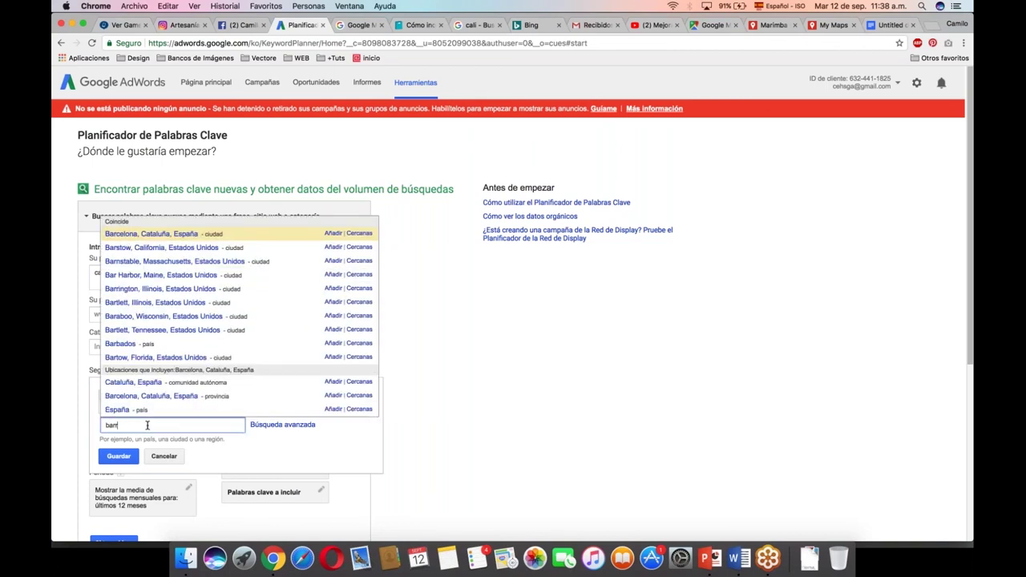
text(ra)
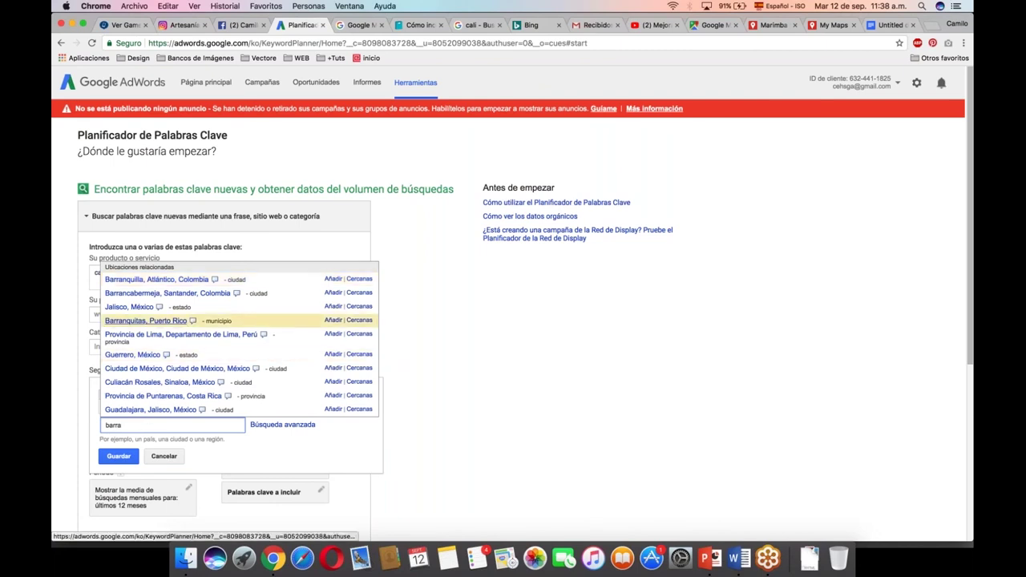
click(333, 279)
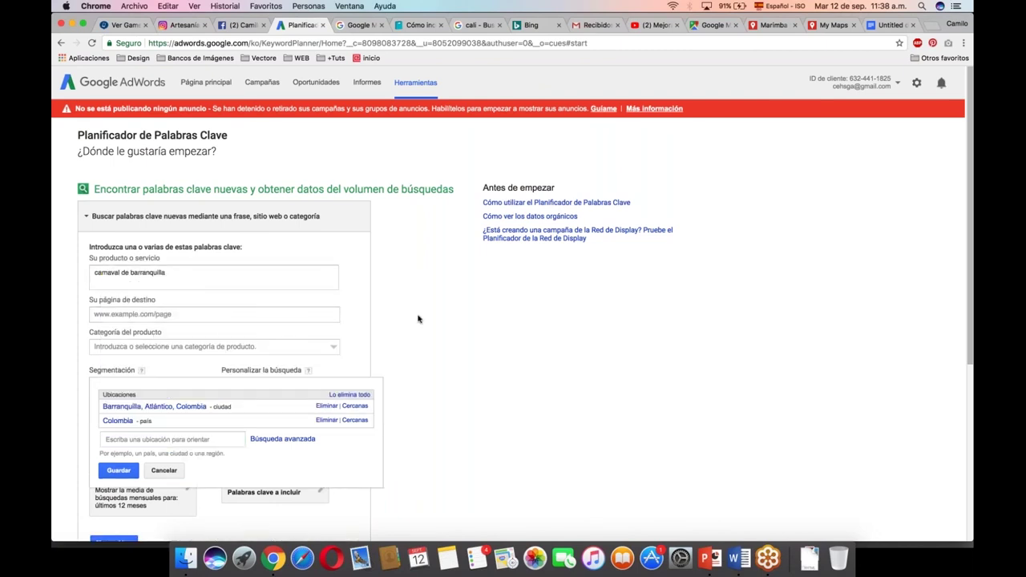
Try a more specific targeting location by looking up "estadio metro", and clear the entry
scroll(418, 319, down, 2)
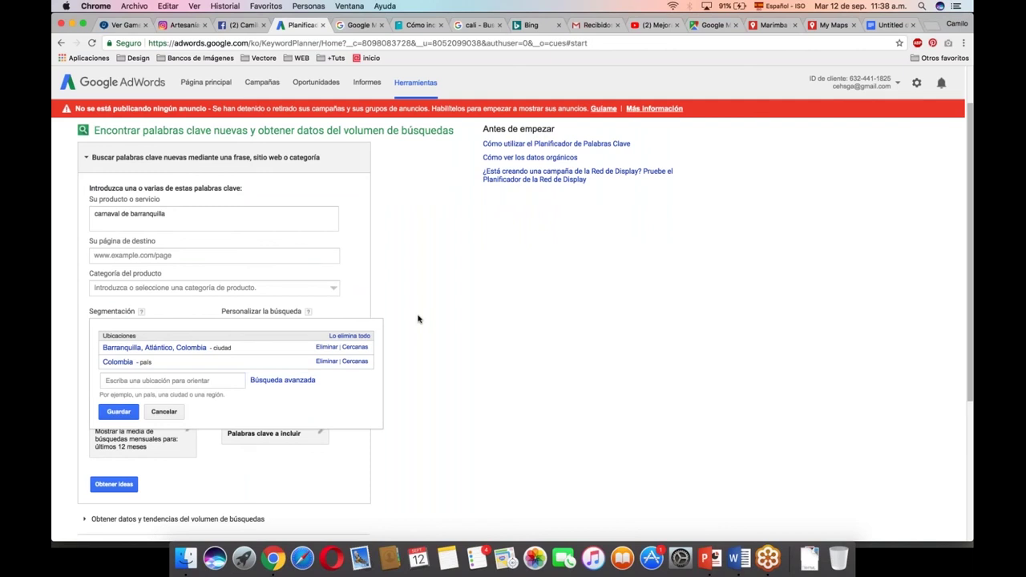
click(200, 385)
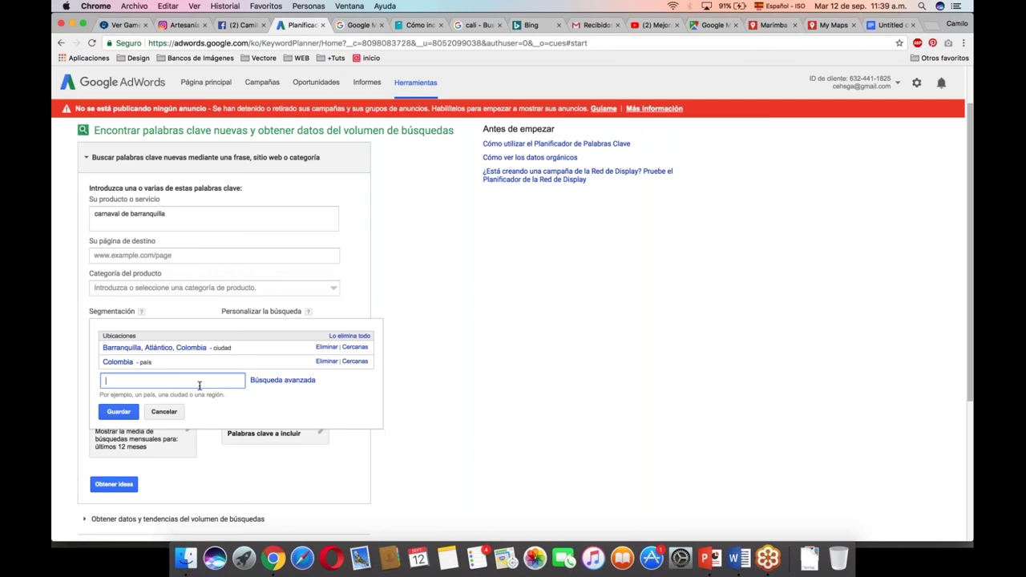
text(estadio me)
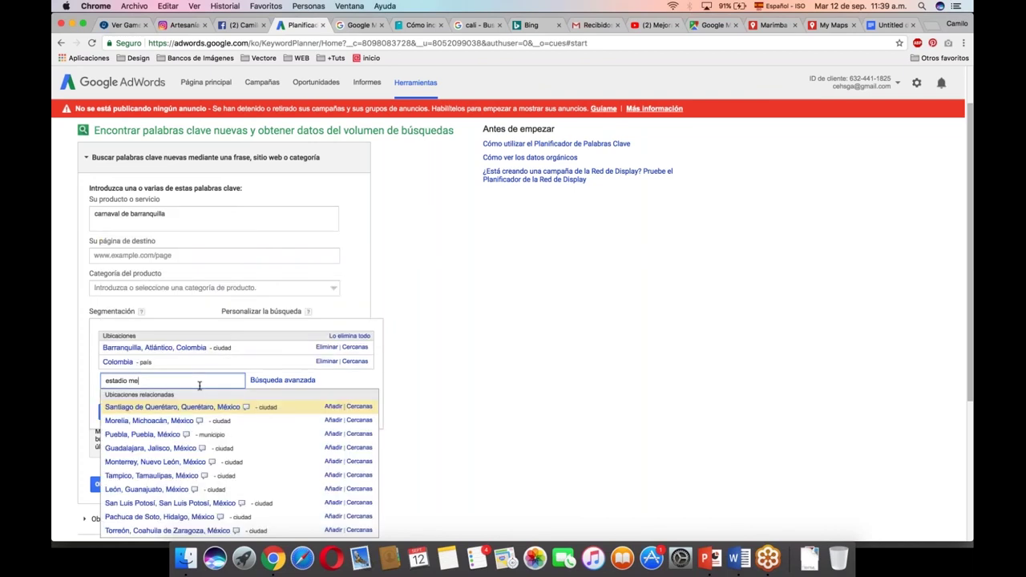
text(tro)
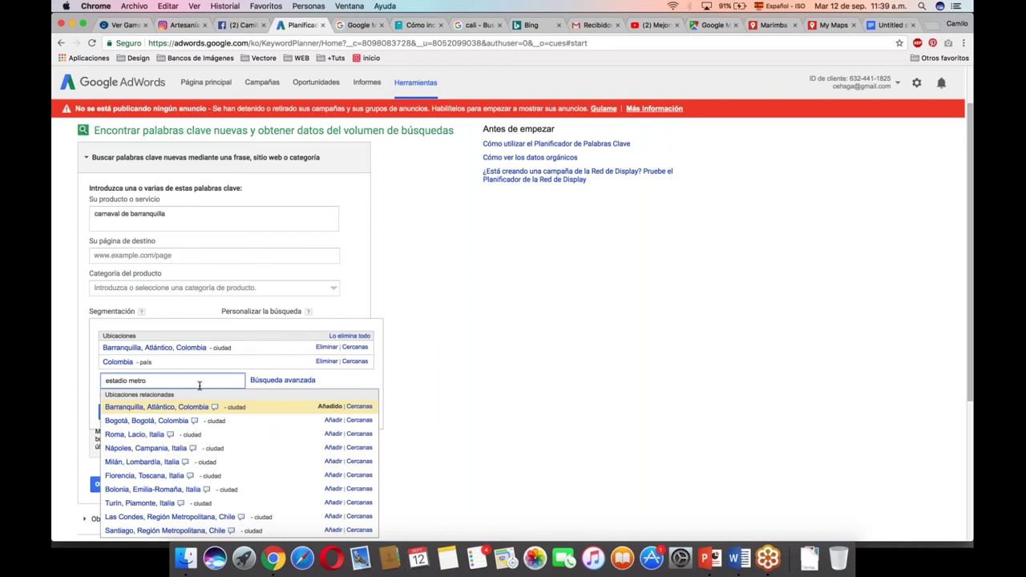
text(polo)
key(BackSpace)
key(BackSpace)
key(BackSpace)
key(BackSpace)
key(BackSpace)
key(BackSpace)
key(BackSpace)
key(BackSpace)
key(BackSpace)
key(BackSpace)
key(BackSpace)
key(BackSpace)
key(BackSpace)
key(BackSpace)
key(BackSpace)
key(BackSpace)
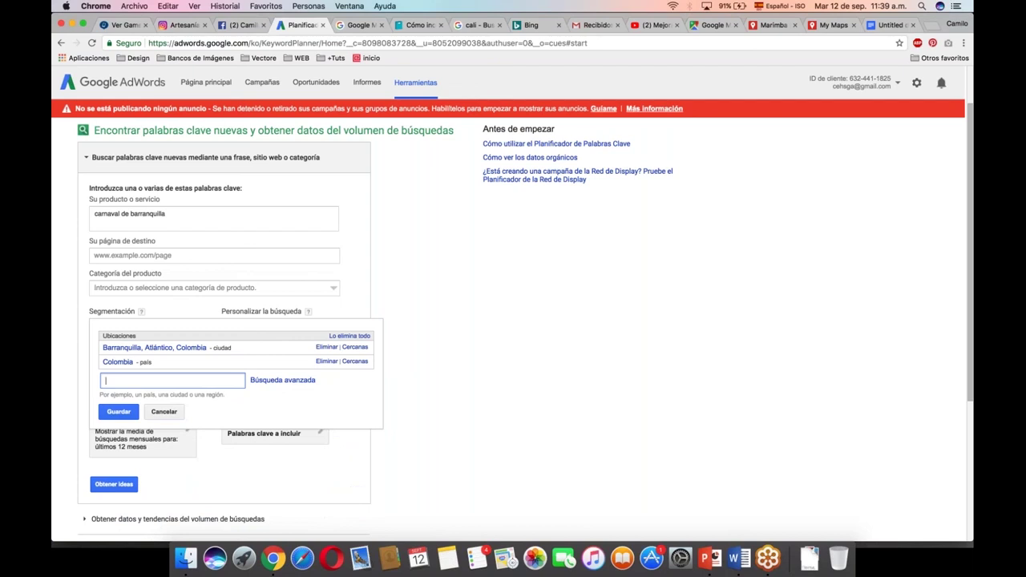
Save the location targeting and get the keyword ideas for "carnaval de barranquilla"
click(119, 412)
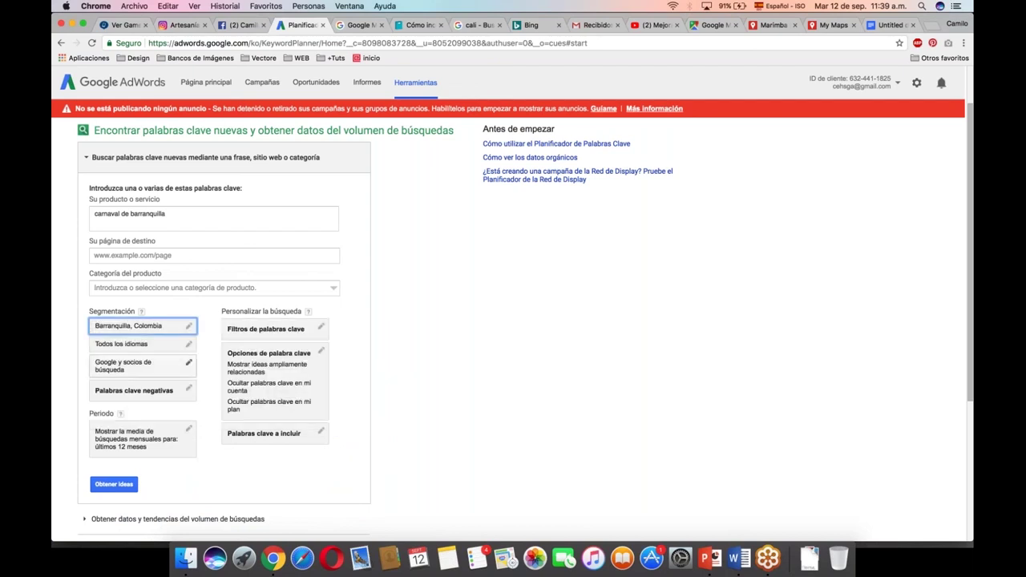
click(114, 484)
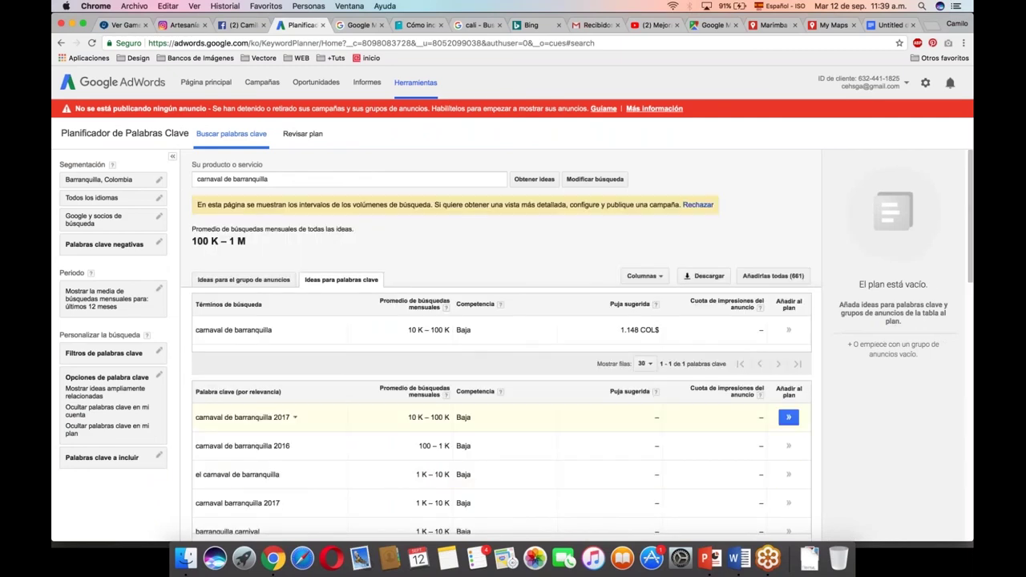
Examine the related keyword ideas with their average monthly searches, competition and suggested bids
scroll(497, 345, down, 4)
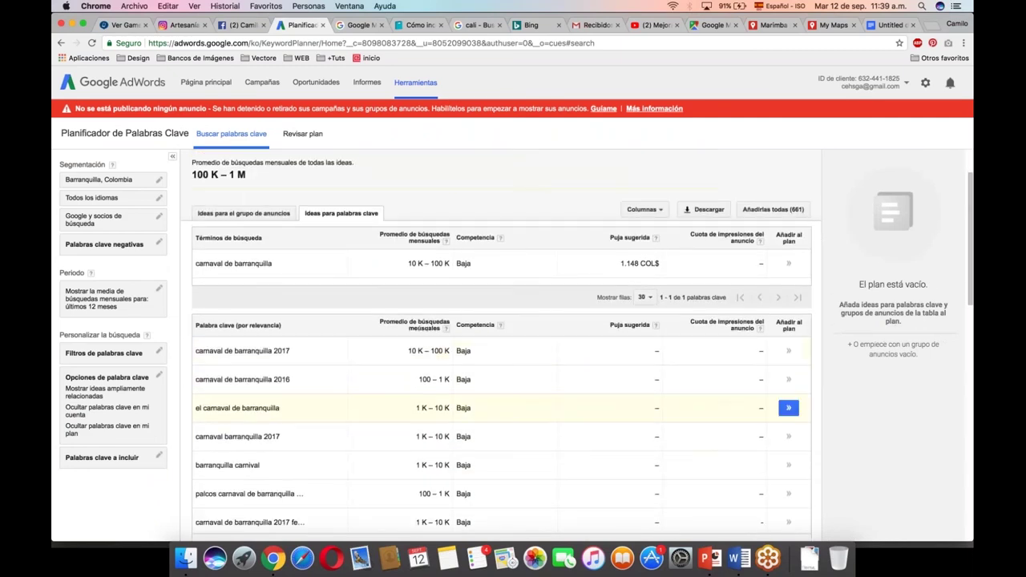
scroll(497, 415, down, 2)
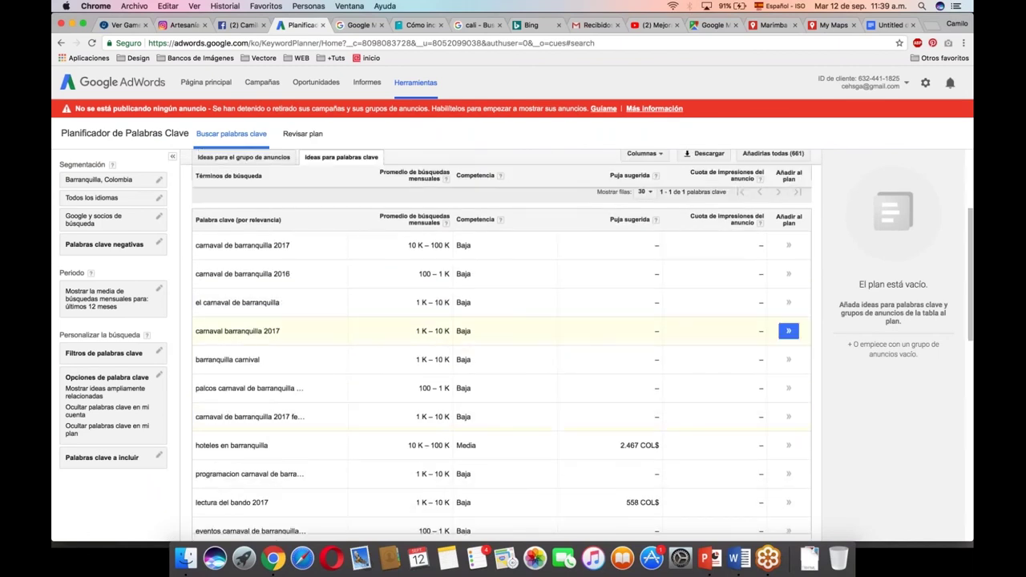
scroll(497, 393, down, 3)
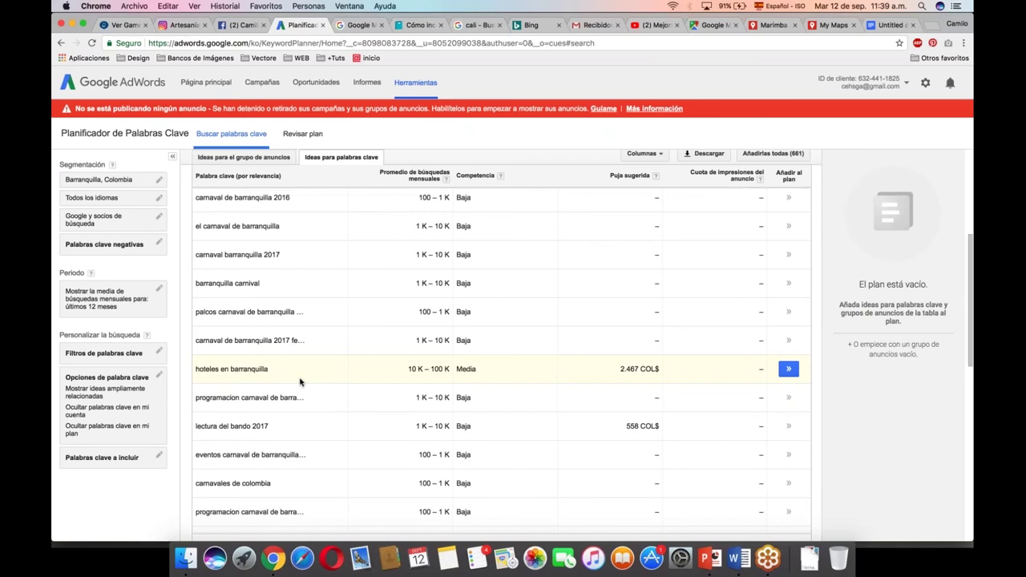
scroll(300, 382, down, 2)
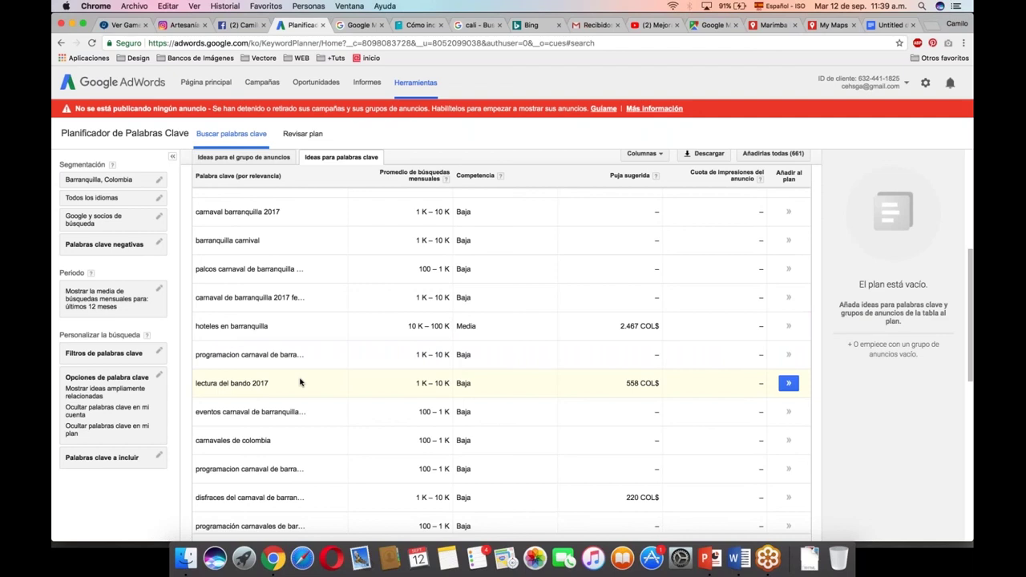
scroll(300, 382, down, 1)
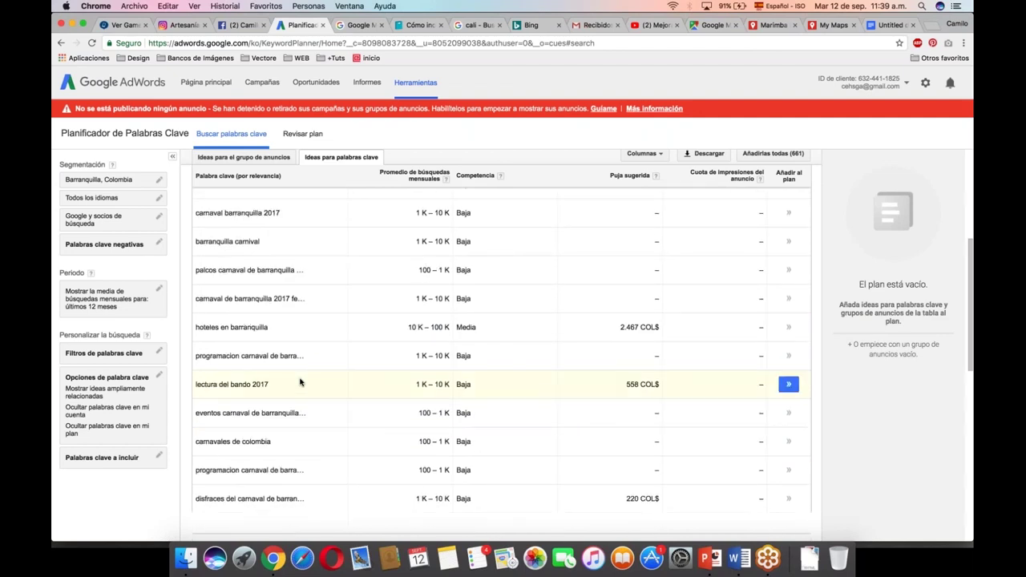
scroll(300, 383, down, 2)
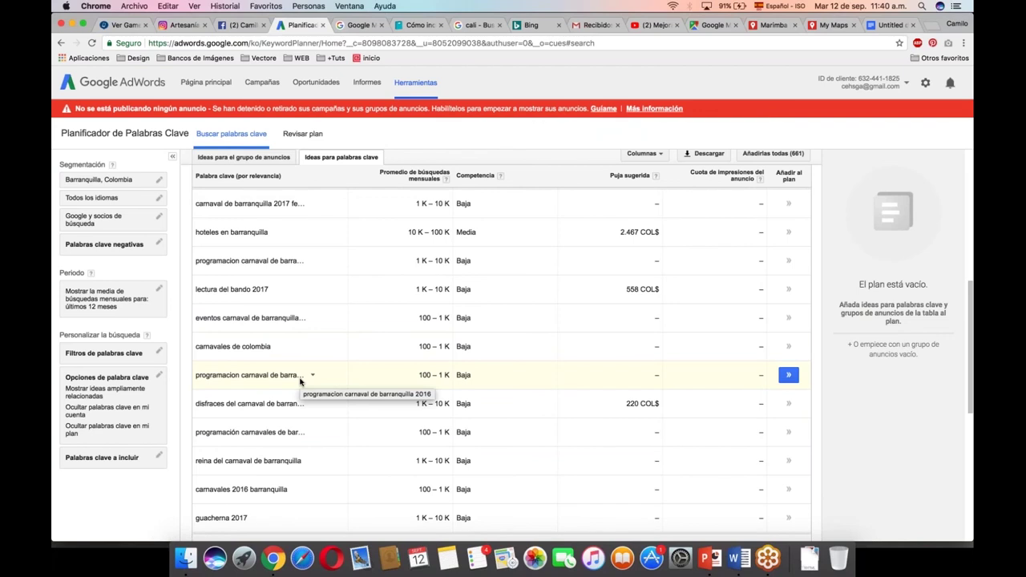
scroll(300, 383, down, 4)
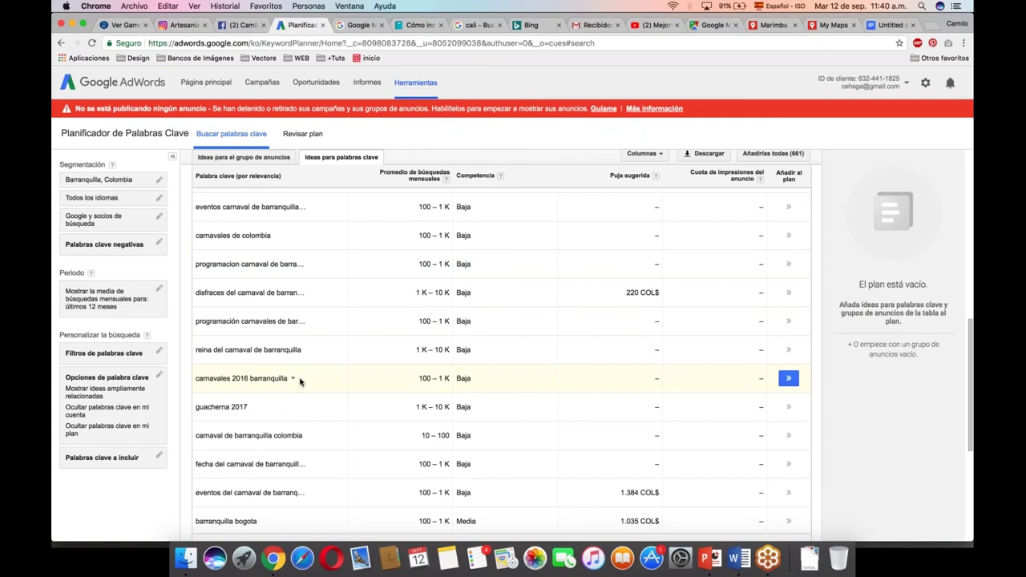
scroll(300, 381, up, 1)
scroll(301, 382, down, 5)
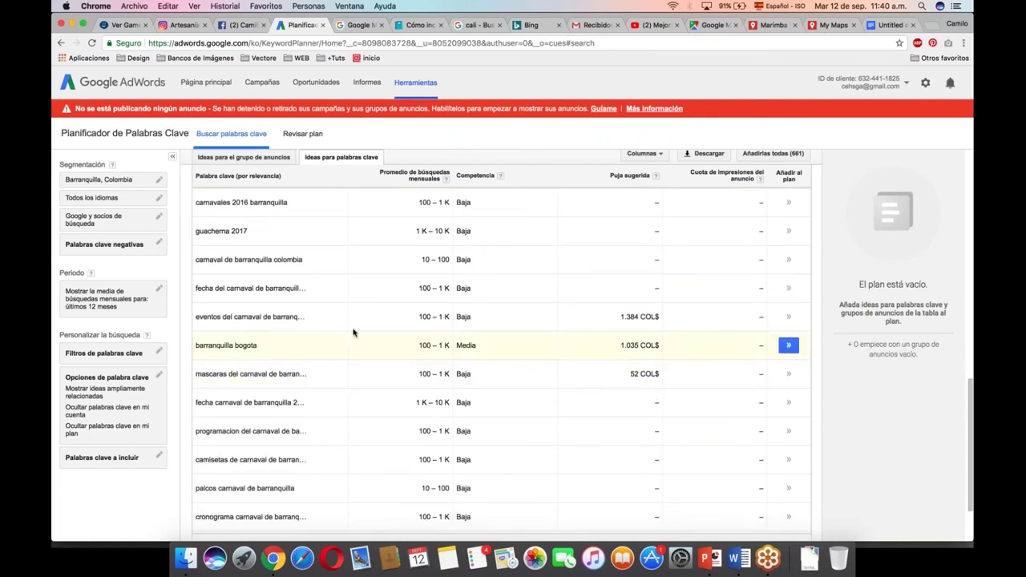
scroll(353, 332, up, 3)
scroll(354, 332, up, 5)
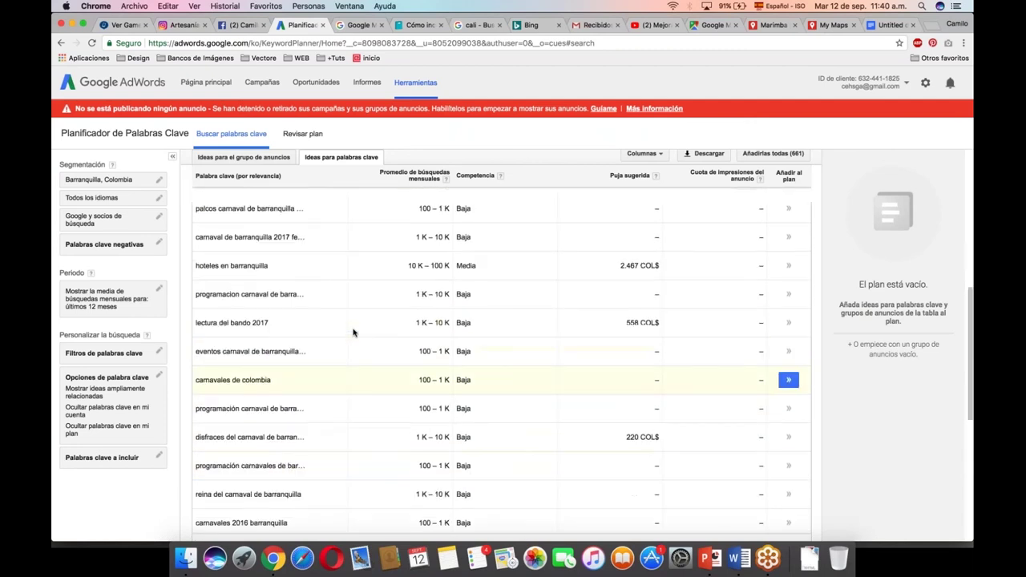
scroll(353, 332, up, 2)
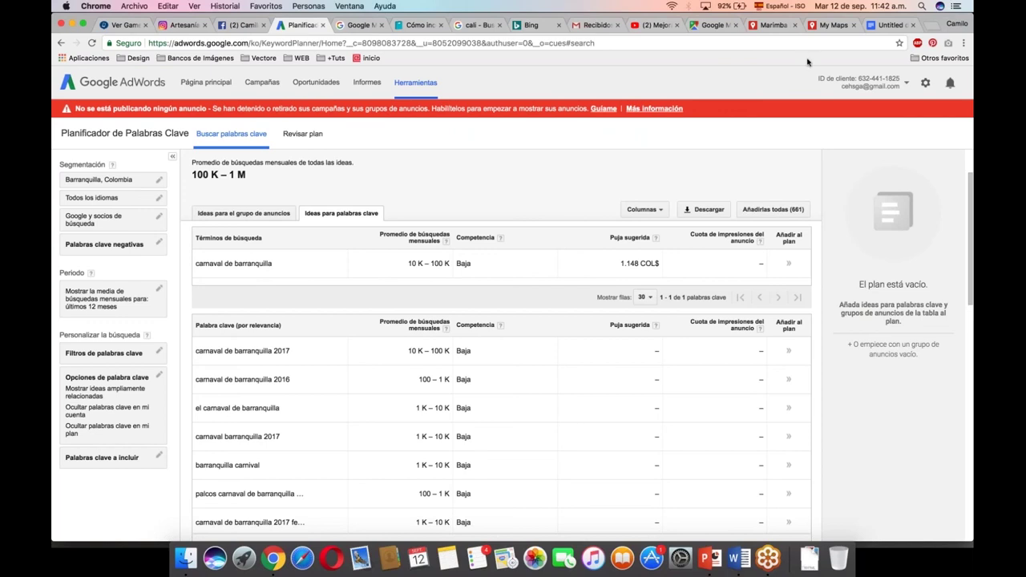
Review the Urabá paragraph in the Google Docs document and the Marimba tradicional post draft on Facebook
click(883, 26)
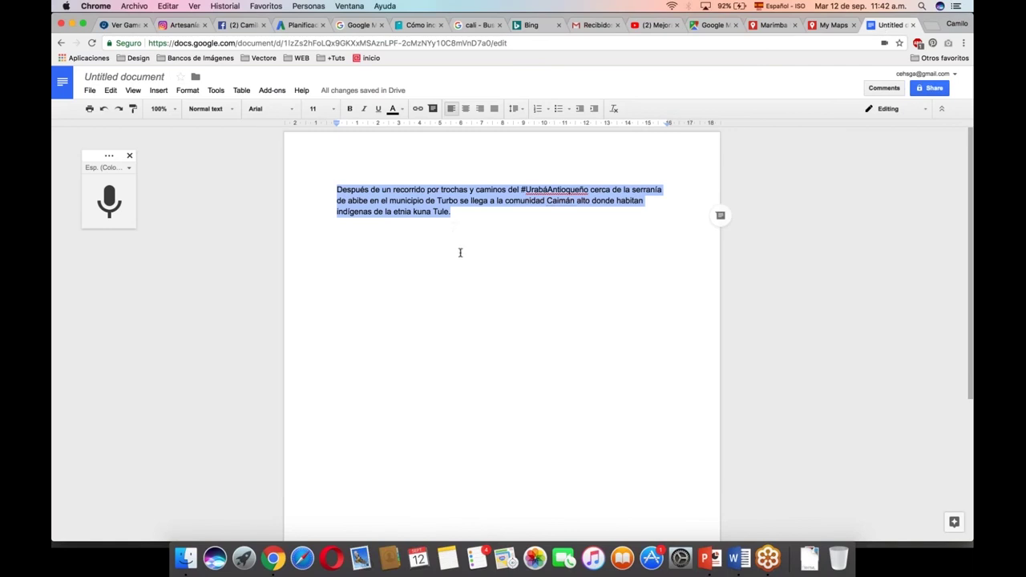
click(452, 213)
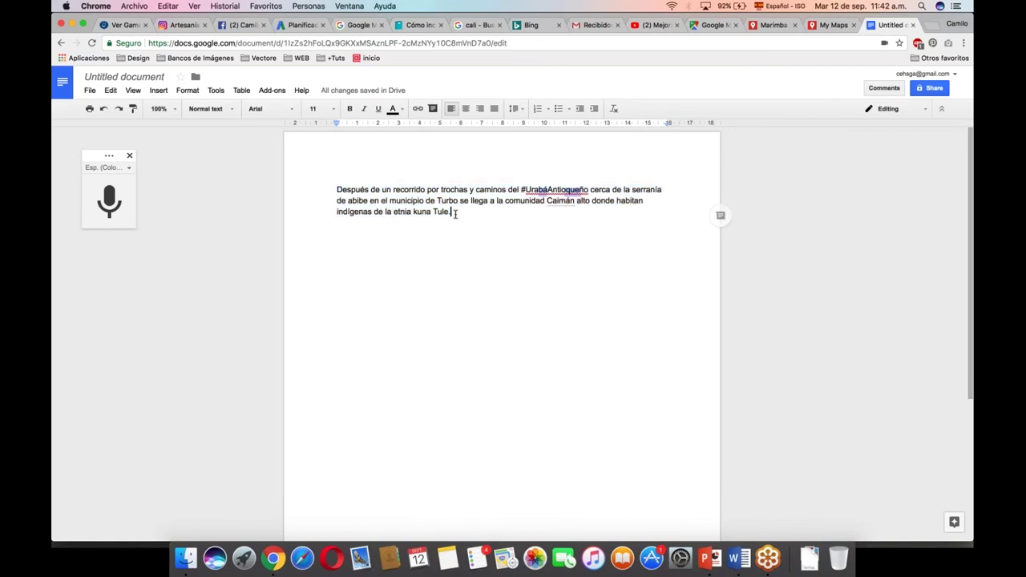
click(243, 25)
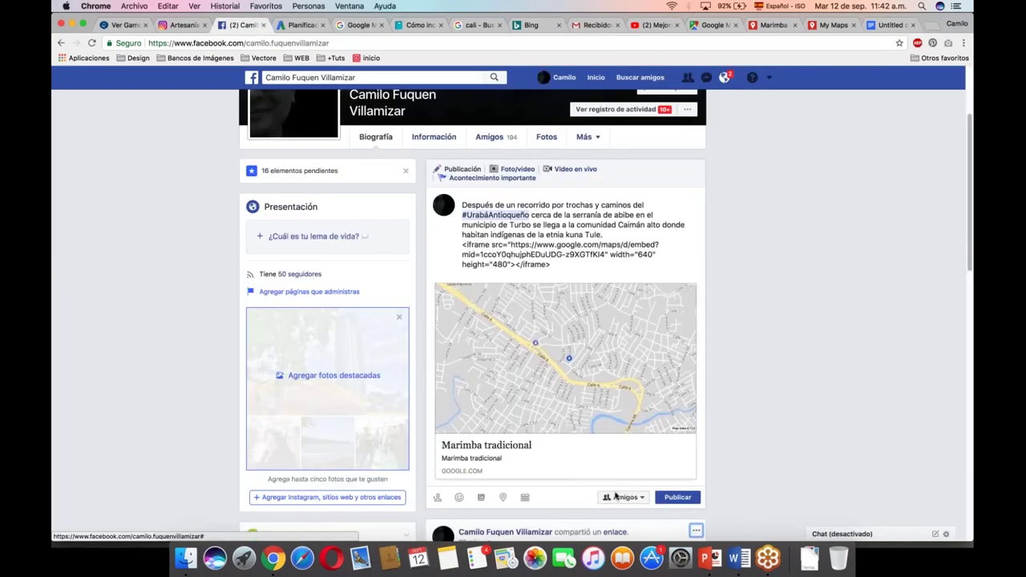
Switch to the PowerPoint slideshow and go back from "Gracias" to the "Muestra los productos en uso" slide
click(709, 553)
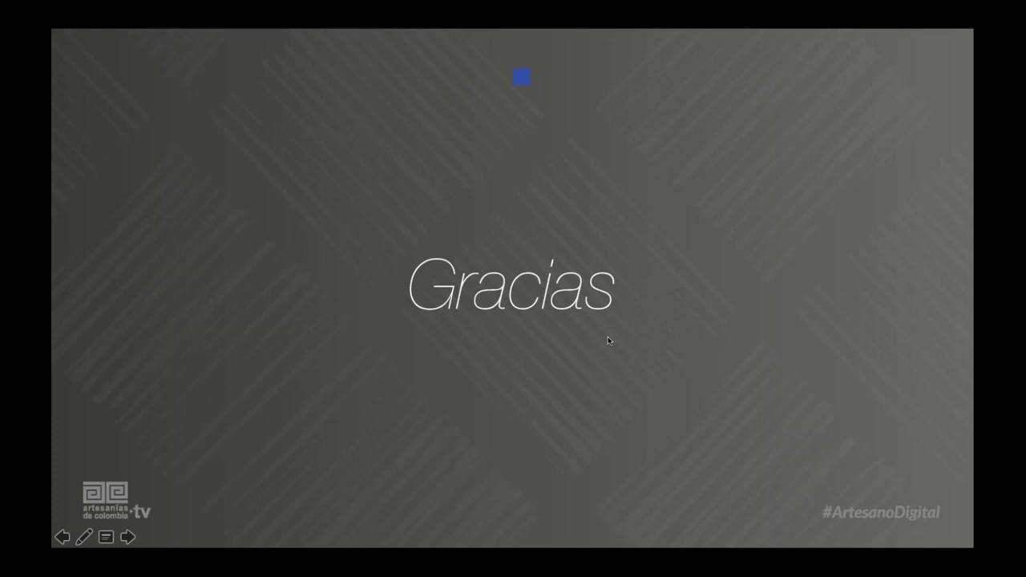
key(Left)
key(Left)
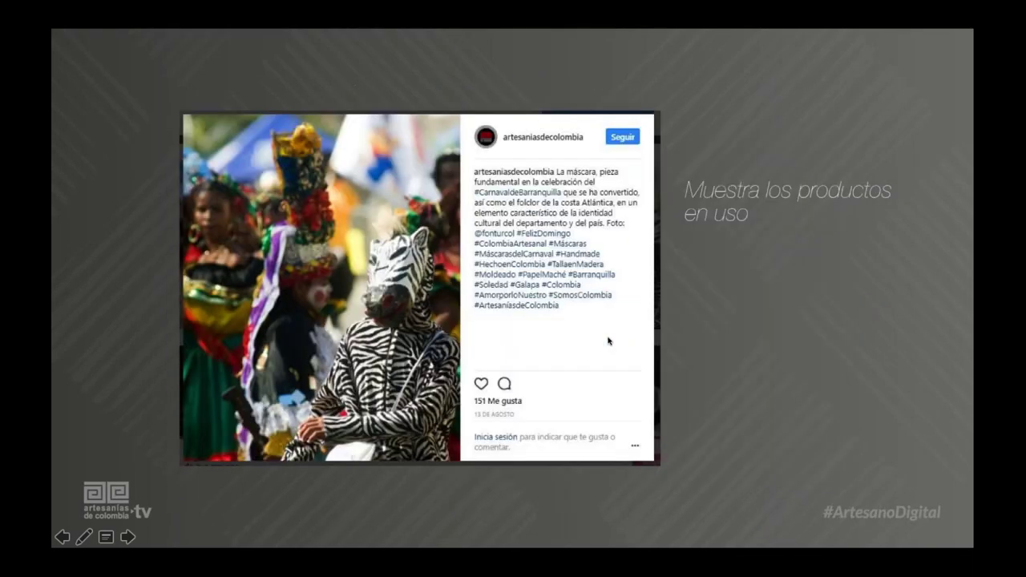